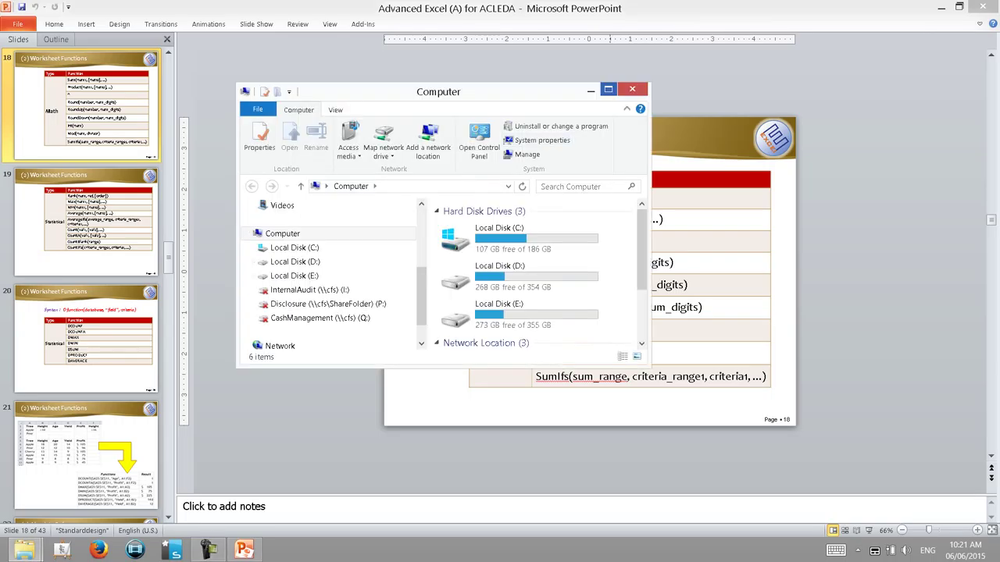
Maximize the Computer window and browse Local Disk (E:) through HSH into EXCEL CENTER
click(609, 89)
click(437, 153)
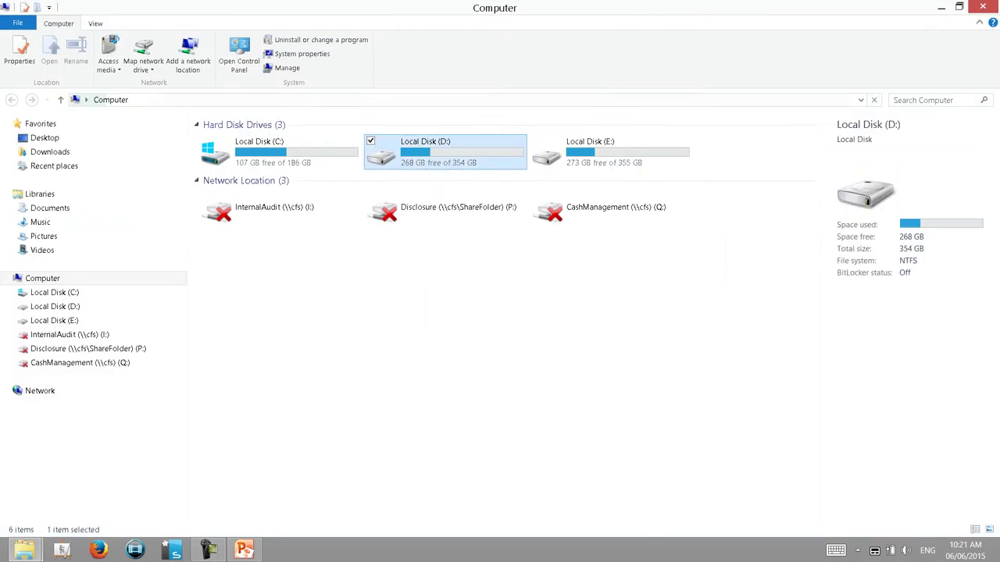
double_click(609, 153)
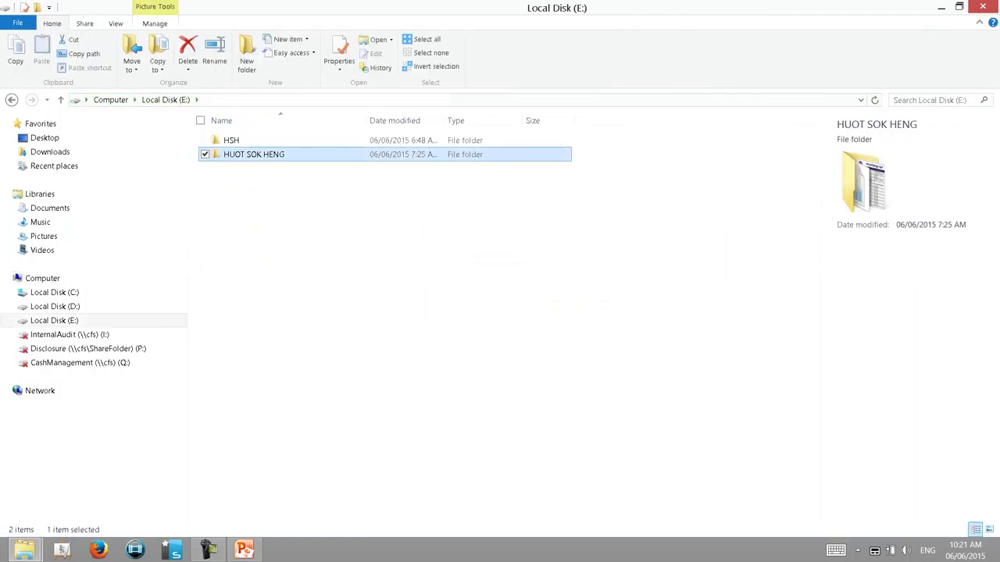
key(Up)
key(Return)
key(Down)
key(Down)
key(Down)
key(Down)
key(Down)
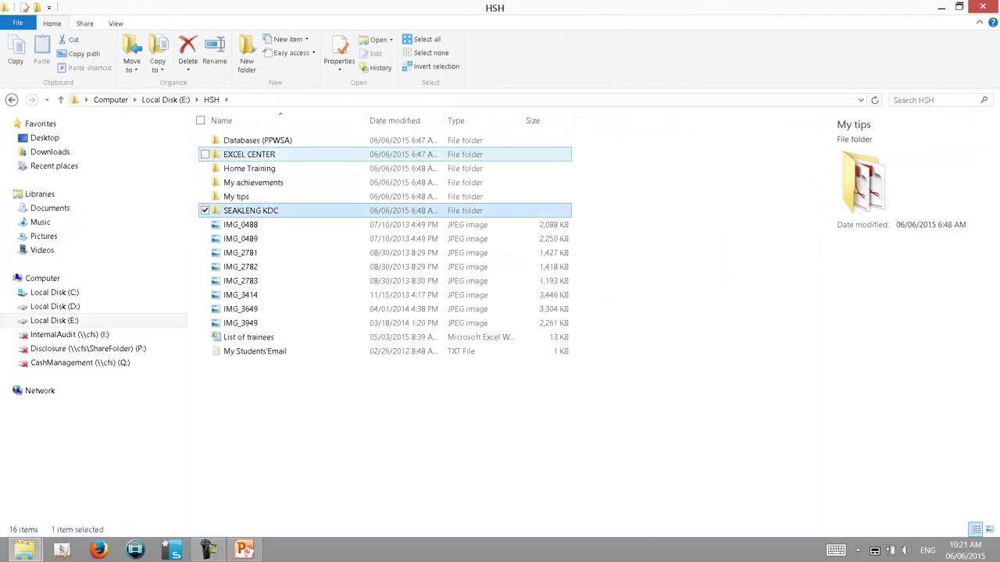
key(Up)
key(Up)
key(Up)
key(Up)
key(Return)
key(Down)
key(Return)
key(Down)
key(Down)
key(Down)
key(Up)
key(Down)
Go through TRAINING > Samples > 01. Excel, open Homeworks (2nd revision), and submit the log-in password
key(Down)
key(Down)
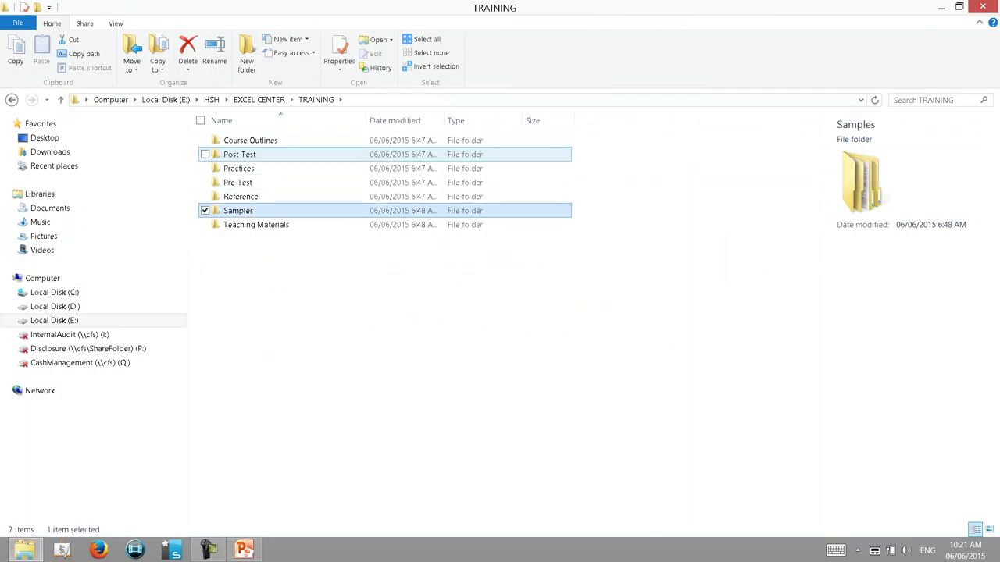
key(Return)
key(Down)
key(Up)
key(Return)
key(Down)
key(Down)
key(Down)
key(Return)
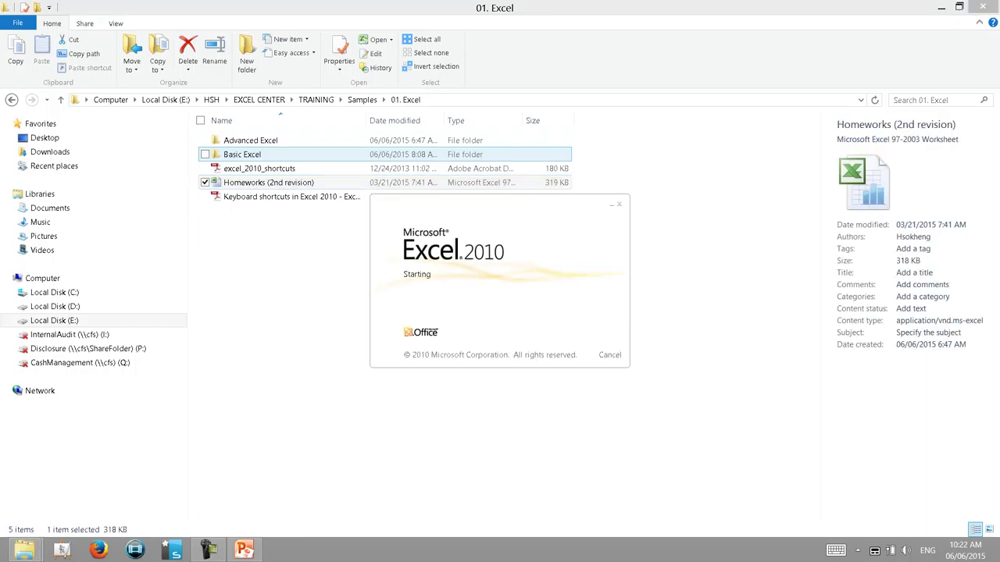
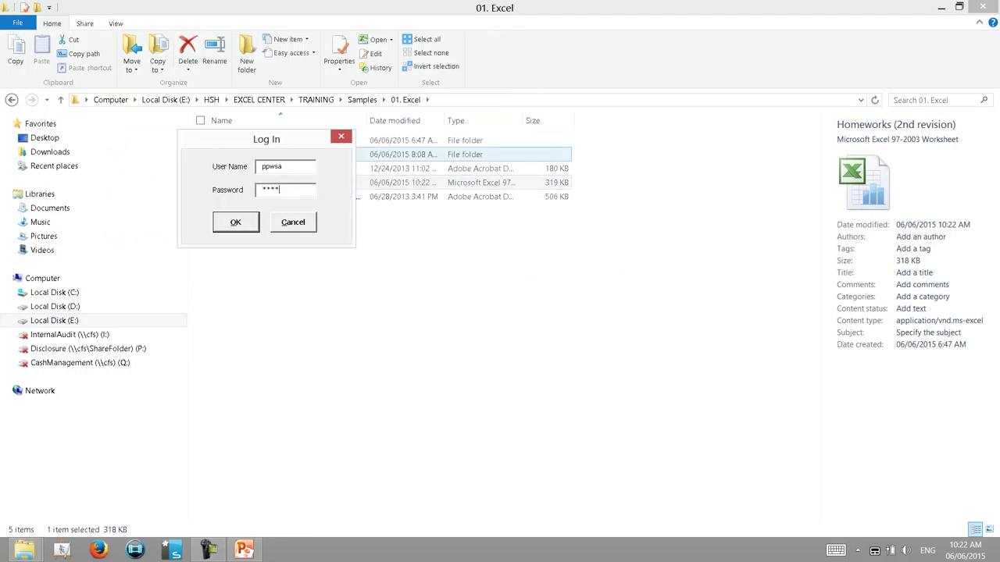
key(Return)
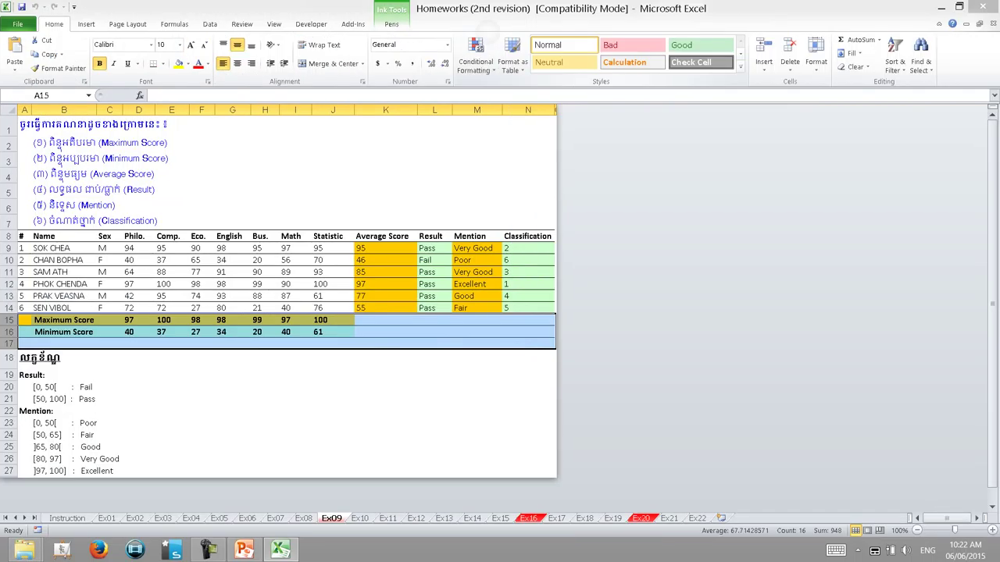
Switch to the Ex01 sheet and bring its salary table into view
key(ctrl+Page_Up)
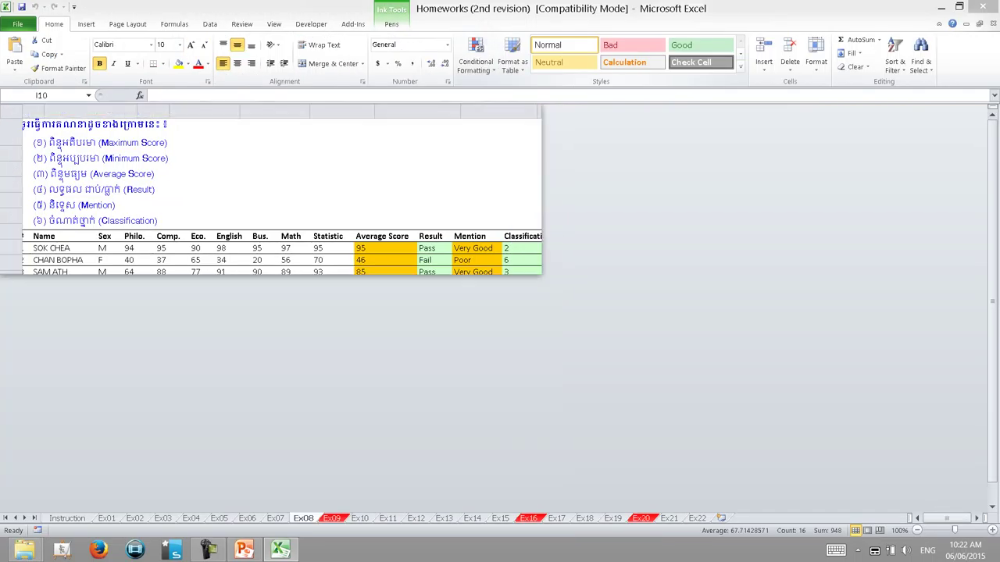
key(ctrl+Page_Up)
key(ctrl+Page_Up)
key(ctrl+Page_Up)
key(ctrl+Page_Up)
key(ctrl+Page_Up)
key(ctrl+Page_Up)
key(ctrl+Page_Down)
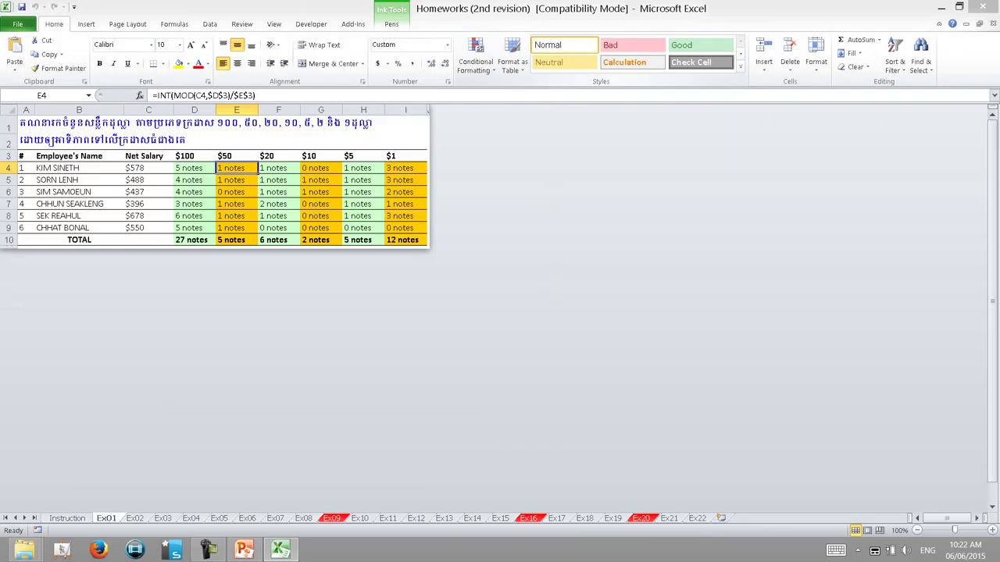
ctrl+scroll(344, 223, up, 3)
ctrl+scroll(344, 223, up, 1)
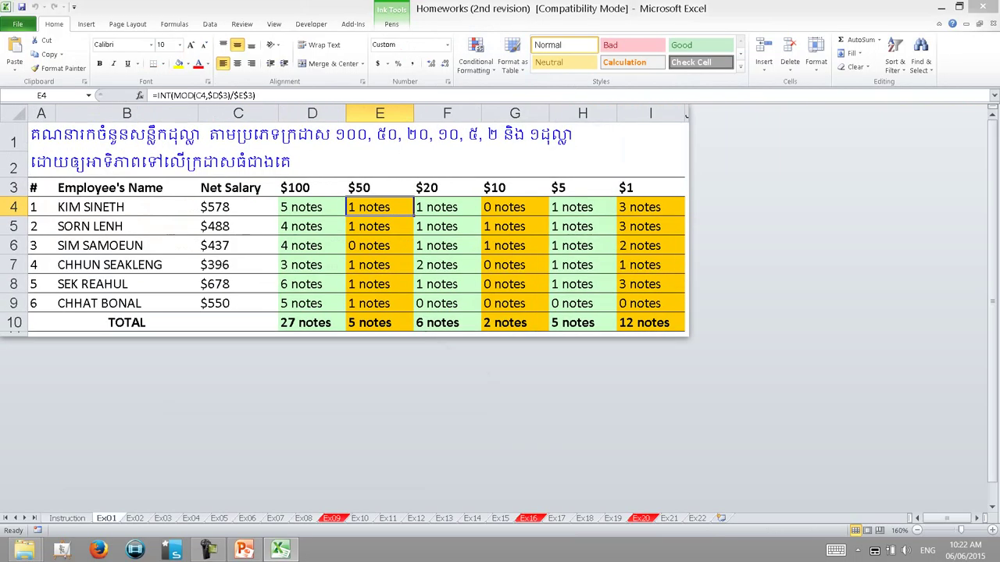
ctrl+scroll(344, 224, up, 1)
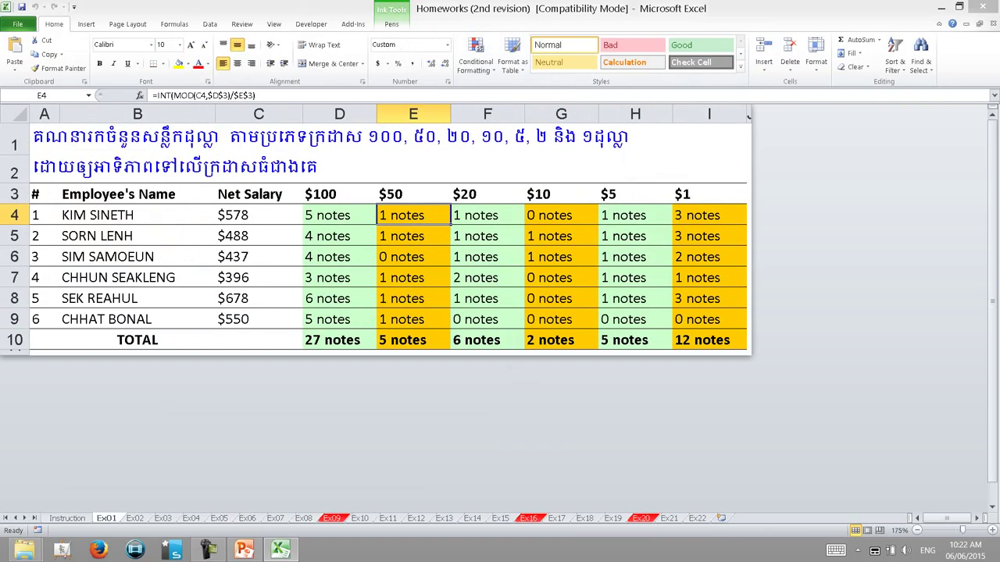
Inspect the $50 formulas in E4:E5, the $100 formula in D4, and the D10 total
key(Down)
key(Down)
key(Up)
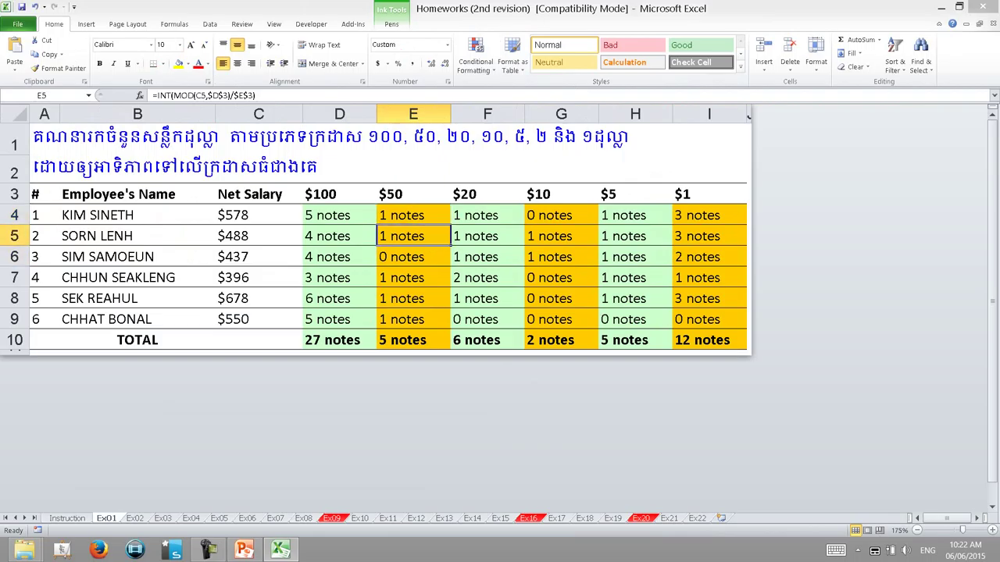
key(Up)
key(Left)
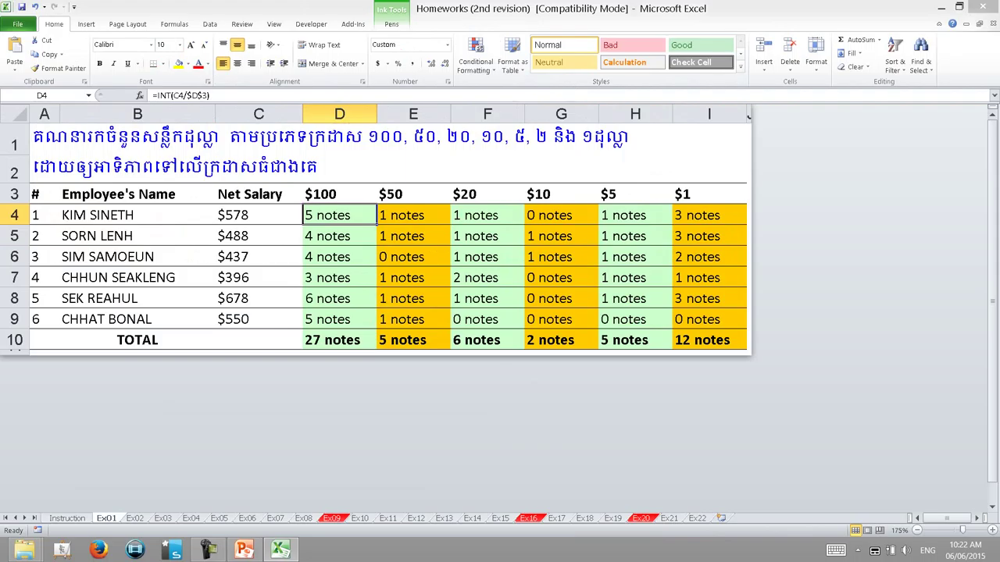
key(Left)
key(Left)
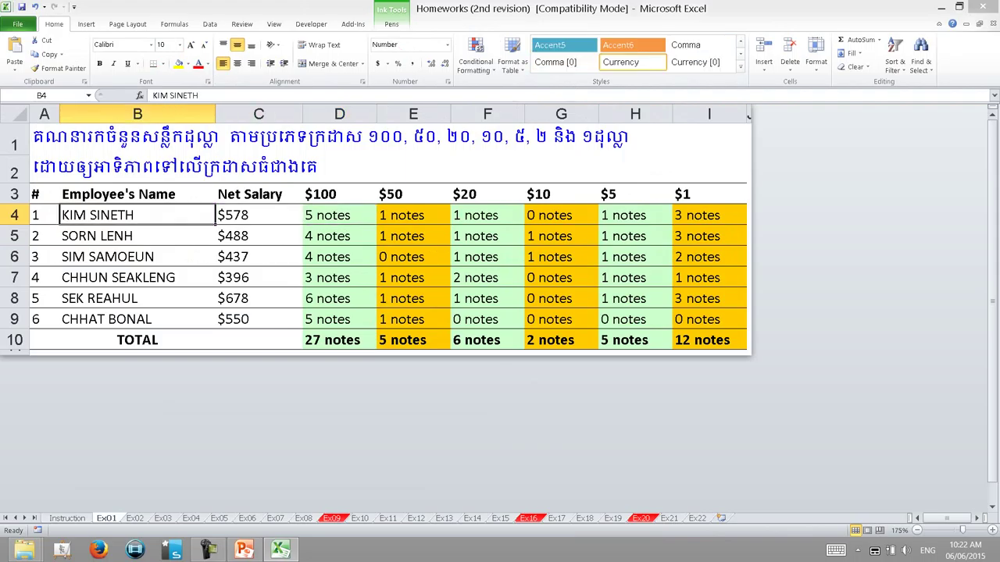
key(Right)
key(Right)
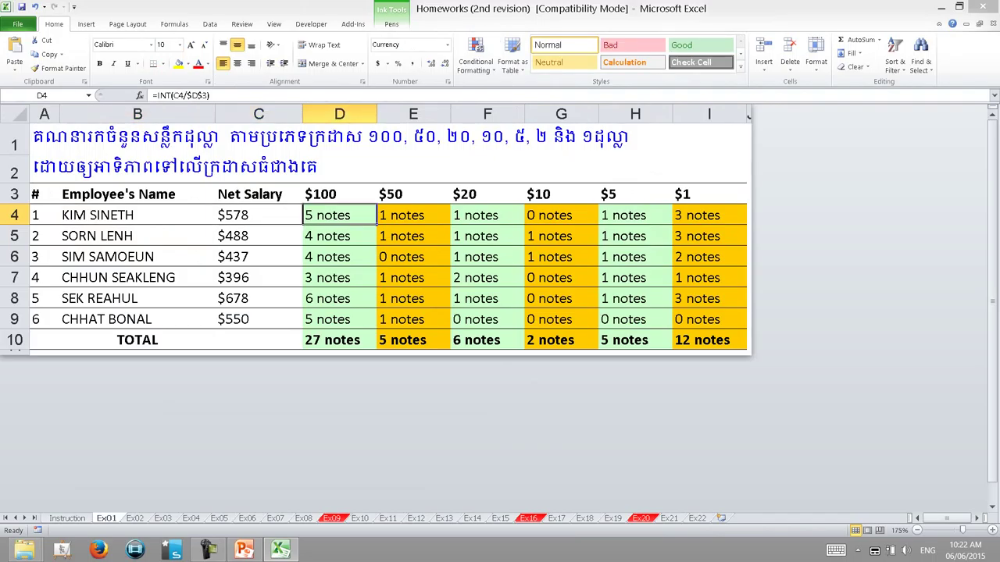
key(Left)
key(Left)
key(Left)
key(Right)
key(Right)
key(Right)
key(Down)
key(Down)
key(Down)
key(Down)
key(Down)
key(Down)
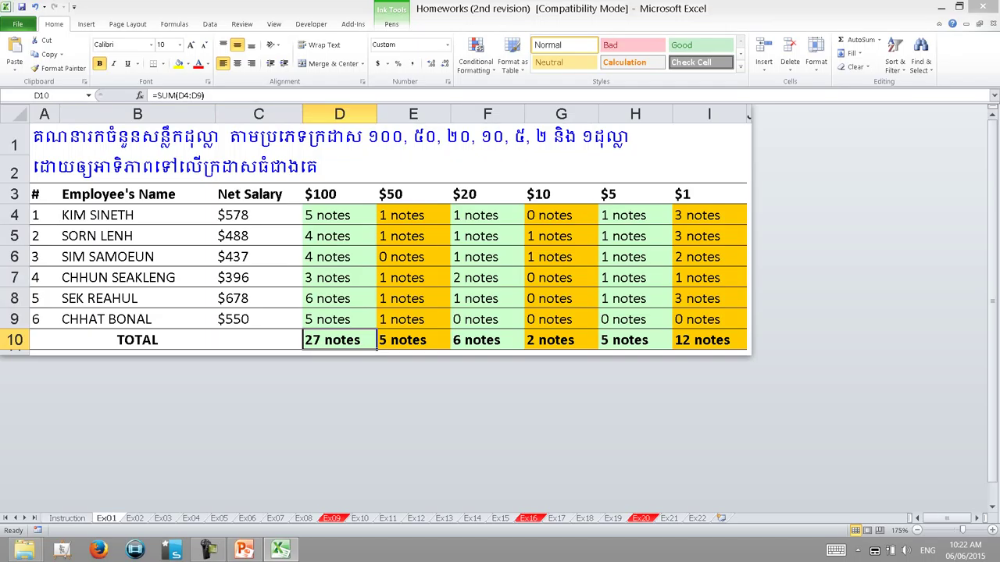
Review the $100 counts and the net salaries down column C, then suspend the student screen show
click(339, 318)
click(339, 235)
click(258, 235)
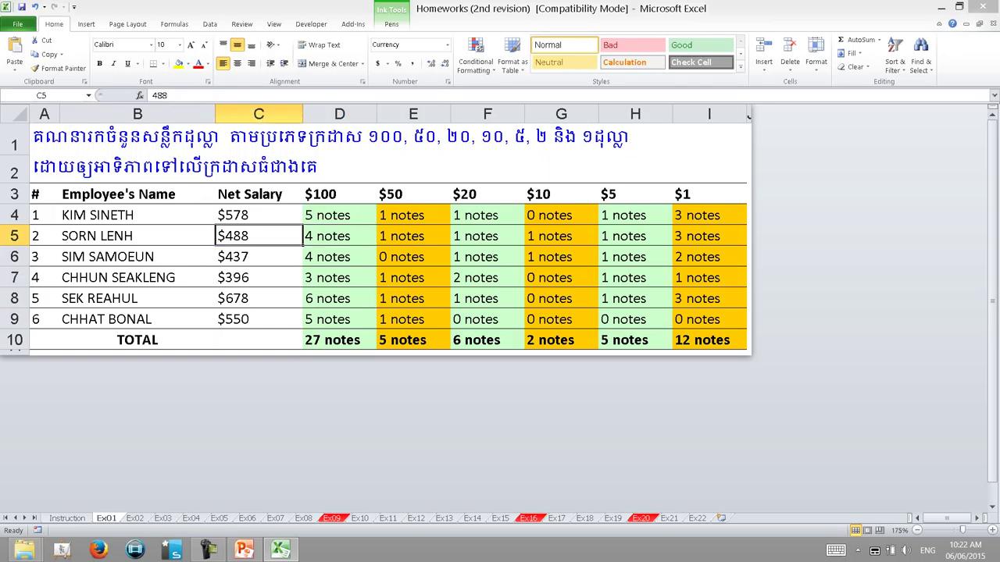
click(137, 215)
click(258, 215)
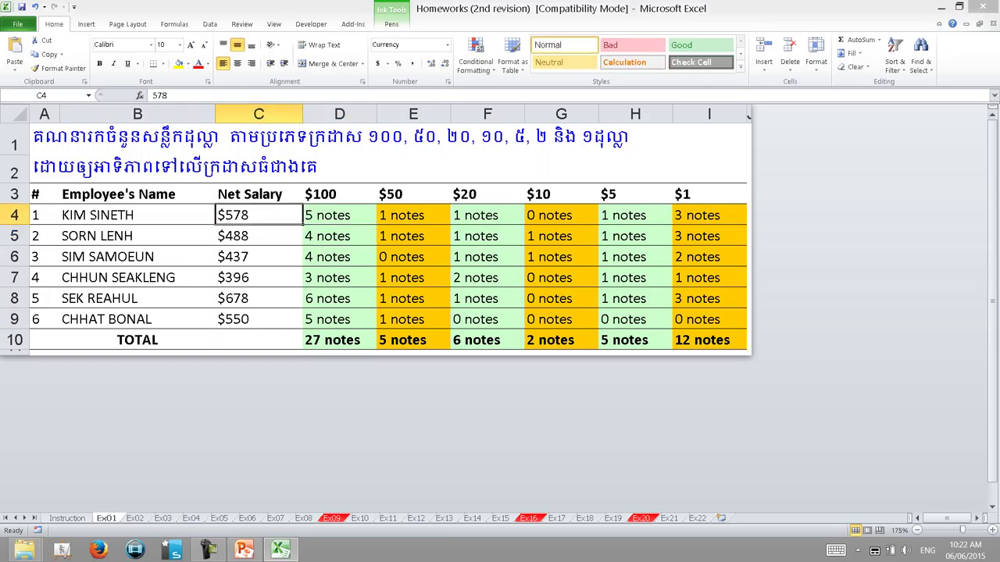
key(Down)
key(Down)
key(Down)
key(Down)
key(Down)
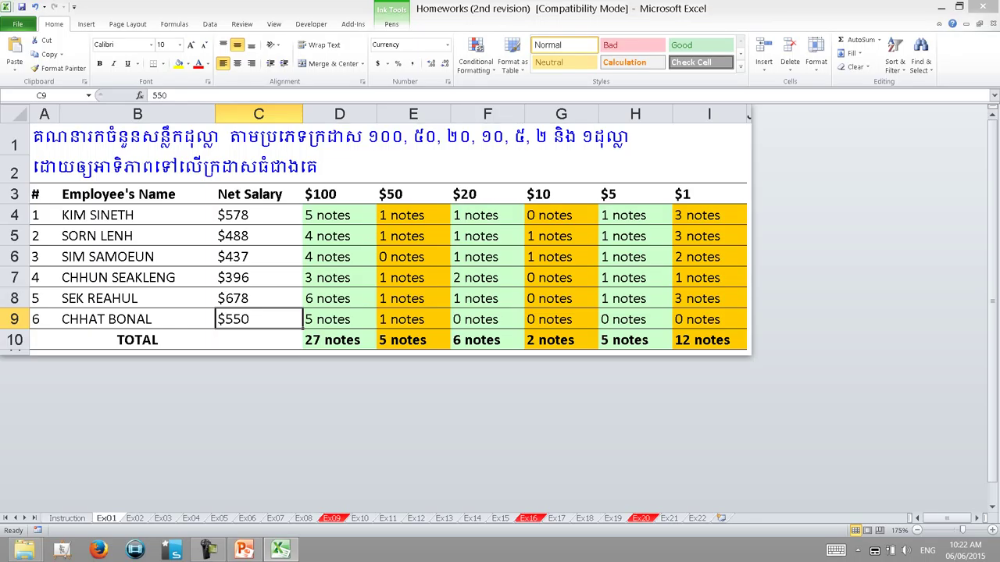
key(Down)
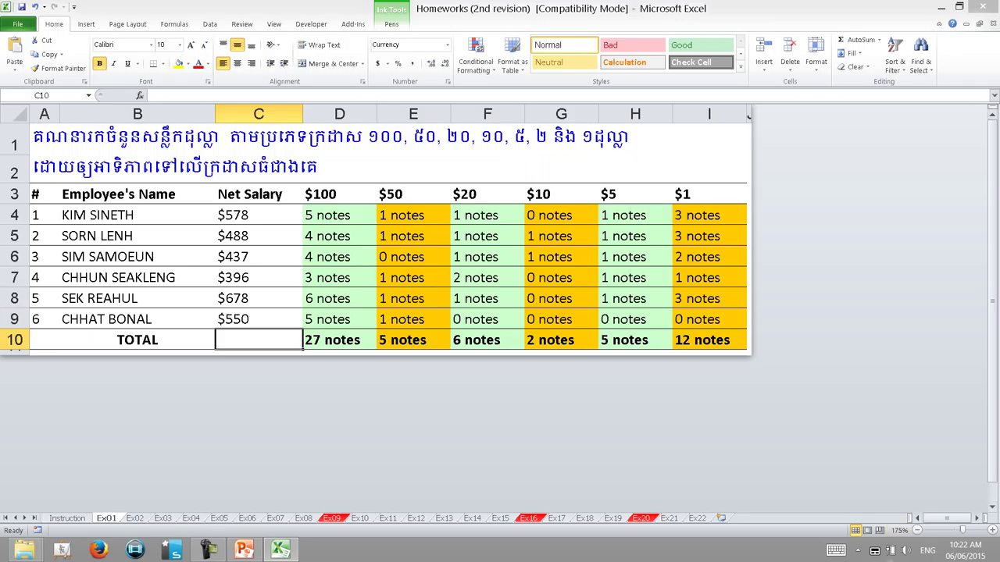
click(857, 550)
click(867, 488)
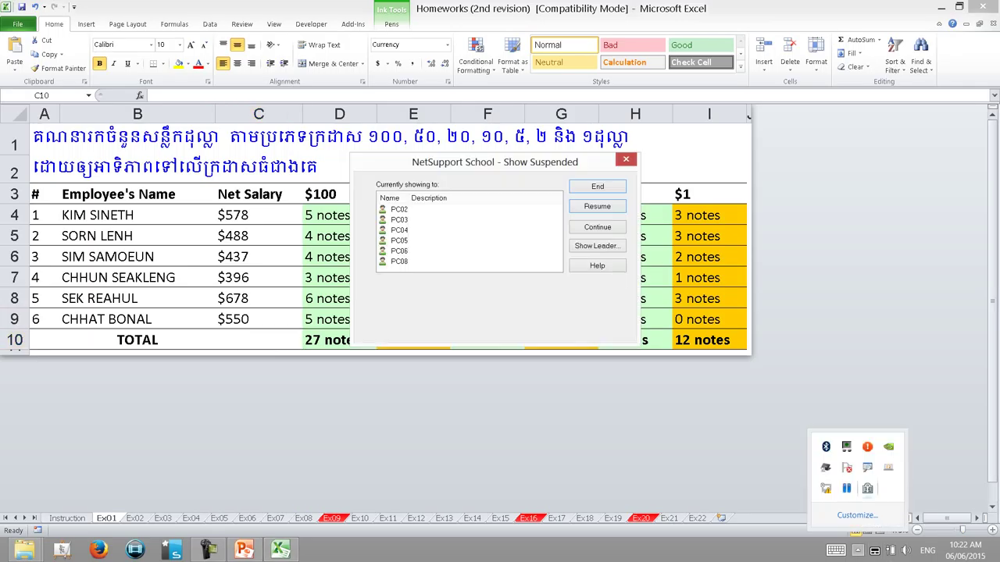
End the suspended show, refresh the student computer list, and restart the show
click(598, 186)
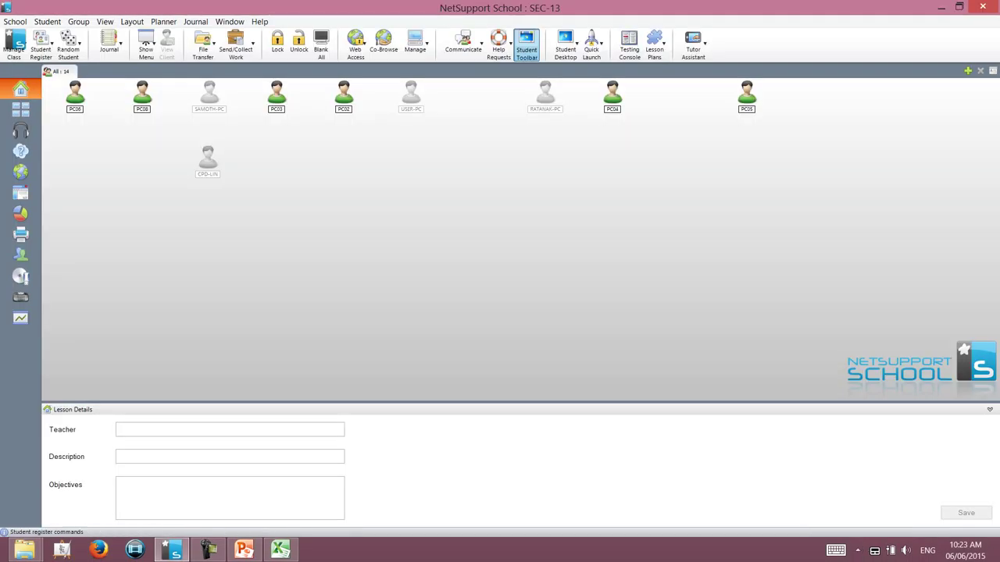
click(14, 49)
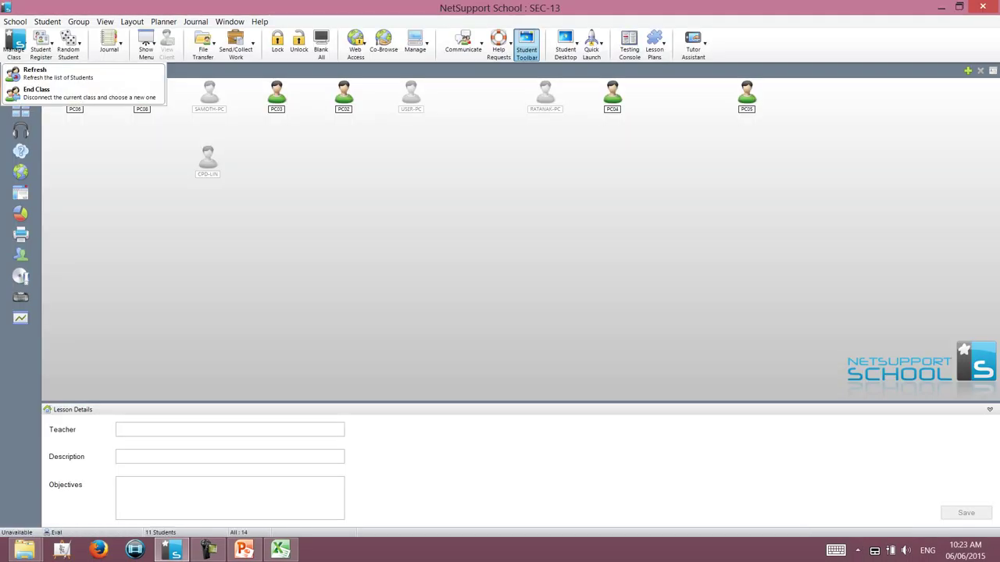
click(31, 69)
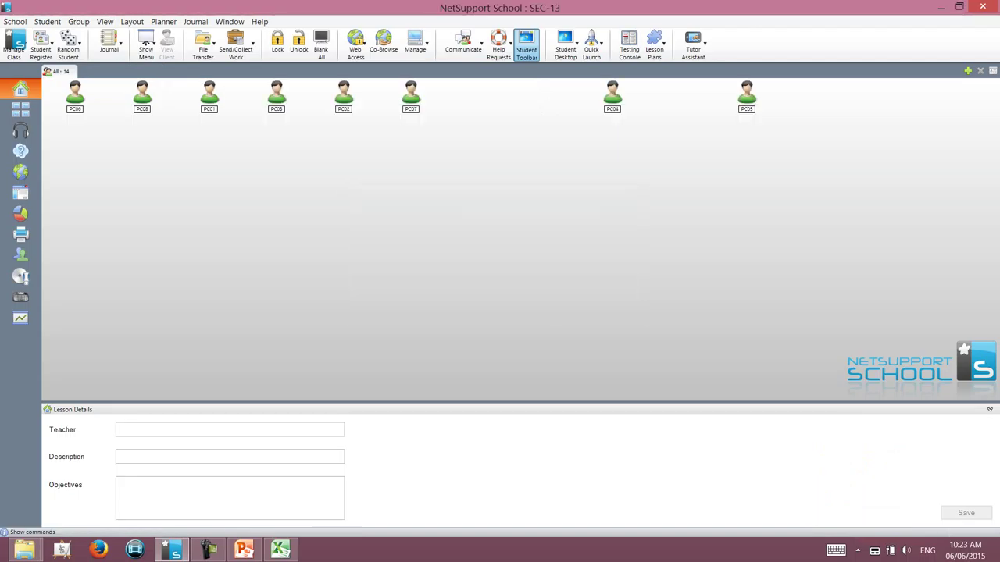
click(146, 45)
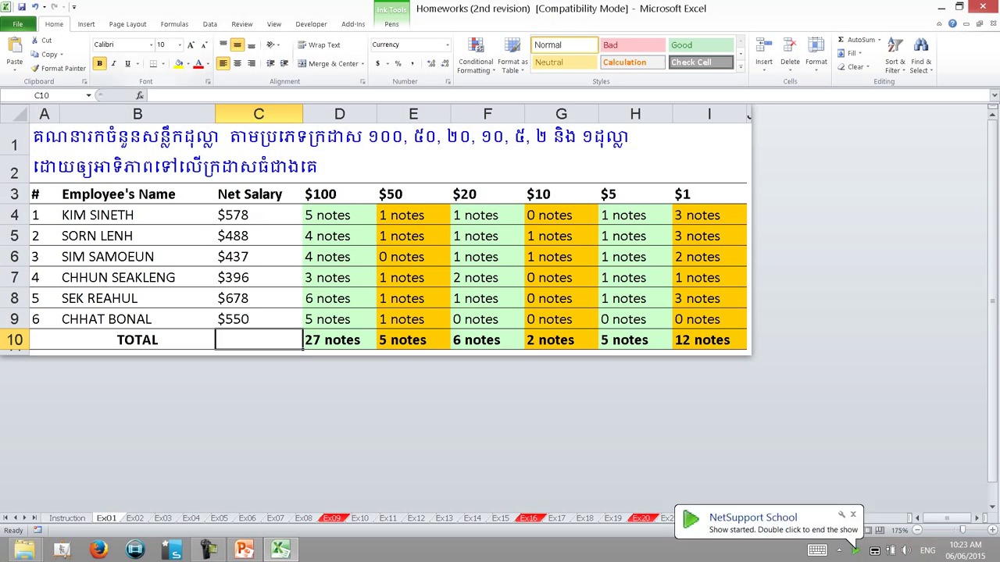
Return to the net salary 488 in C5
key(Up)
key(ctrl+Up)
key(Down)
key(Down)
key(Down)
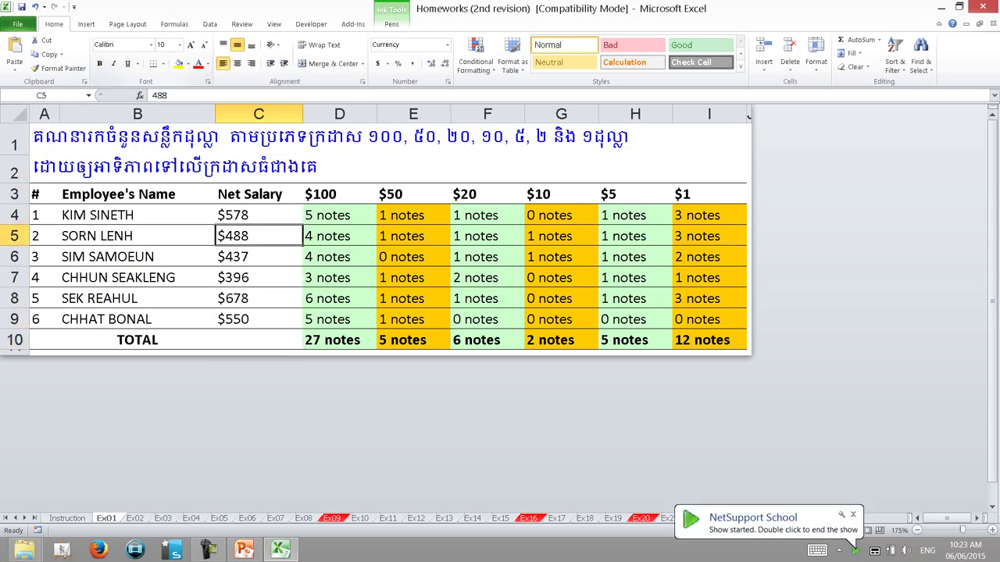
Step through the net salaries in column C back down to C10
key(Left)
key(Left)
key(Right)
key(Right)
key(Down)
key(Down)
key(Down)
key(Down)
key(Down)
key(Right)
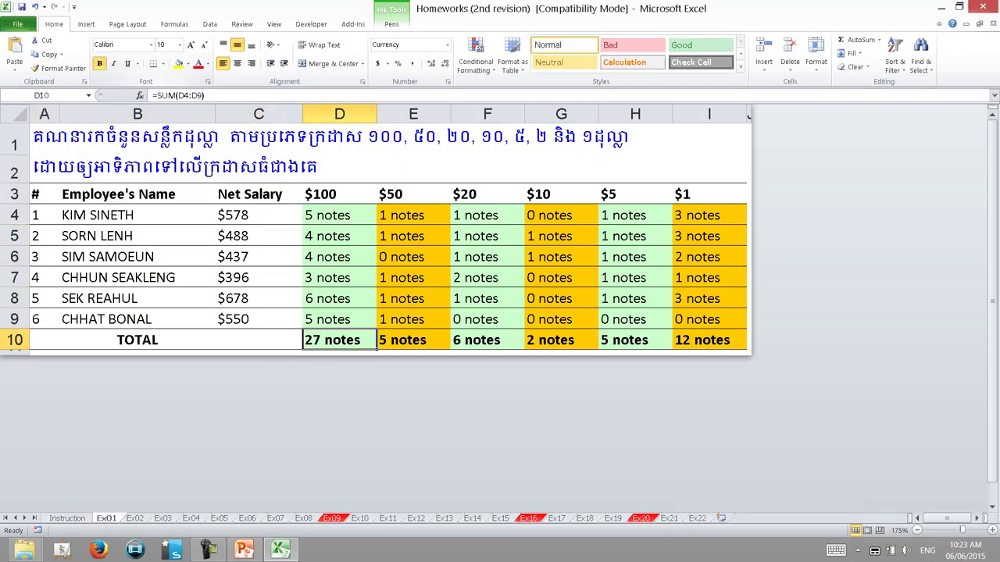
key(shift+Right)
key(Left)
Review the SUM totals for each note value in D10 through I10
click(339, 340)
click(413, 340)
click(486, 340)
click(413, 340)
click(486, 340)
click(561, 340)
click(486, 340)
click(635, 340)
click(709, 340)
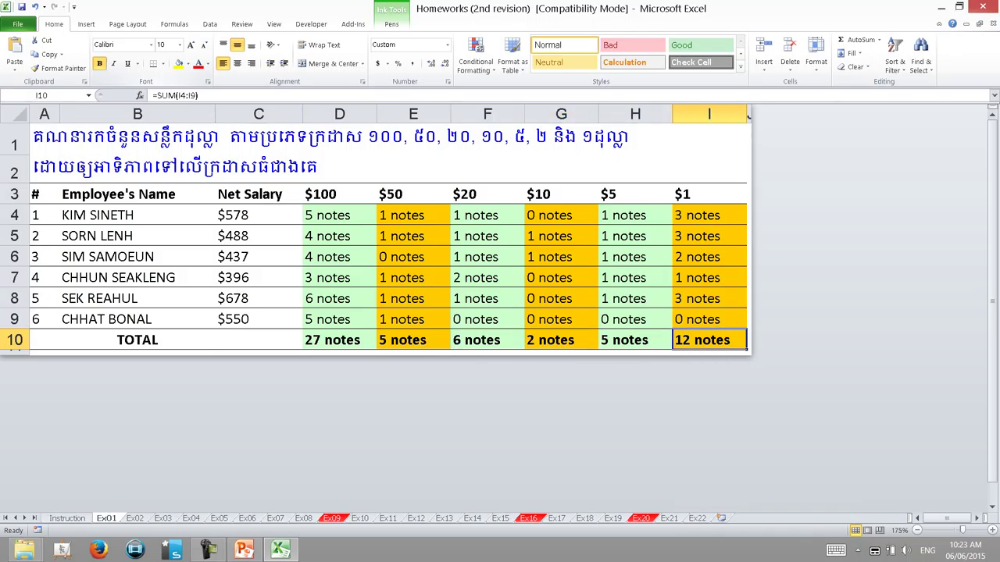
Review the INT(MOD()) note-count formulas in row 4, then create a new blank workbook
key(Up)
key(Up)
key(Up)
key(Up)
key(Up)
key(shift+Home)
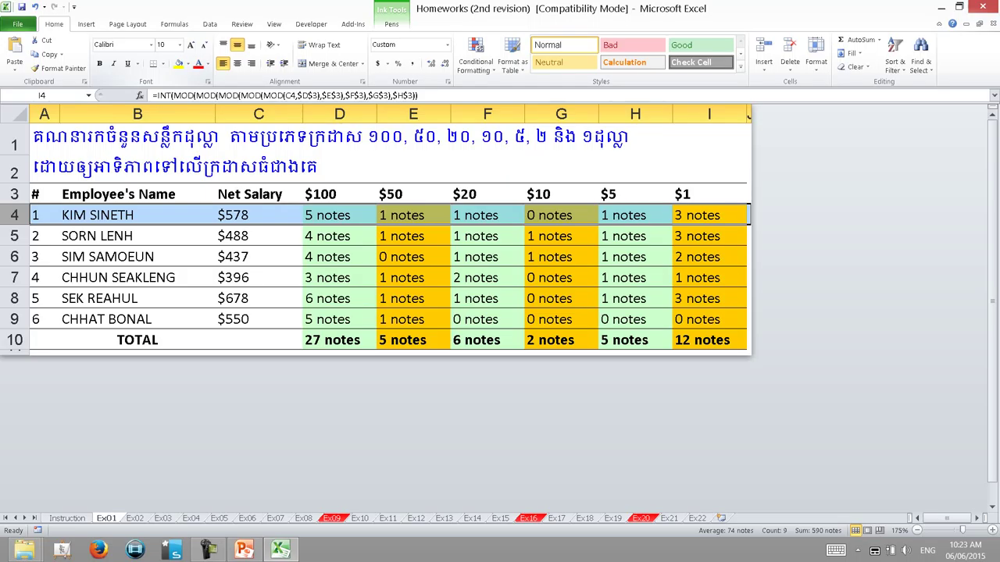
click(635, 215)
click(709, 214)
click(635, 215)
click(487, 215)
click(258, 215)
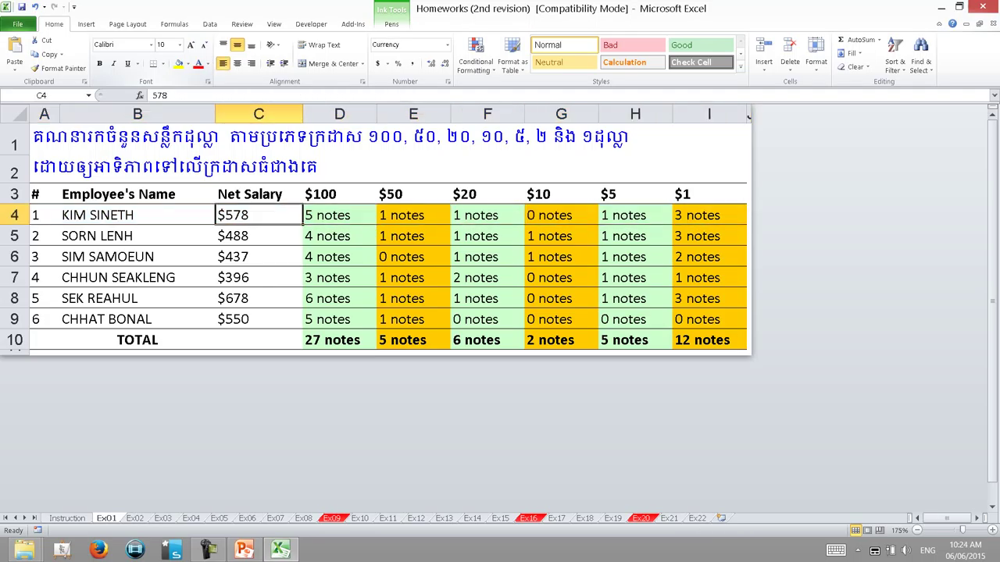
key(ctrl+n)
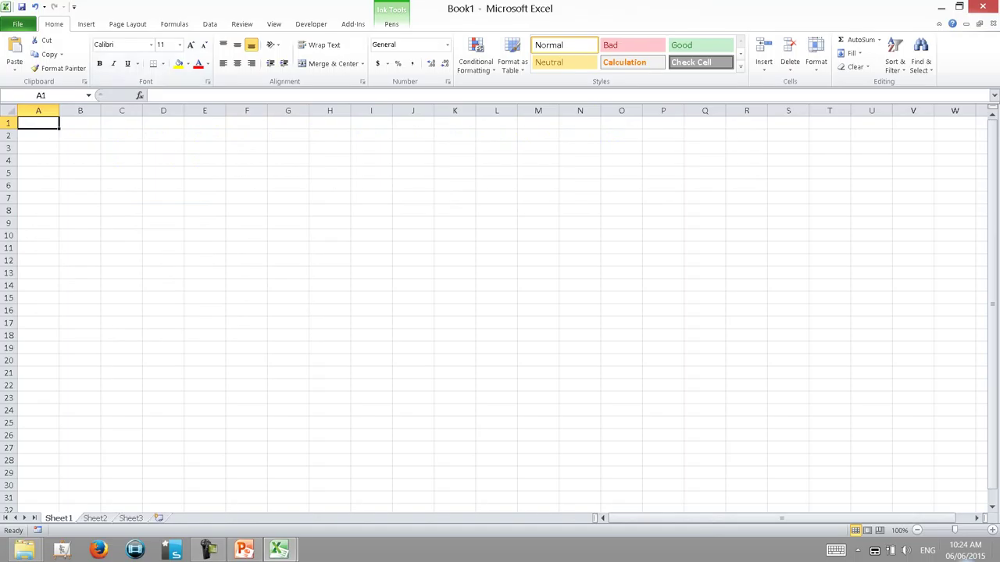
Enter the note values 100, 50, 20, 10, 5 and 1 across B1:G1
scroll(500, 312, up, 2)
scroll(500, 313, up, 2)
scroll(500, 312, up, 4)
scroll(500, 313, up, 1)
click(206, 153)
click(314, 152)
click(206, 152)
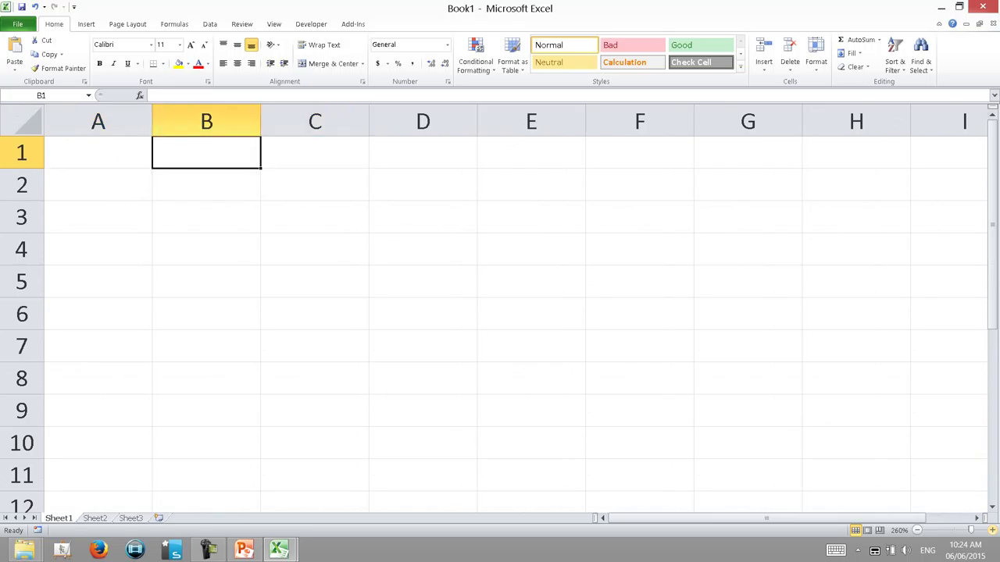
text(100)
click(315, 153)
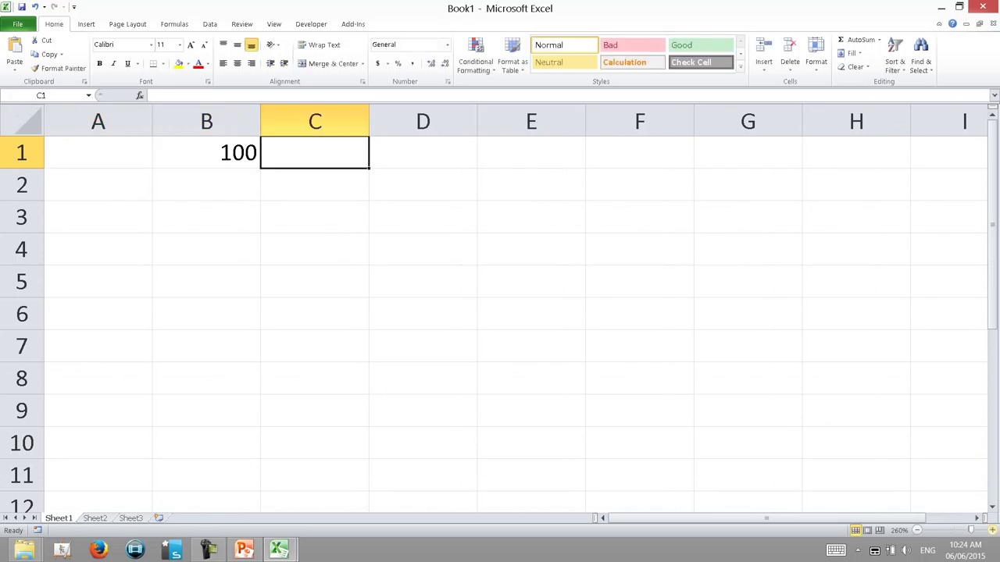
text(50)
key(Tab)
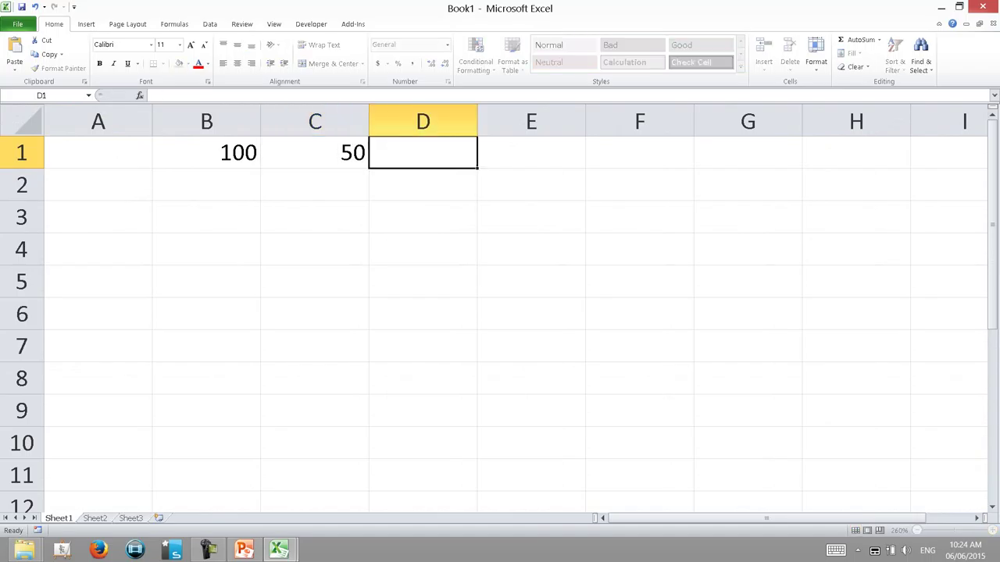
text(20)
key(Tab)
text(10)
key(Tab)
text(5)
key(Tab)
text(1)
key(Left)
key(Left)
Enter the amount 786 in A2
key(Home)
key(Down)
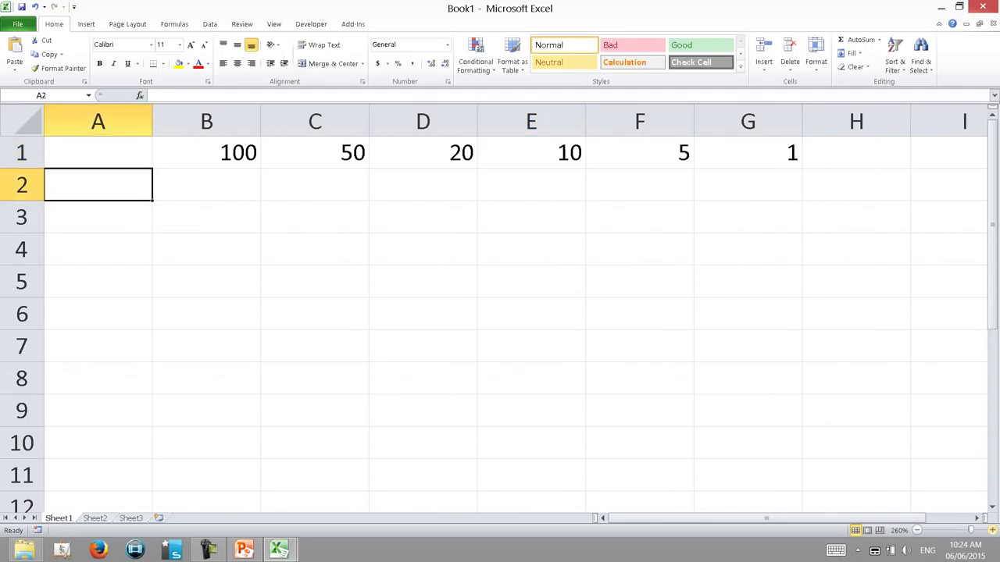
text(7)
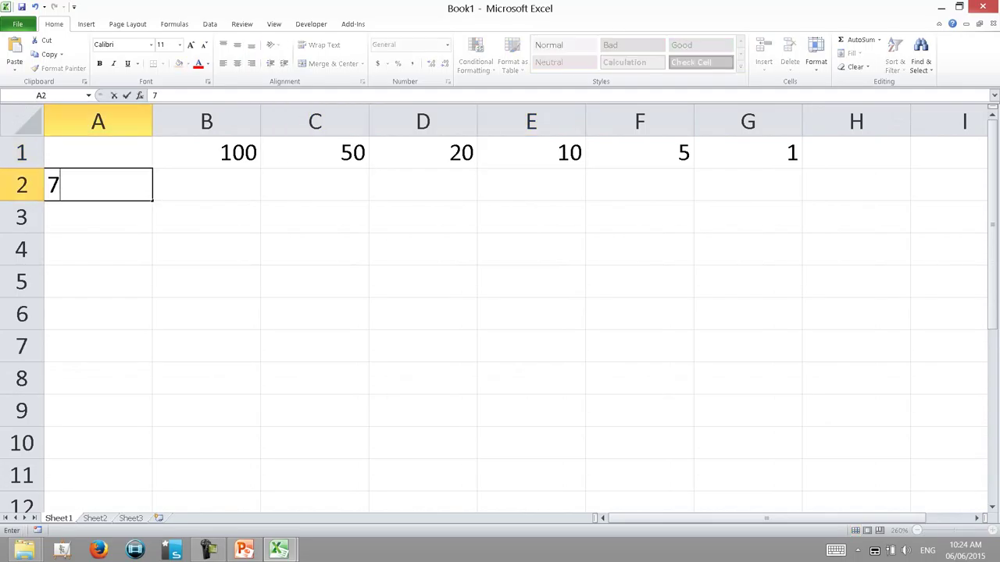
text(8)
text(6)
key(Return)
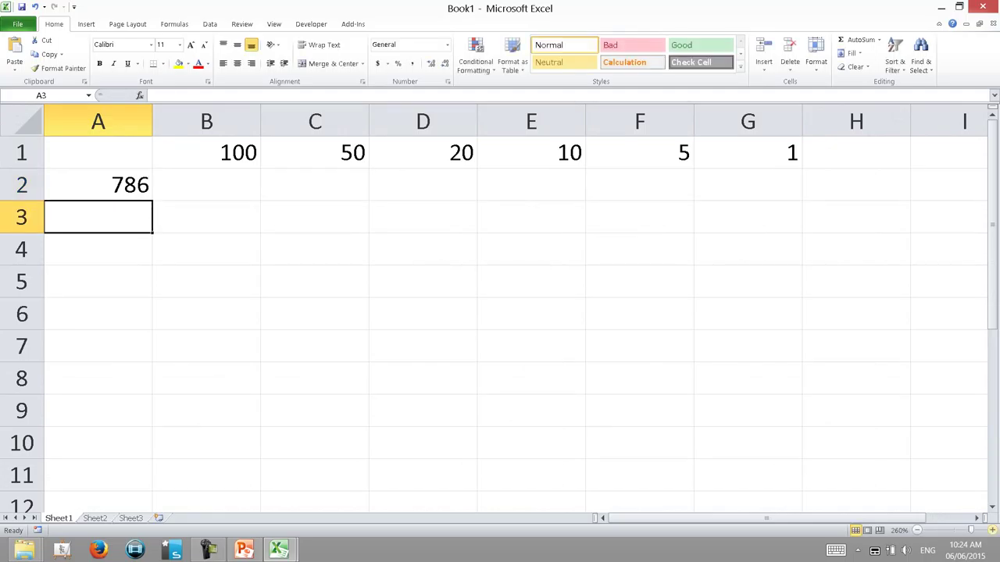
key(Up)
key(Up)
key(Down)
key(Down)
key(Up)
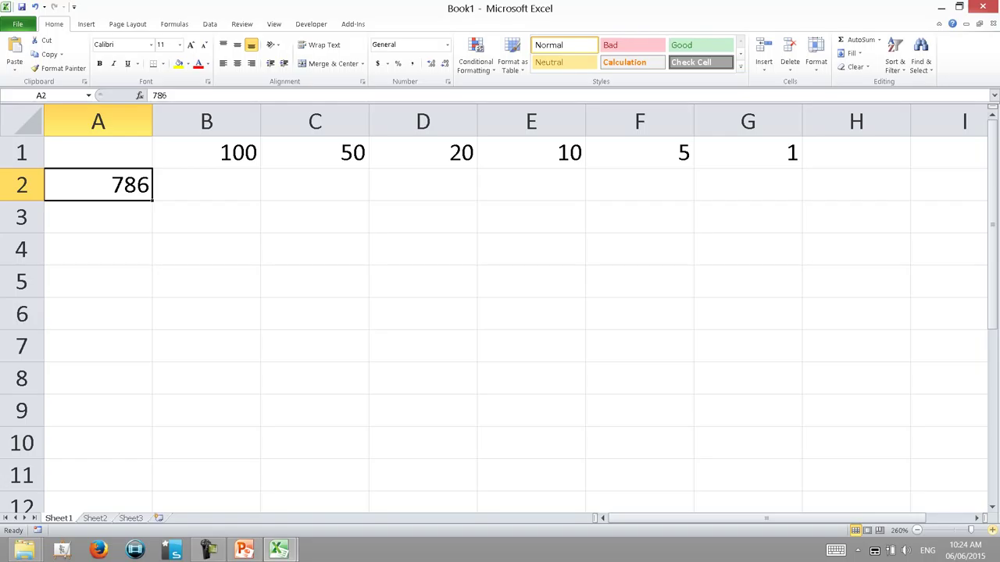
Enter =A2/100 in B2 to get 7.86, then display its formula for review
click(206, 184)
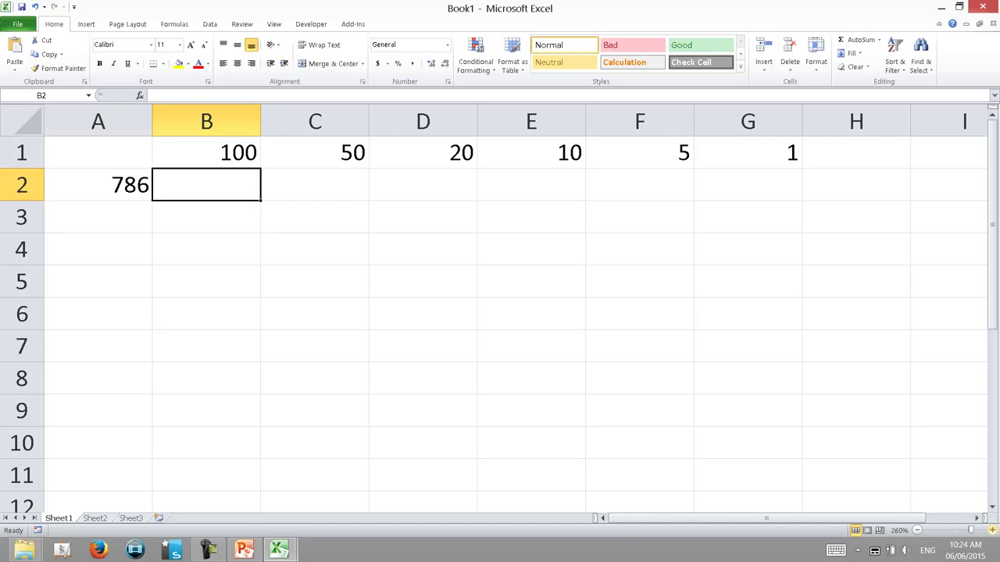
text(=A2/100)
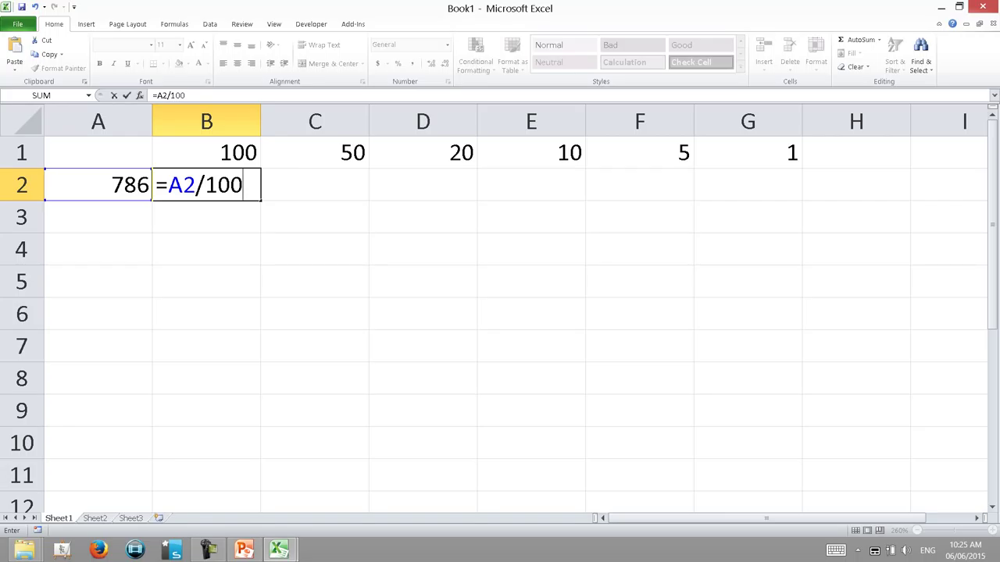
key(Return)
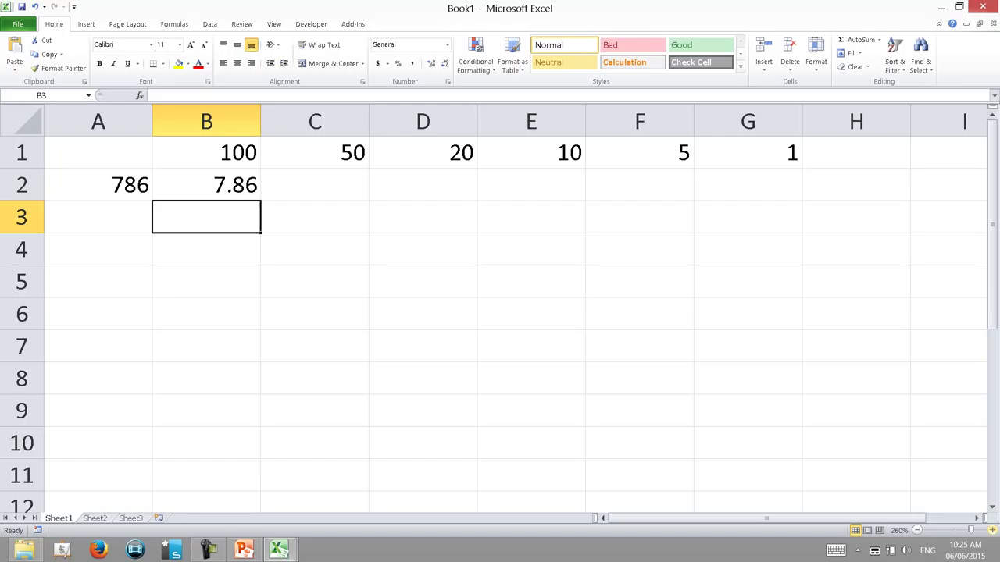
click(206, 184)
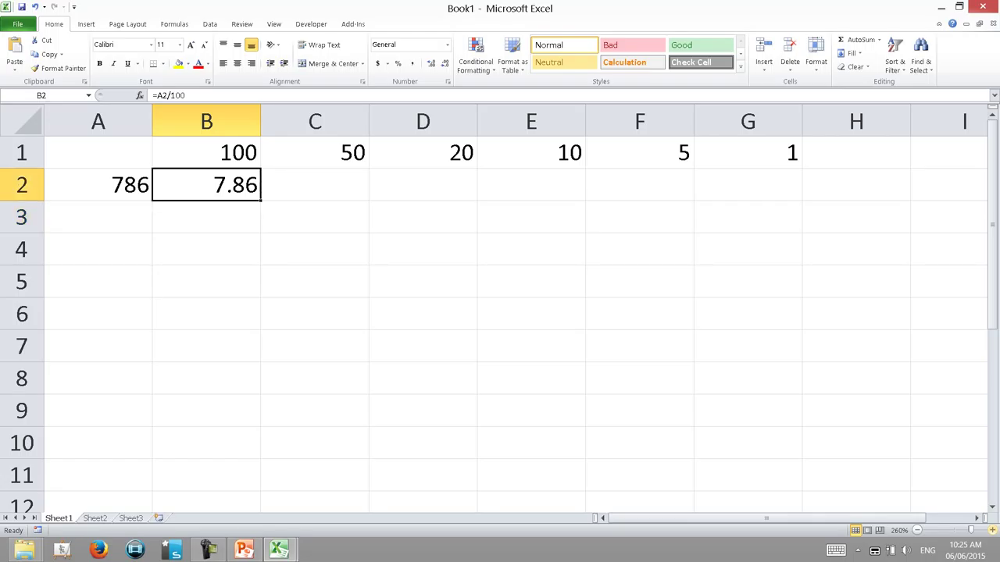
key(F2)
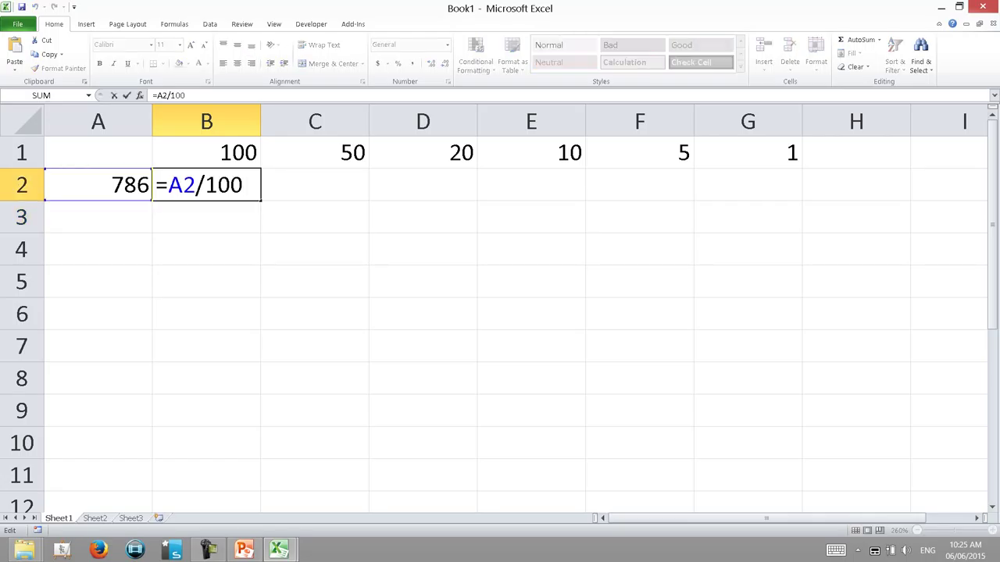
key(Return)
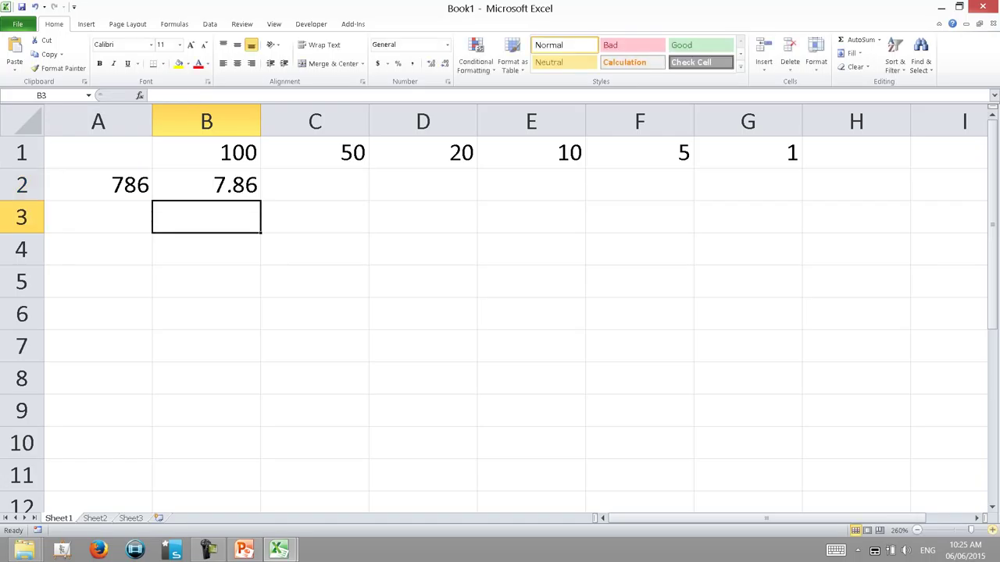
Enter =INT(B2) in B3 to show 7 and fill B3 yellow
text(=int(B2)
key(Return)
click(206, 216)
click(178, 64)
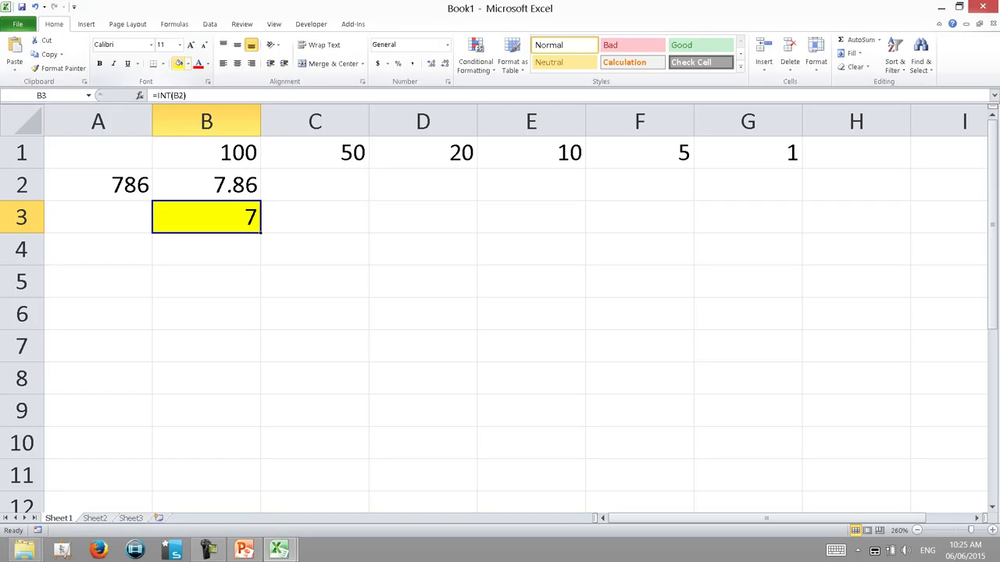
key(Right)
key(Up)
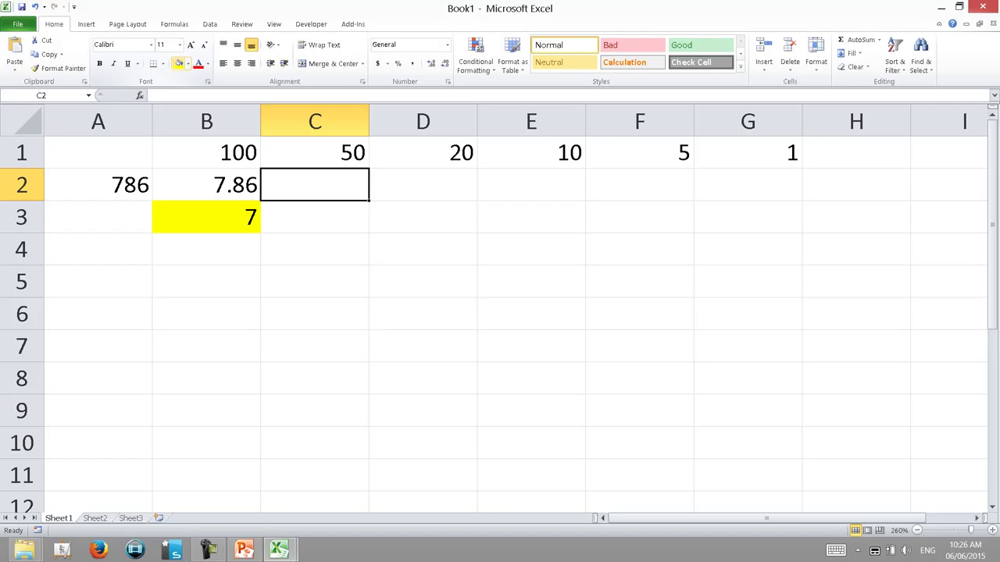
click(206, 185)
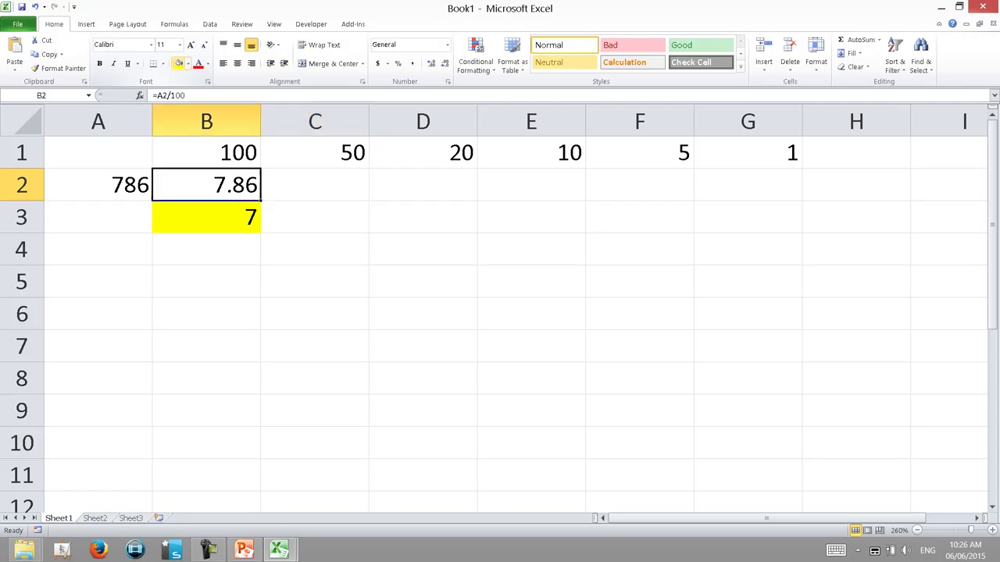
key(F2)
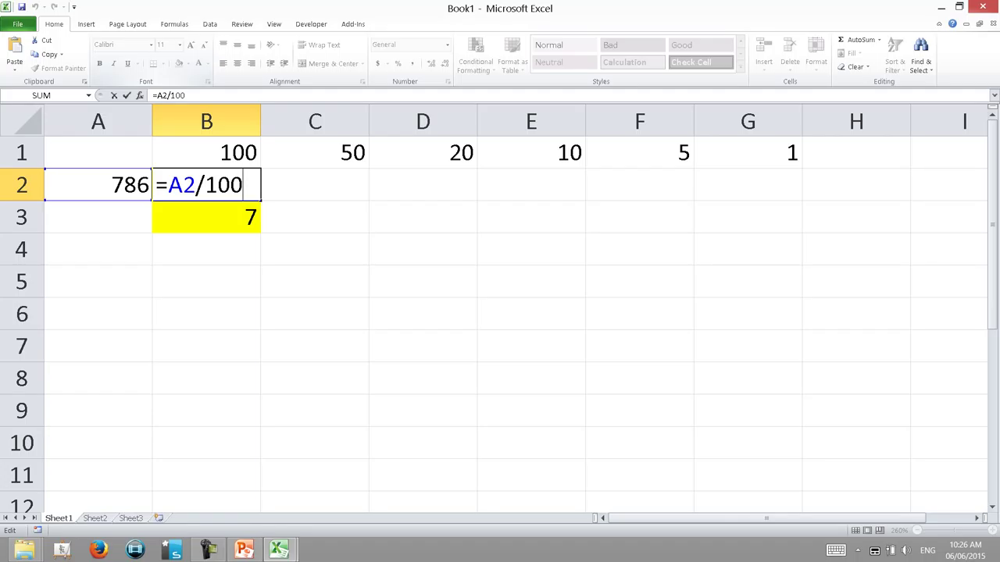
key(Return)
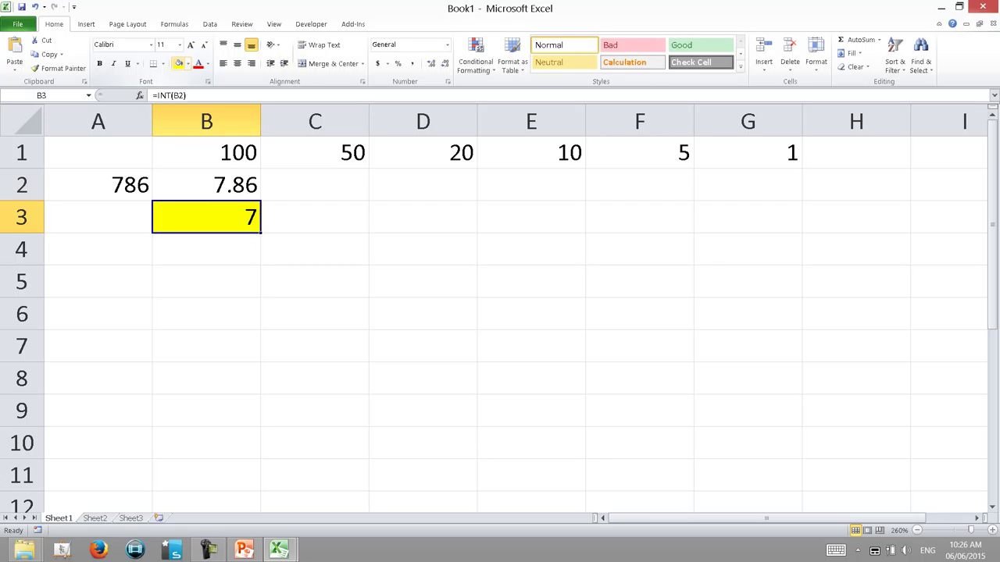
key(F2)
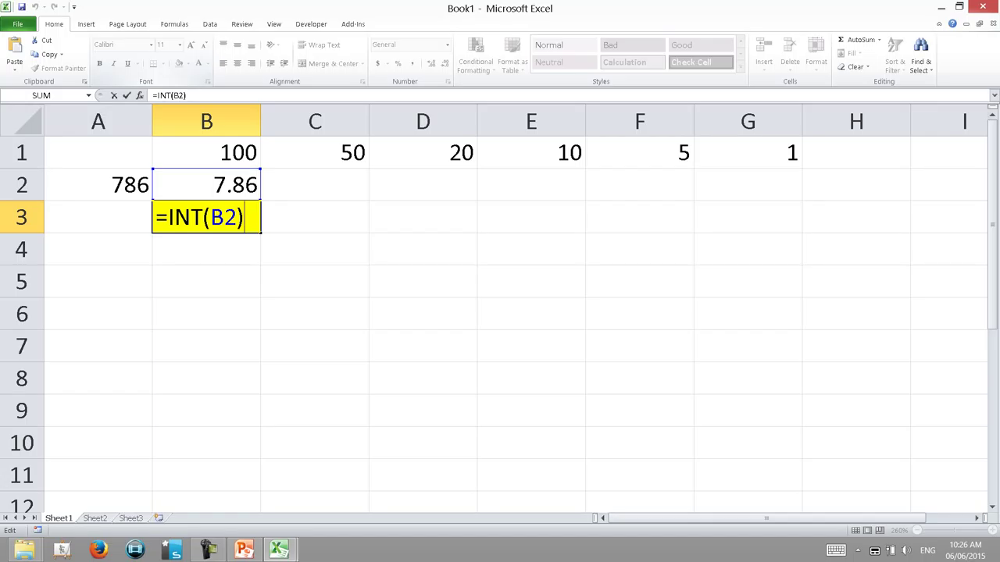
key(Tab)
click(315, 185)
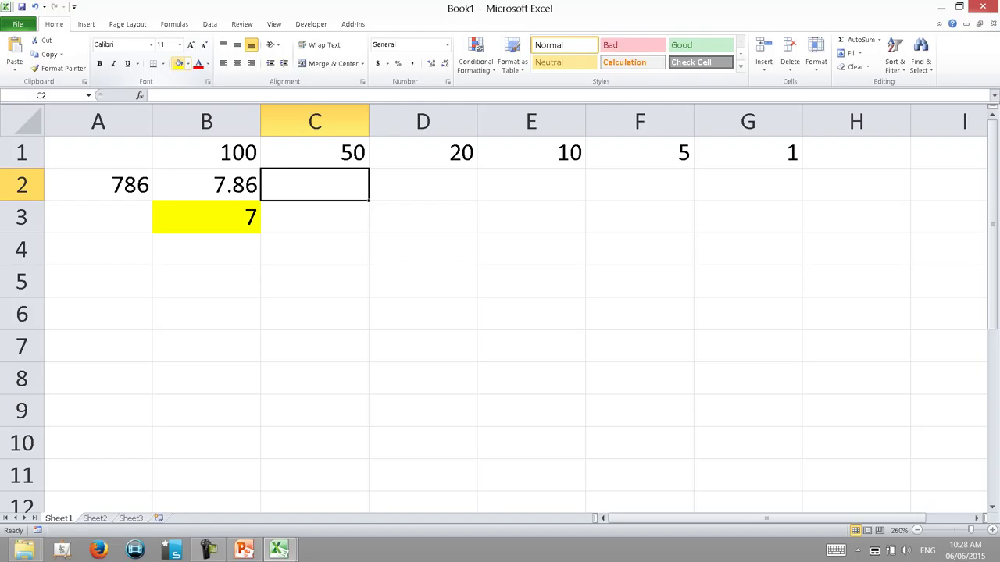
Enter =MOD(A2,100) in C2, giving the remainder 86
text(=)
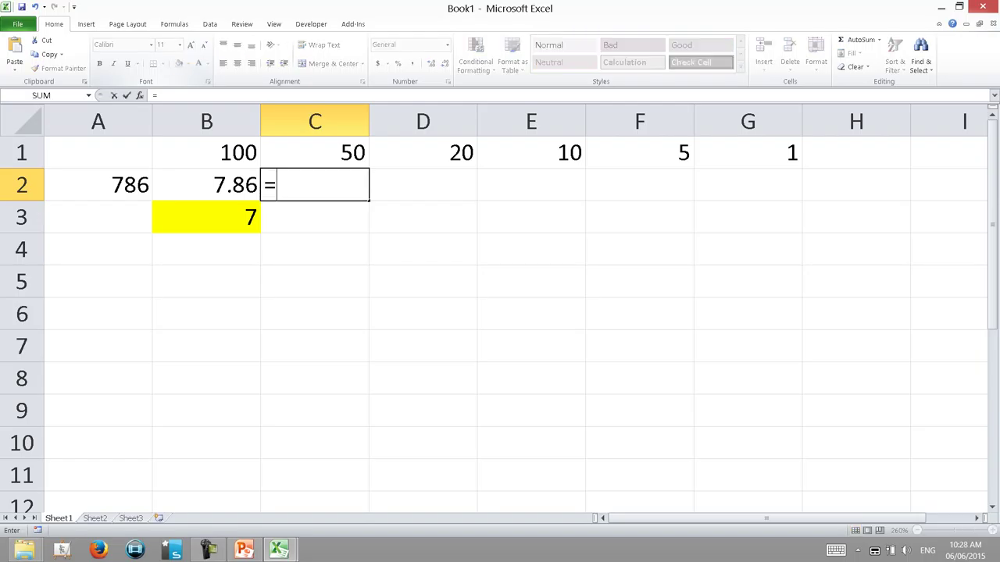
text(mod)
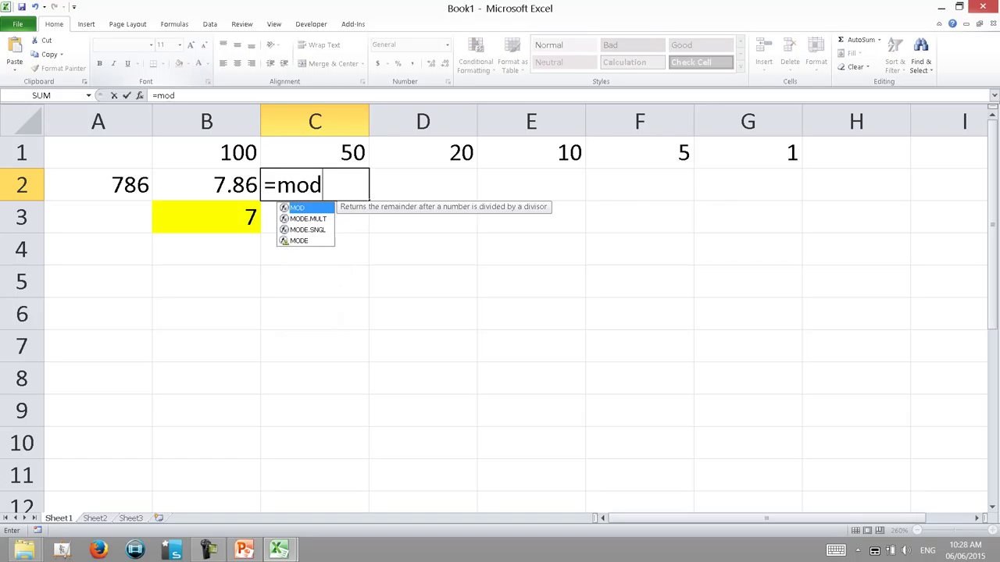
text(()
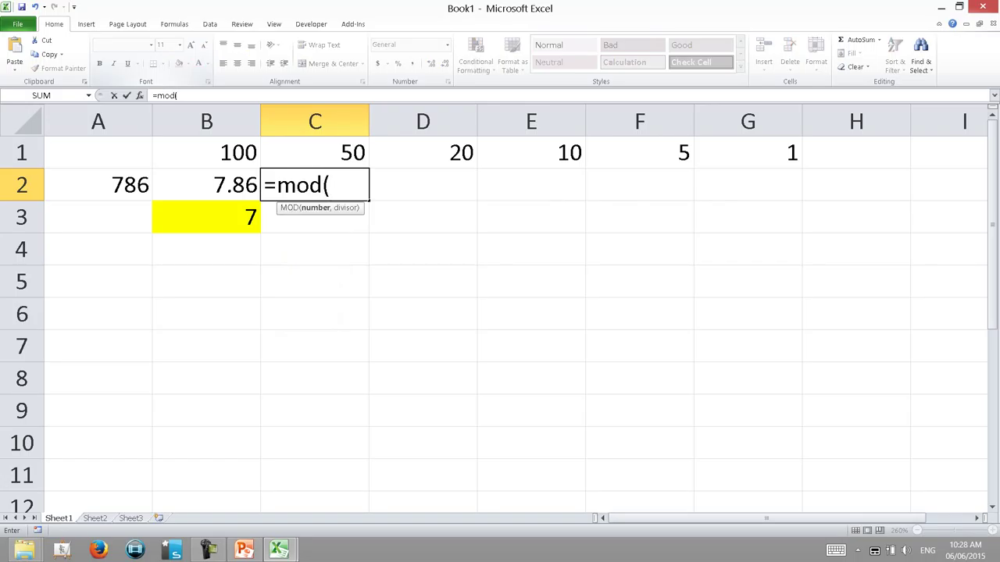
click(98, 184)
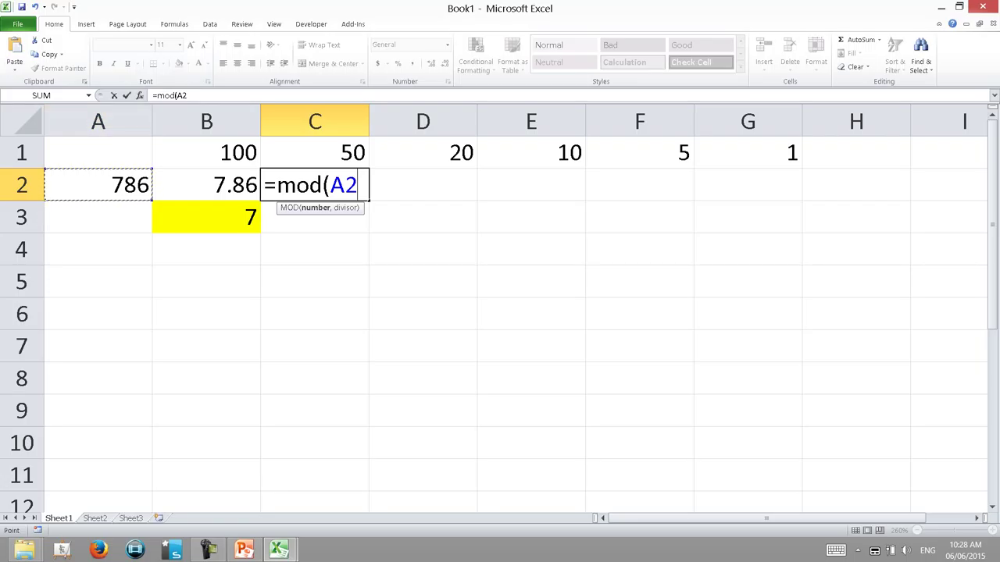
text(,)
text(100)
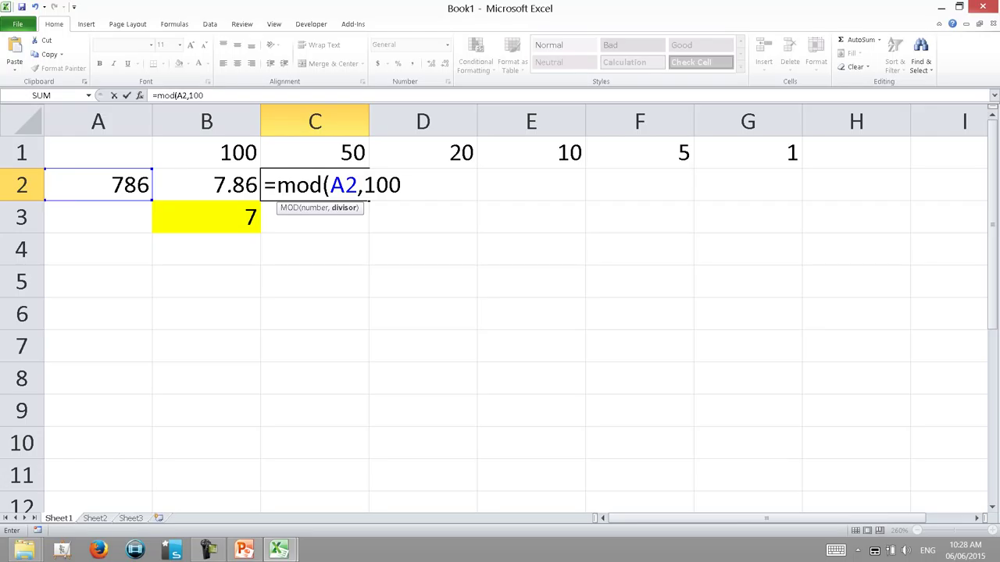
key(Return)
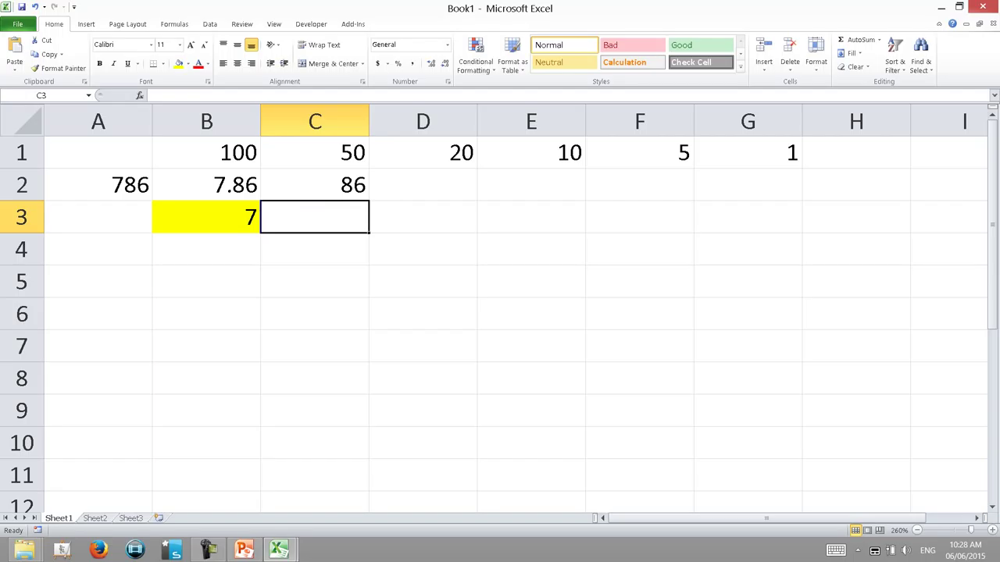
text(=)
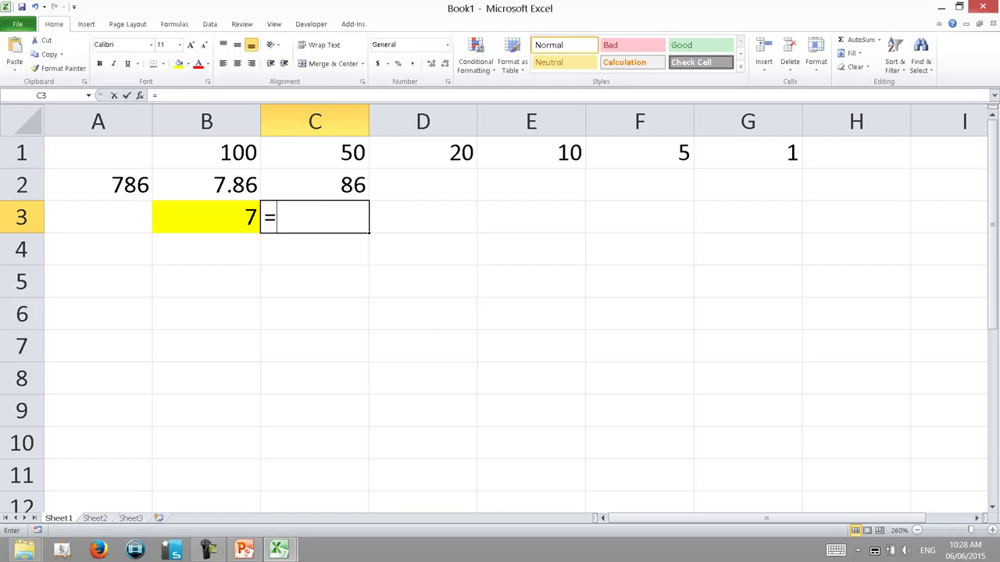
key(Up)
text(/50)
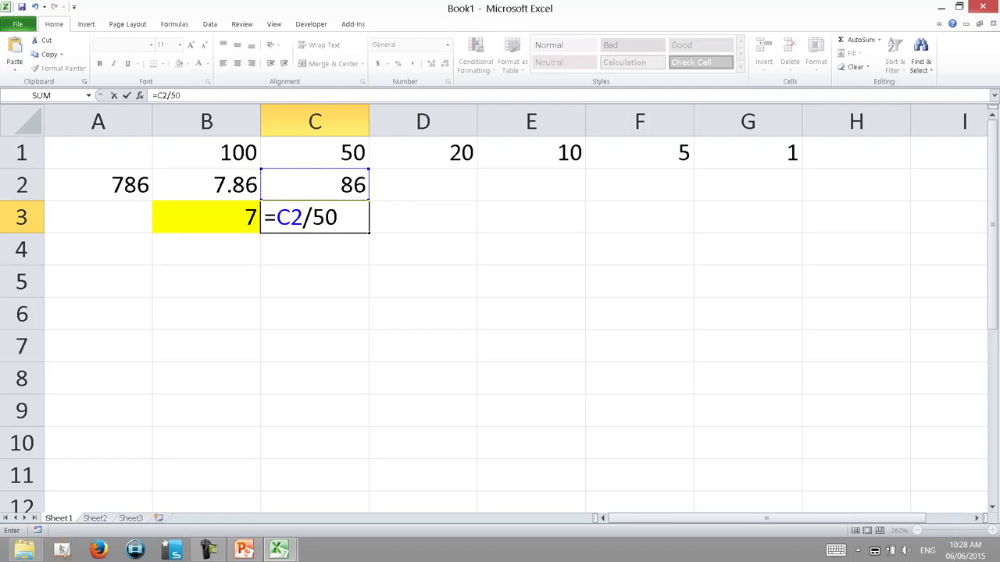
key(Return)
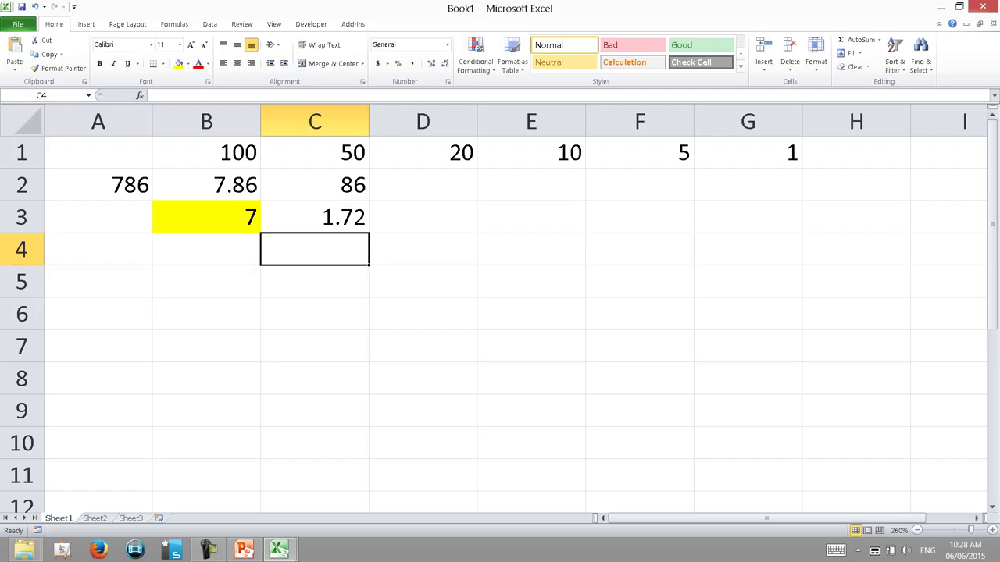
text(=int()
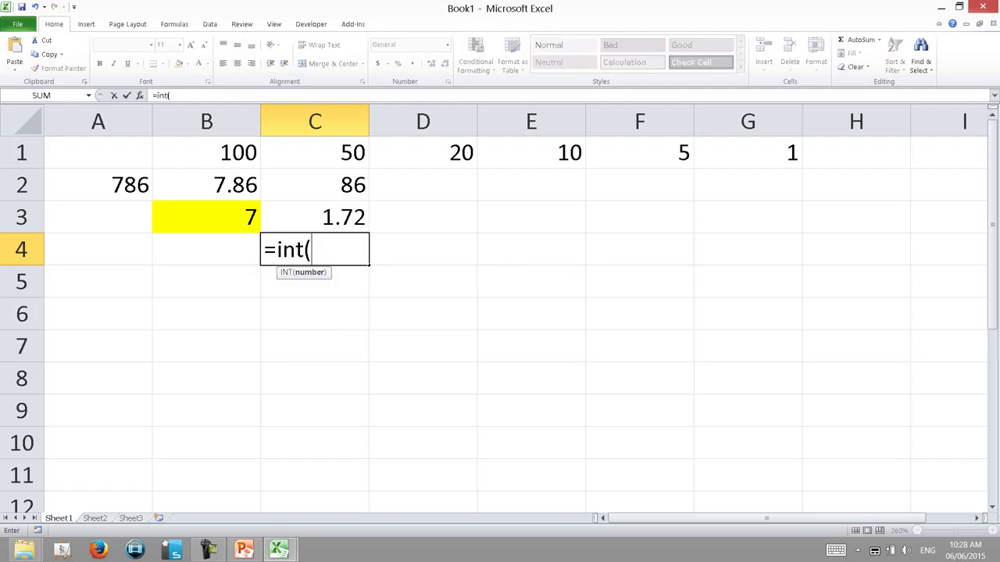
click(315, 216)
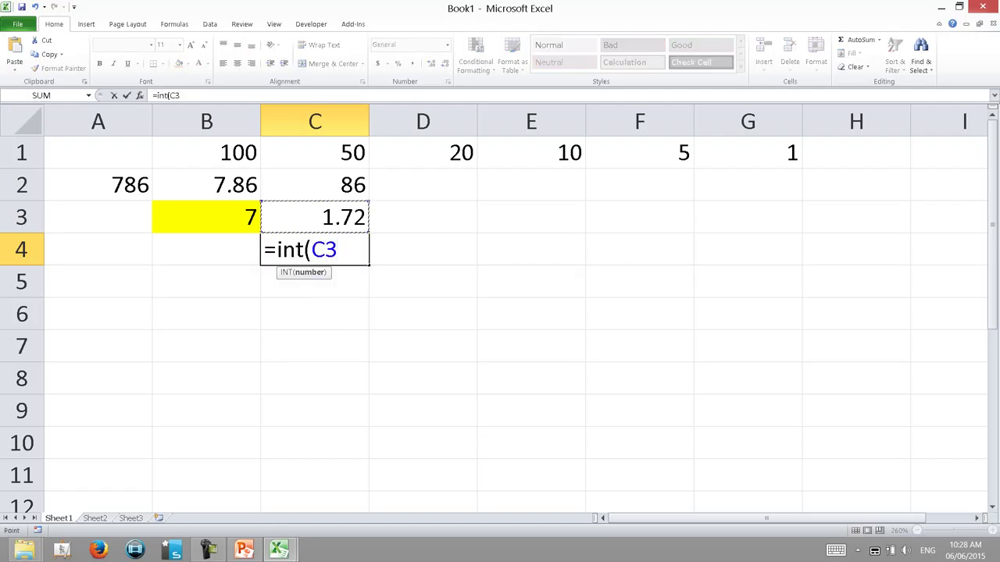
key(Return)
click(315, 216)
click(423, 249)
click(315, 249)
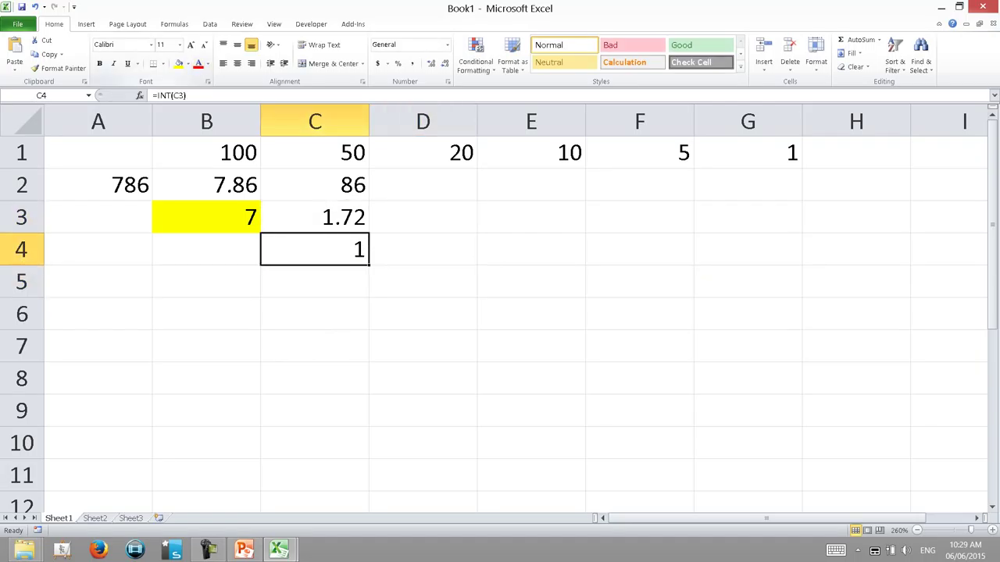
click(178, 63)
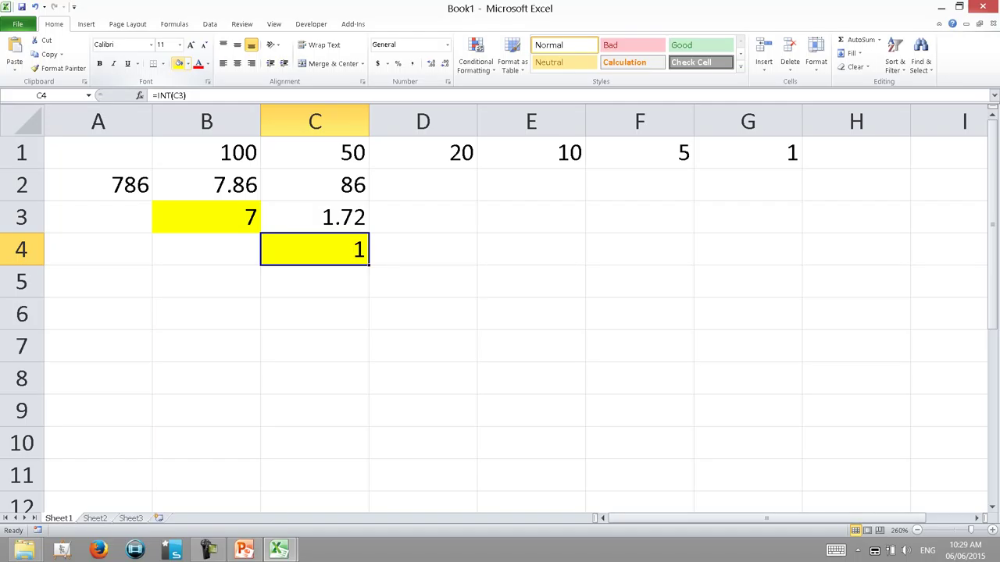
key(Up)
key(Up)
key(Right)
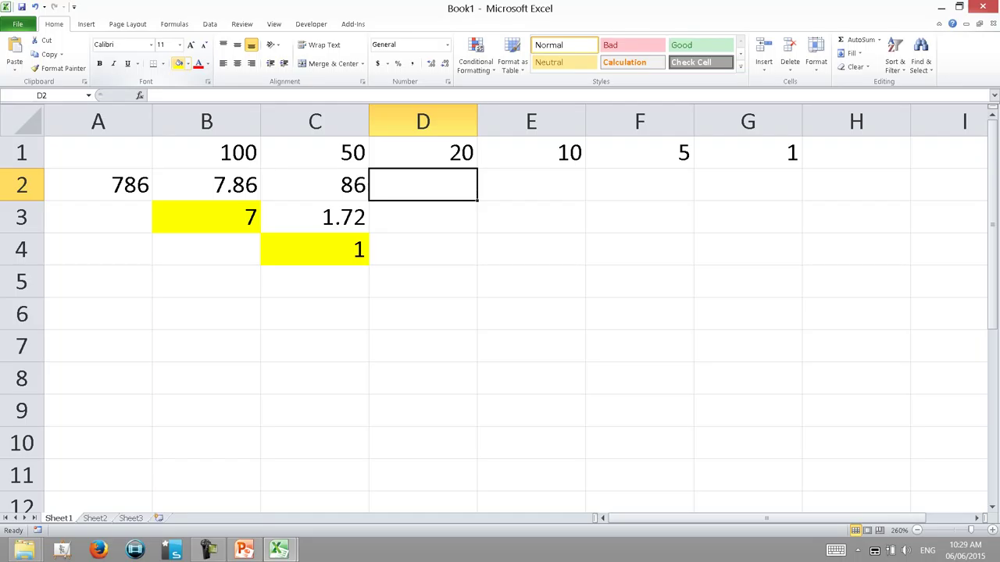
click(315, 185)
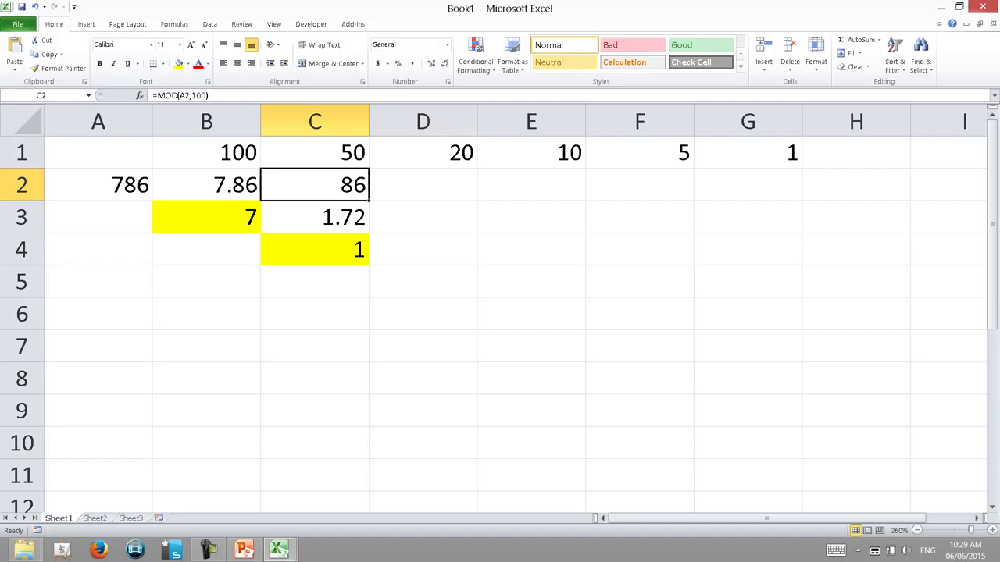
click(315, 217)
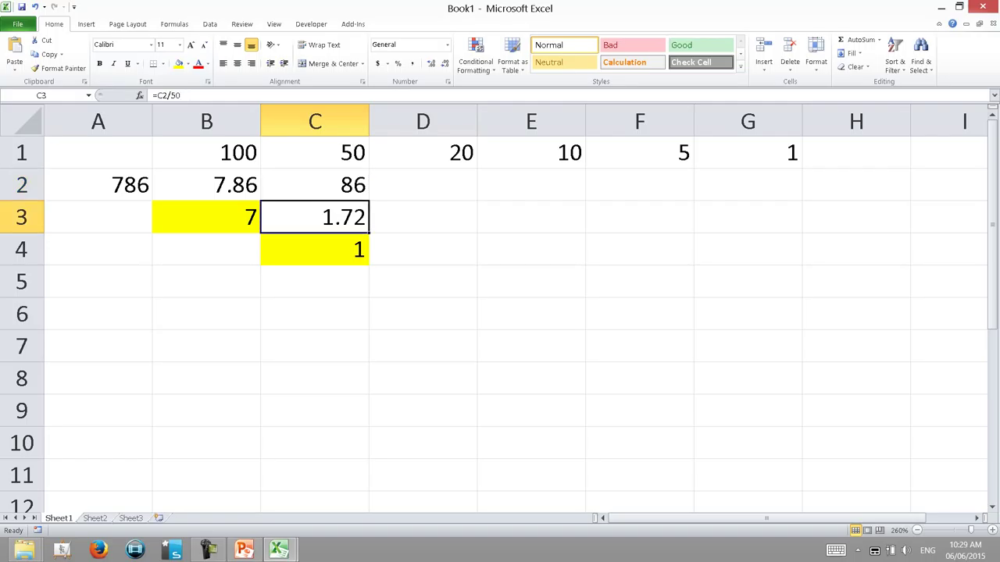
click(315, 184)
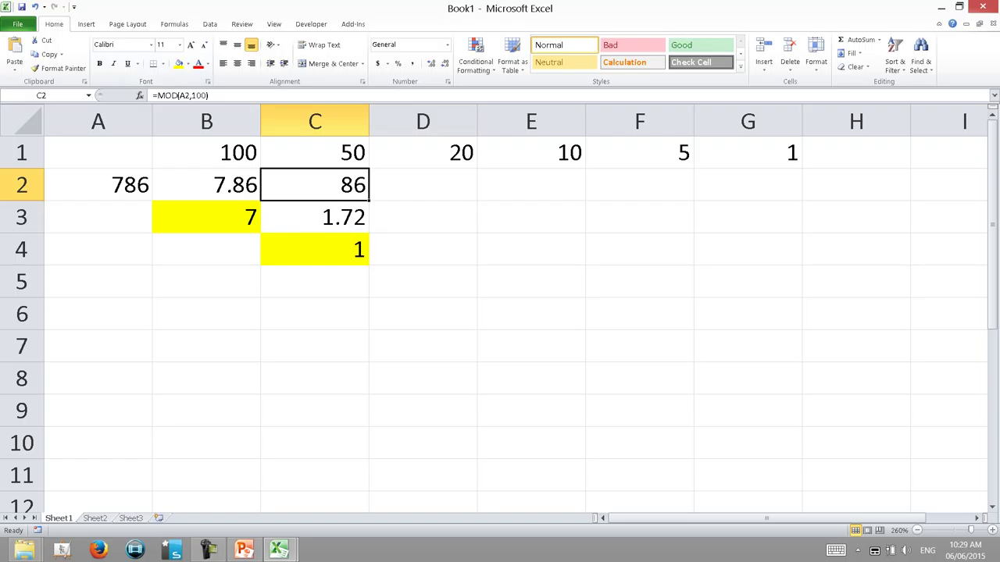
click(315, 217)
double_click(325, 217)
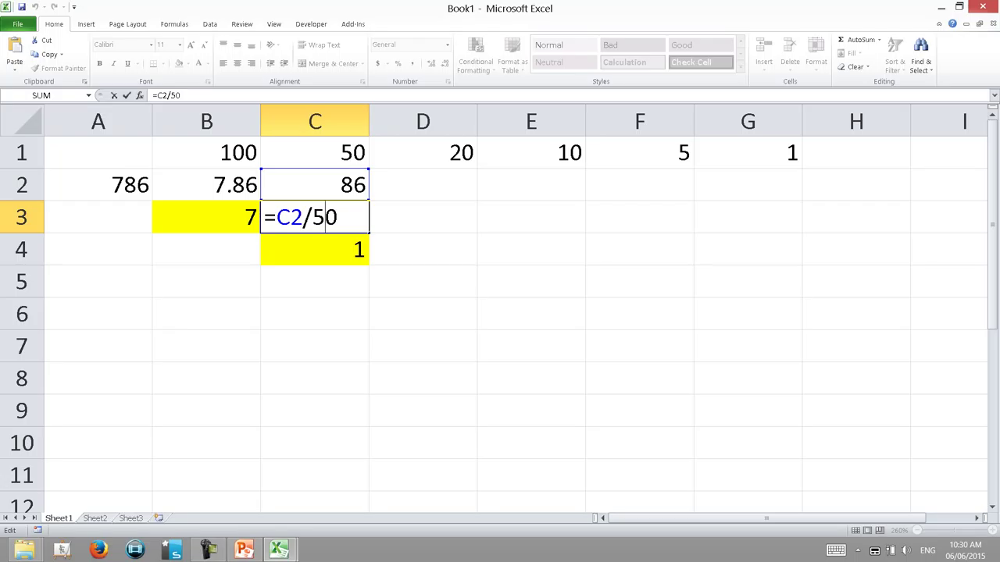
click(422, 216)
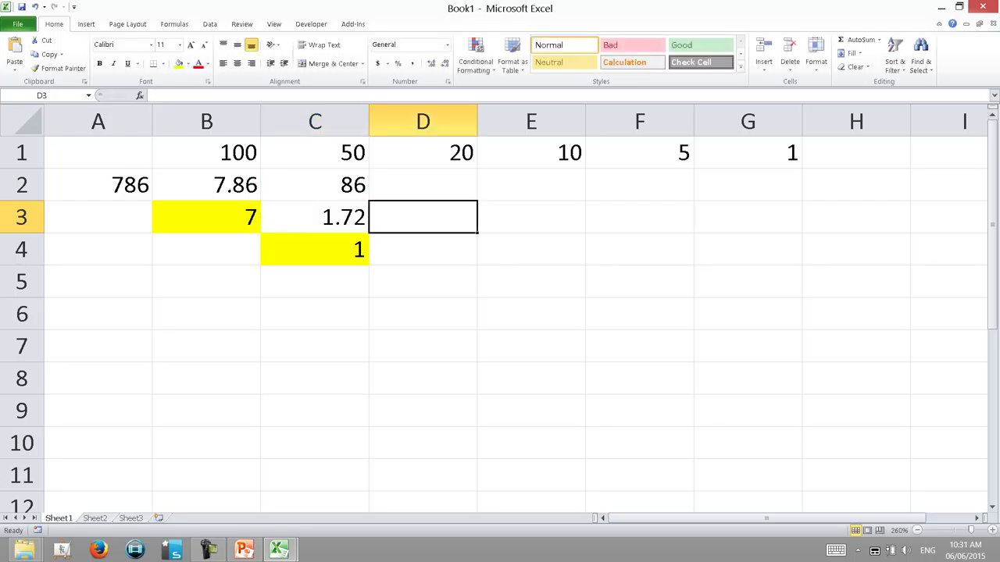
click(422, 184)
click(315, 185)
click(423, 185)
click(315, 184)
click(423, 184)
click(315, 185)
click(315, 217)
click(315, 185)
click(422, 184)
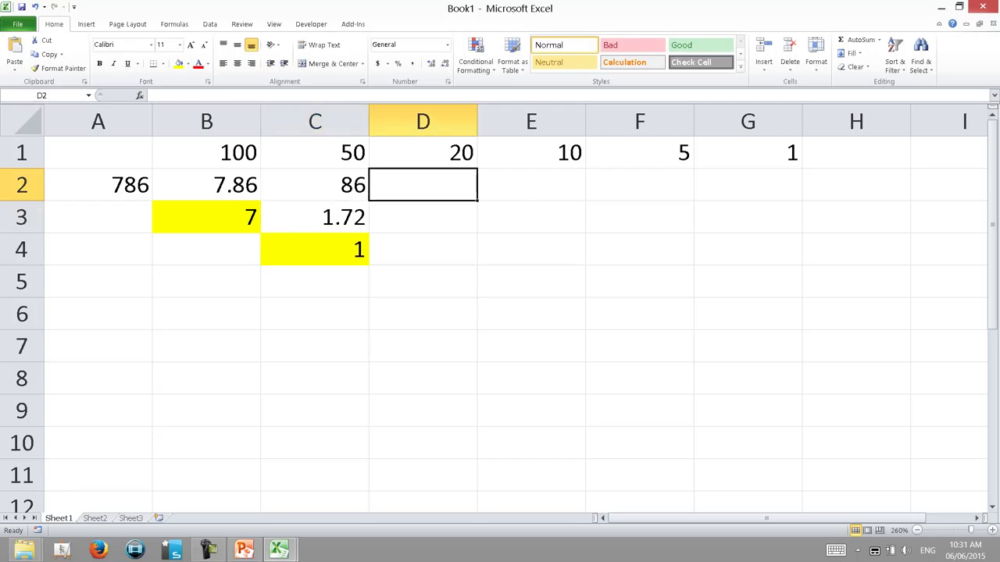
Enter =MOD(C2,50) in D2 giving 36, and =D2/20 in D3 giving 1.8
text(=)
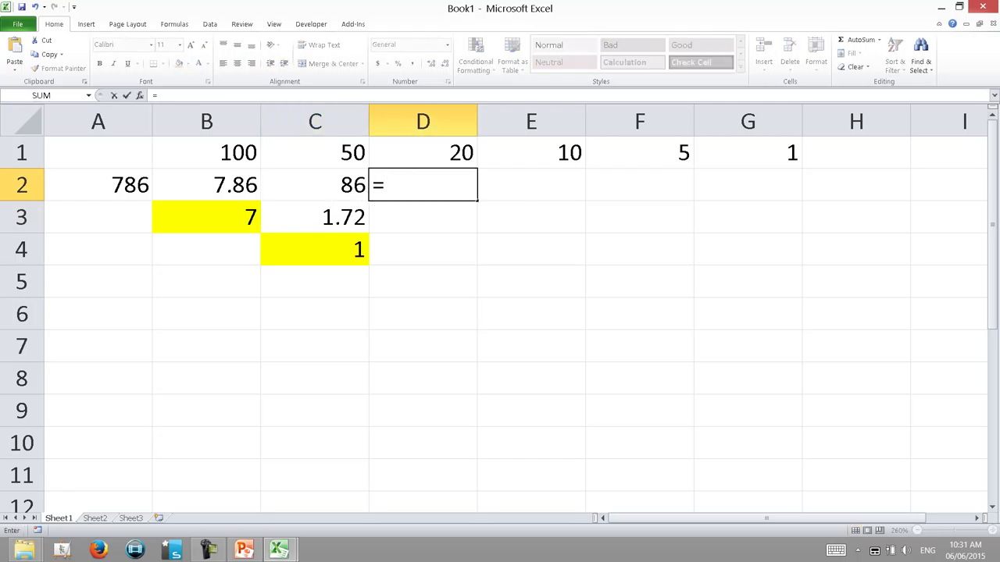
text(mod()
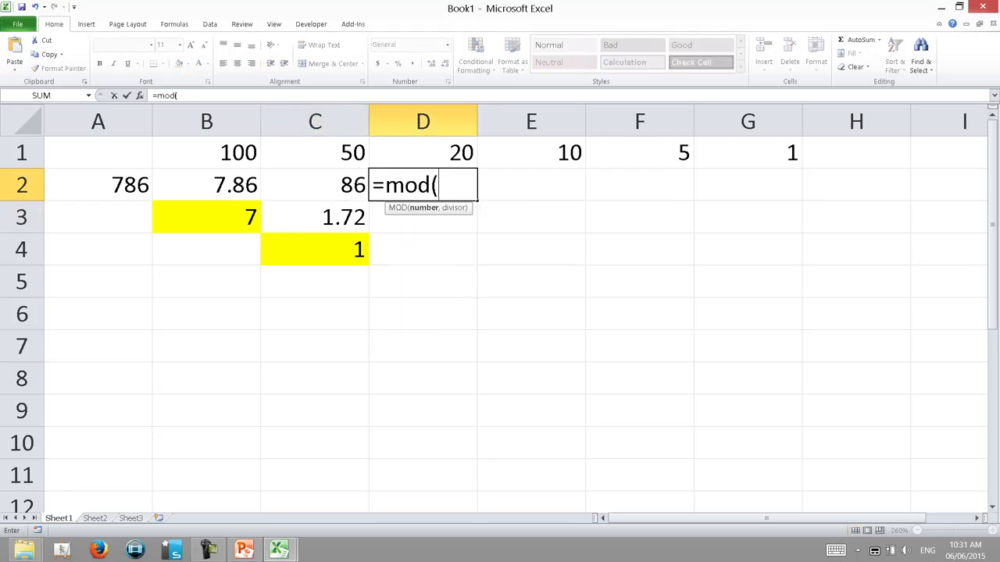
click(315, 184)
text(,50)
key(Return)
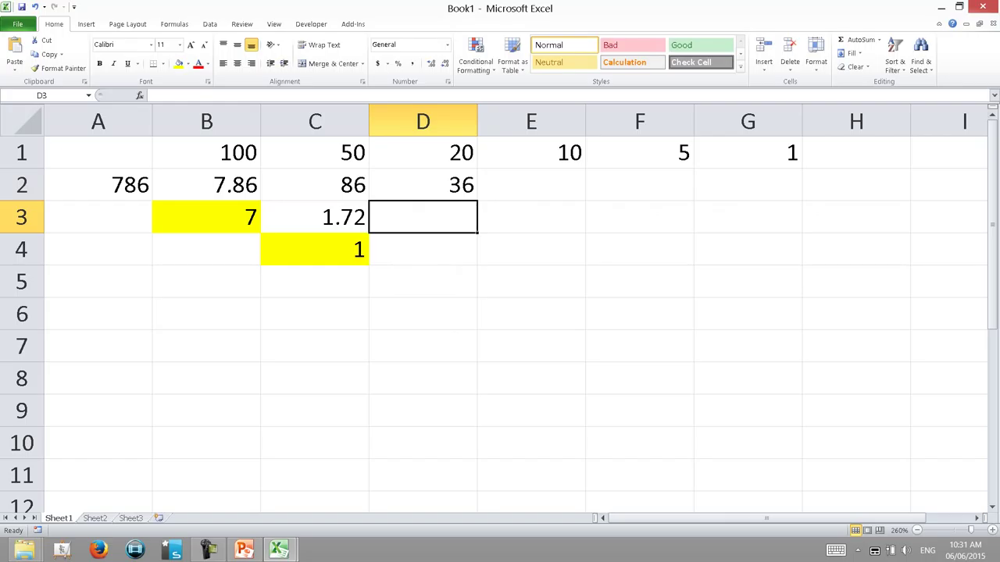
text(=D2/20)
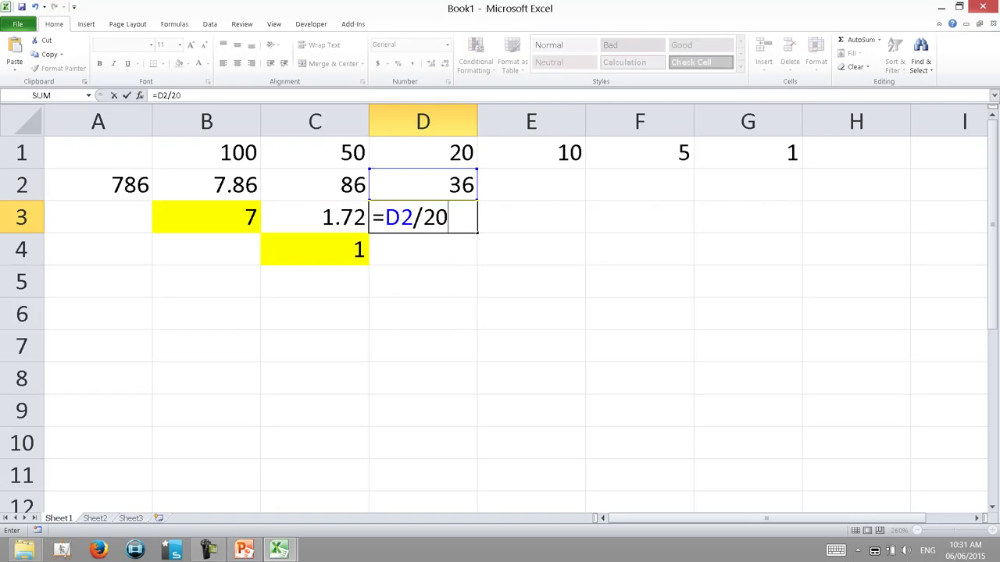
key(Return)
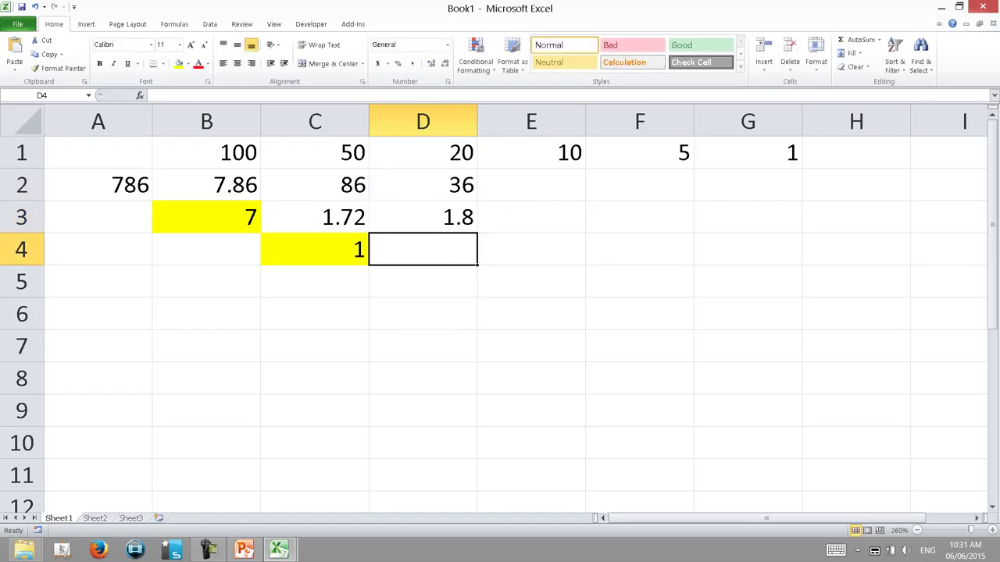
text(=)
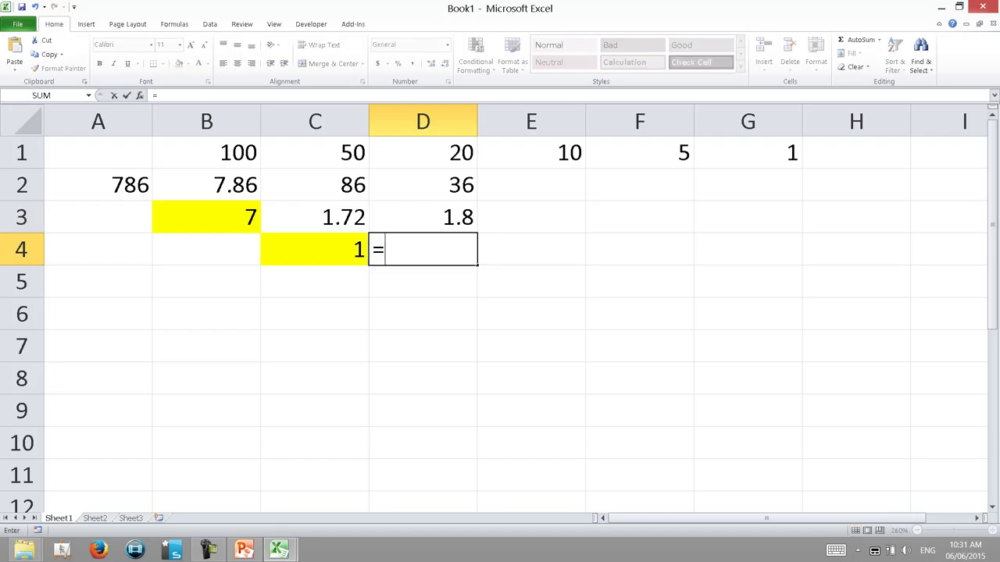
text(int(D3)
Complete =INT(D3) in D4 showing 1, and fill D4 yellow
key(Return)
click(422, 249)
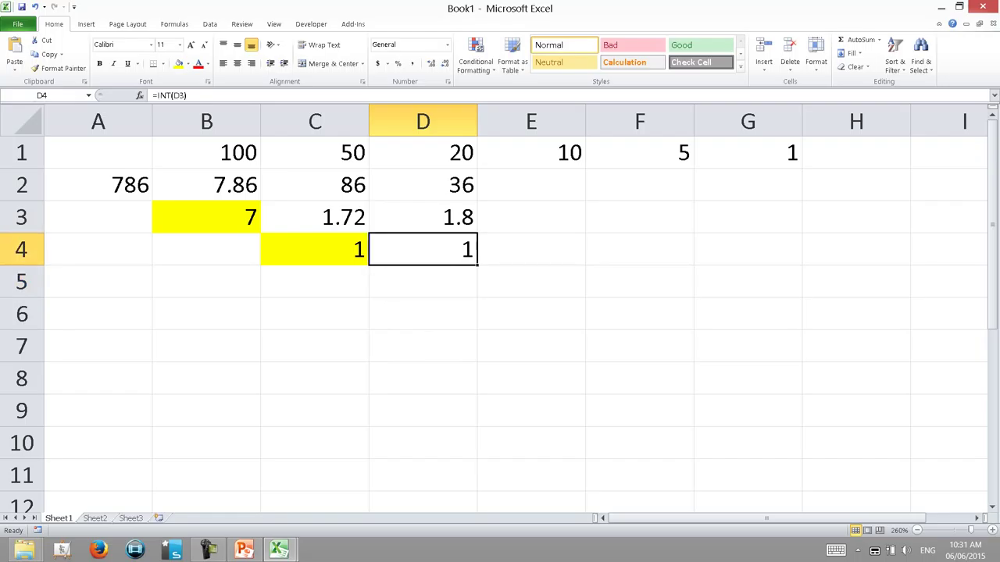
click(178, 63)
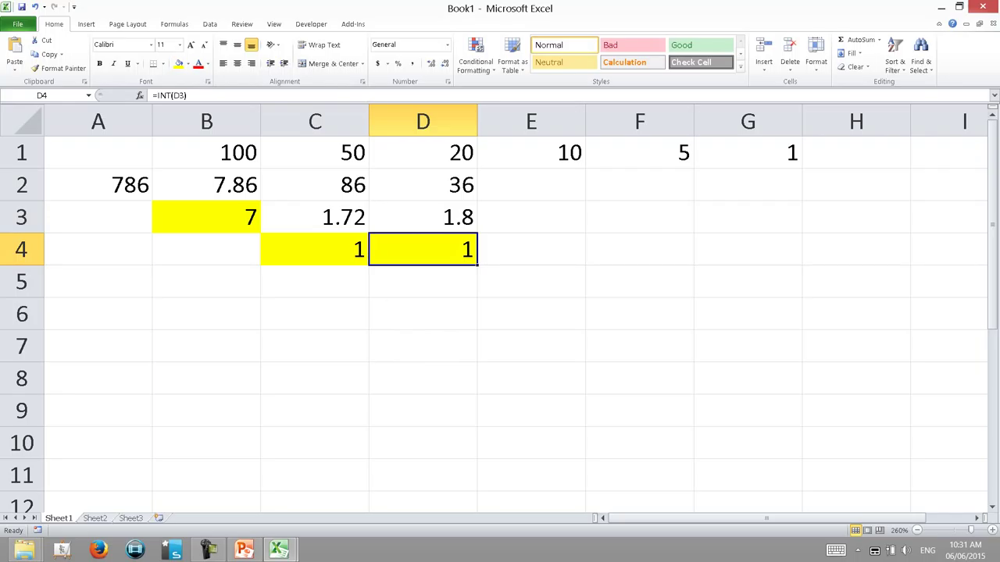
click(531, 184)
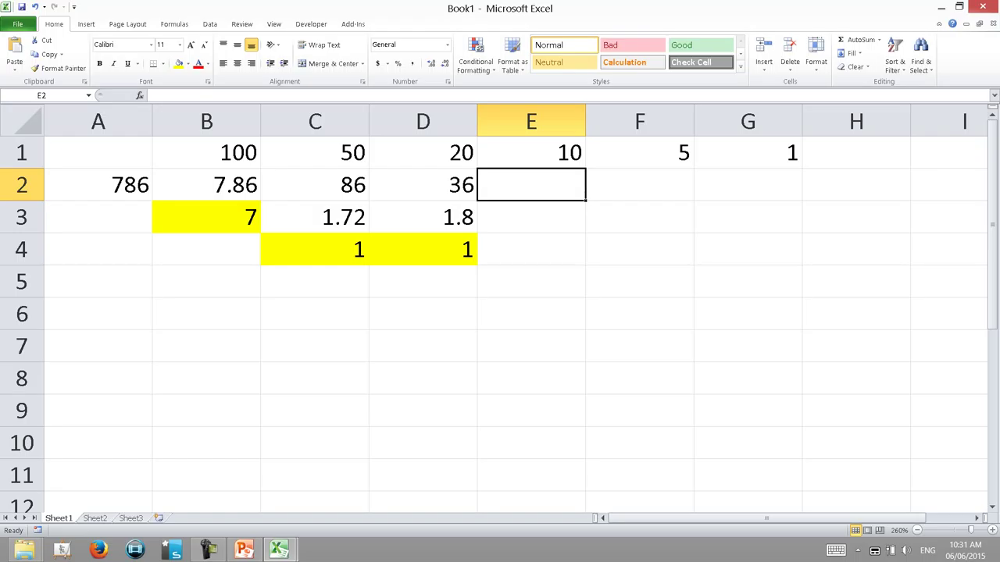
Cancel the unfinished E2 entry and re-confirm D3's =D2/20 formula
text(=)
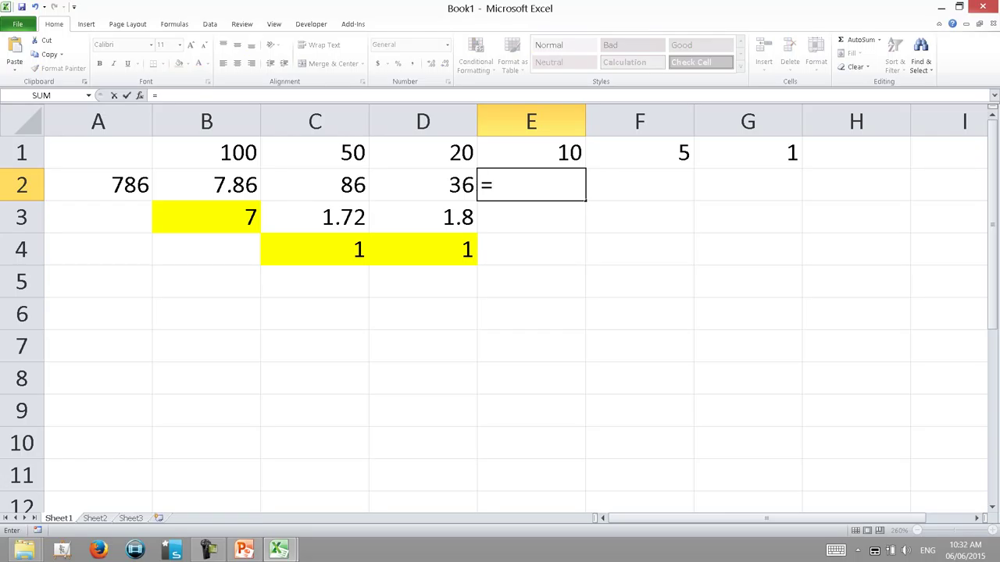
key(Escape)
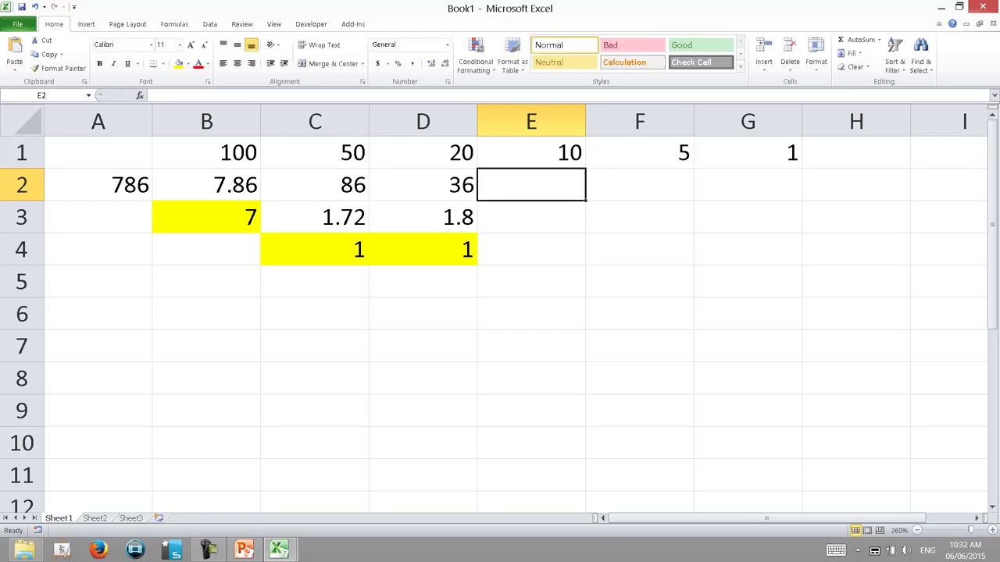
click(423, 217)
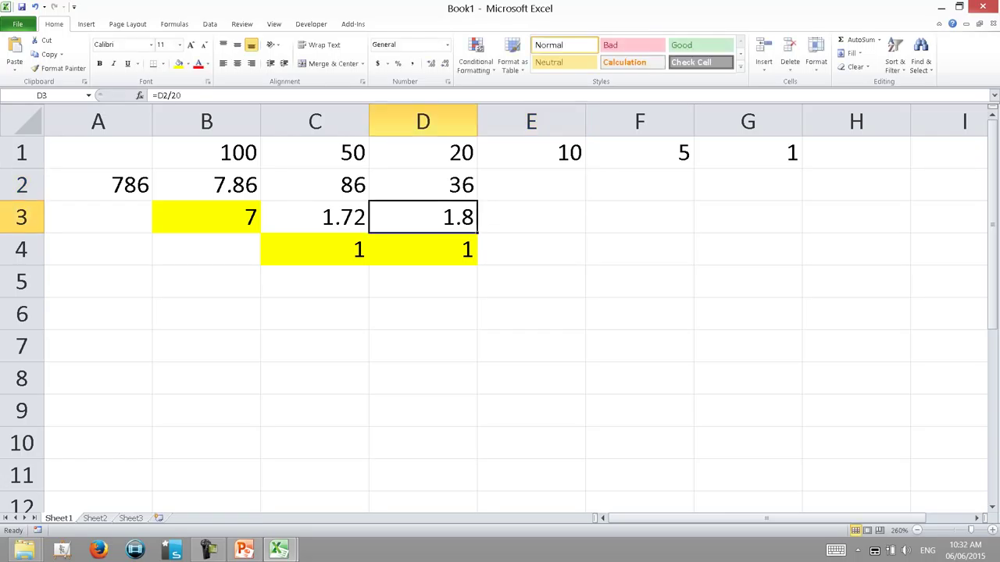
text(=D2/20)
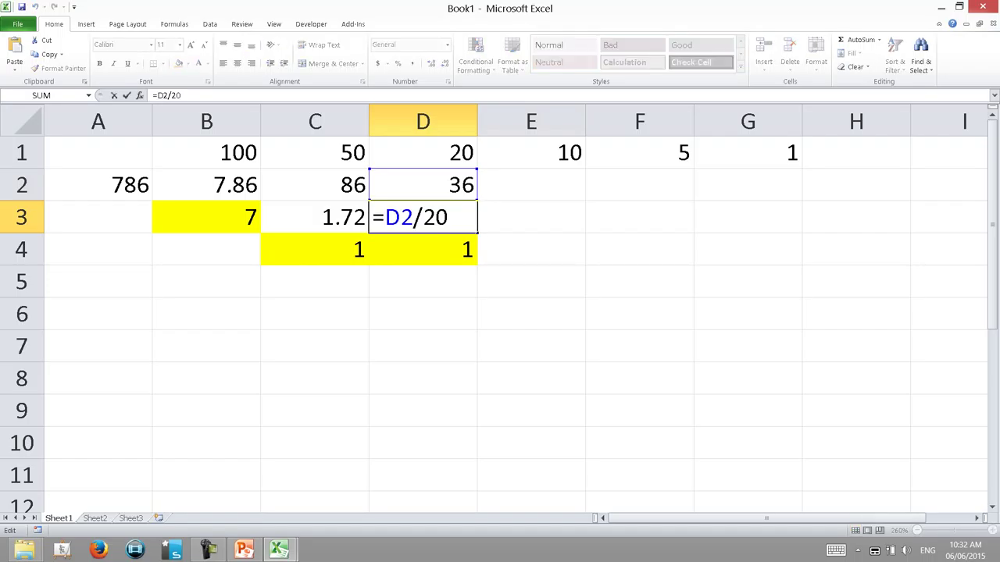
key(ctrl+Return)
Enter =MOD(D2,20) in E2 for remainder 16 and =E2/10 in E3 giving 1.6
click(532, 184)
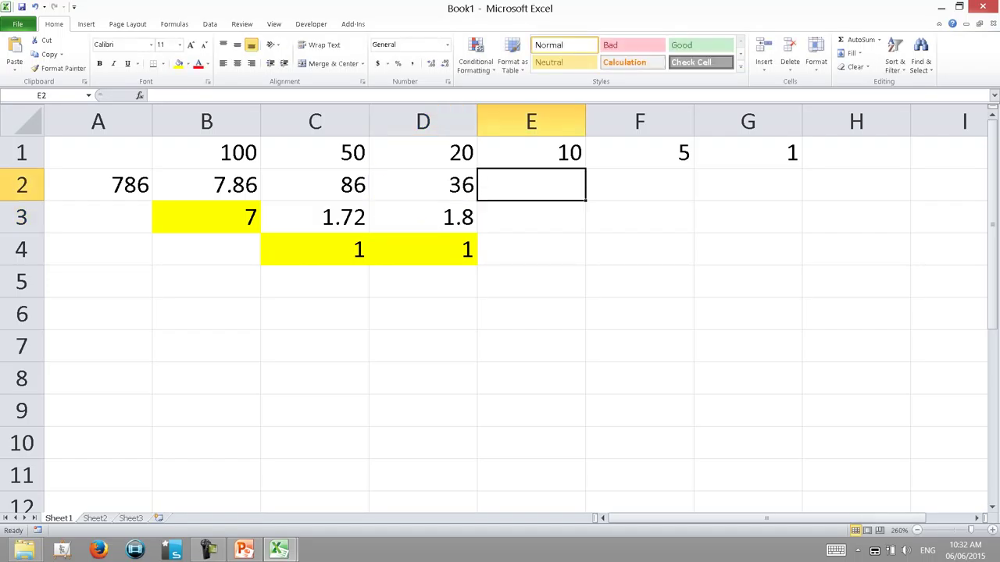
text(=mod()
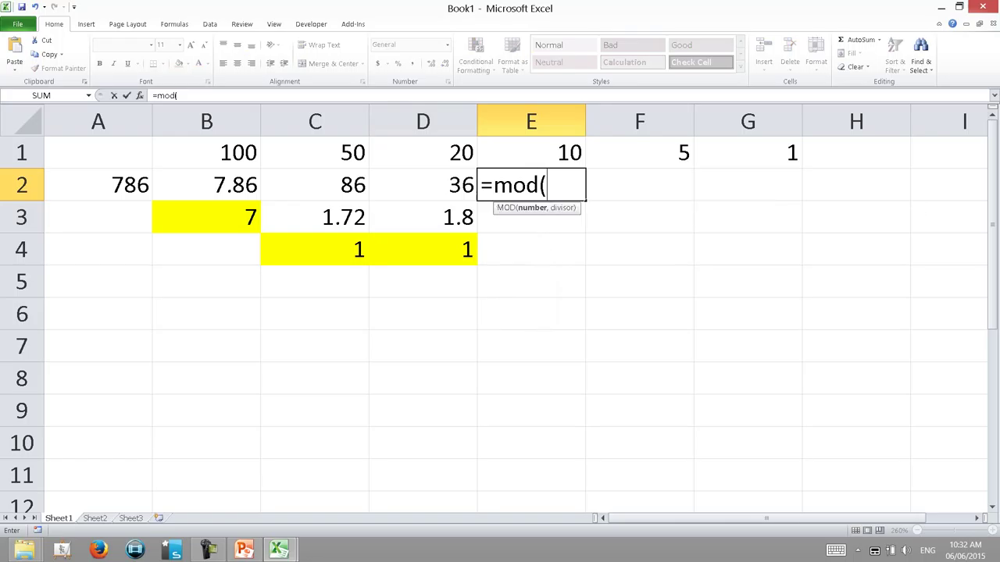
key(Left)
text(,20)
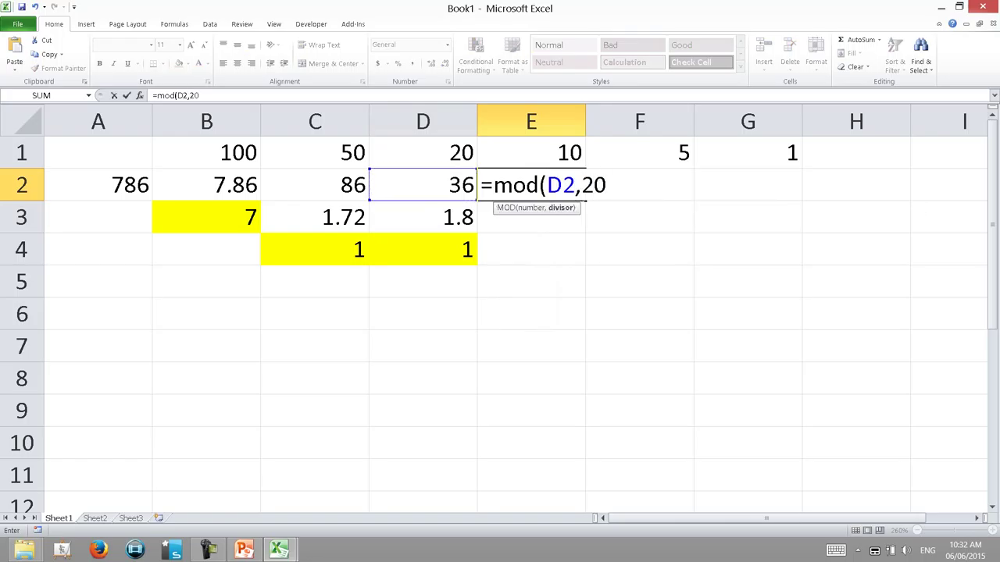
key(Return)
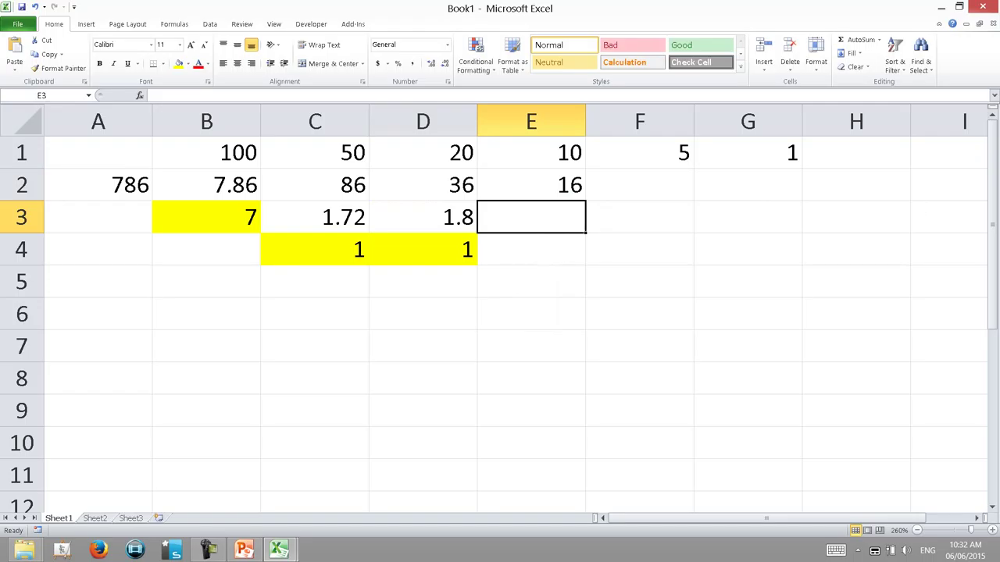
text(=)
key(Up)
text(/10)
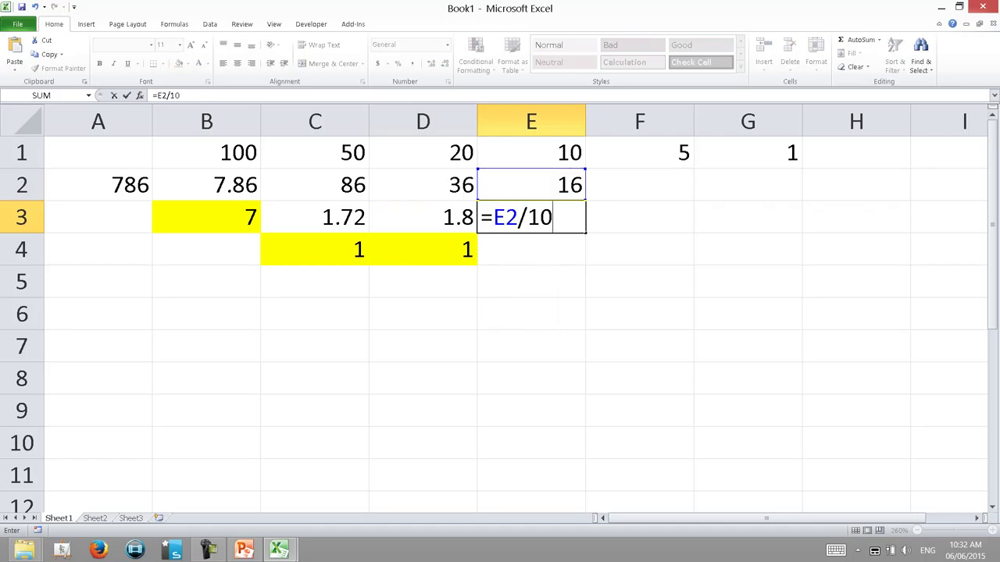
key(Return)
Put =INT(E3) in E4 for a count of 1 and shade it yellow
text(=)
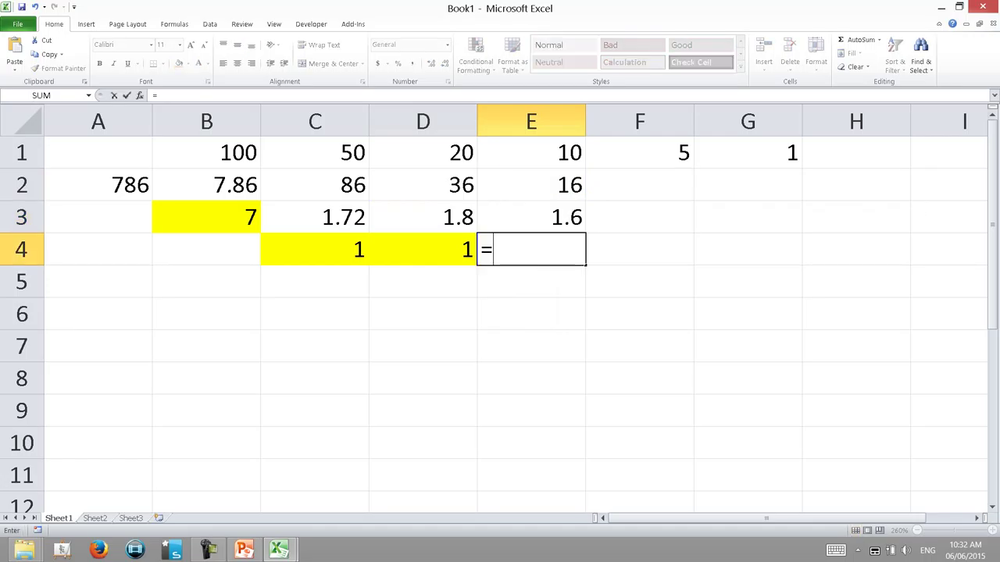
text(int)
key(Tab)
key(Up)
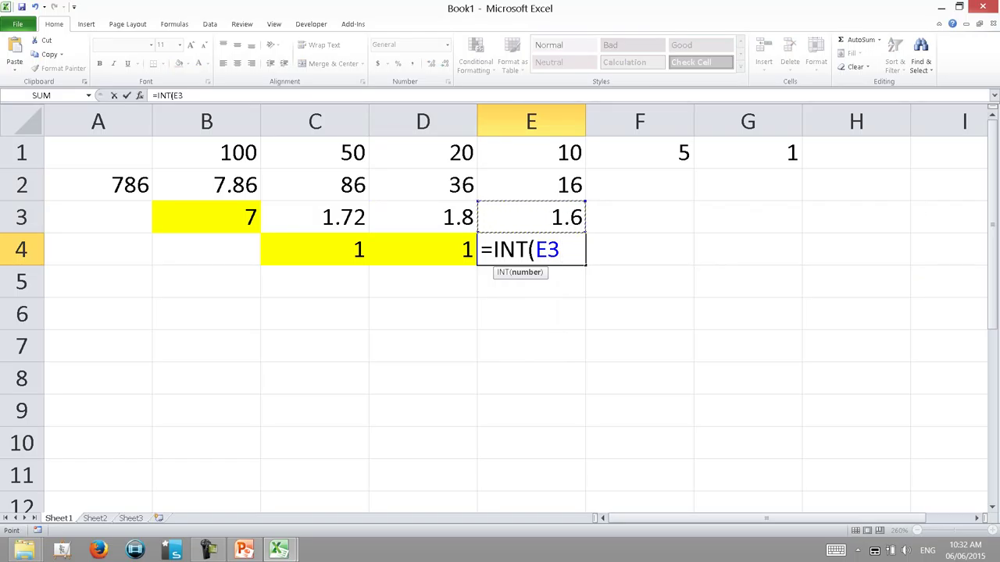
key(Return)
click(532, 249)
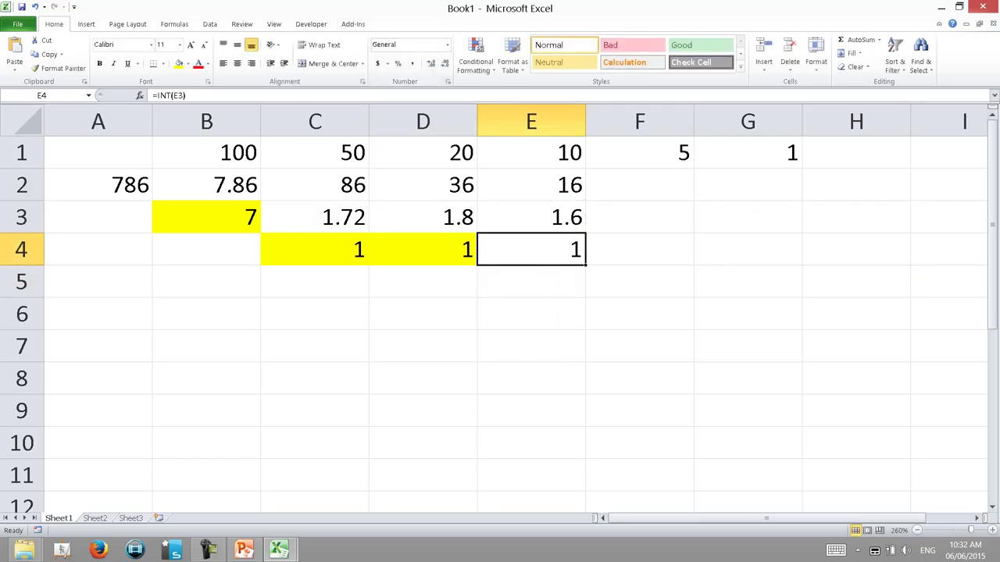
click(179, 63)
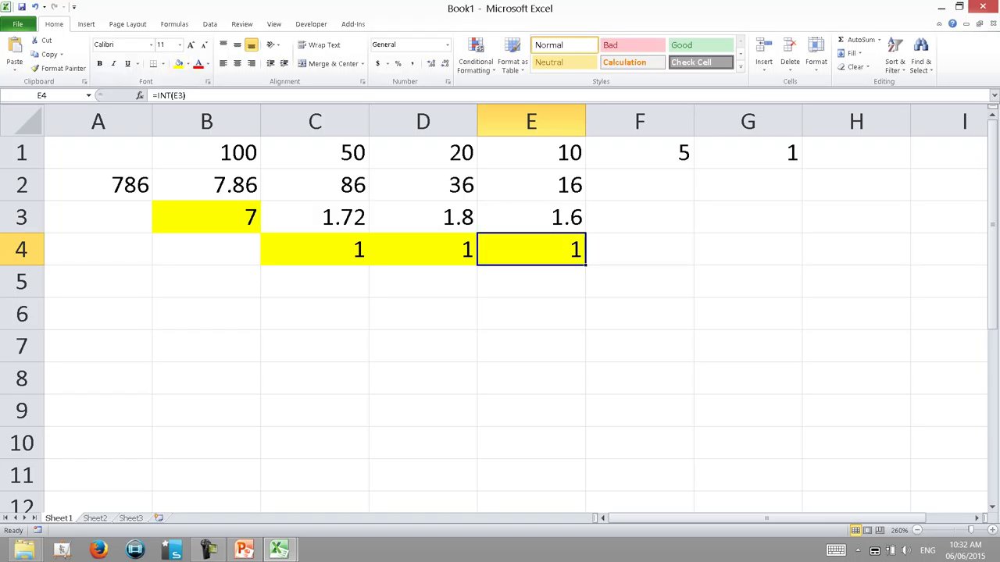
click(639, 185)
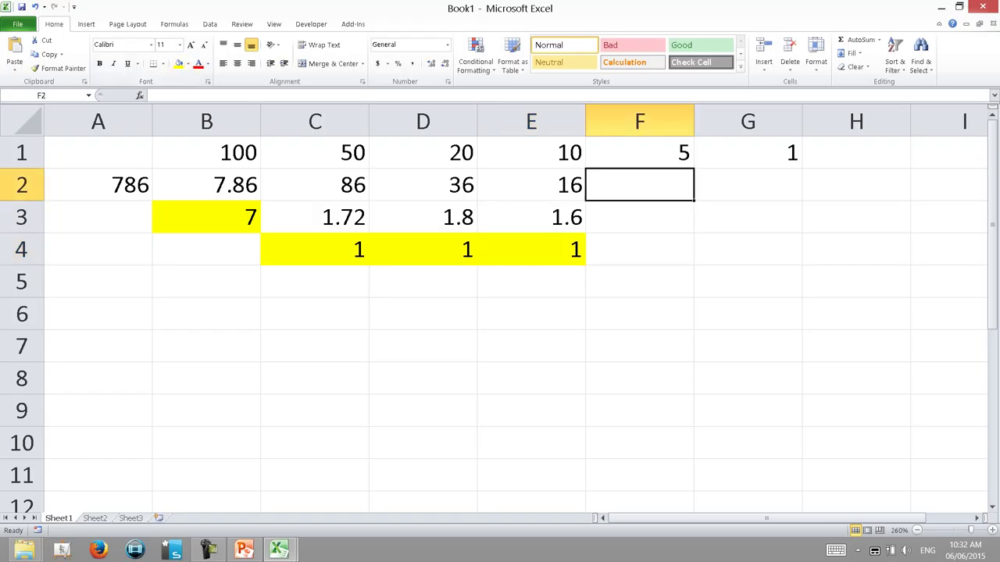
Enter =MOD(E2,10) in F2 for remainder 6 and =F2/5 in F3 giving 1.2
text(=)
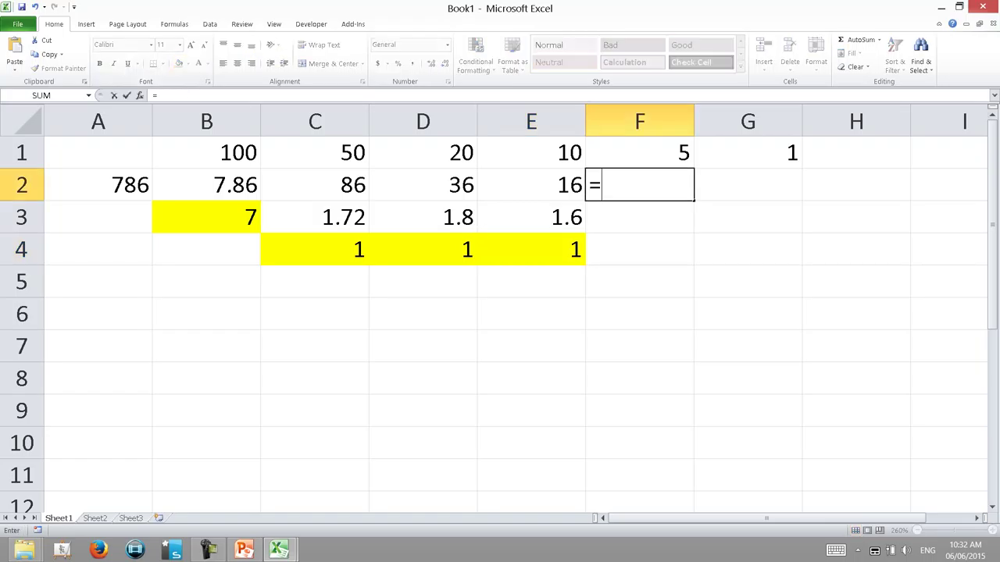
text(mod()
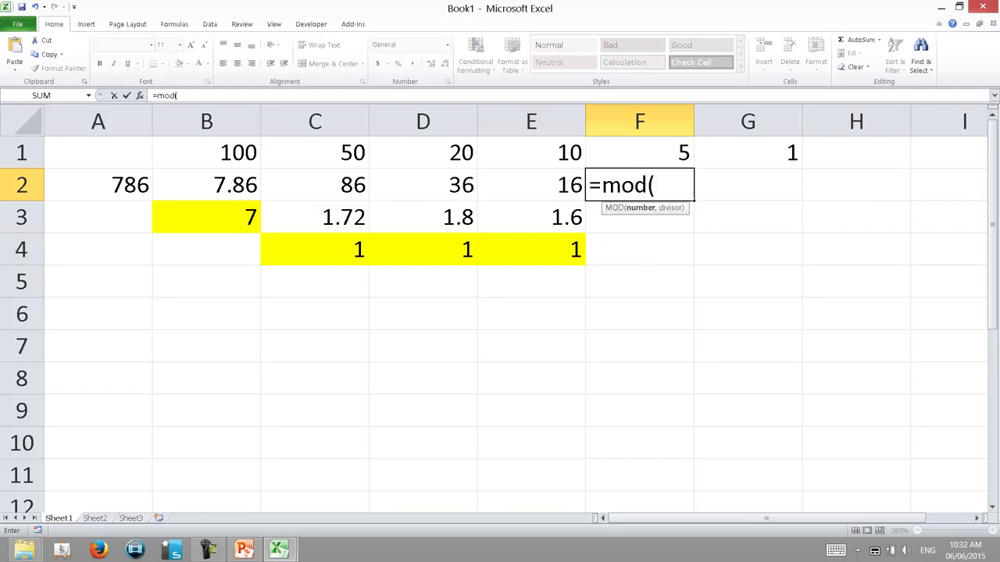
key(Left)
text(,10)
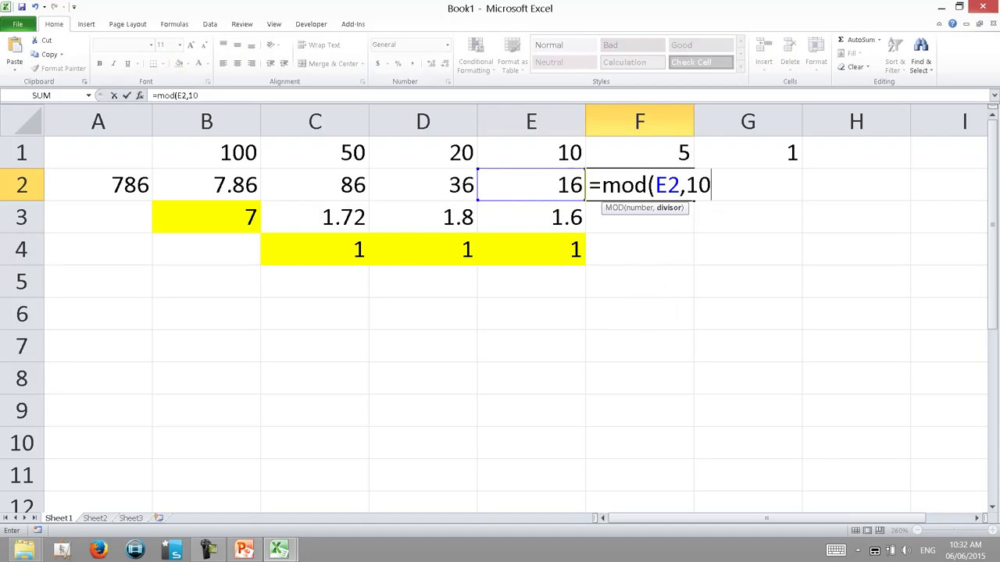
key(Return)
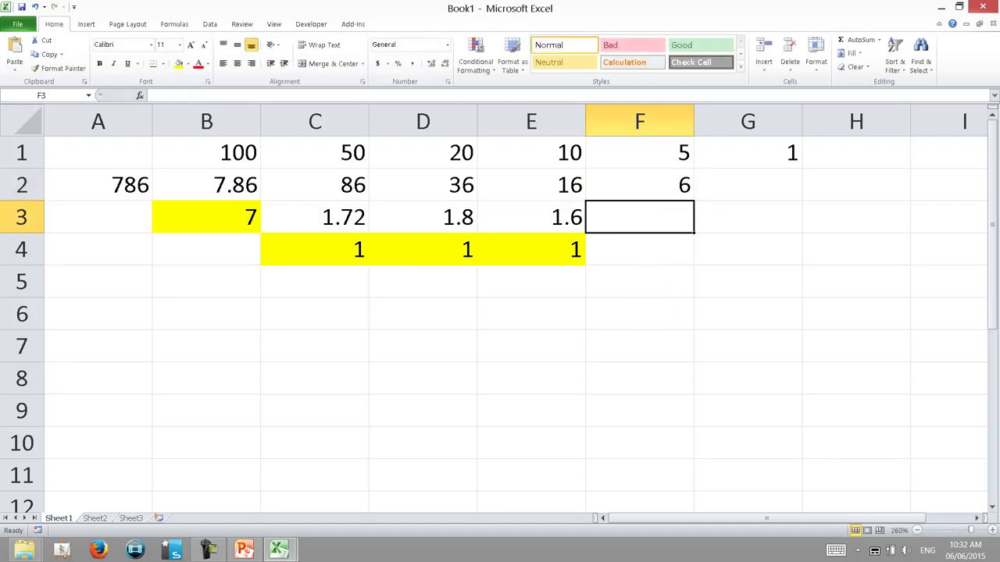
text(=F2/5)
key(Return)
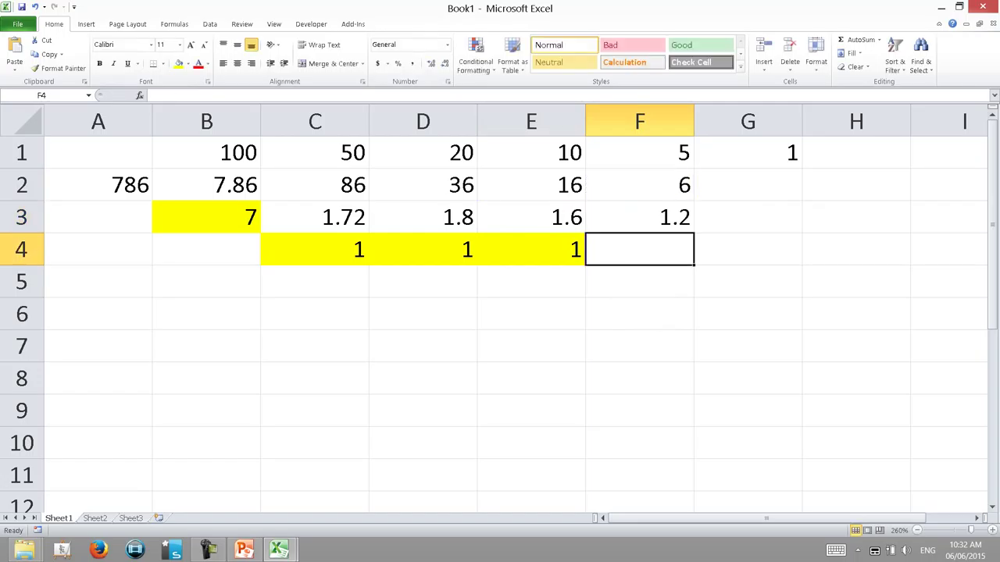
Put =INT(F3) in F4 for a whole-number count of 1
text(=int()
key(Up)
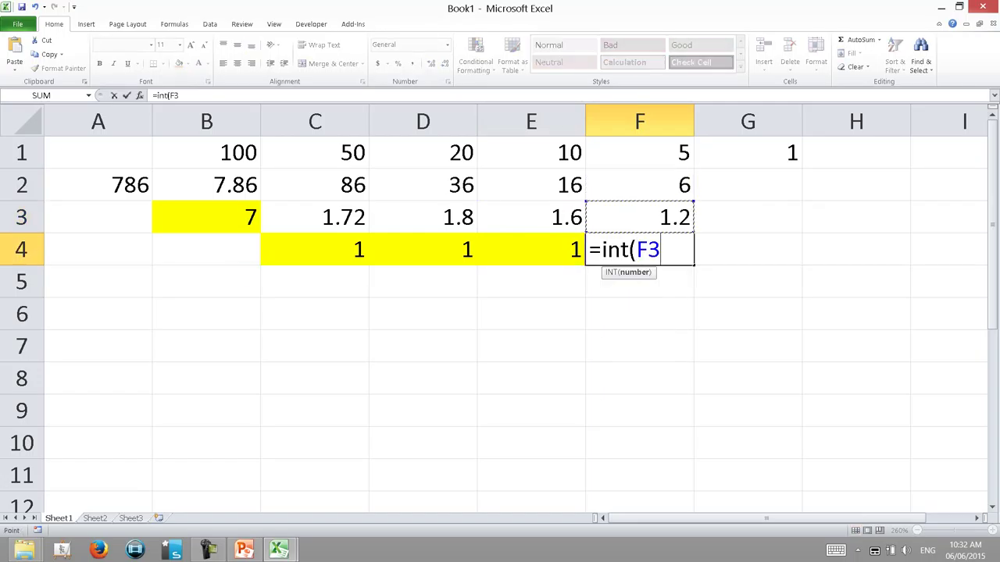
key(Return)
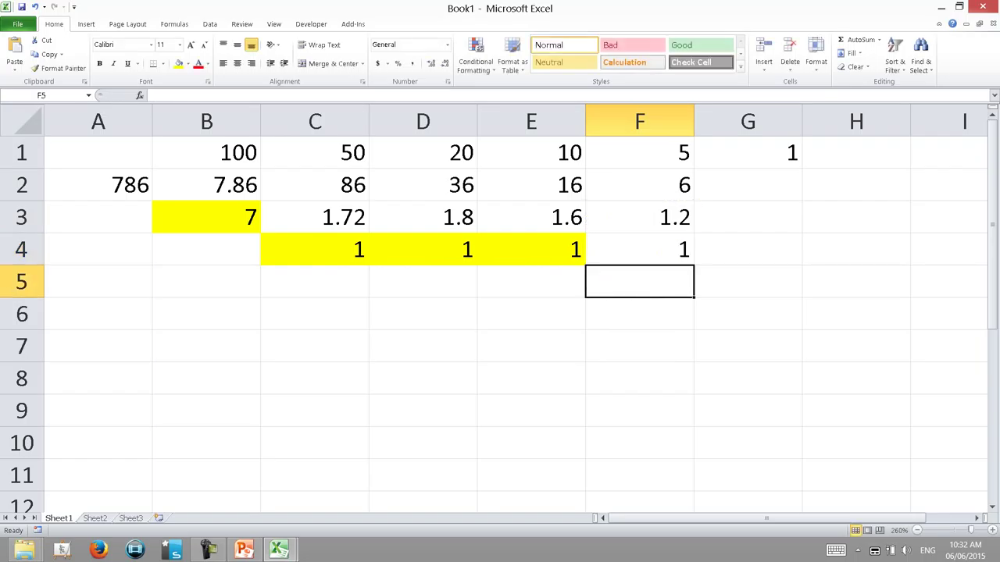
key(Up)
key(Up)
key(Up)
key(Up)
key(Right)
key(Down)
Enter =MOD(F2,5) in G2, leaving the $1 remainder of 1
text(=)
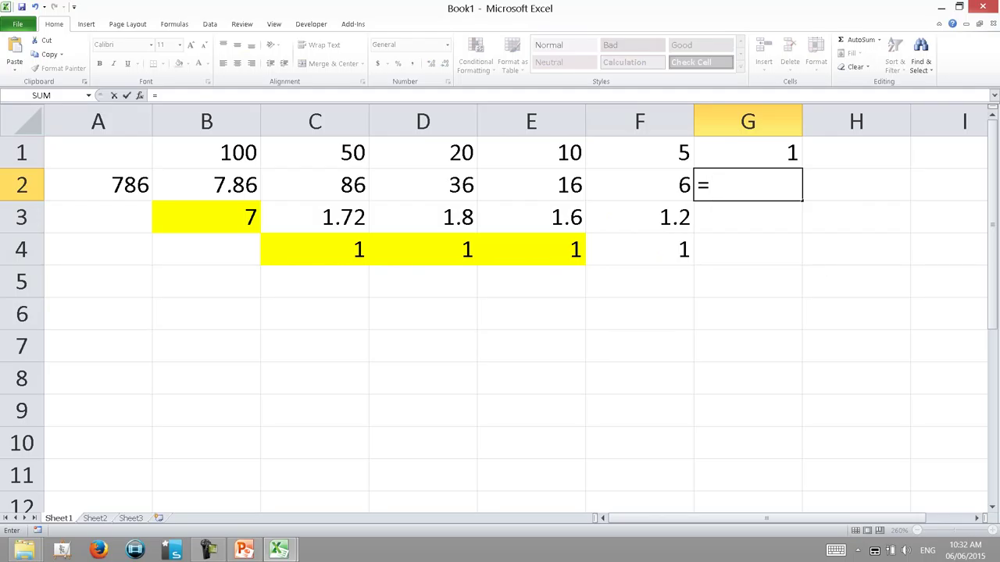
text(mod()
key(Left)
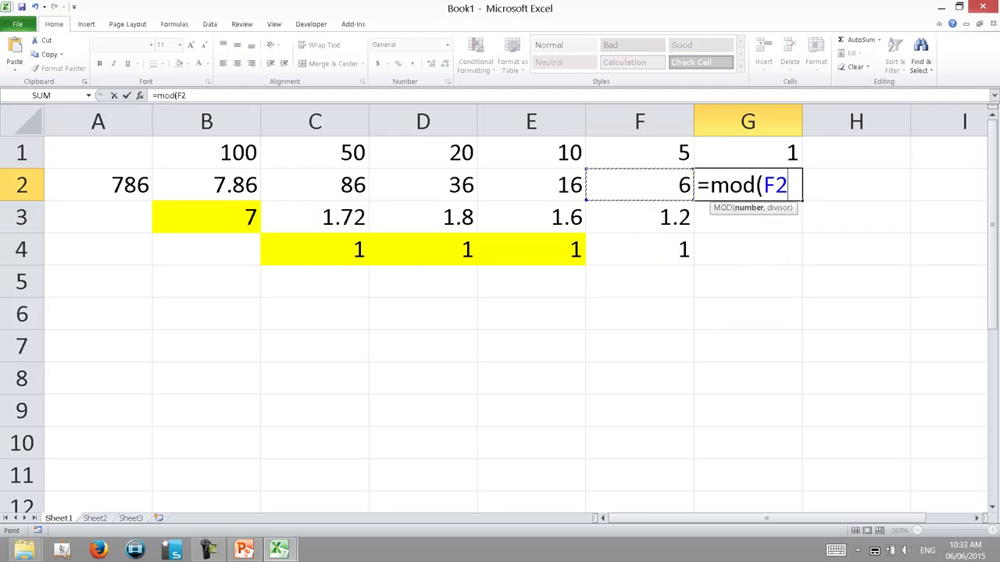
text(,)
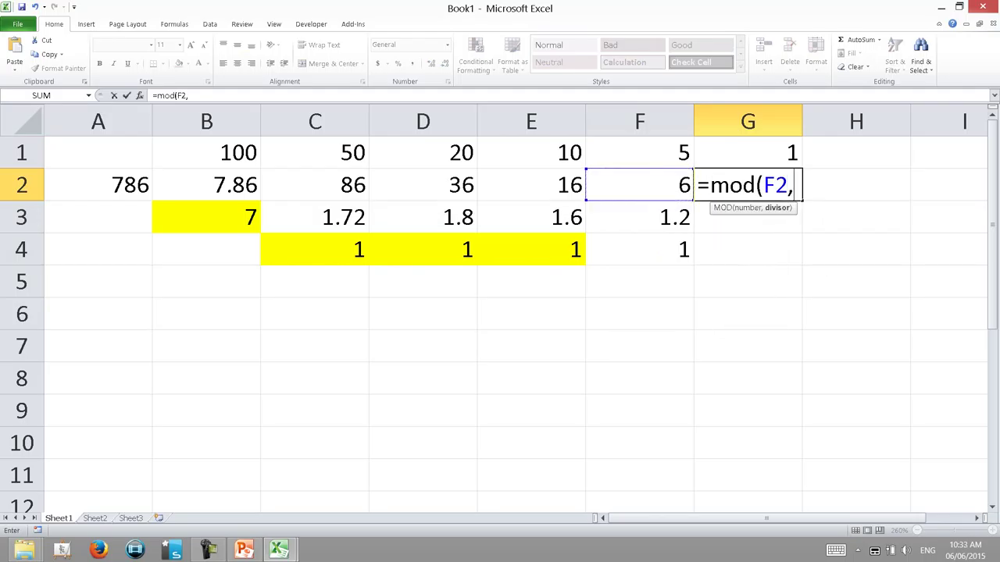
text(5))
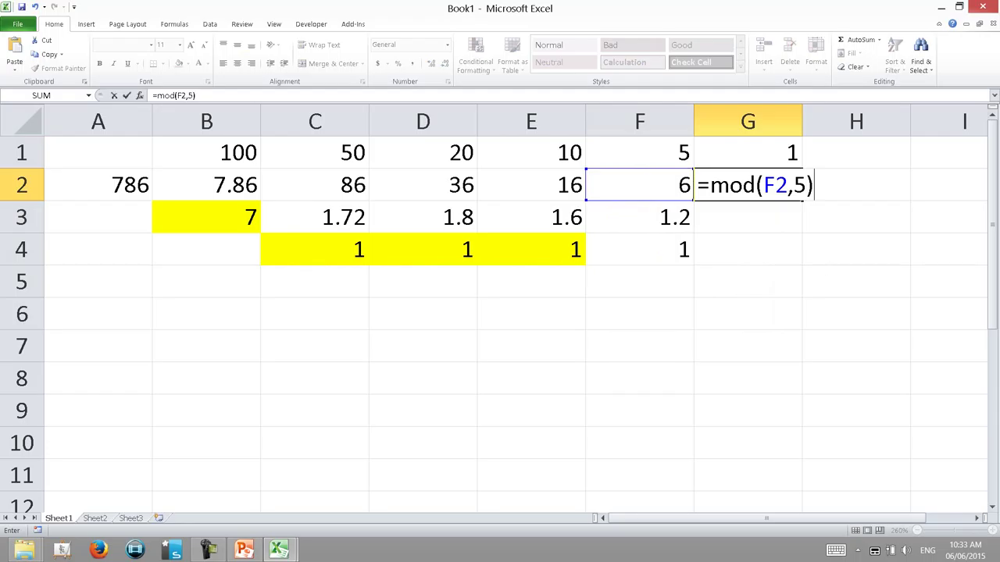
key(Return)
click(747, 184)
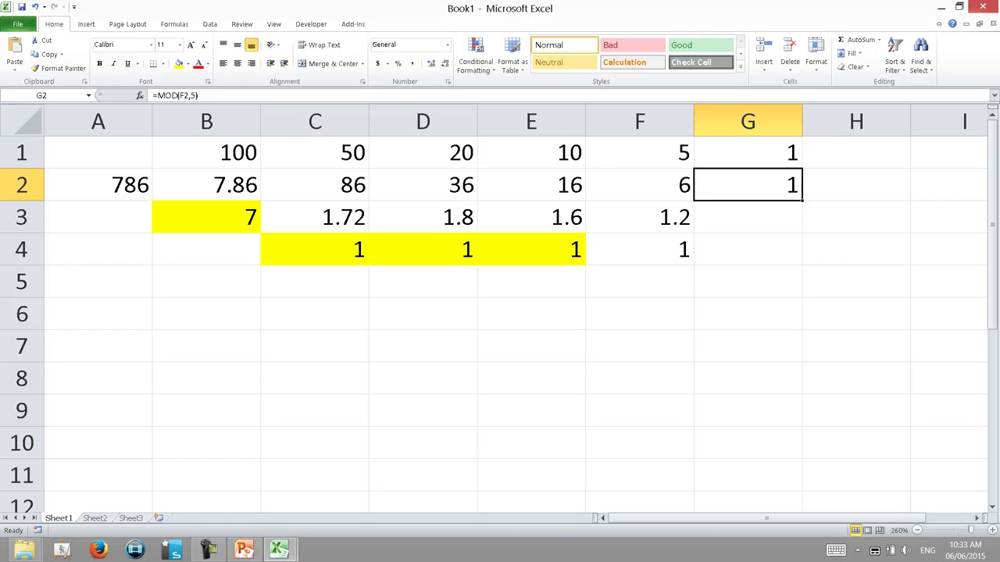
click(531, 217)
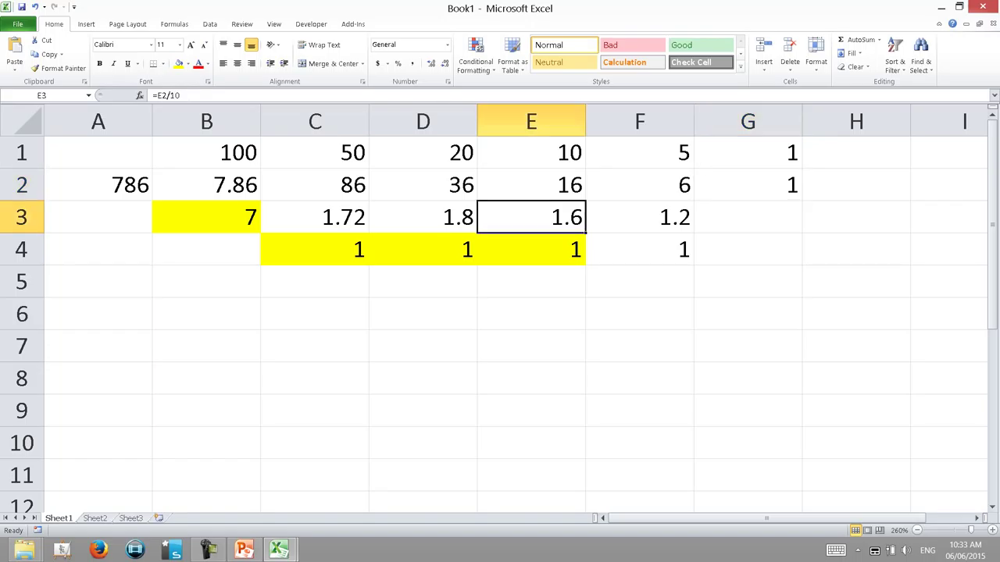
Shade the count in F4 and the leftover in G2 yellow
click(531, 184)
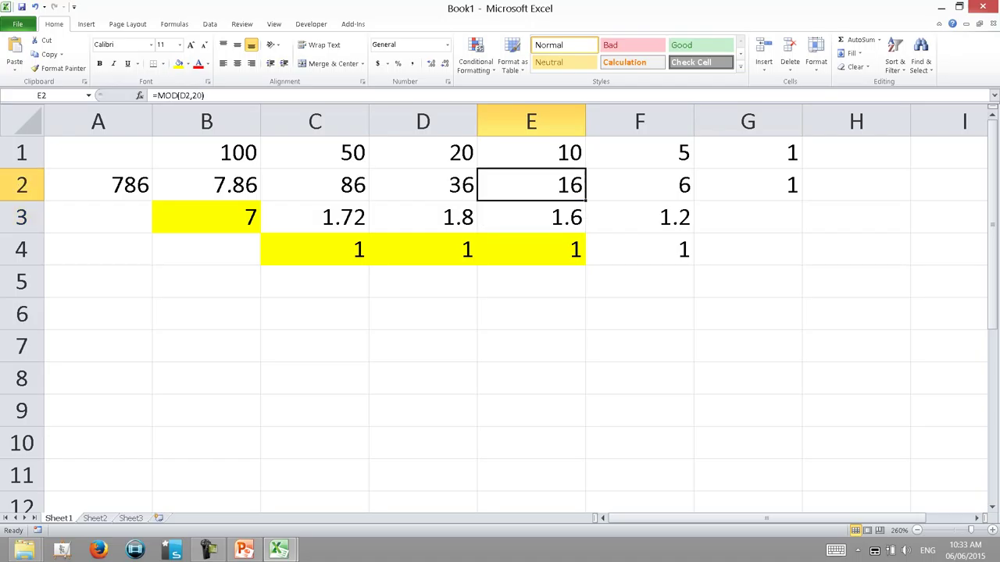
click(640, 249)
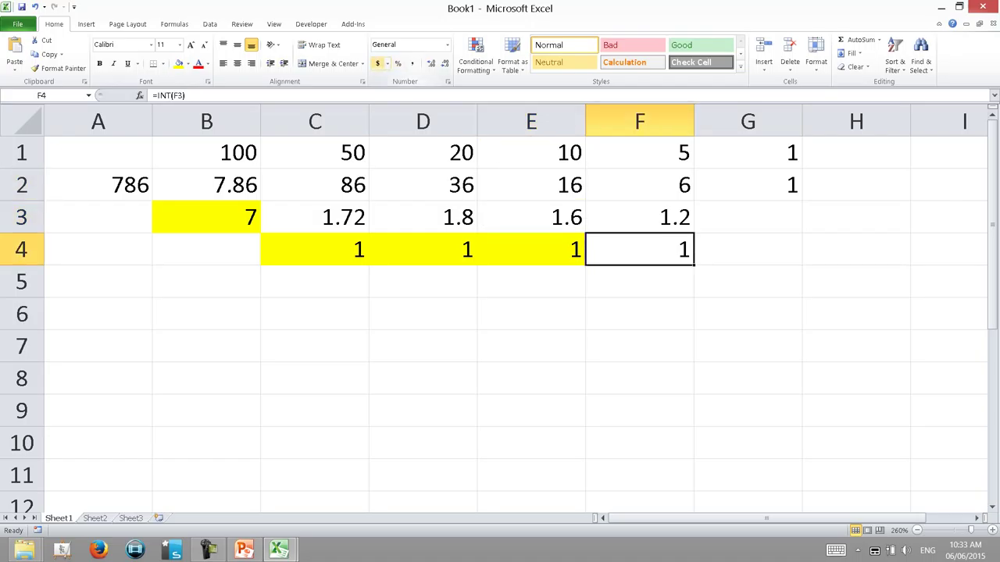
click(178, 62)
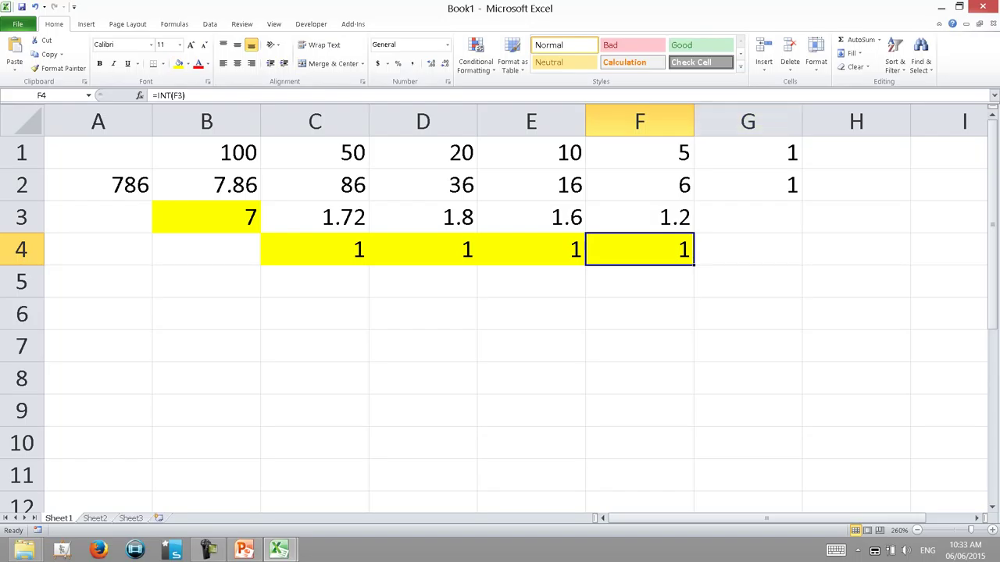
key(Up)
key(Up)
key(Right)
click(179, 62)
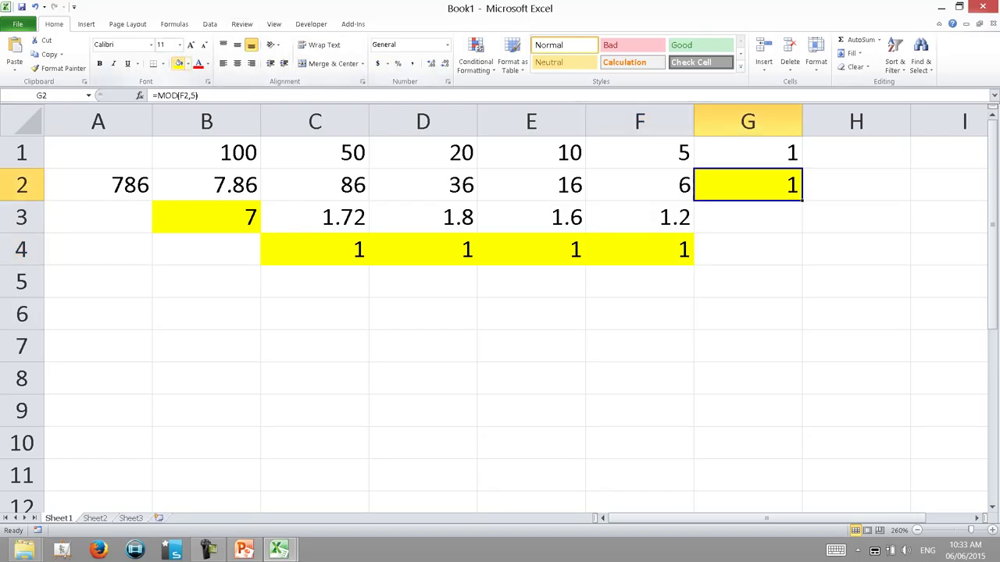
click(314, 185)
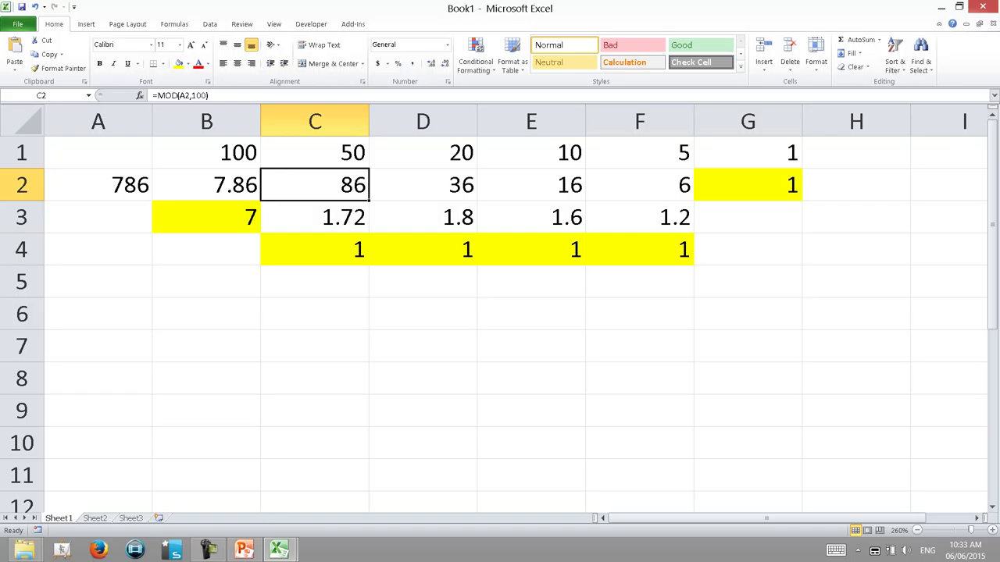
Colour the 786 amount in A2 red, then review the row-4 counts
click(97, 184)
click(198, 63)
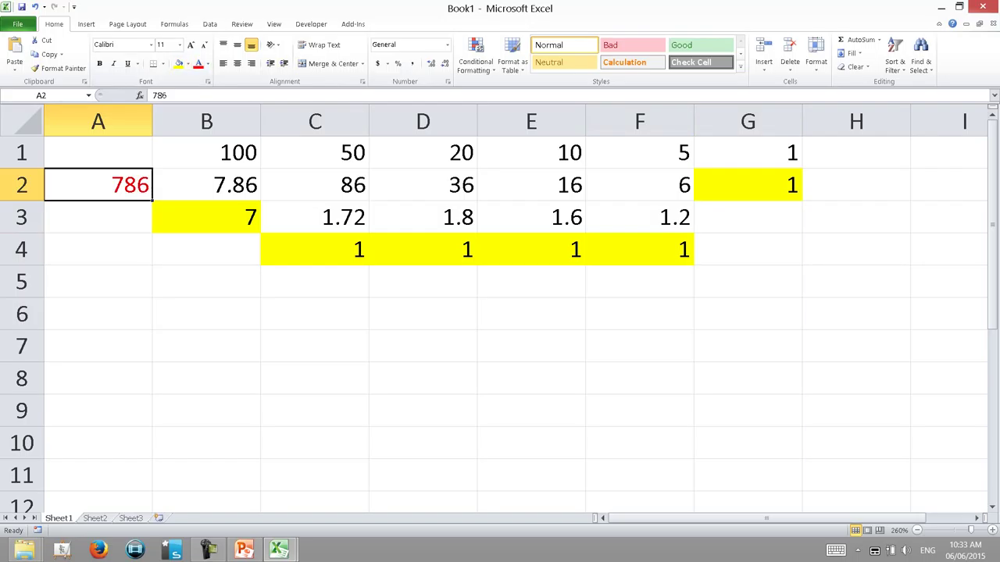
click(206, 217)
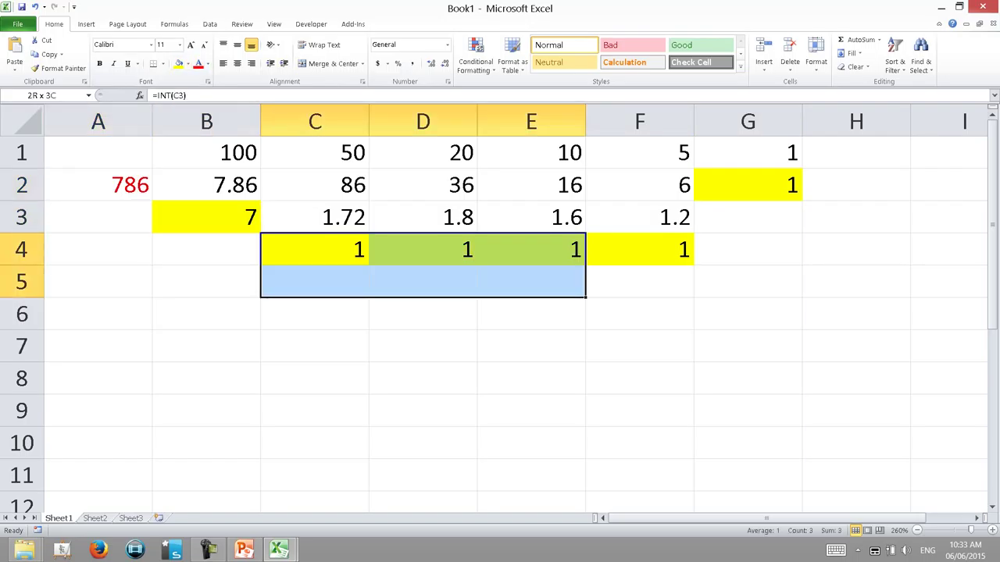
drag(315, 249, 640, 249)
click(748, 184)
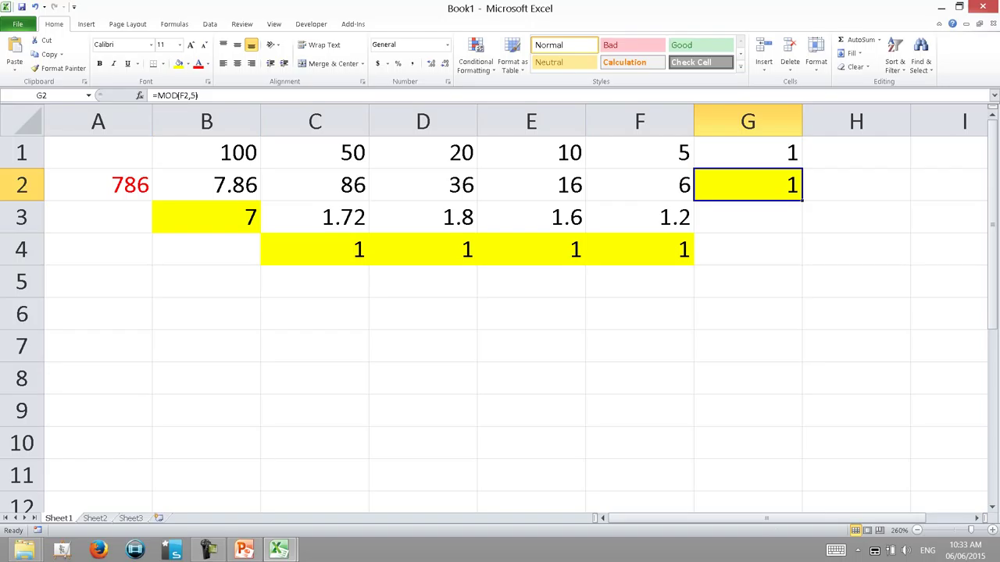
click(531, 184)
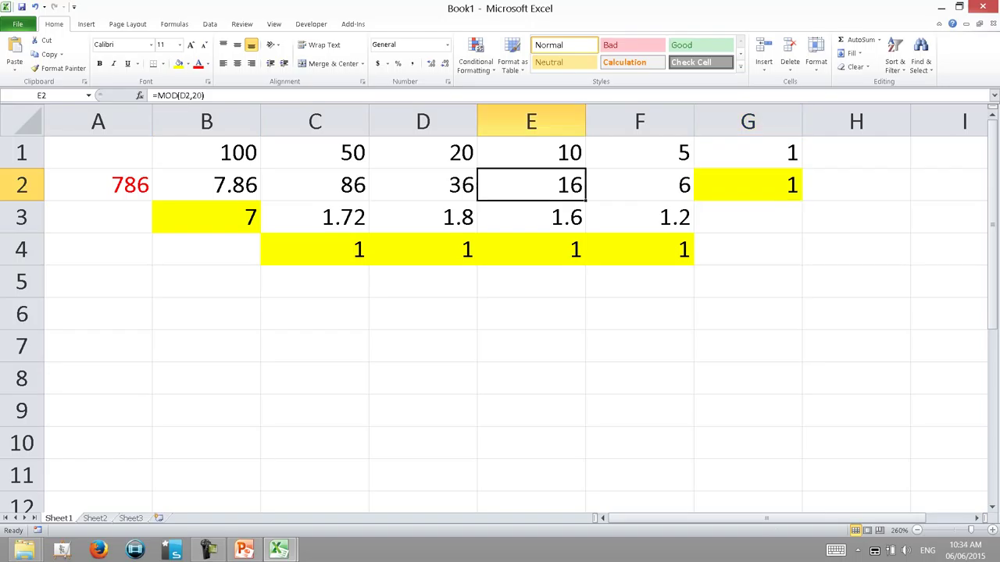
click(422, 184)
double_click(531, 185)
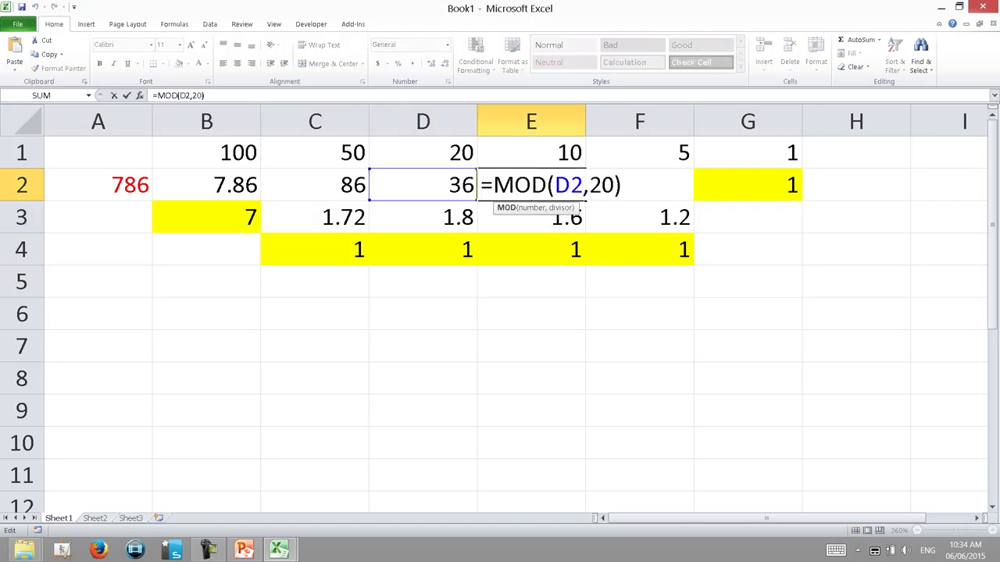
key(ctrl+Return)
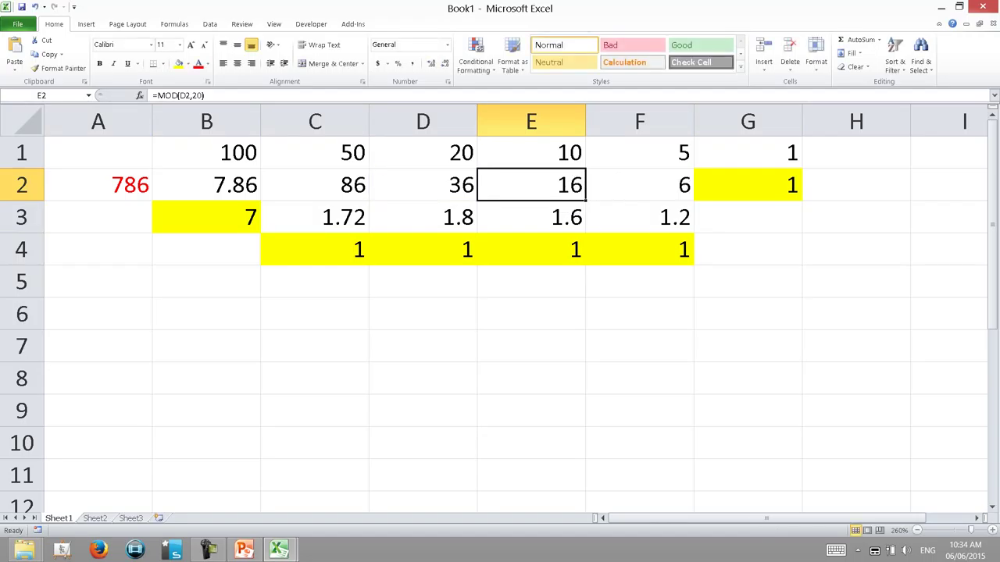
click(206, 184)
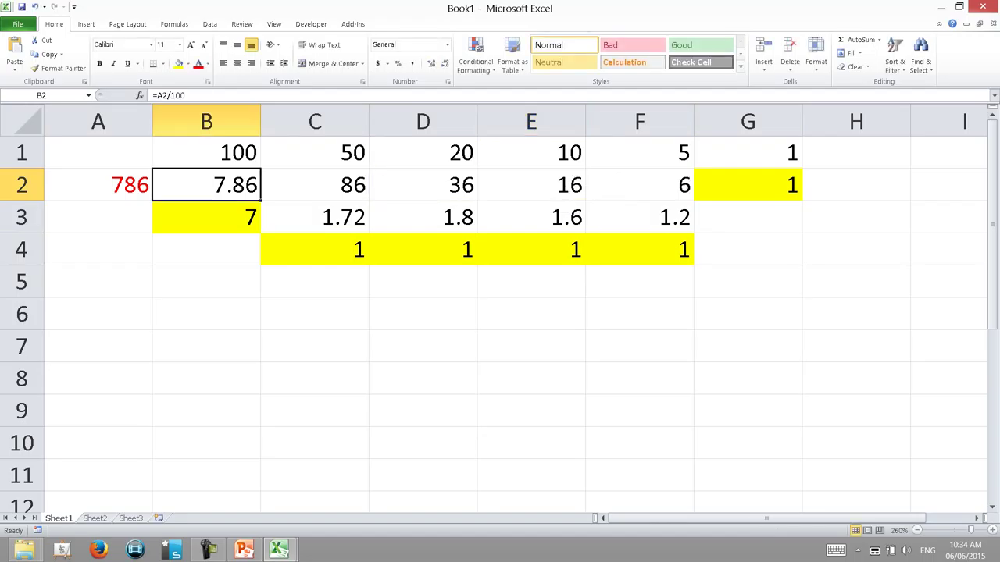
click(314, 184)
click(206, 185)
click(315, 185)
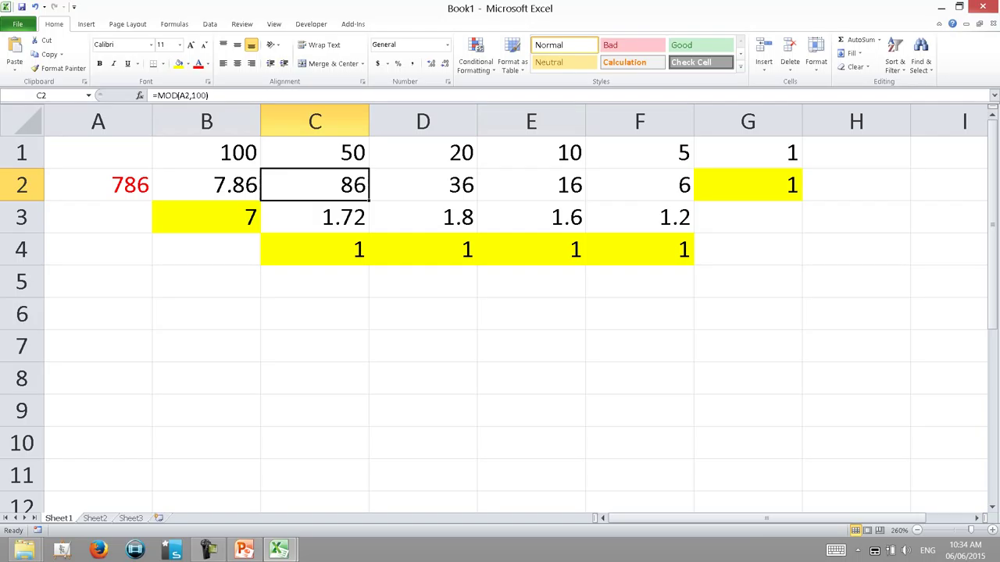
key(shift+Right)
key(shift+Right)
key(shift+Right)
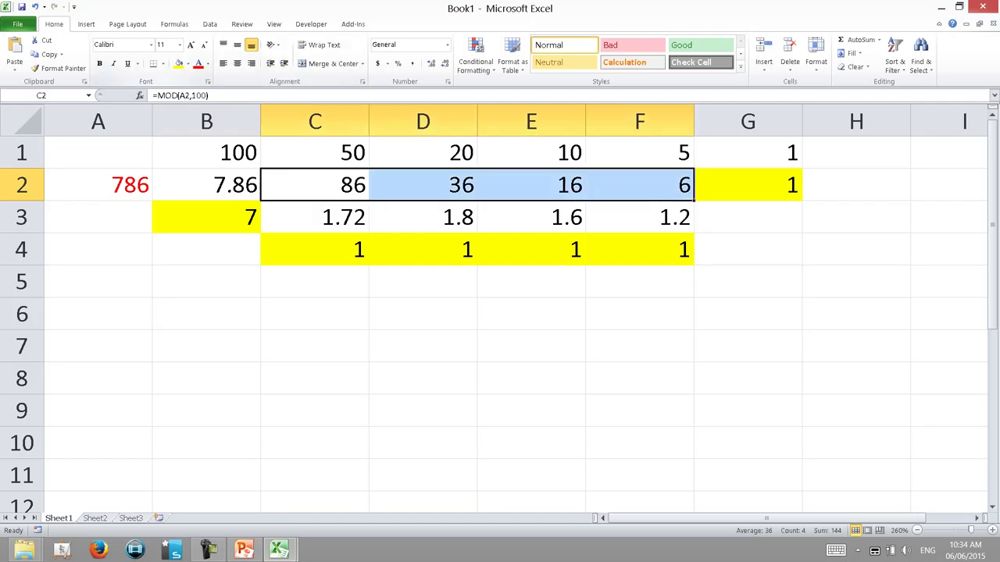
Turn the remainders 86, 36, 16 and 6 in C2:F2 blue, then review C2's formula
key(alt+h)
key(f)
key(c)
key(Escape)
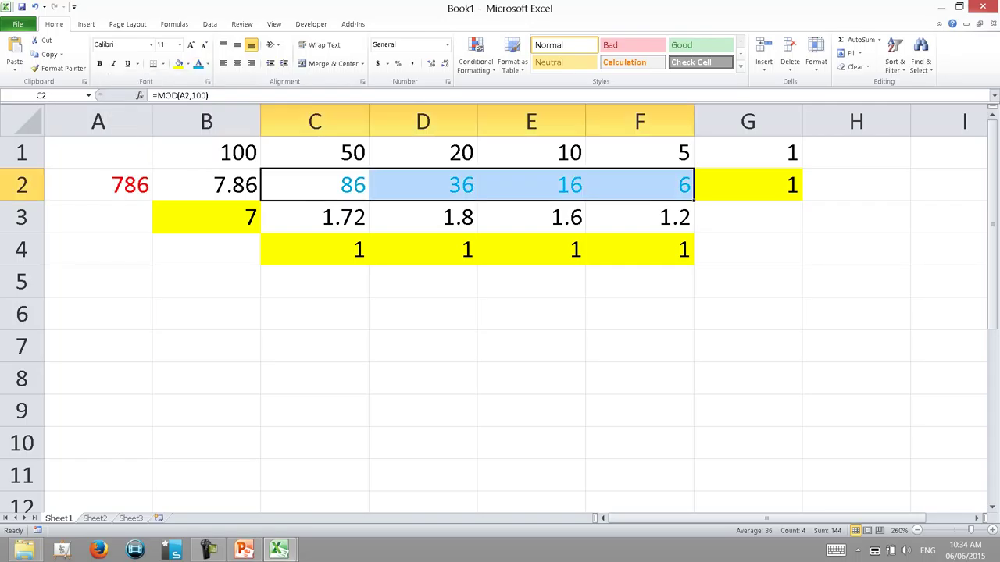
key(shift+Left)
key(shift+Left)
key(shift+Left)
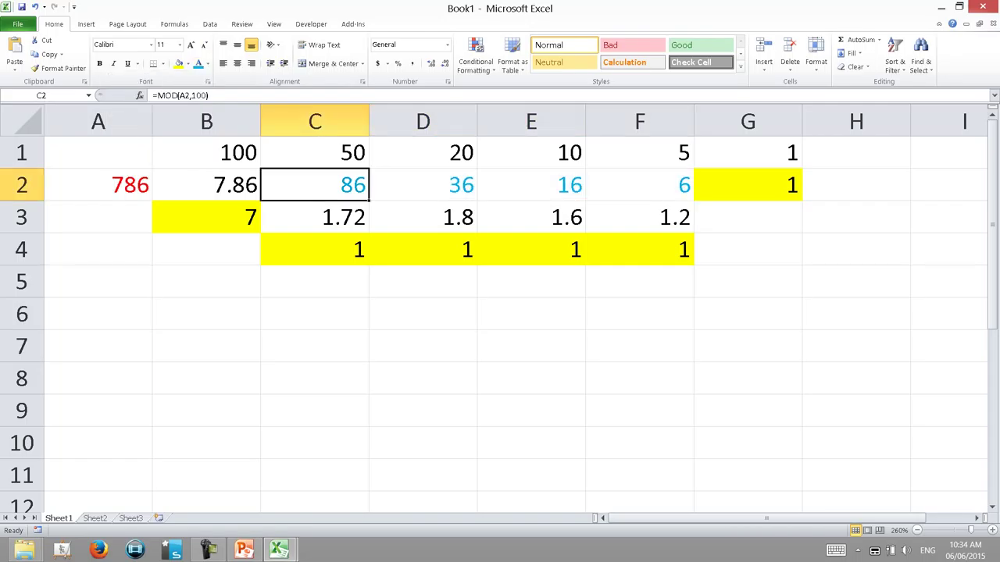
key(F2)
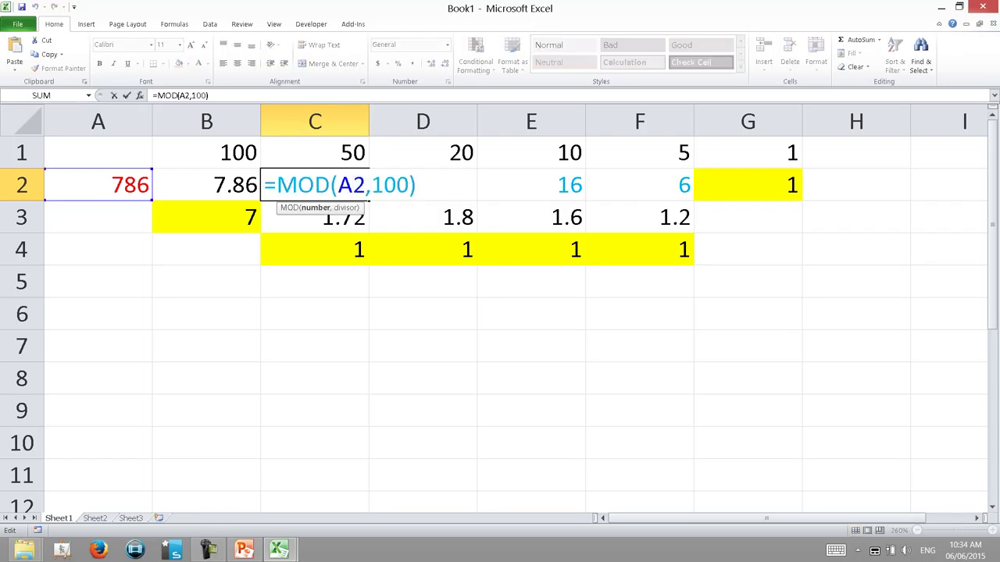
key(Escape)
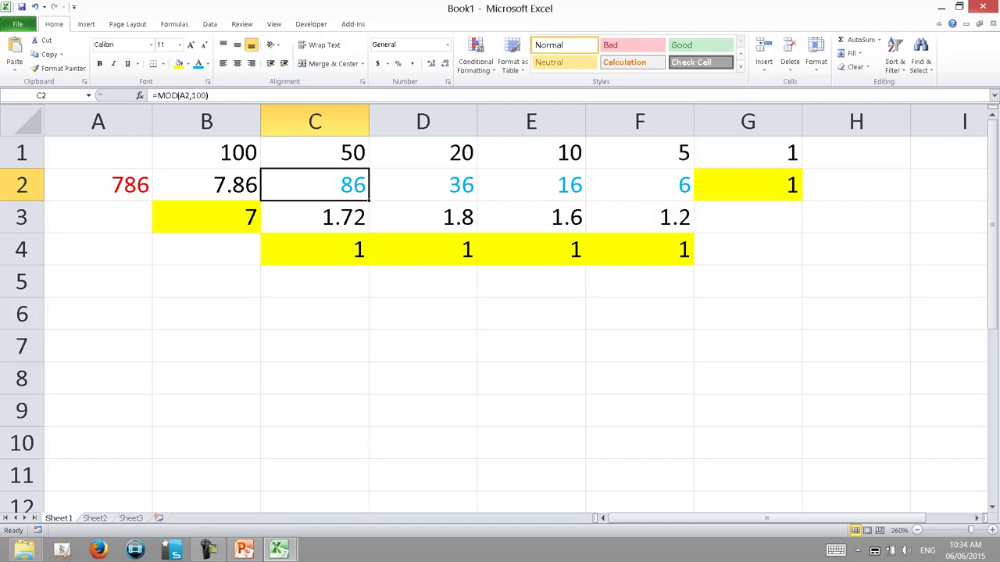
key(F2)
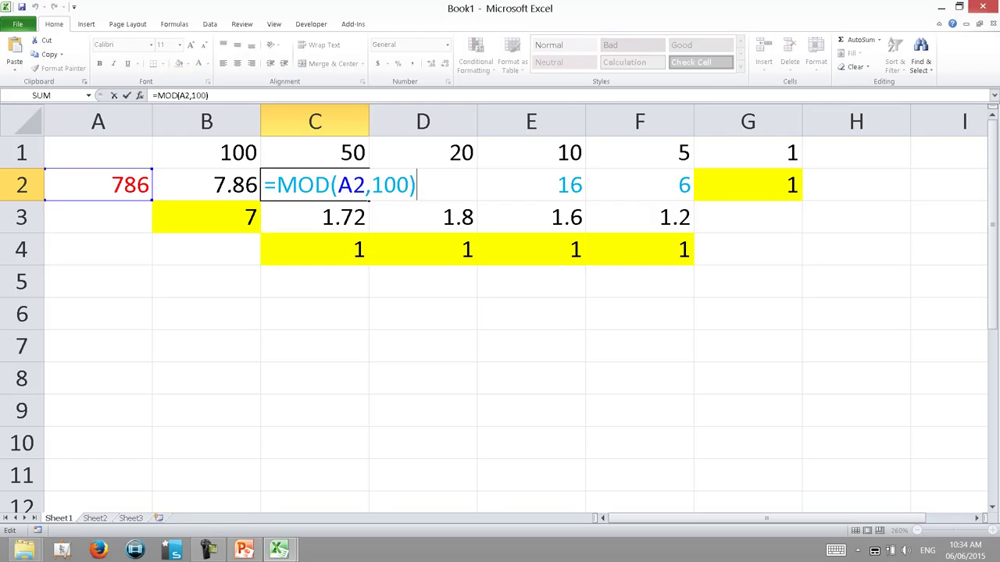
Review the C2 and D2 formulas and commit =C2/50 in C3, giving 1.72
key(Escape)
click(423, 185)
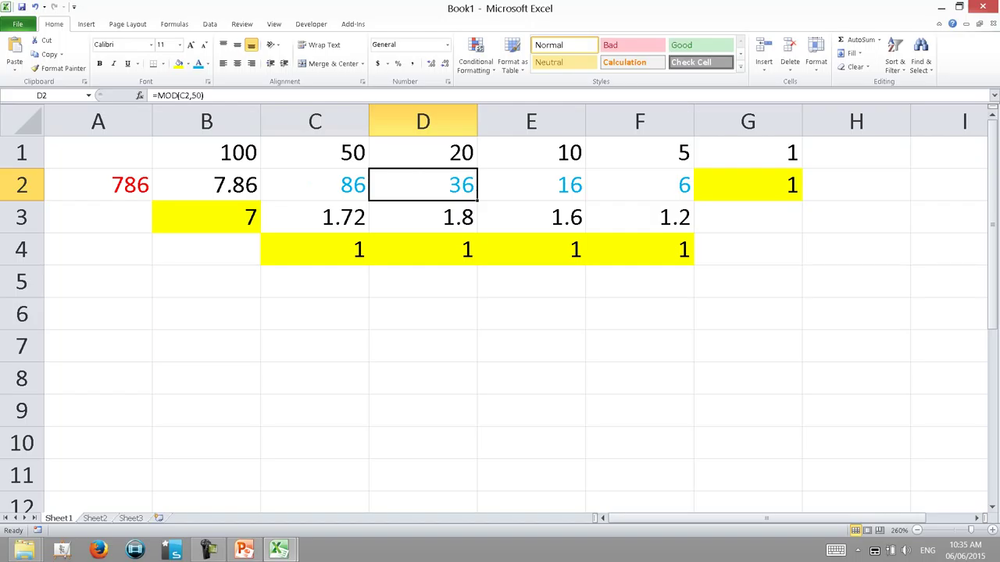
click(423, 152)
click(423, 184)
click(315, 184)
click(423, 184)
click(315, 185)
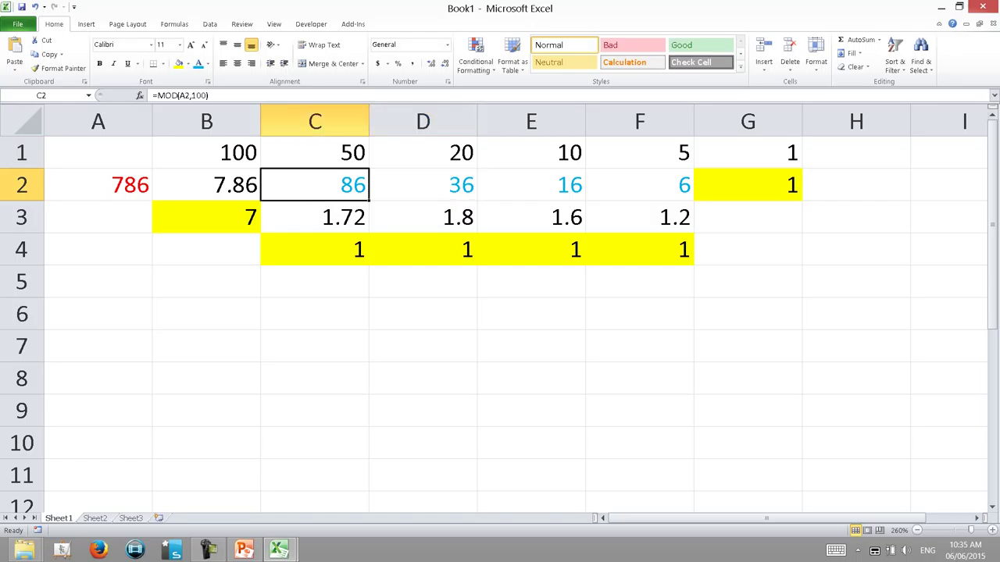
click(315, 217)
key(F2)
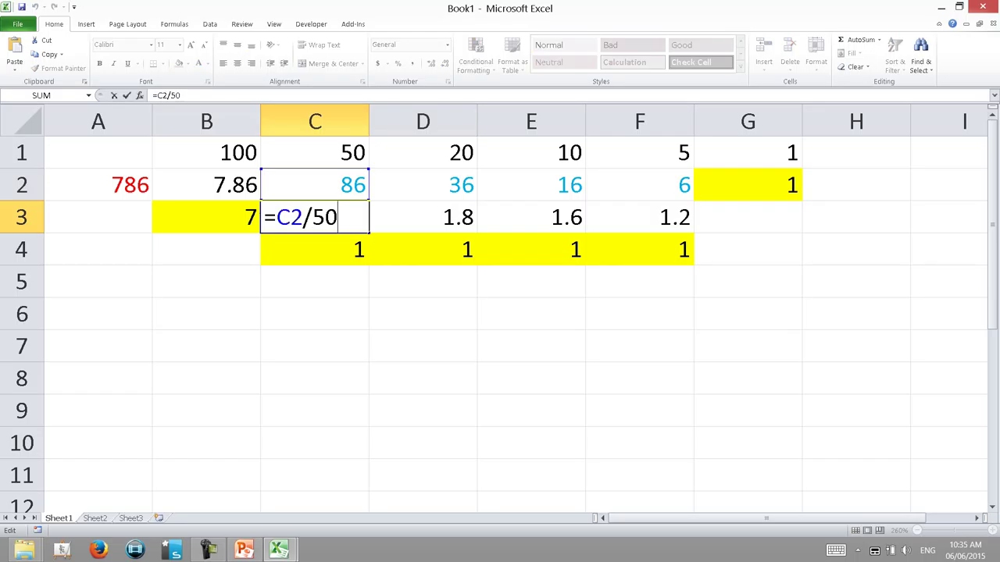
key(ctrl+Return)
Enter =MOD(C2,50) in D2 for 36, then inspect the D3 and E2 formulas
click(423, 184)
text(=MOD(C2,50))
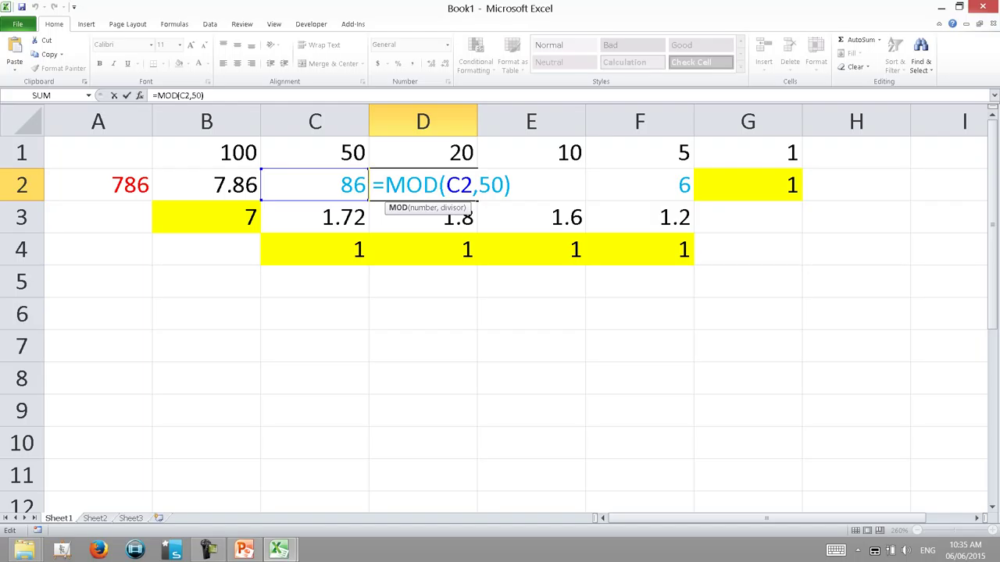
key(Tab)
text(=MOD(D2,20))
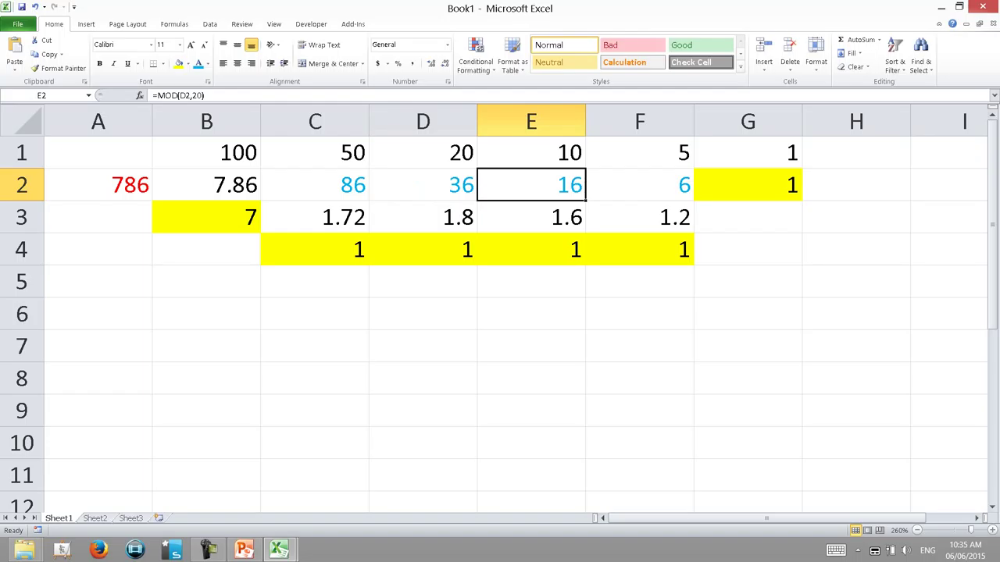
click(422, 217)
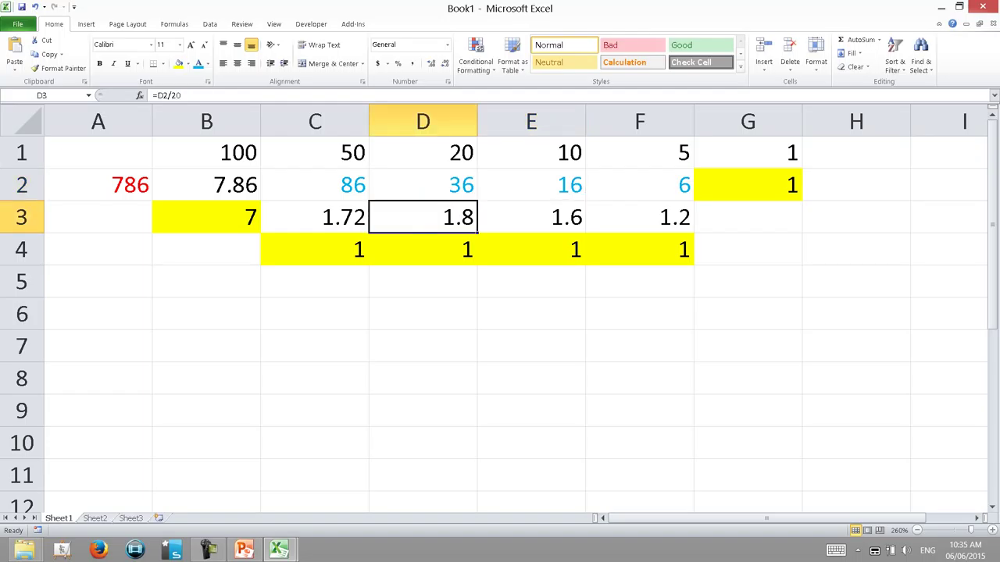
double_click(435, 217)
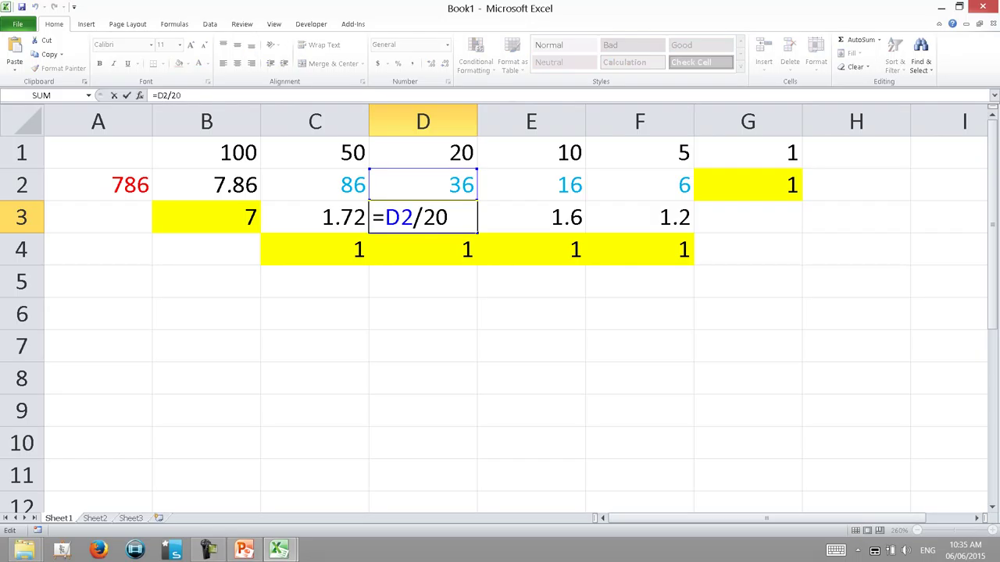
key(Escape)
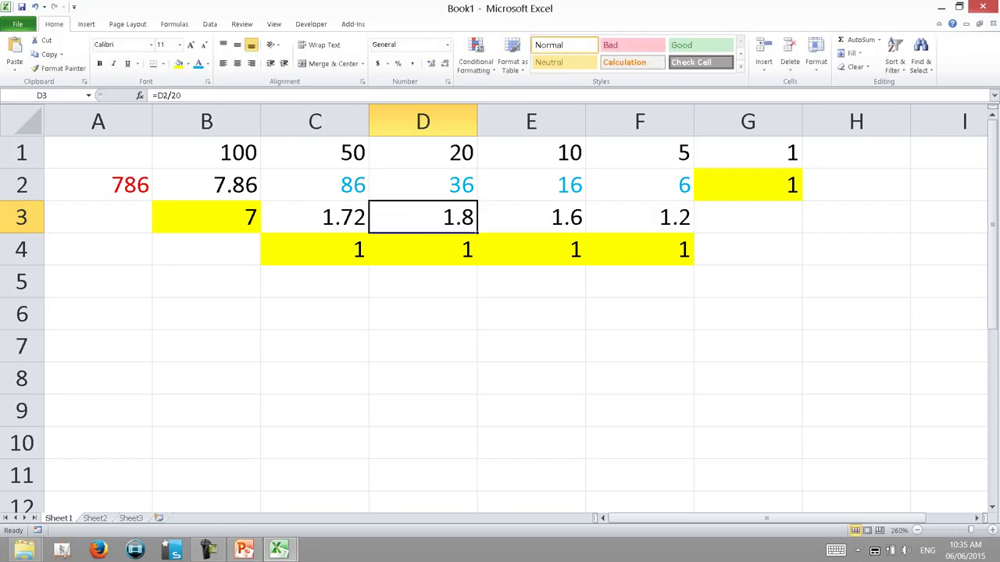
double_click(531, 186)
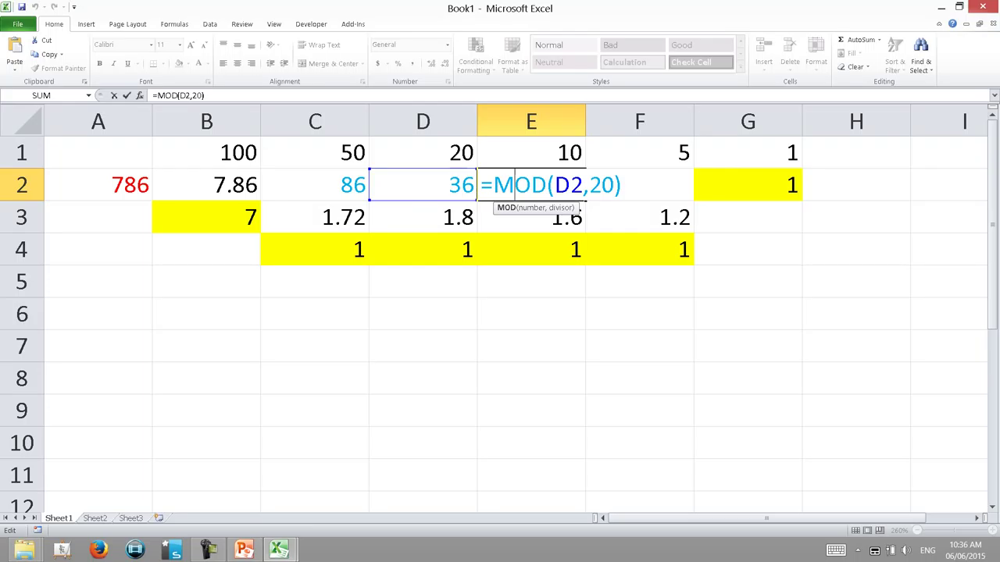
key(ctrl+Return)
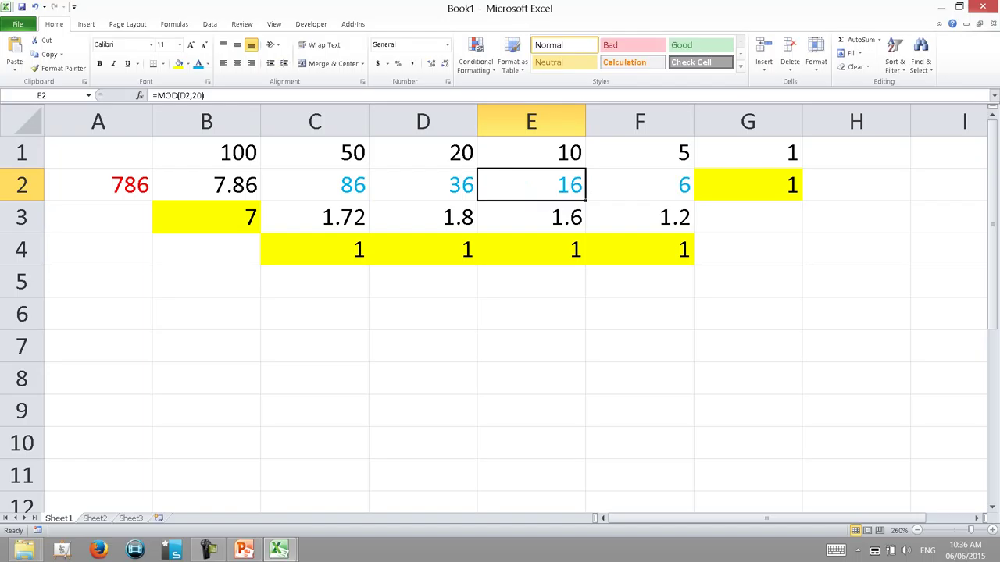
click(747, 184)
key(Down)
key(Left)
key(Left)
key(Left)
key(Left)
key(Left)
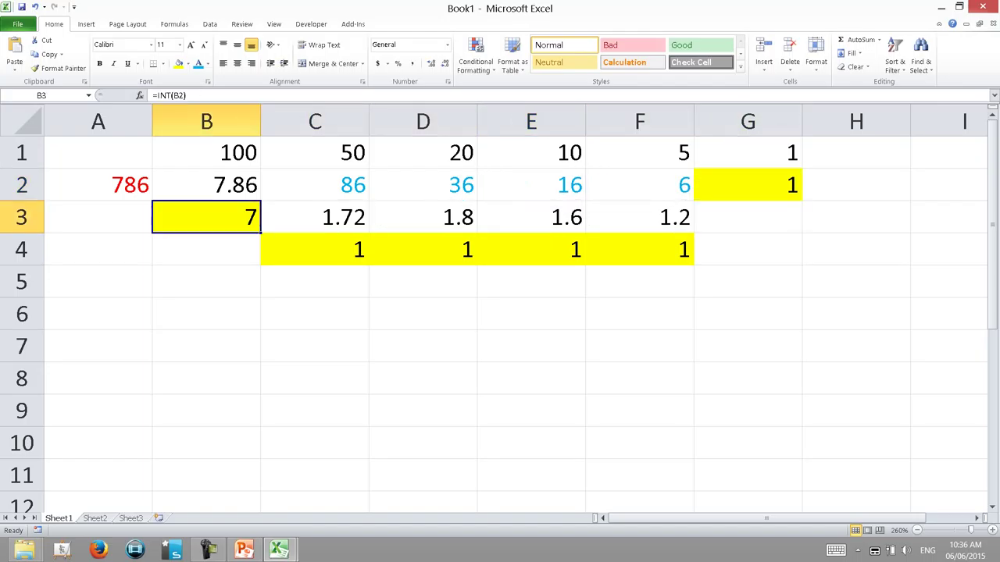
key(Left)
key(Up)
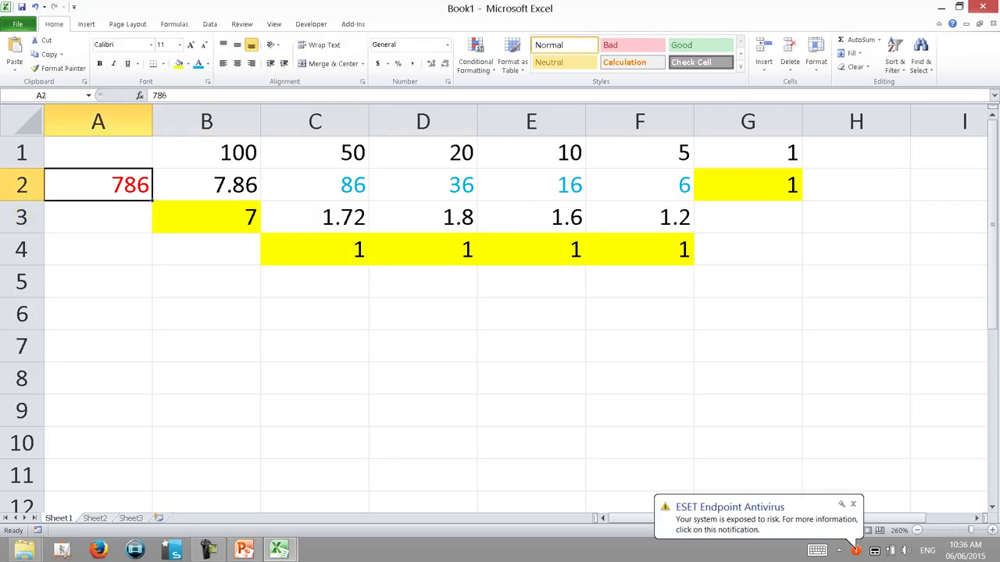
key(Right)
key(Down)
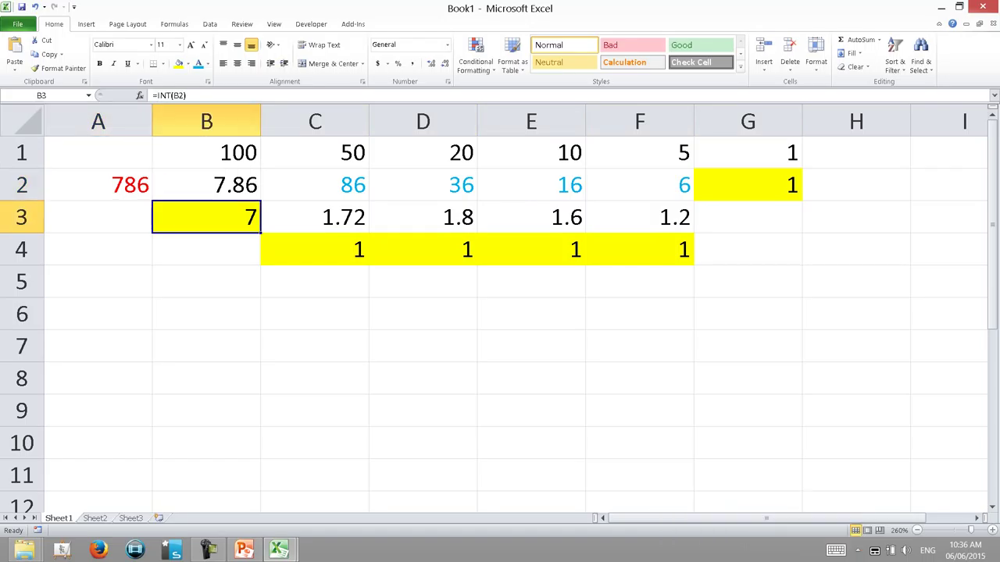
key(Up)
key(shift+Right)
key(shift+Right)
key(shift+Right)
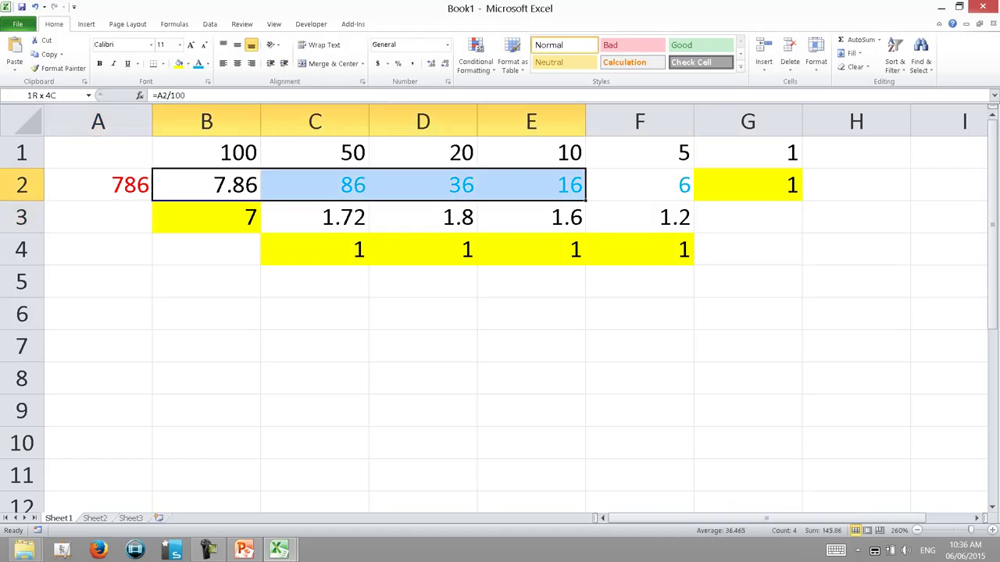
key(shift+Right)
ctrl+click(315, 217)
key(shift+Right)
key(shift+Right)
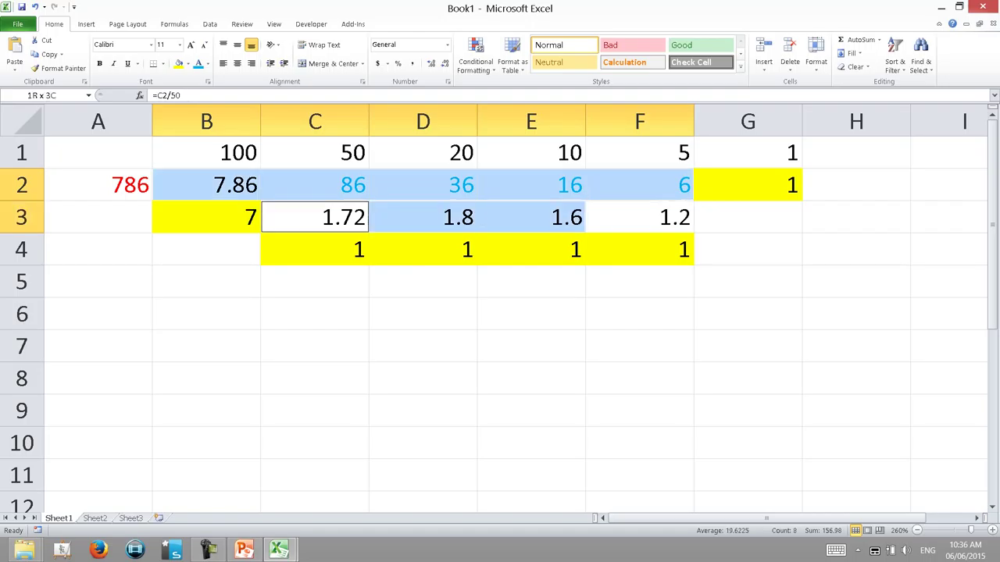
key(shift+Right)
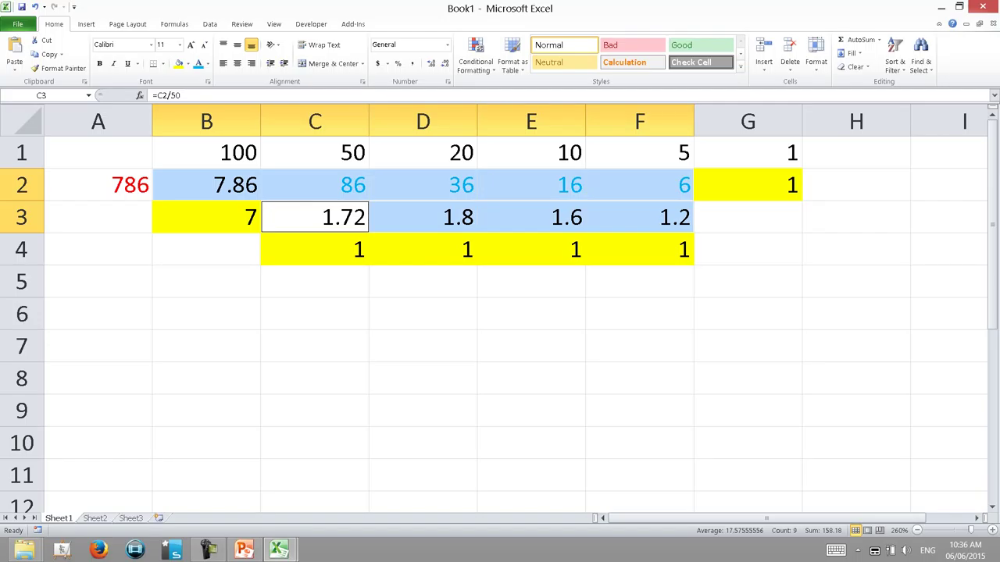
click(206, 217)
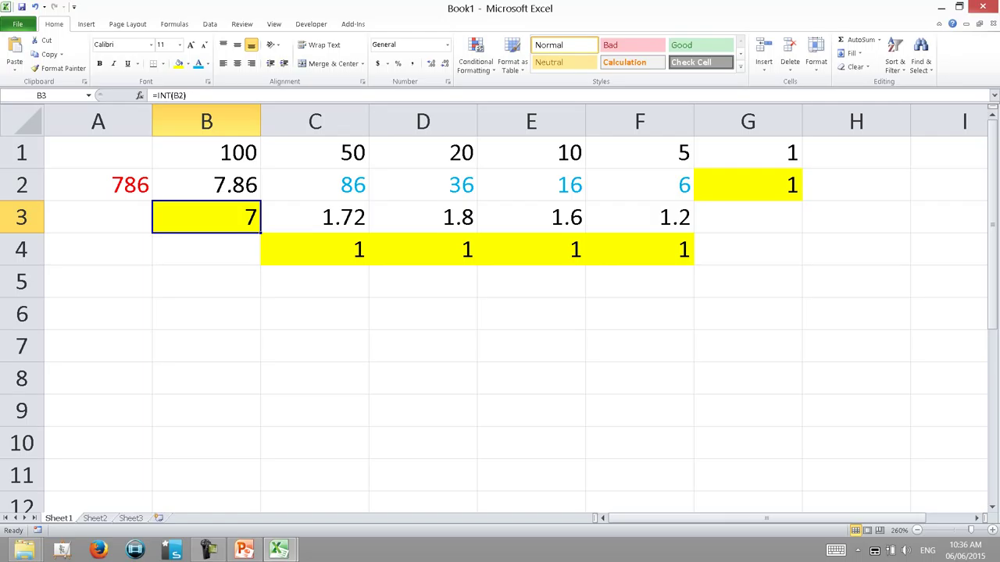
drag(206, 184, 639, 185)
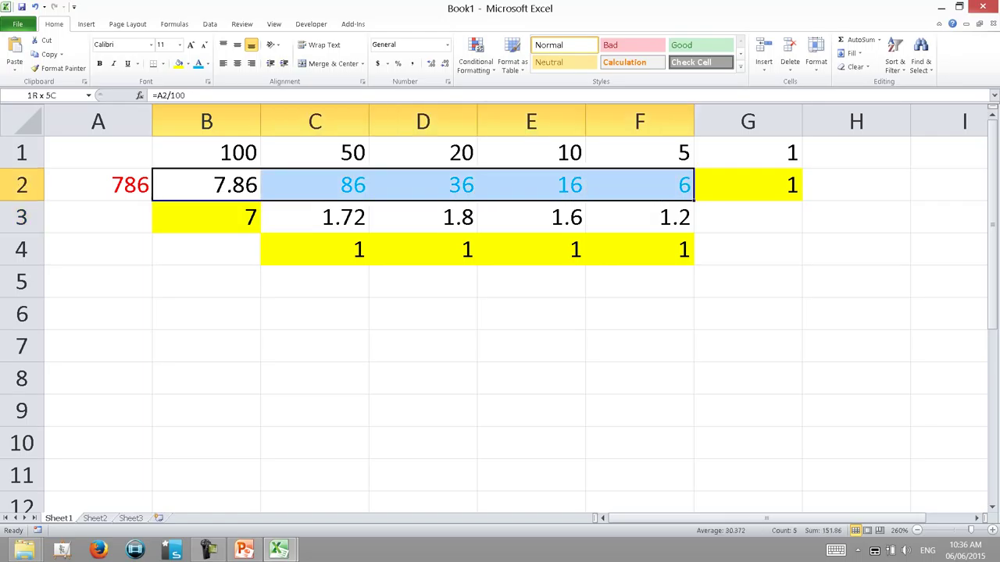
drag(640, 217, 314, 185)
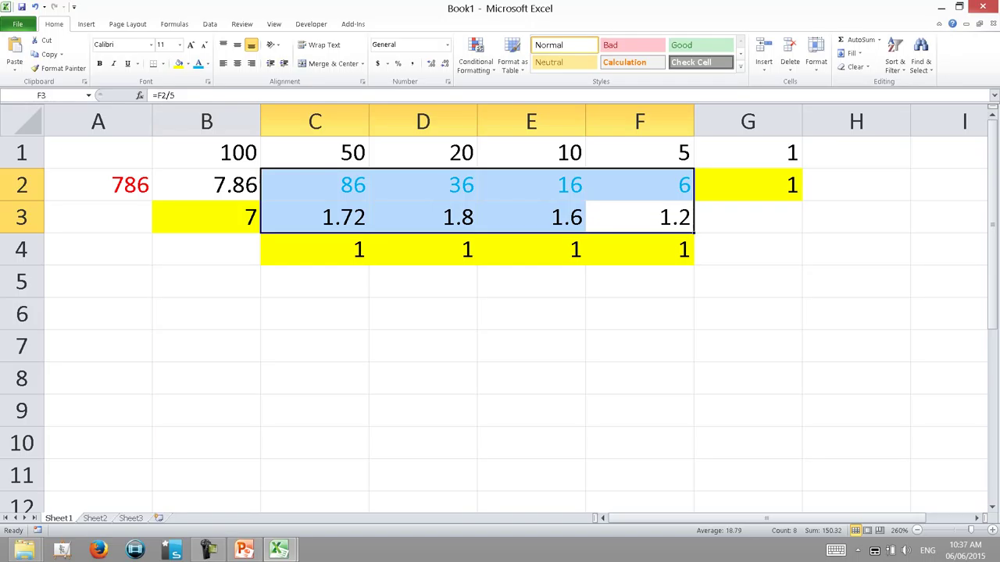
double_click(206, 217)
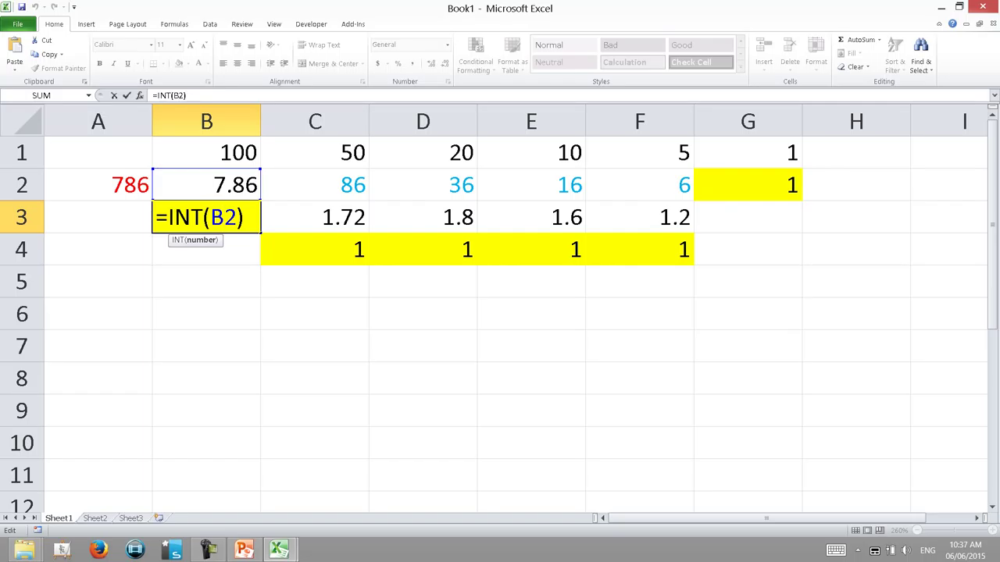
Copy the A2/100 expression out of B2's formula
key(ctrl+Return)
double_click(230, 185)
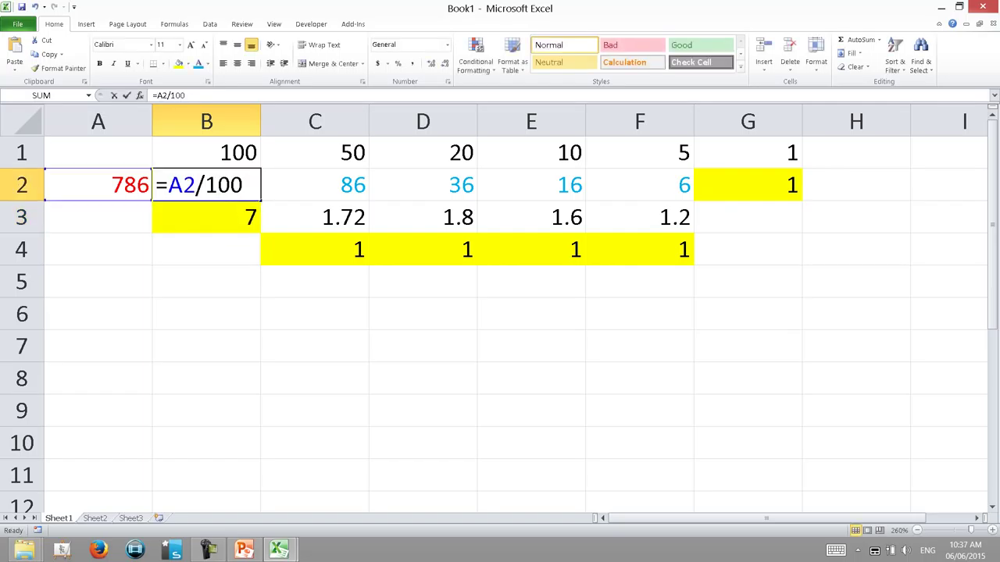
drag(243, 185, 155, 185)
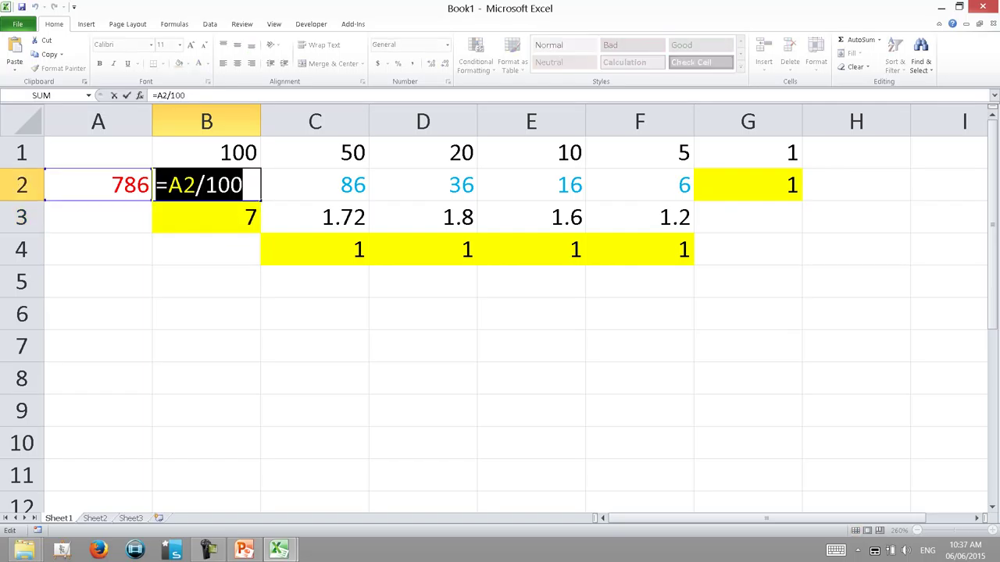
key(shift+Right)
key(ctrl+c)
key(Escape)
Change B3 to =INT(A2/100), still showing 7
key(Up)
key(Down)
key(Down)
key(Up)
key(Down)
key(F2)
key(shift+Left)
key(shift+Left)
key(ctrl+v)
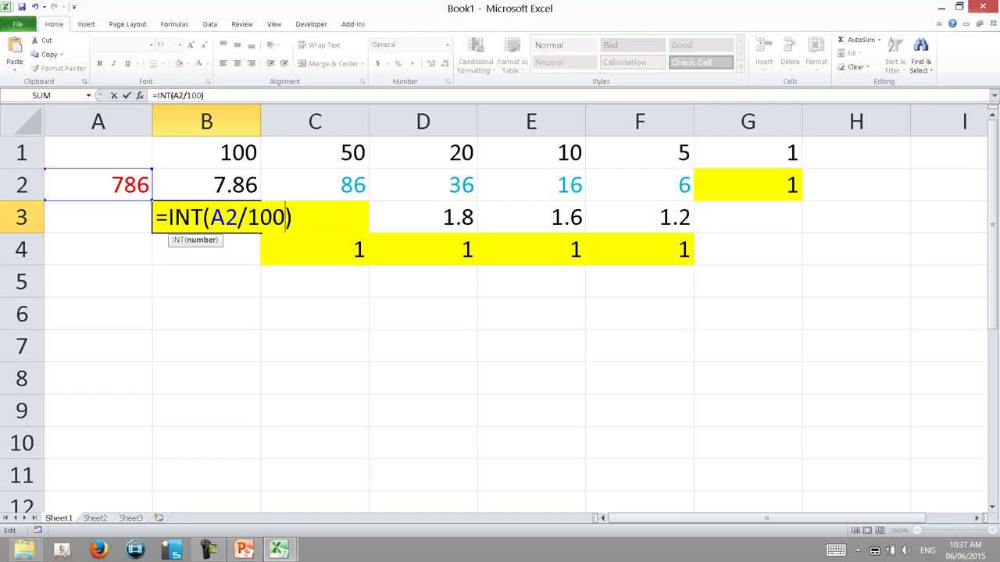
key(Return)
click(315, 249)
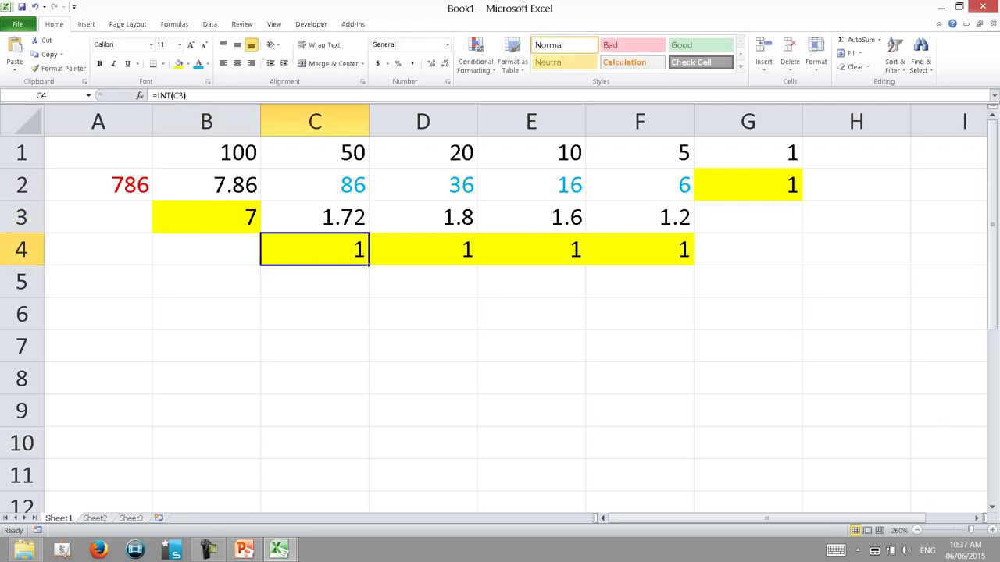
Review C4's formula and copy the C2/50 expression from C3
key(F2)
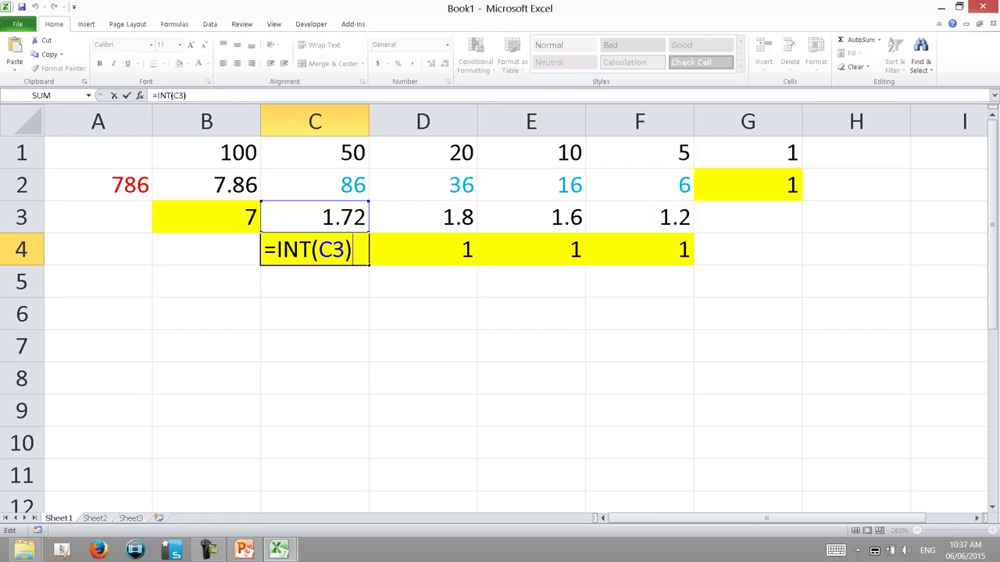
key(Return)
key(Up)
key(Up)
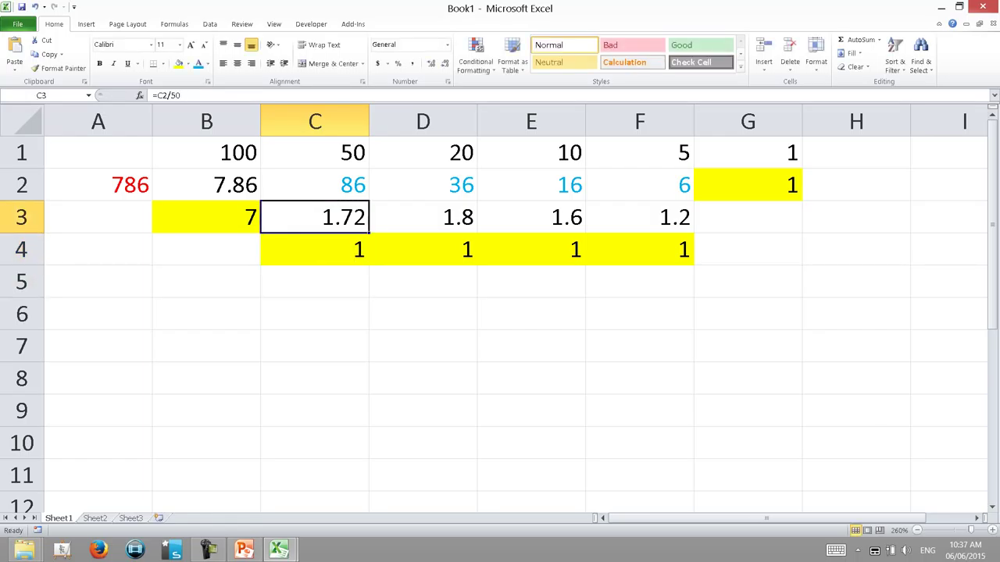
key(F2)
key(shift+Home)
key(shift+Right)
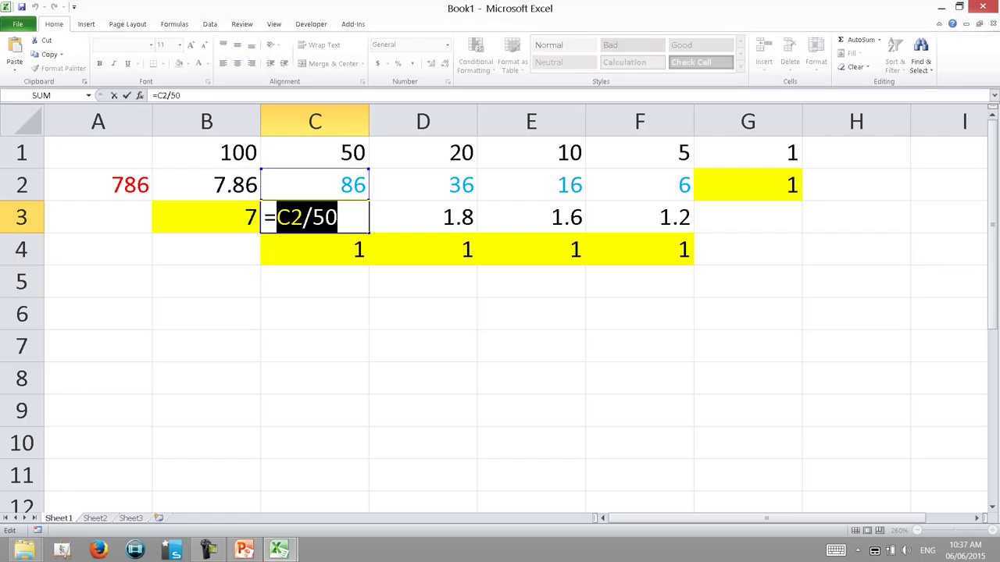
key(Return)
key(Return)
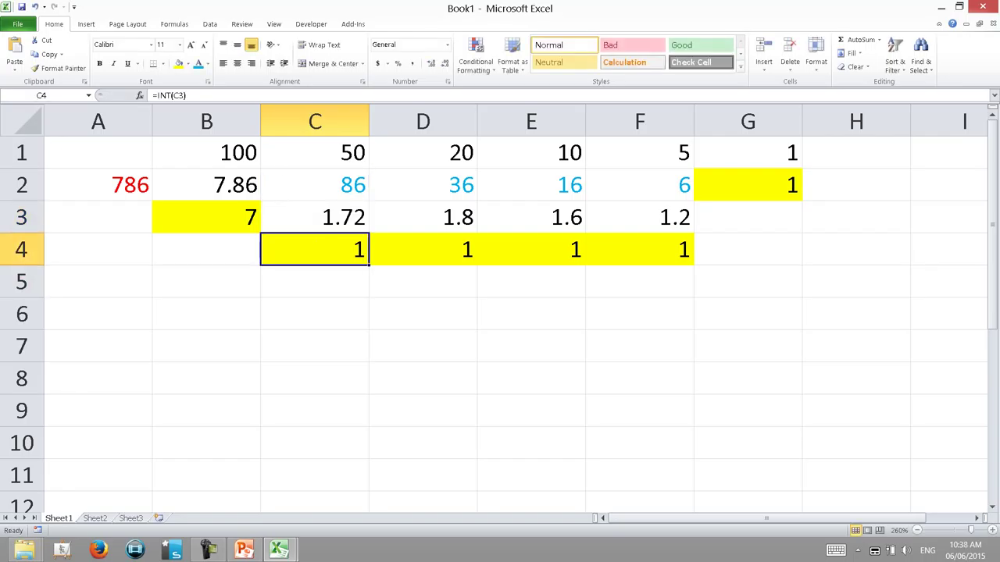
Rewrite C4 as =INT(C2/50), still showing 1
key(Up)
text(=INT(C3))
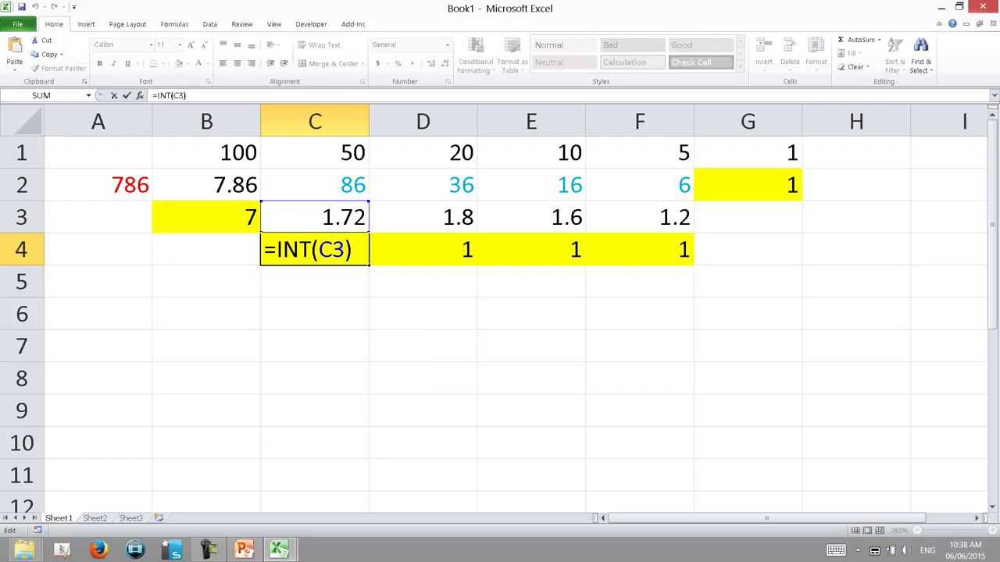
key(Left)
key(BackSpace)
key(BackSpace)
text(C2/50)
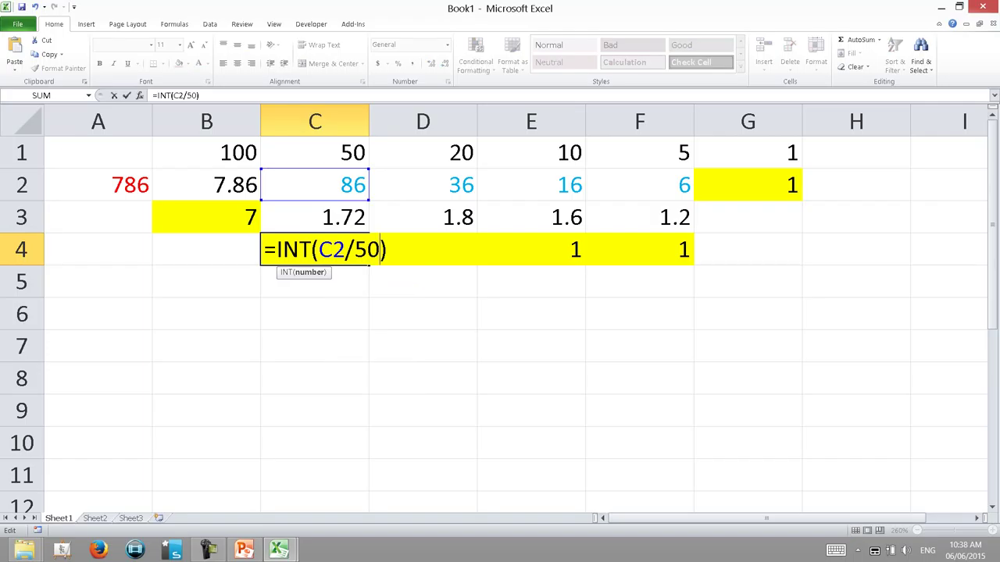
key(Return)
click(315, 249)
Copy the MOD(A2,100) expression from C2's formula
click(315, 184)
key(F2)
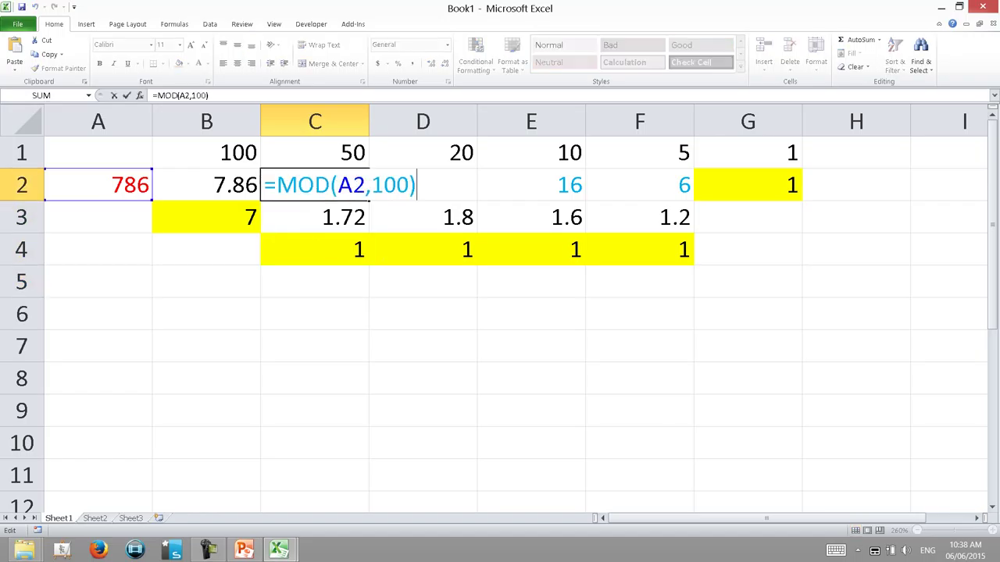
key(shift+Home)
key(shift+Right)
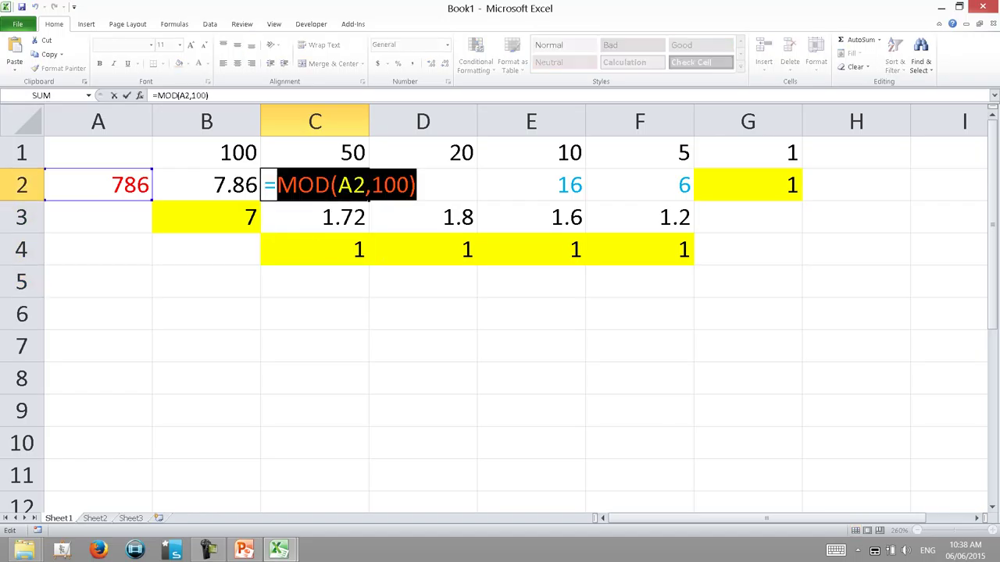
key(Escape)
Replace C2 inside C4 to give =INT(MOD(A2,100)/50), showing 1
click(315, 249)
key(F2)
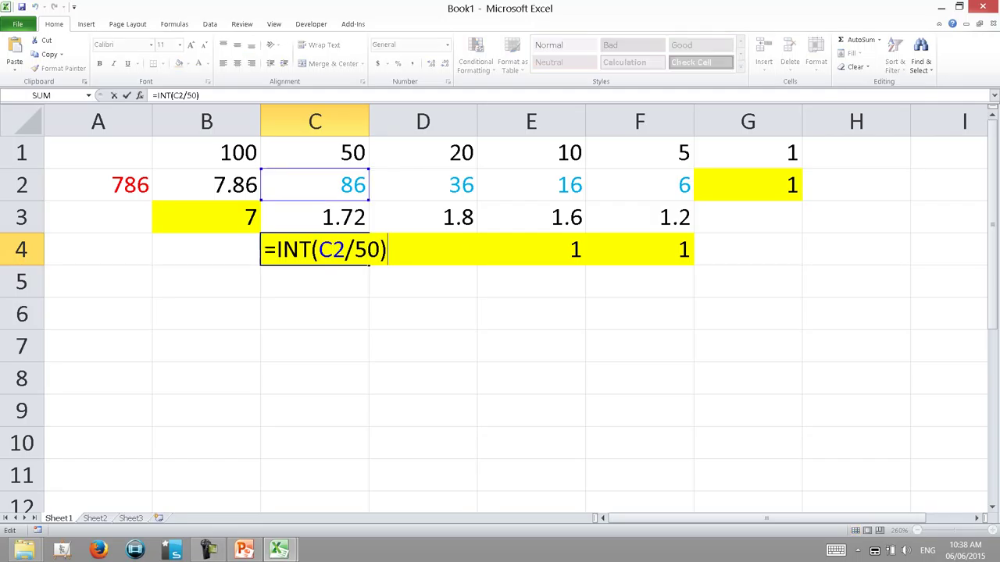
key(shift+Left)
key(shift+Left)
text(MOD(A2,100))
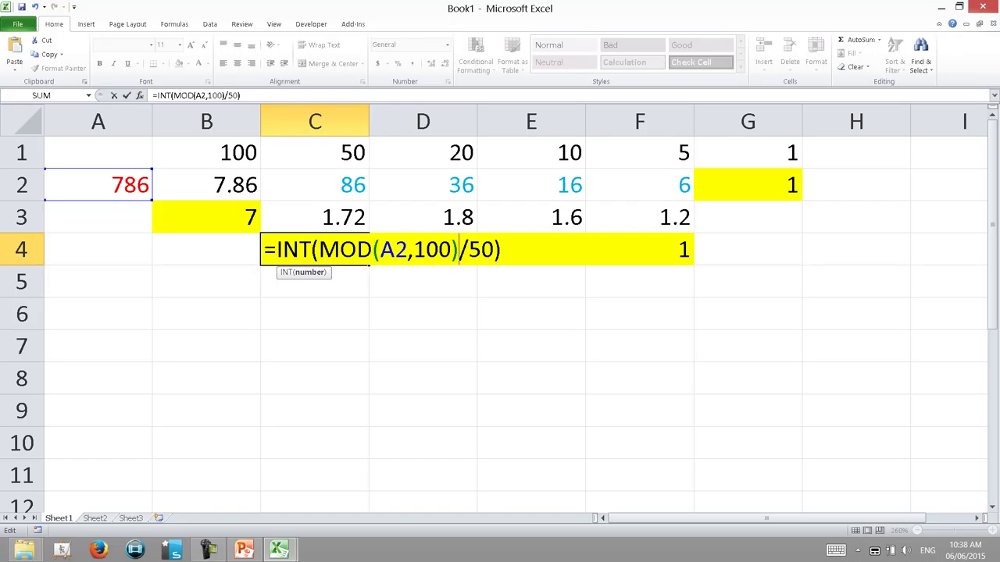
key(Return)
click(315, 249)
click(423, 249)
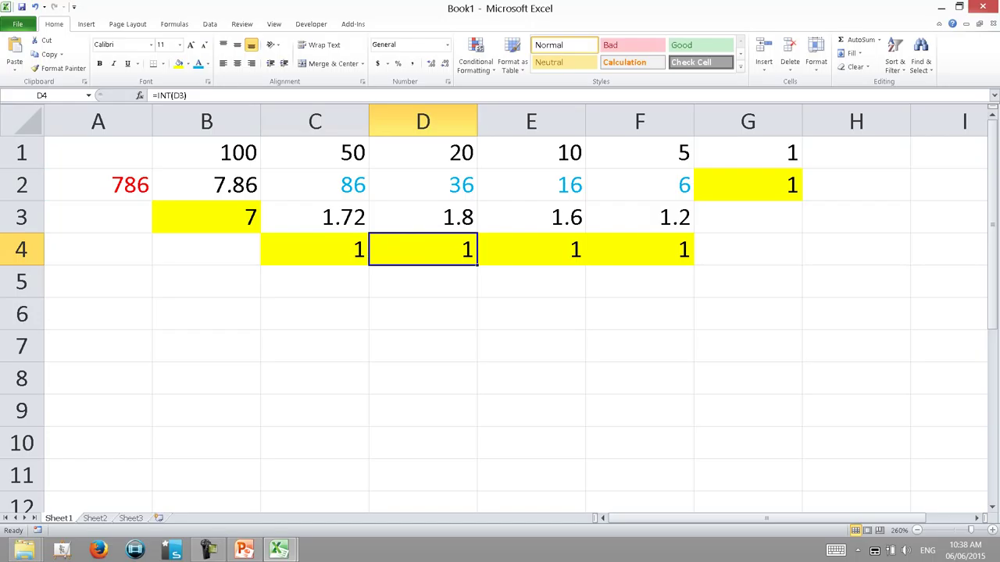
In D4's formula, replace the D3 reference with D3's expression D2/20
key(F2)
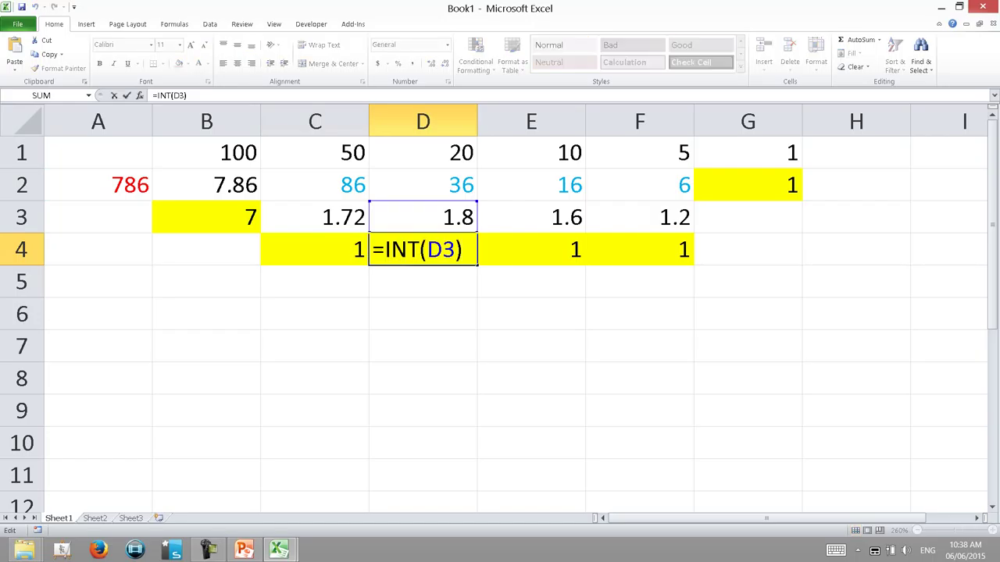
key(ctrl+Return)
click(422, 218)
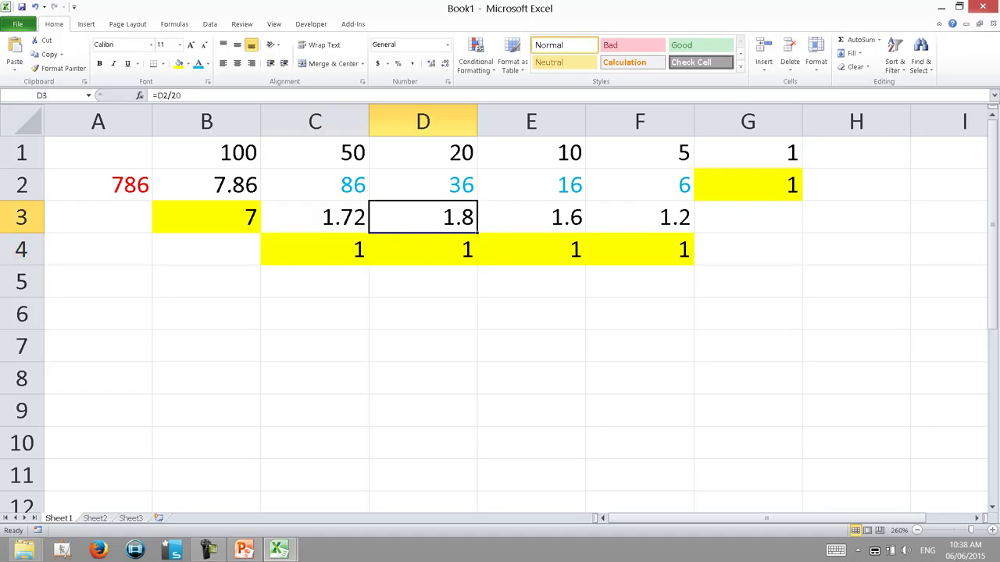
key(F2)
key(shift+Home)
key(shift+Right)
key(ctrl+c)
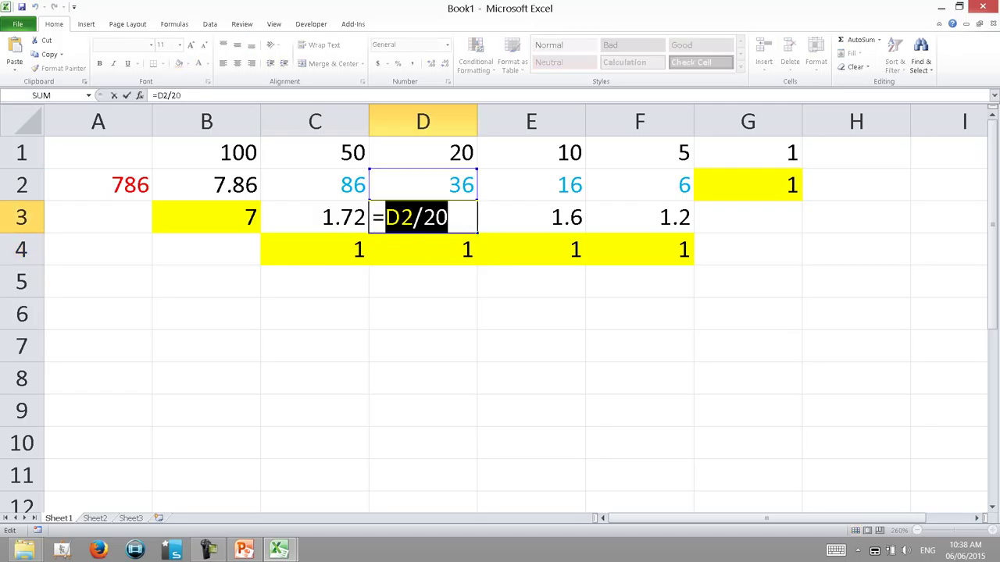
key(Escape)
key(Down)
key(F2)
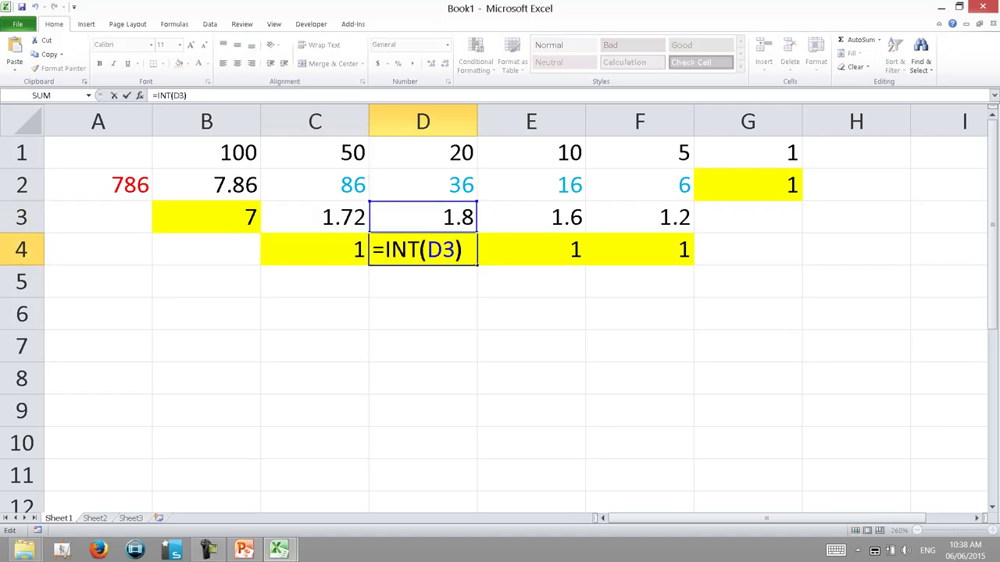
key(Left)
key(shift+Left)
key(shift+Left)
key(ctrl+v)
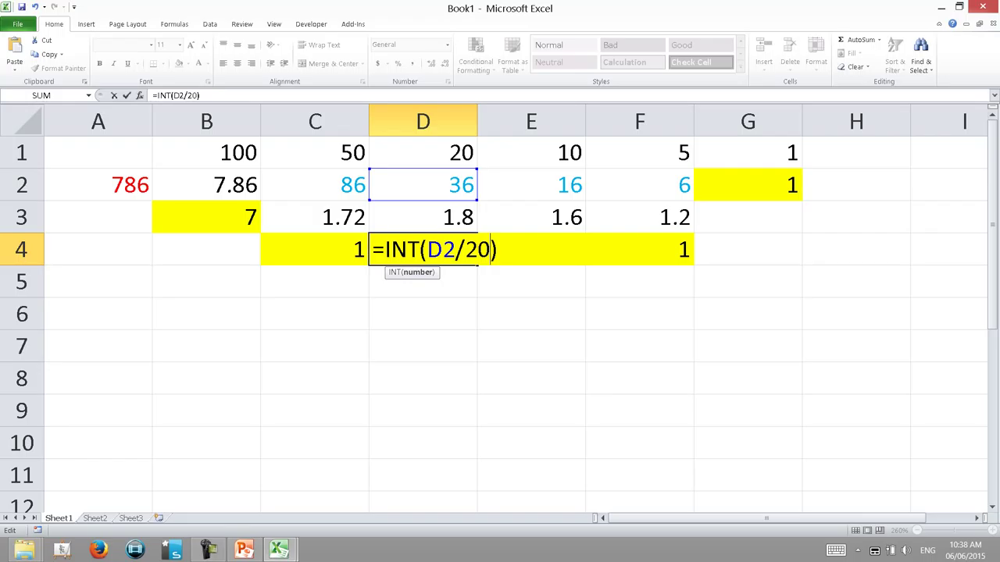
key(Return)
Substitute D2's expression MOD(C2,50) for the D2 reference in D4's formula
key(Up)
key(Up)
key(Up)
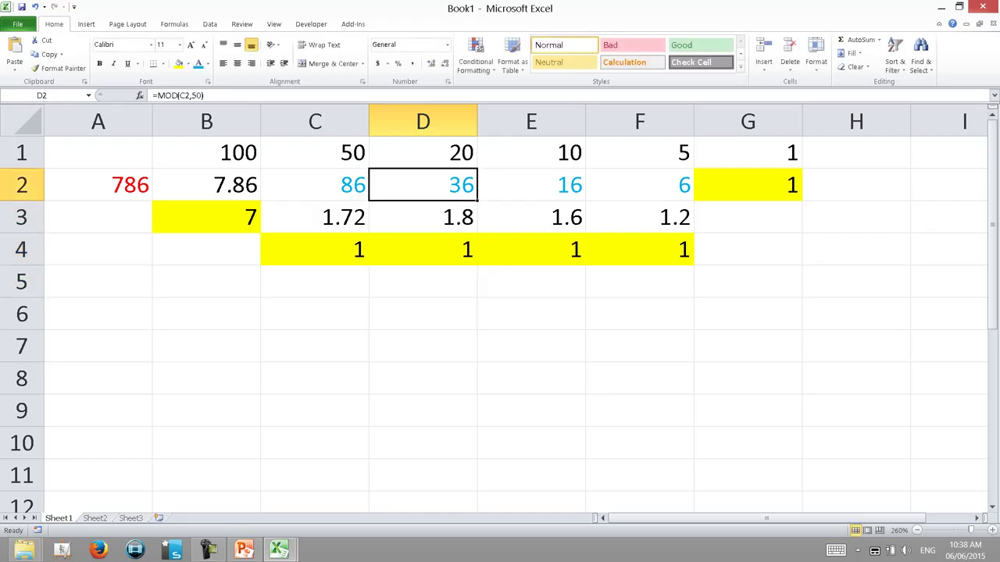
key(F2)
key(shift+Home)
key(shift+Right)
key(ctrl+c)
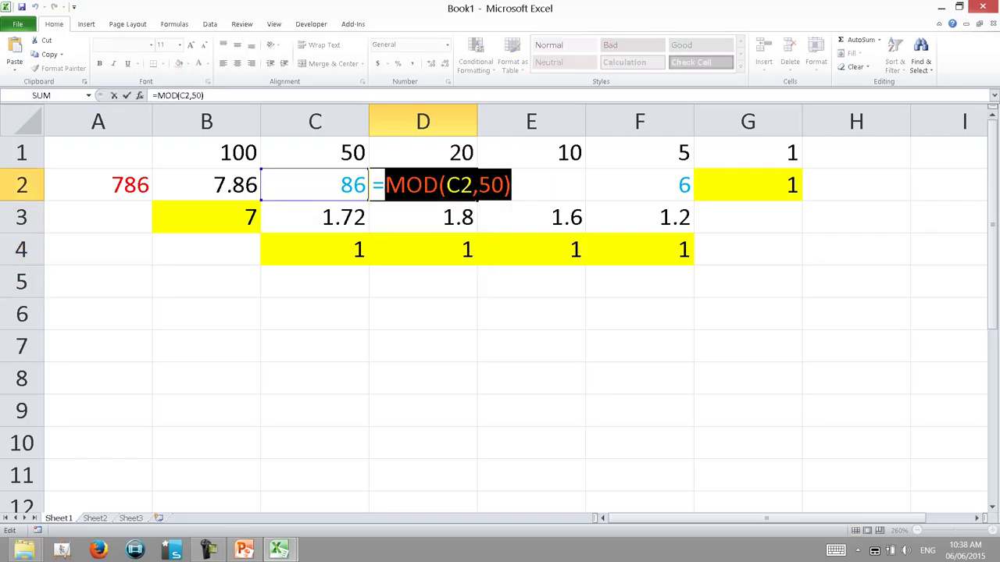
key(Return)
key(Down)
key(F2)
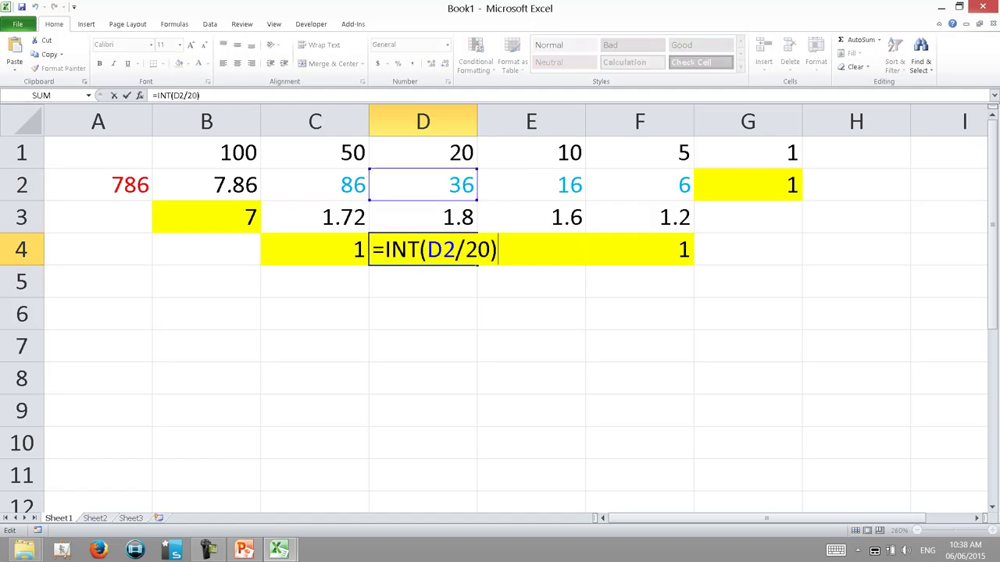
key(Left)
key(Left)
key(Left)
key(Left)
key(shift+Left)
key(shift+Left)
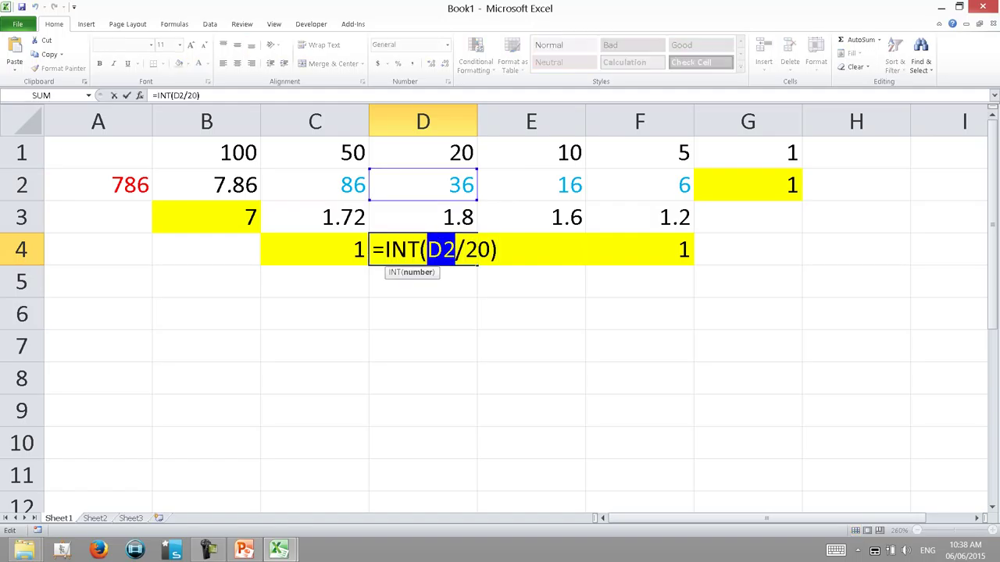
key(ctrl+v)
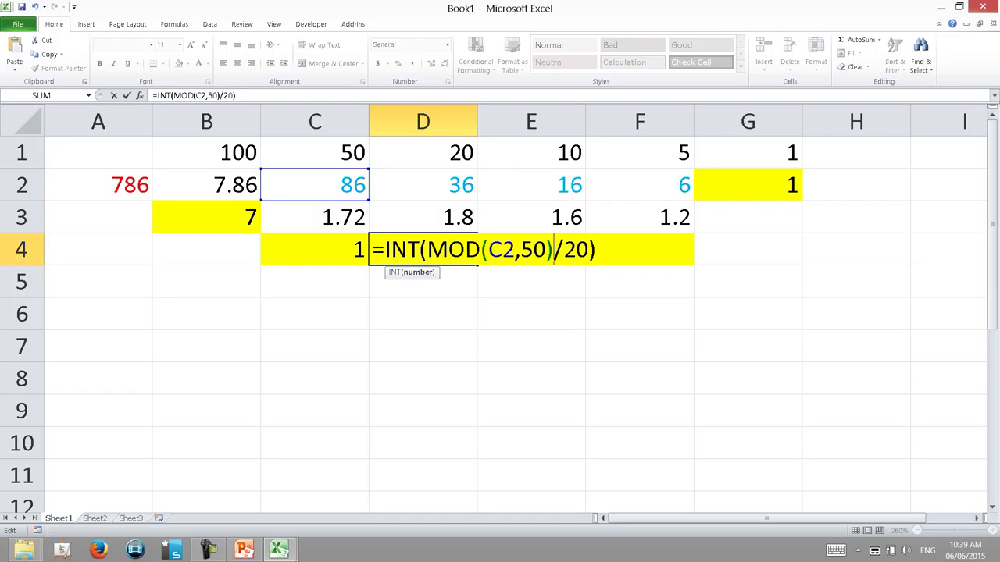
key(Return)
Replace C2 with MOD(A2,100), so D4 becomes =INT(MOD(MOD(A2,100),50)/20)
key(Up)
key(Up)
key(Up)
key(Left)
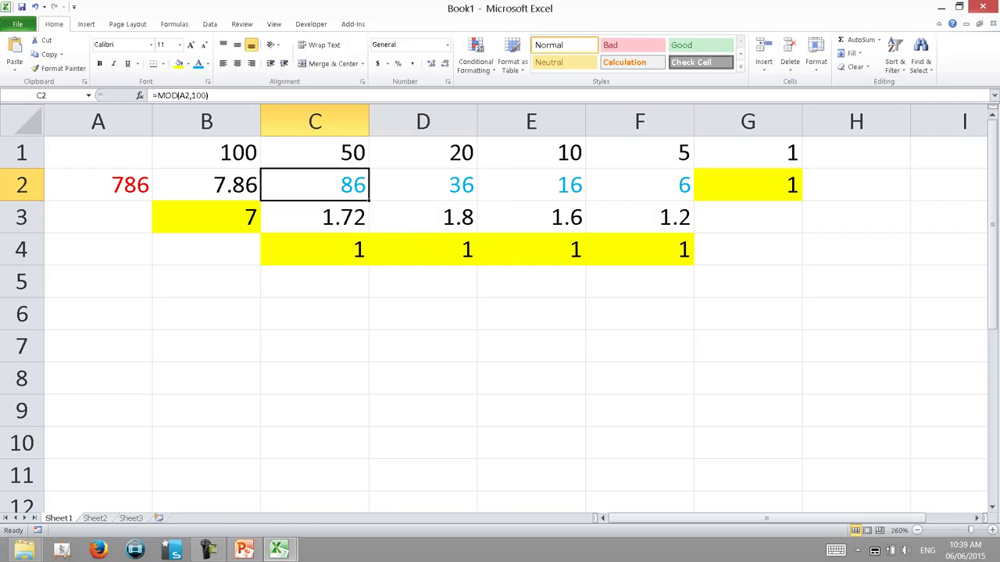
key(F2)
key(shift+Home)
key(shift+Right)
key(ctrl+c)
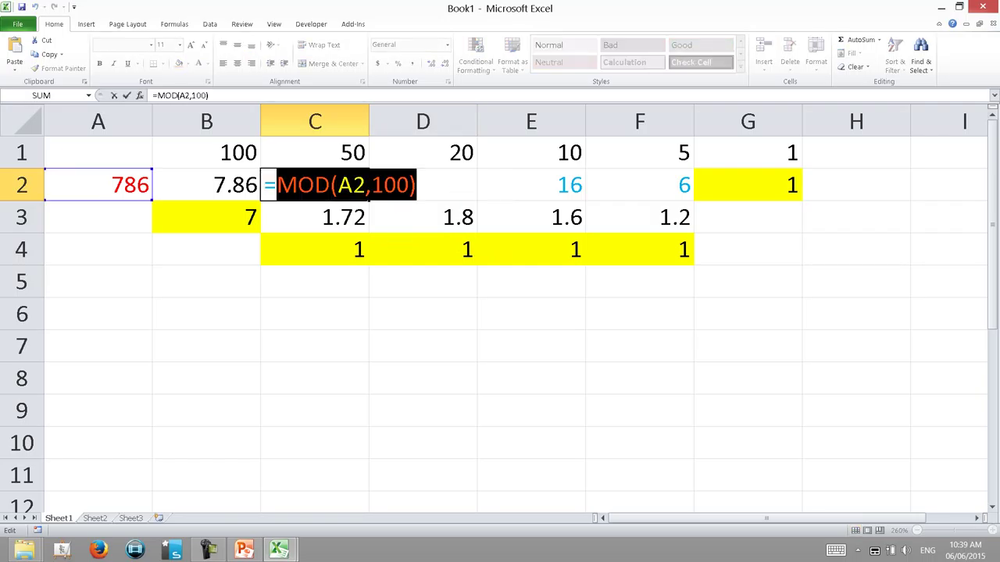
key(Return)
key(Down)
key(Right)
key(F2)
key(Left)
key(Left)
key(Left)
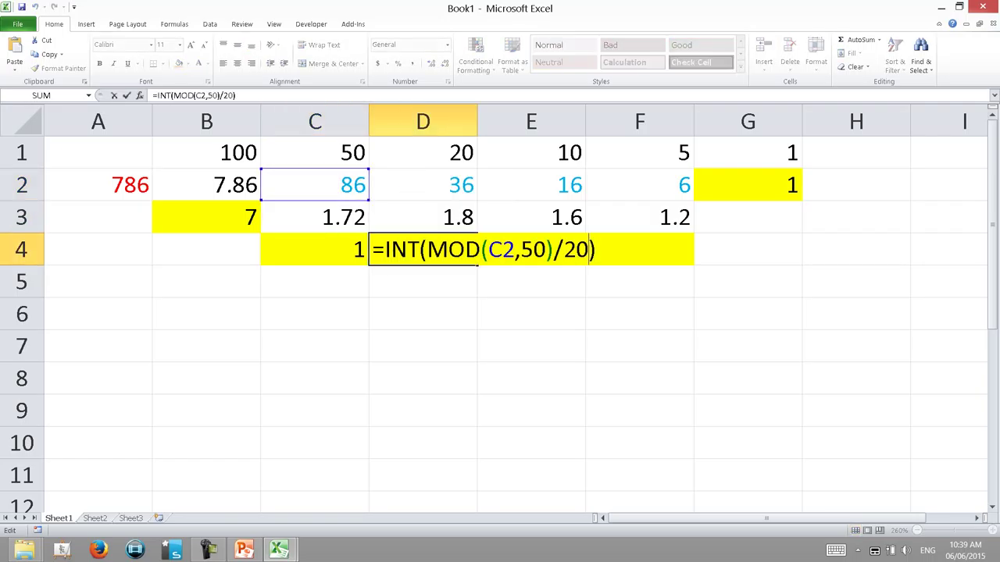
key(Left)
key(Left)
key(Left)
key(Left)
key(shift+Left)
key(shift+Left)
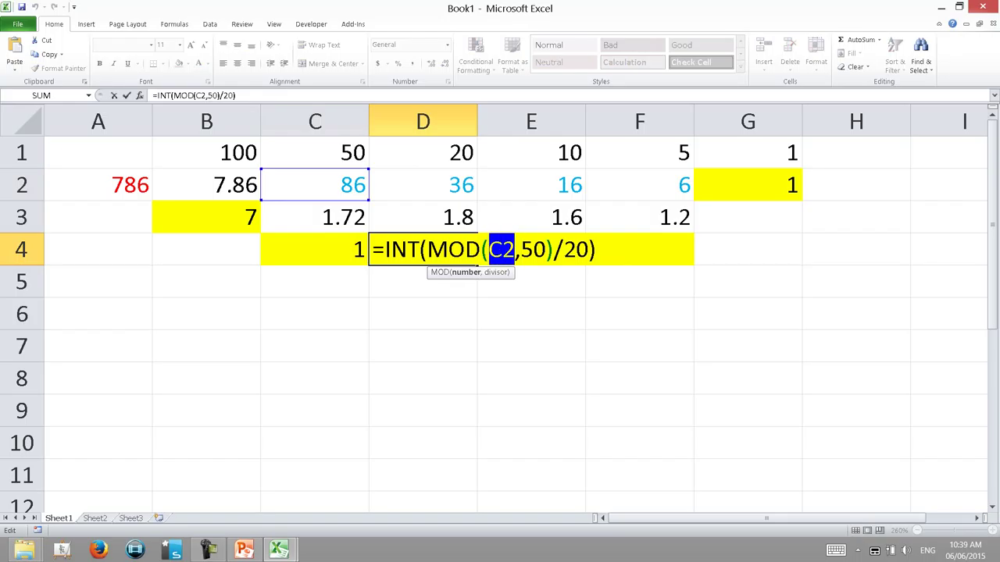
key(ctrl+v)
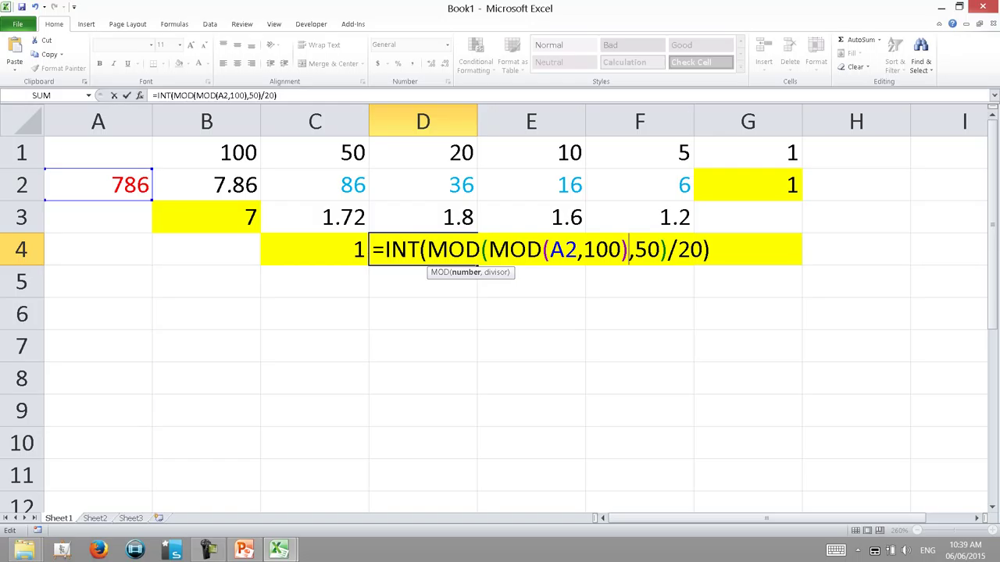
key(Return)
click(531, 249)
key(F2)
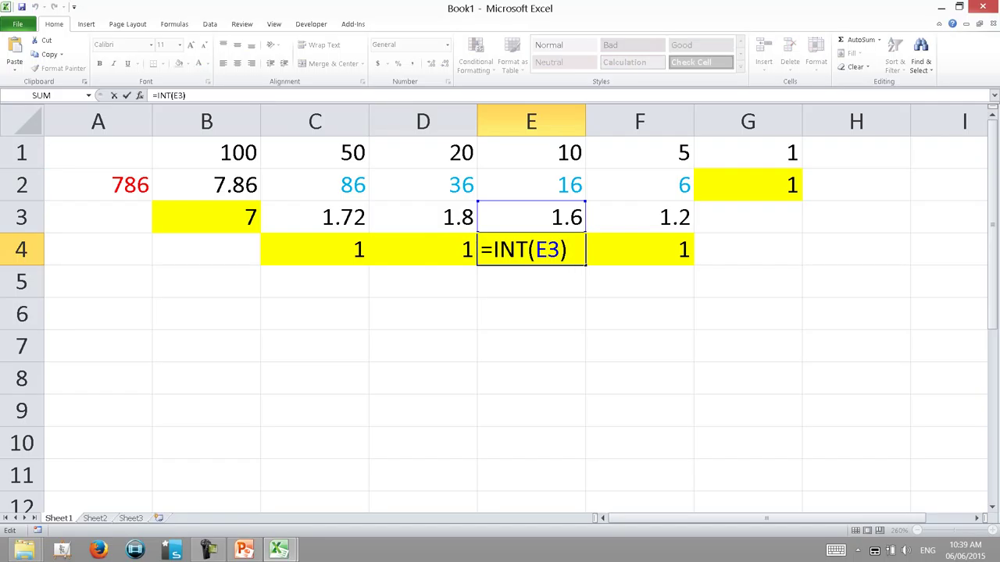
In E4's formula, replace the E3 reference with E3's expression E2/10
key(Escape)
key(Up)
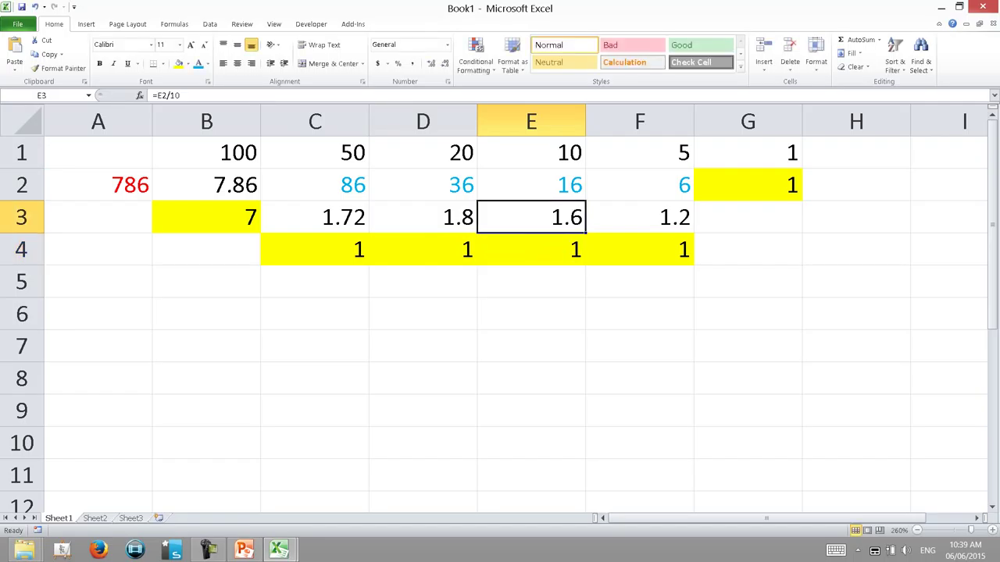
key(F2)
key(shift+Home)
key(shift+Right)
key(ctrl+c)
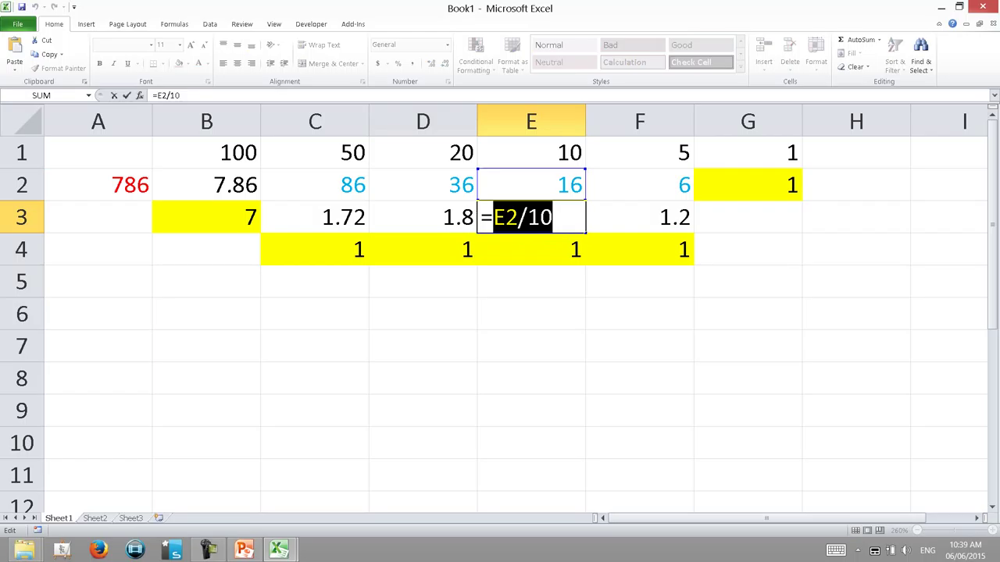
key(Return)
key(F2)
key(Left)
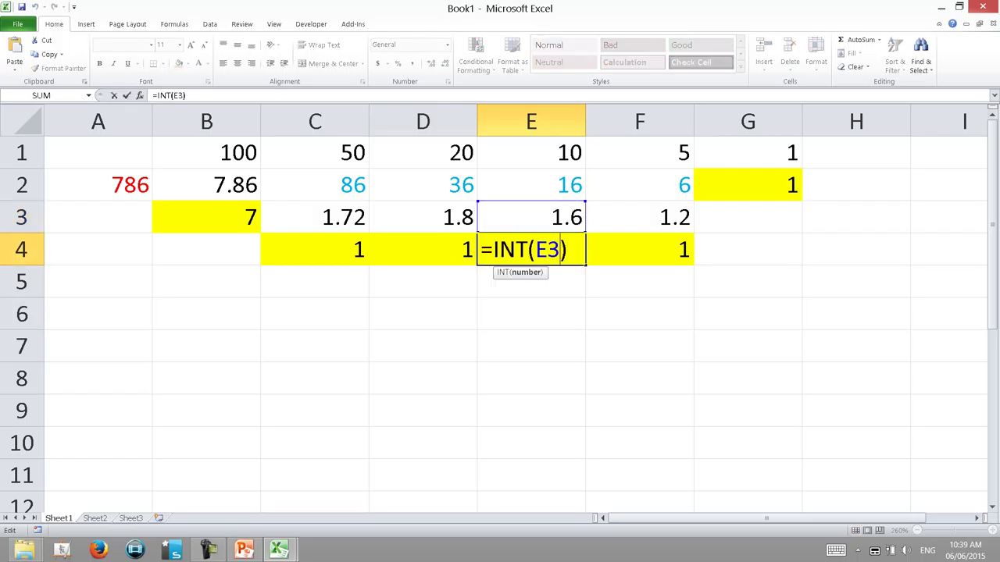
key(shift+Left)
key(shift+Left)
key(ctrl+v)
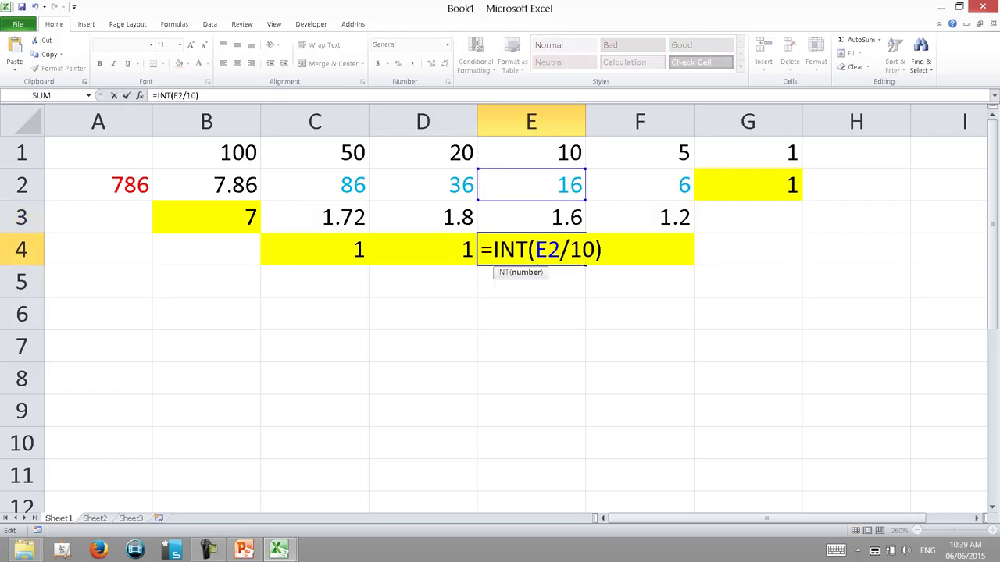
key(Return)
Substitute E2's expression MOD(D2,20) for the E2 reference in E4's formula
key(Up)
key(Up)
key(Up)
key(F2)
key(shift+Home)
key(shift+Right)
key(ctrl+c)
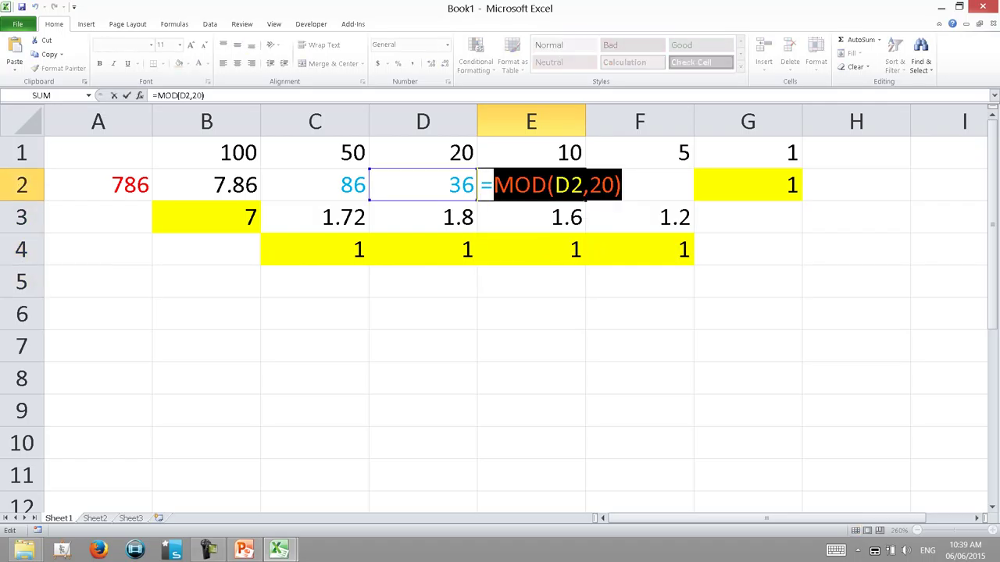
key(Escape)
key(Down)
key(Down)
key(F2)
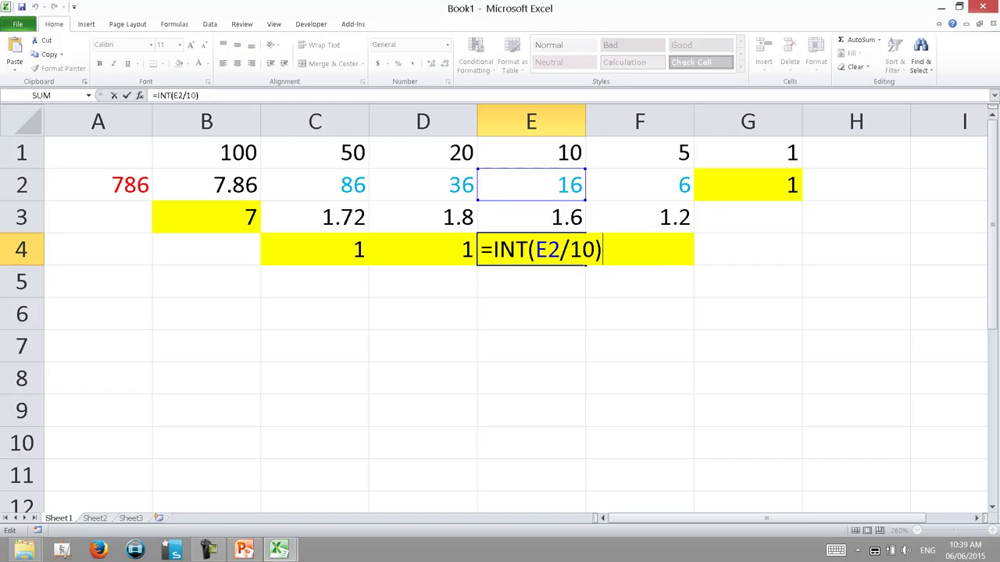
key(Left)
key(Left)
key(Left)
key(Left)
key(Left)
key(shift+Left)
key(shift+Left)
key(ctrl+v)
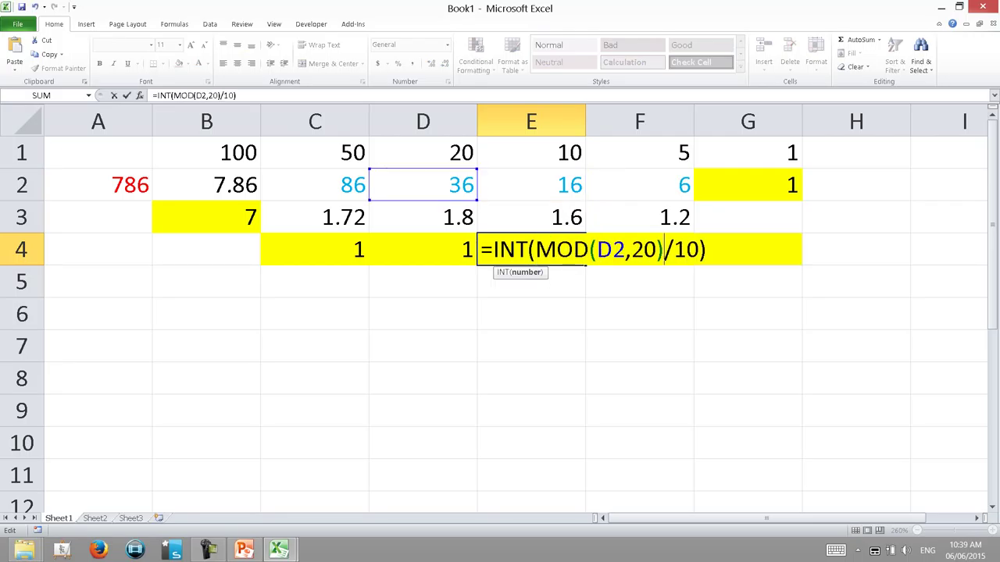
key(Return)
Replace the D2 reference in E4's formula with D2's expression MOD(C2,50)
key(Up)
key(Up)
key(Up)
key(Left)
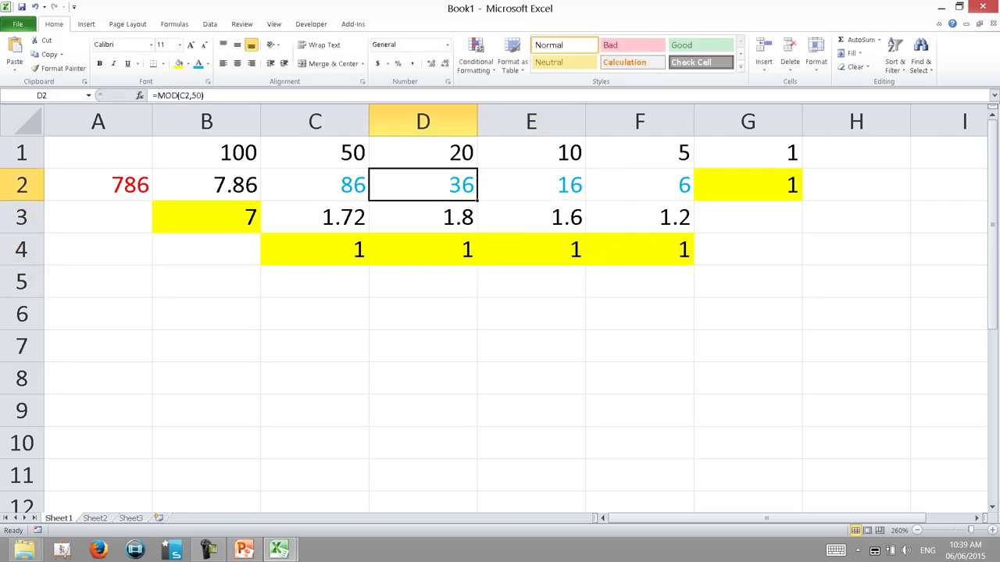
key(F2)
key(shift+Left)
key(shift+Left)
key(shift+Left)
key(ctrl+c)
key(Escape)
key(Down)
key(Down)
key(Right)
key(F2)
key(Left)
key(Left)
key(Left)
key(Left)
key(Left)
key(Left)
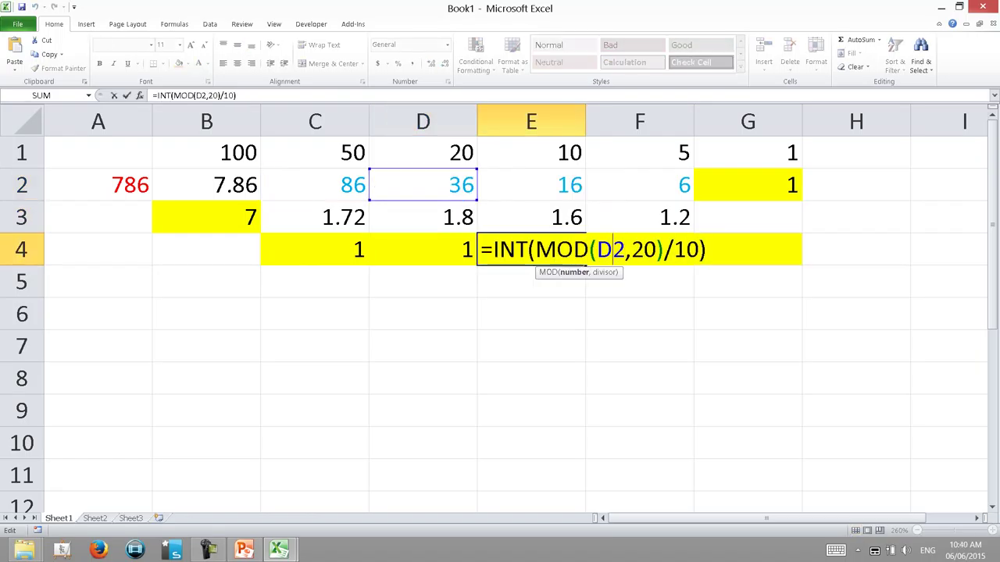
key(shift+Left)
key(shift+Left)
key(ctrl+v)
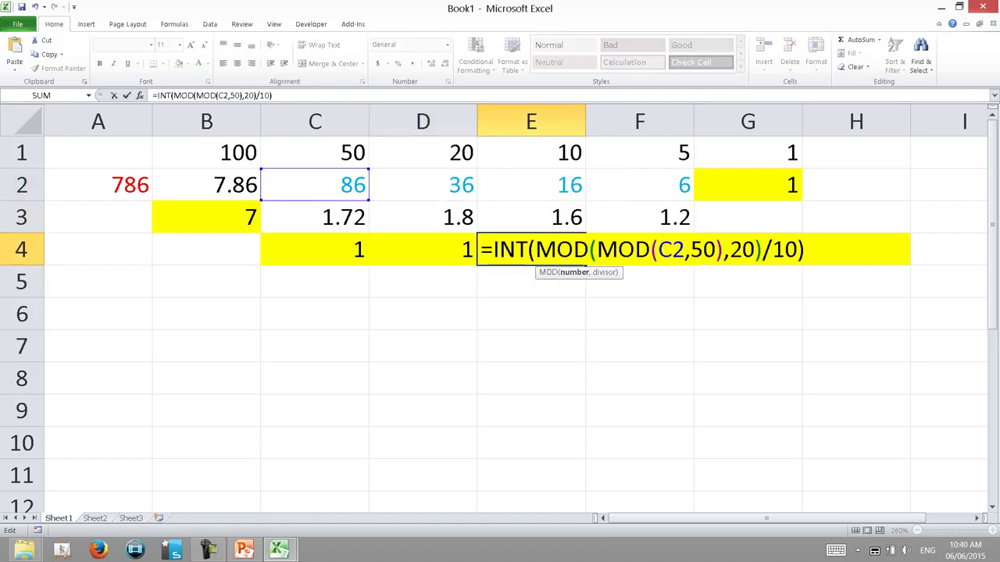
key(Return)
Replace C2 with MOD(A2,100), so E4 becomes =INT(MOD(MOD(MOD(A2,100),50),20)/10)
key(Up)
key(Up)
key(Up)
key(Left)
key(Left)
key(F2)
key(shift+Home)
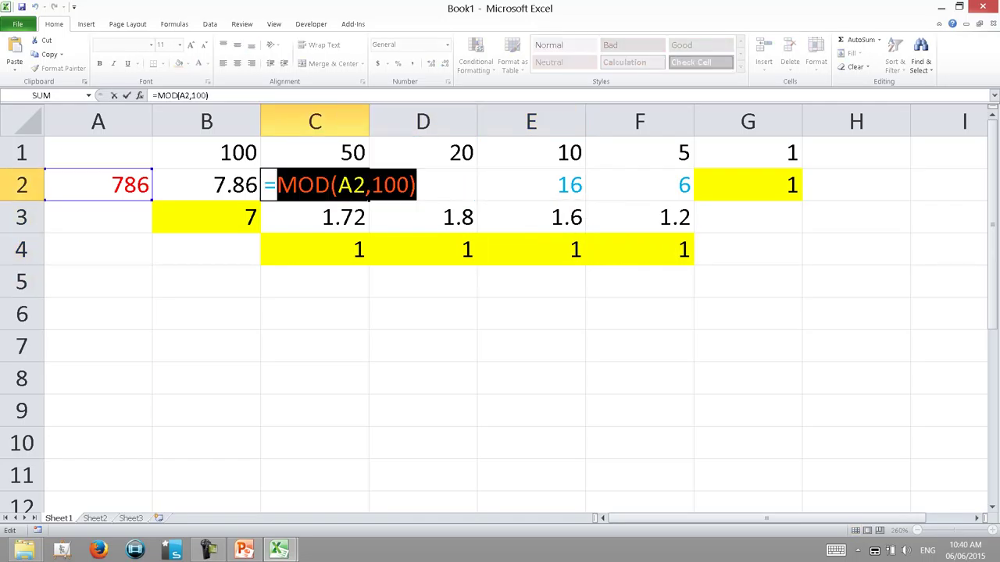
key(Tab)
key(Right)
key(Down)
key(Down)
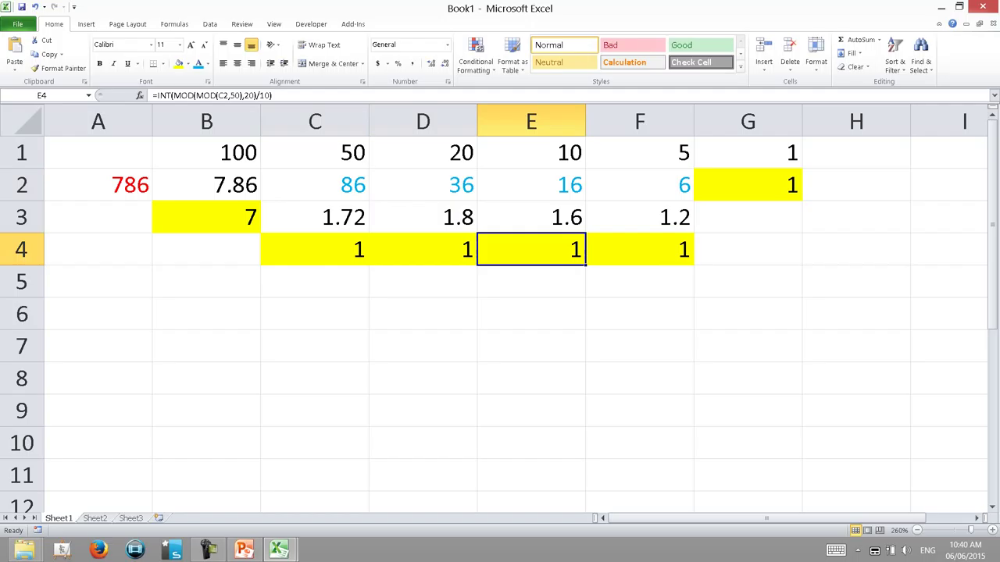
key(F2)
key(Left)
key(Left)
key(Left)
key(Left)
key(Left)
key(Left)
key(shift+Left)
key(shift+Left)
key(ctrl+v)
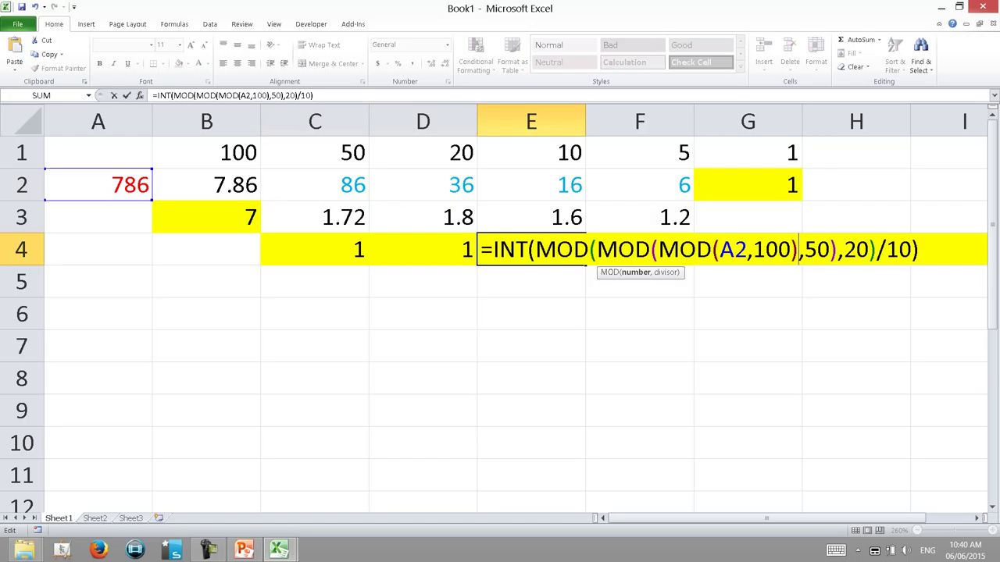
key(Return)
key(Up)
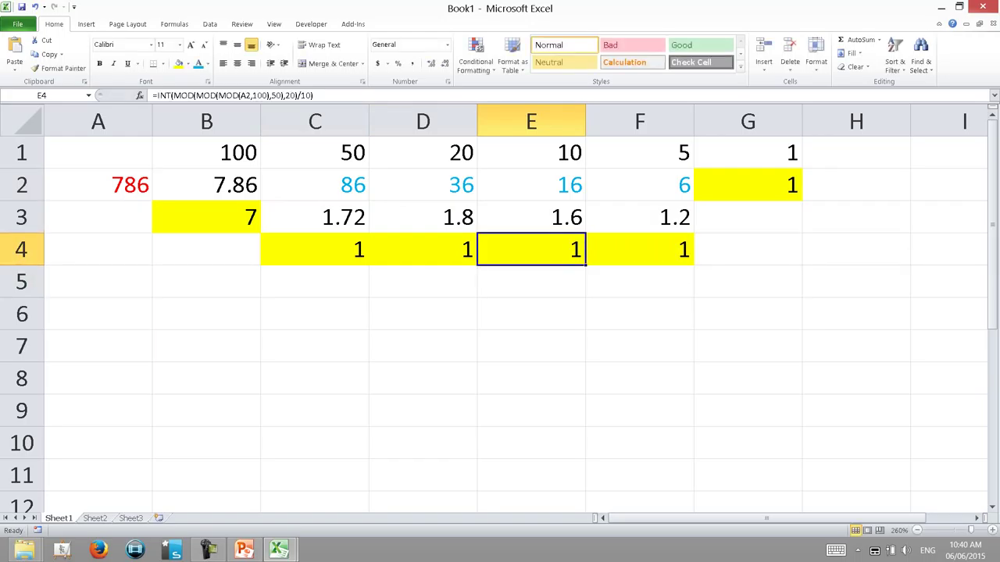
key(Up)
key(Right)
Substitute F3's F2/5 expression into F4's formula, making it INT(F2/5)
key(Down)
key(F2)
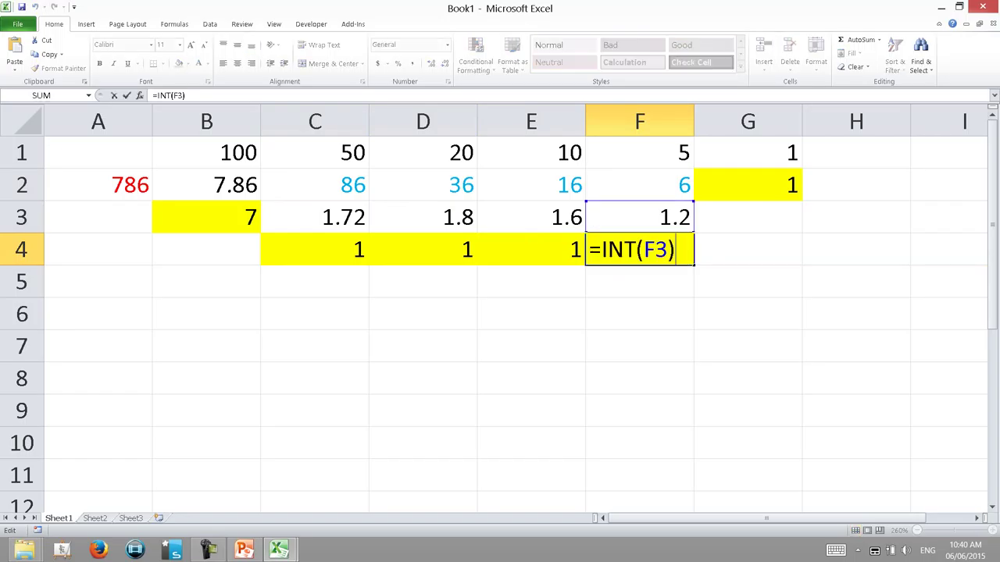
key(Escape)
key(Up)
key(F2)
key(shift+Left)
key(shift+Left)
key(shift+Left)
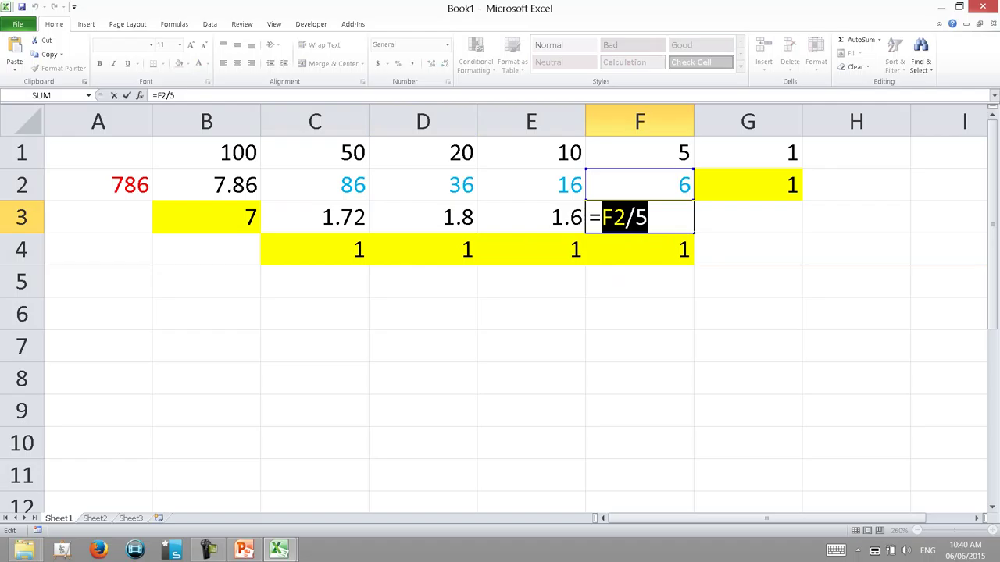
key(End)
key(Return)
key(F2)
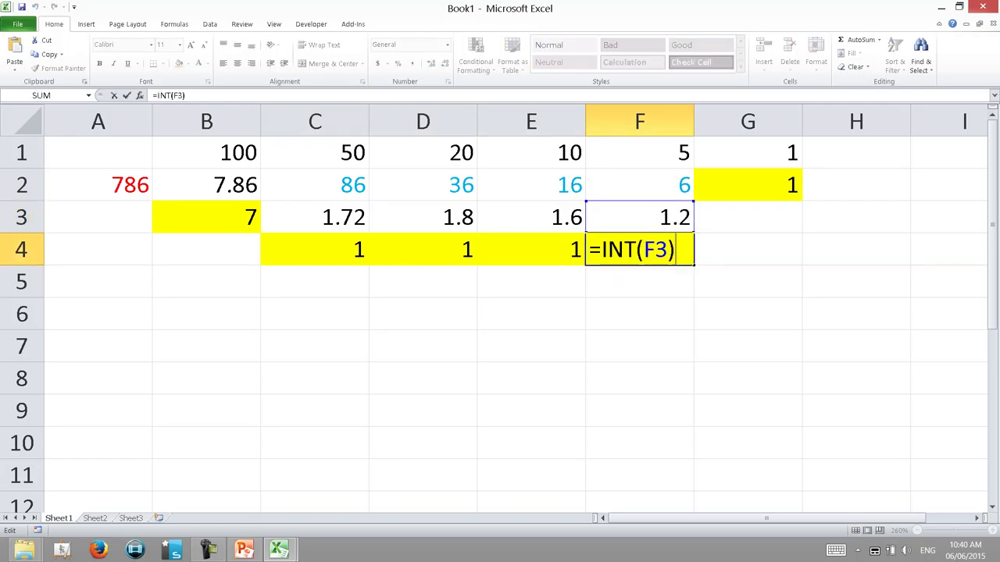
key(Left)
key(shift+Left)
key(shift+Left)
key(ctrl+v)
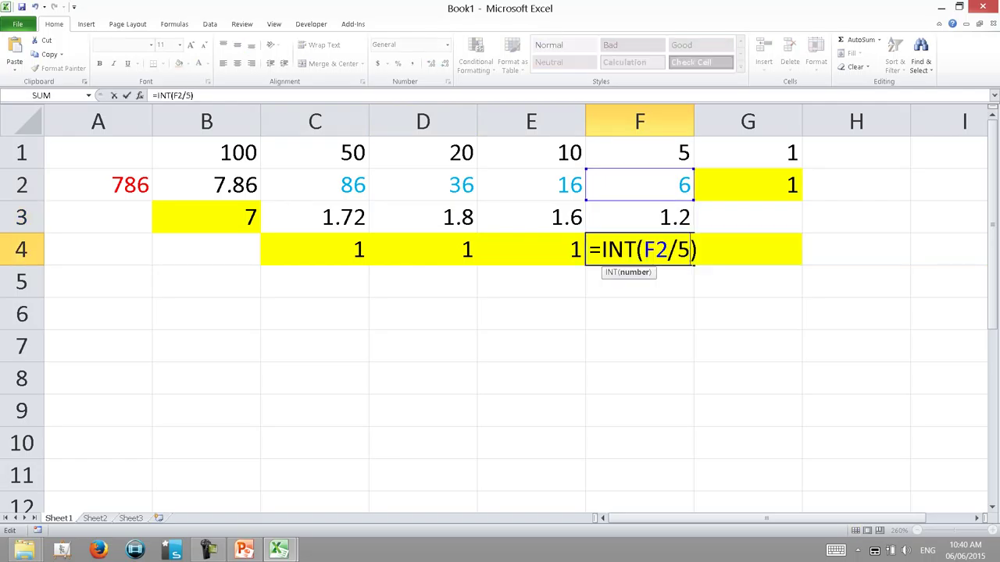
key(Return)
Replace the F2 reference in F4's formula with MOD(E2,10) copied from F2
key(Up)
click(639, 185)
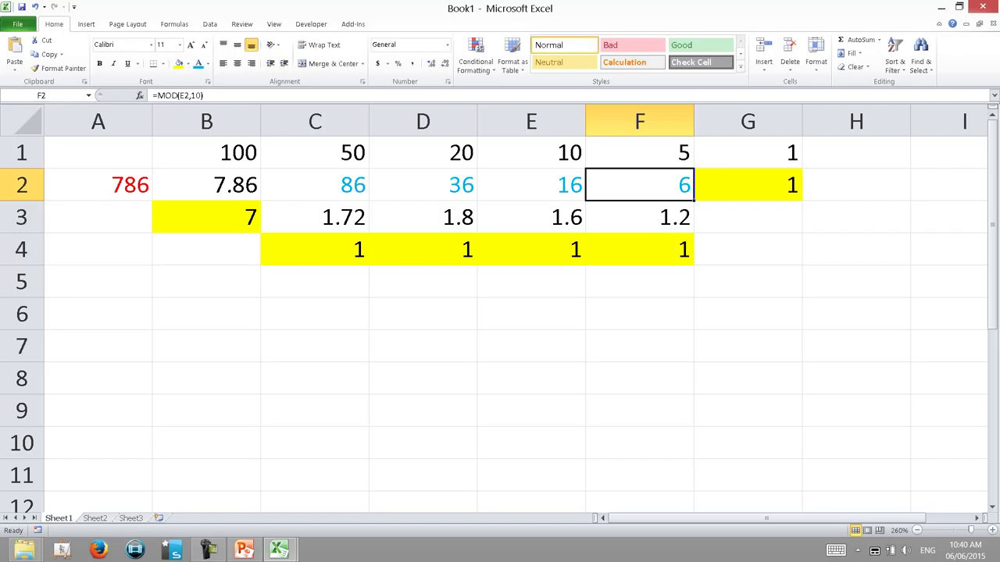
key(F2)
key(shift+Left)
key(shift+Left)
key(shift+Left)
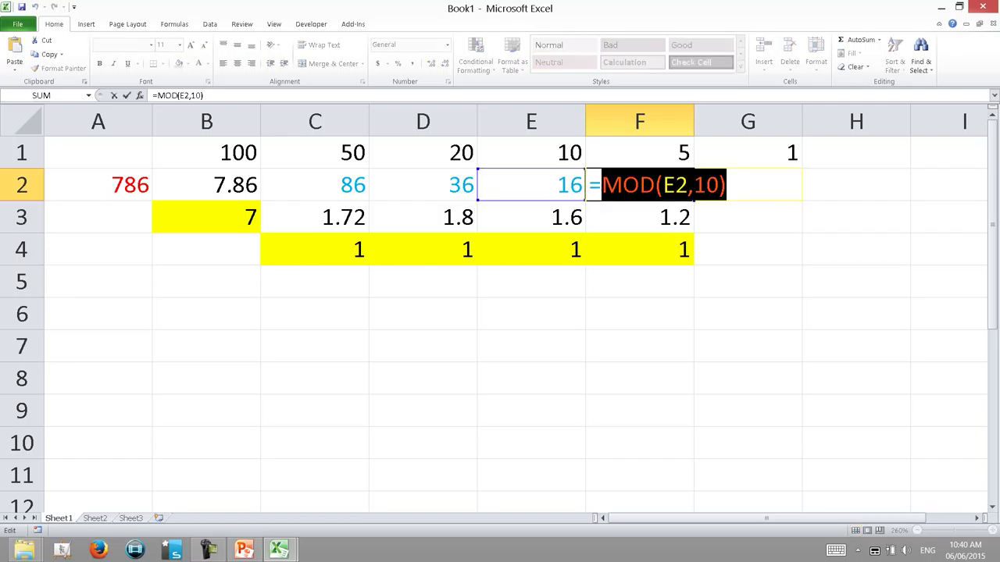
key(ctrl+c)
key(Return)
key(Down)
key(F2)
key(Left)
key(Left)
key(Left)
key(shift+Left)
key(shift+Left)
key(ctrl+v)
key(Return)
Replace the E2 reference in F4's formula with MOD(D2,20) copied from E2
key(Up)
key(Up)
key(Up)
key(Left)
key(F2)
key(shift+Home)
key(shift+Right)
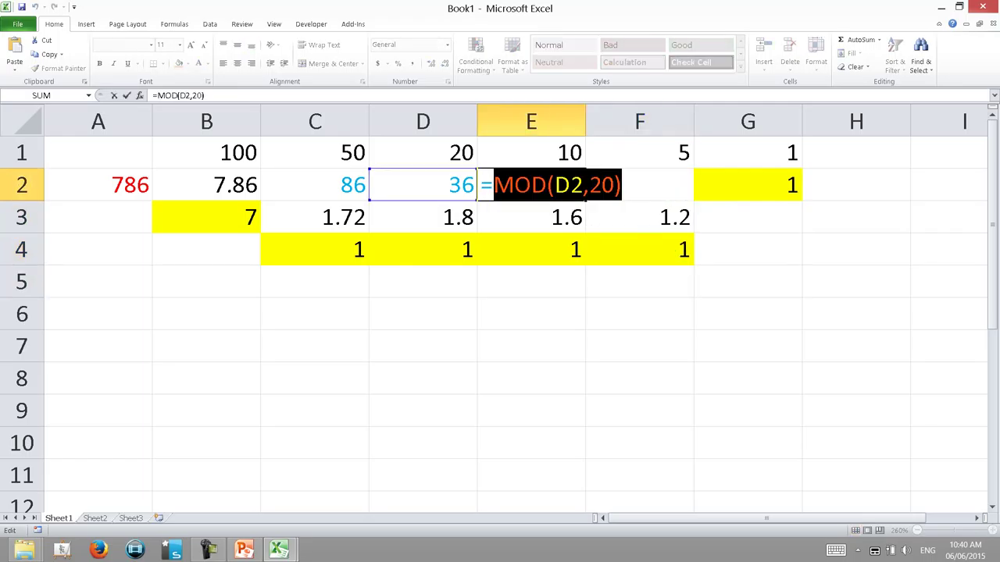
key(ctrl+c)
key(Escape)
key(Down)
key(Down)
key(Right)
key(F2)
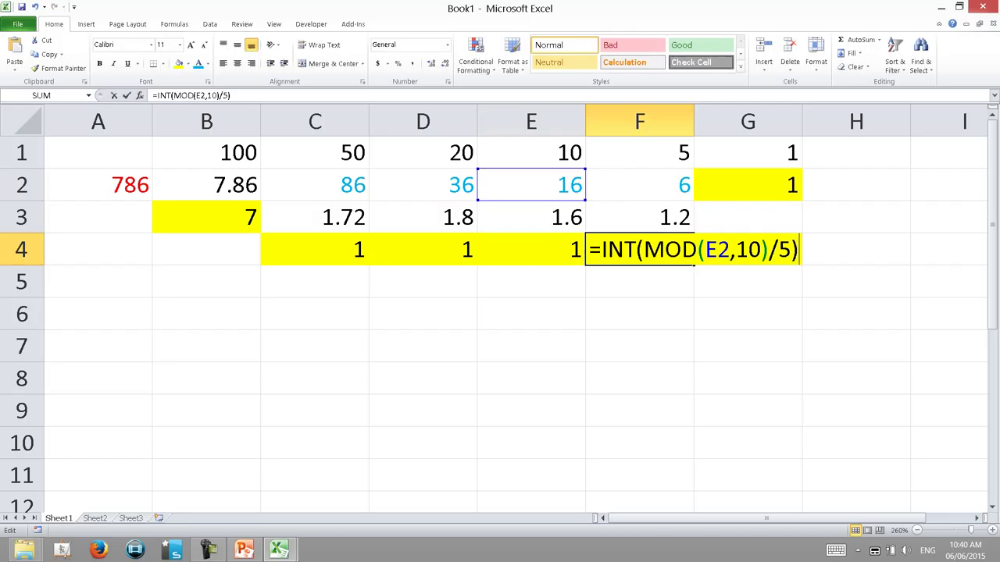
key(Left)
key(Left)
key(Left)
key(Left)
key(Left)
Replace the D2 reference in F4's formula with MOD(C2,50) copied from D2
key(Left)
key(shift+Left)
key(shift+Left)
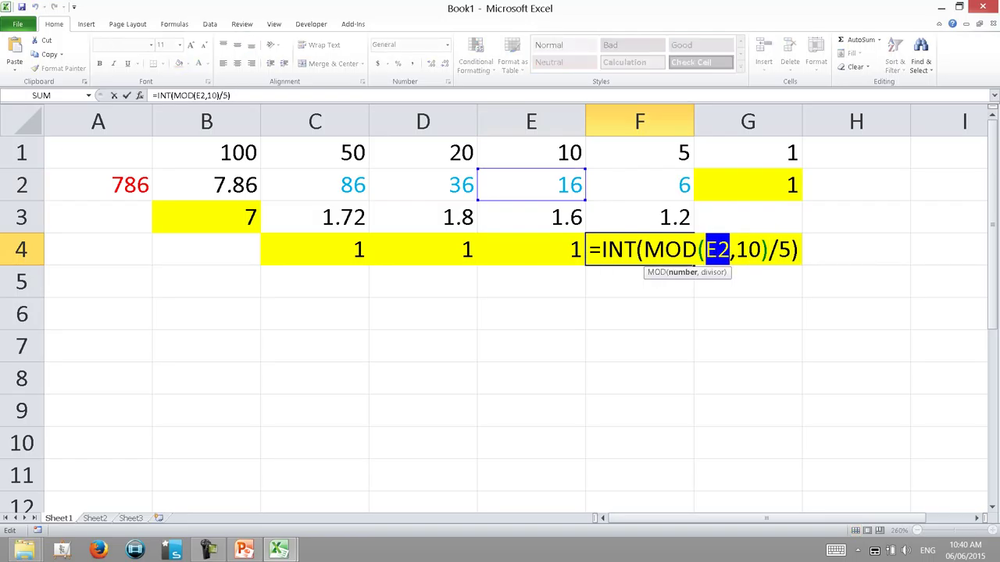
key(ctrl+v)
key(Return)
key(Up)
key(Up)
key(Up)
key(Up)
key(Left)
key(Left)
key(Down)
key(F2)
key(Home)
key(Right)
key(shift+End)
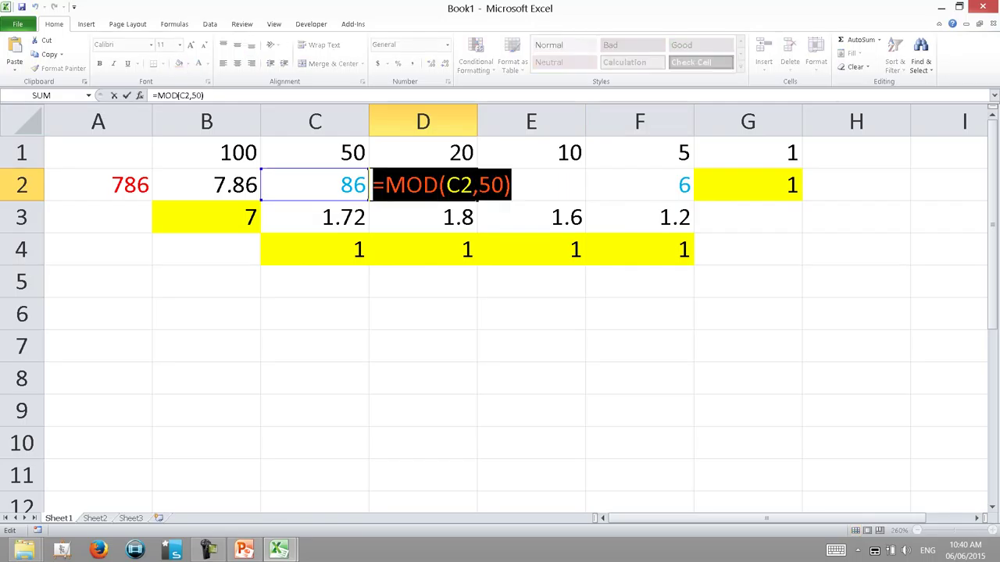
key(Escape)
key(Down)
key(Down)
key(Down)
key(Right)
key(Right)
key(Up)
key(Right)
key(Left)
key(F2)
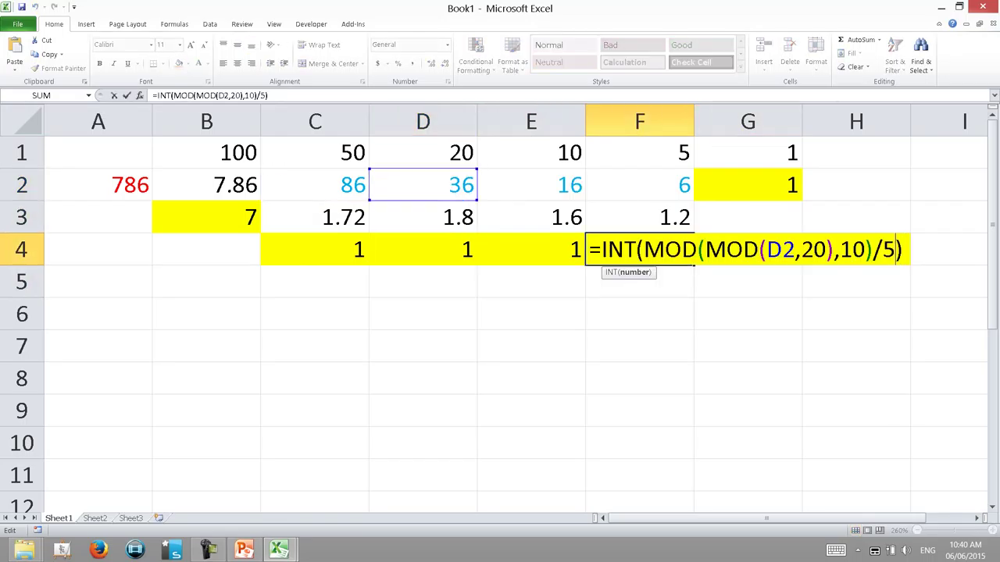
key(Left)
key(Left)
key(Left)
key(shift+Left)
key(shift+Left)
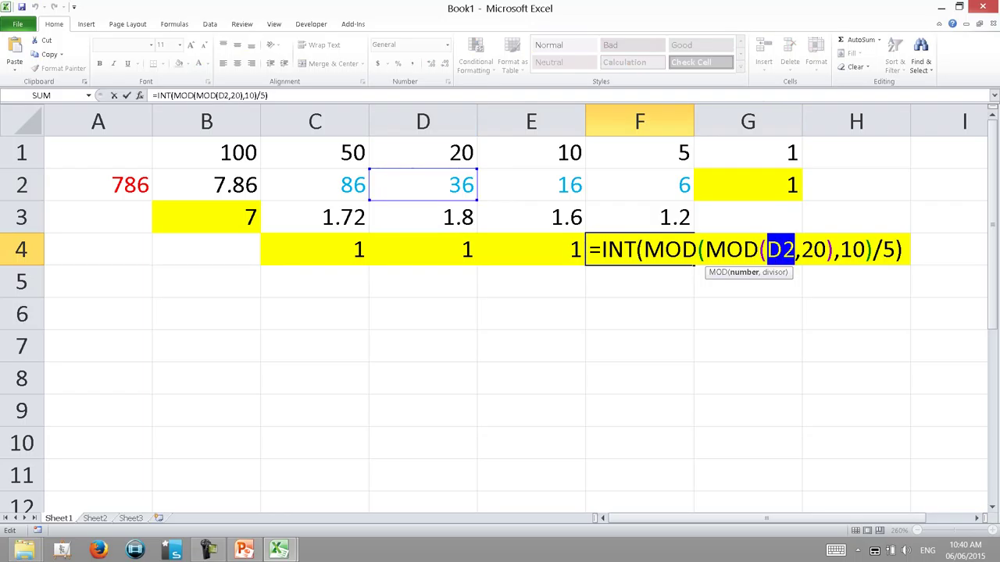
key(ctrl+v)
key(Return)
Replace C2 with MOD(A2,100), giving F4 =INT(MOD(MOD(MOD(MOD(A2,100),50),20),10)/5)
key(Up)
key(Up)
key(Up)
key(Left)
key(Left)
key(Left)
key(F2)
key(shift+Home)
key(shift+Right)
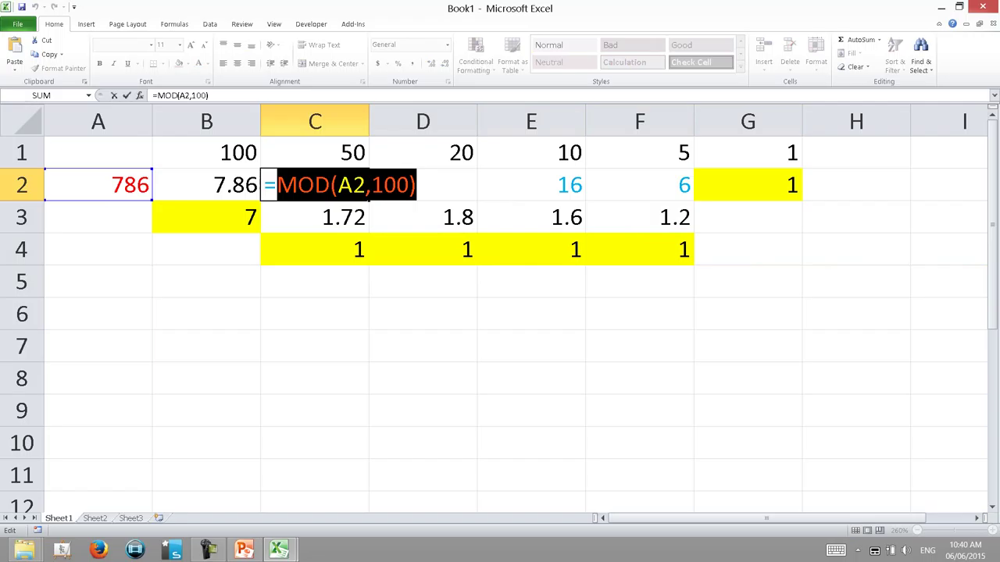
key(Return)
key(Down)
key(Right)
key(Right)
key(Right)
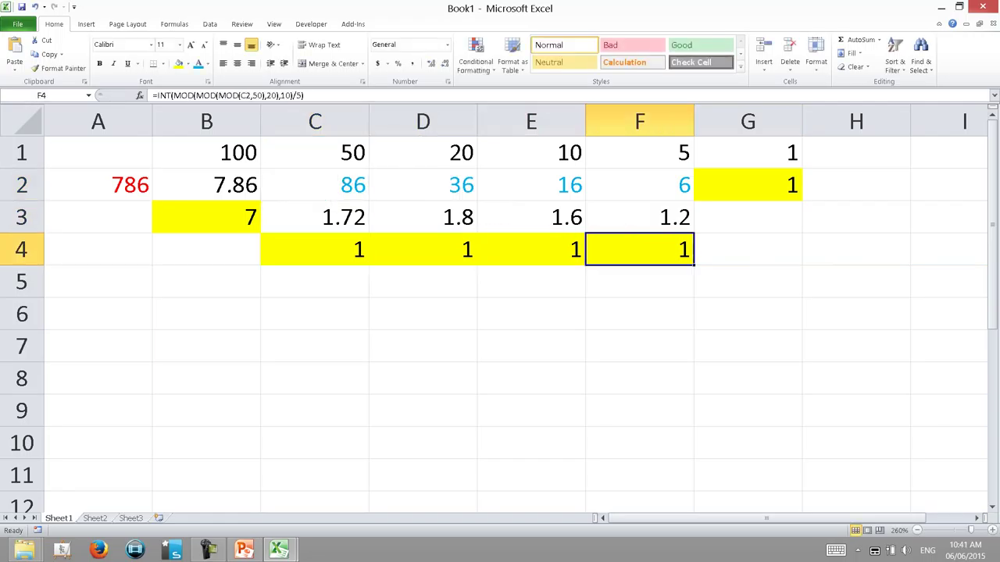
key(F2)
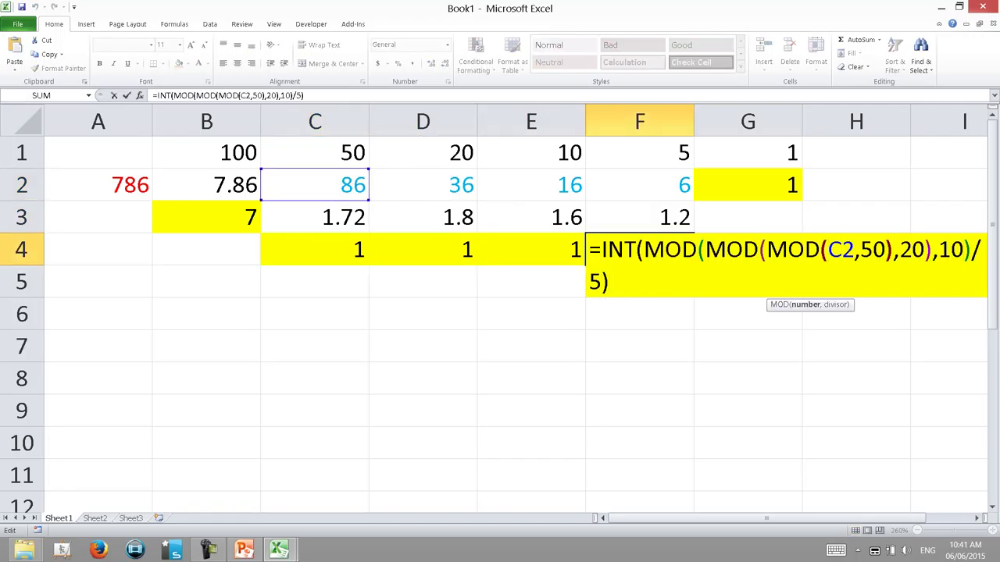
click(854, 249)
key(shift+Left)
key(shift+Left)
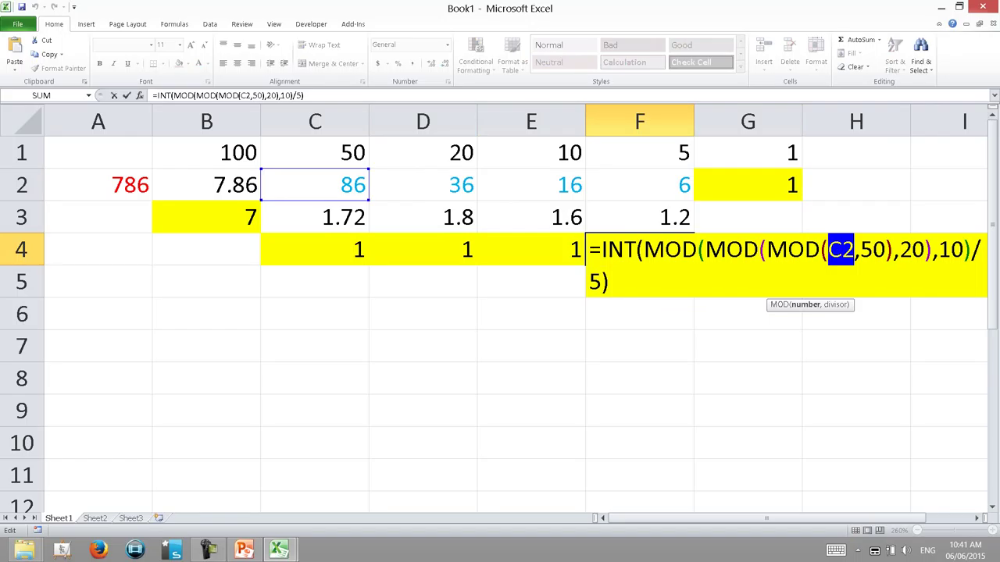
key(ctrl+v)
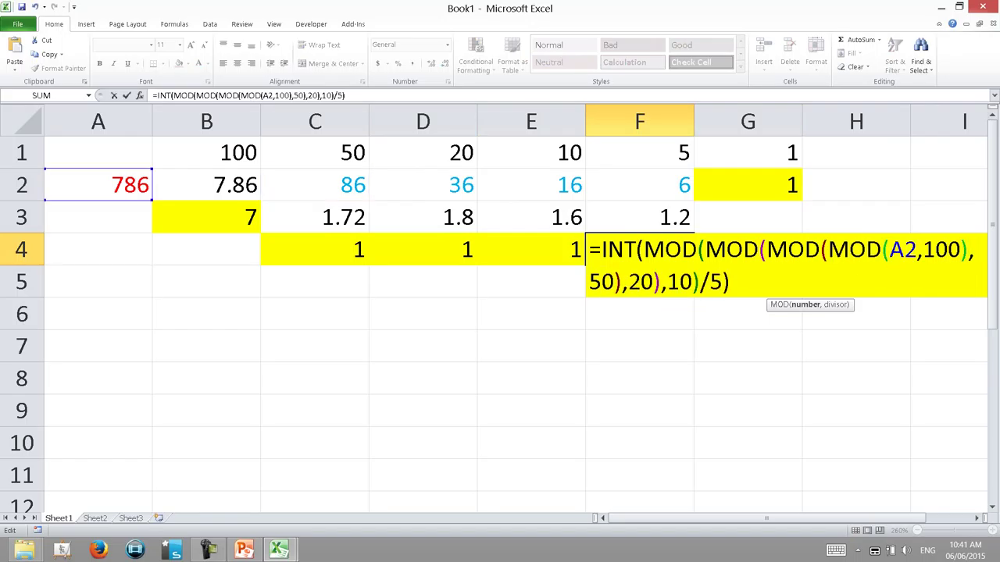
key(Return)
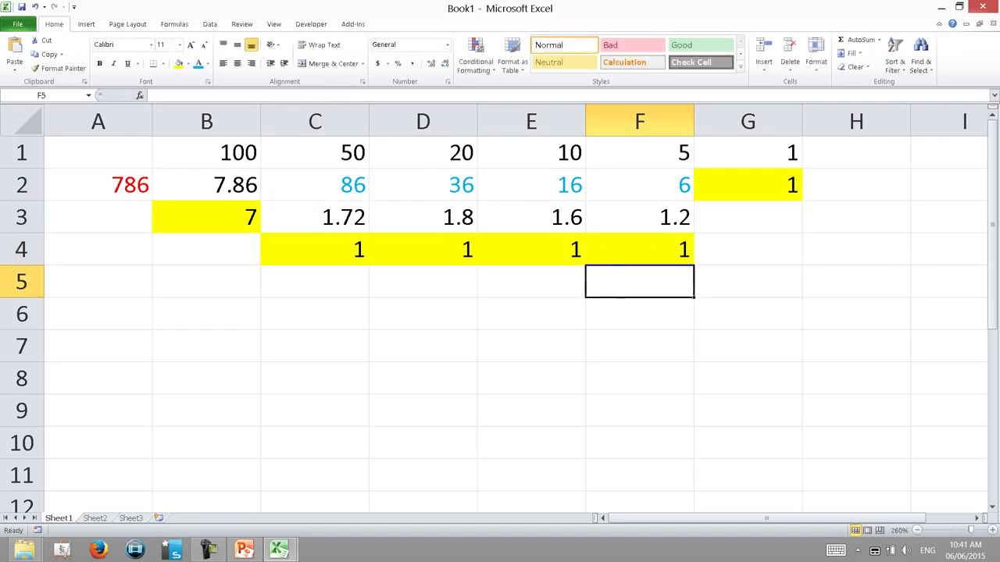
Clear B2 and restore its 7.86 value, then inspect G2's formula
click(206, 184)
key(Delete)
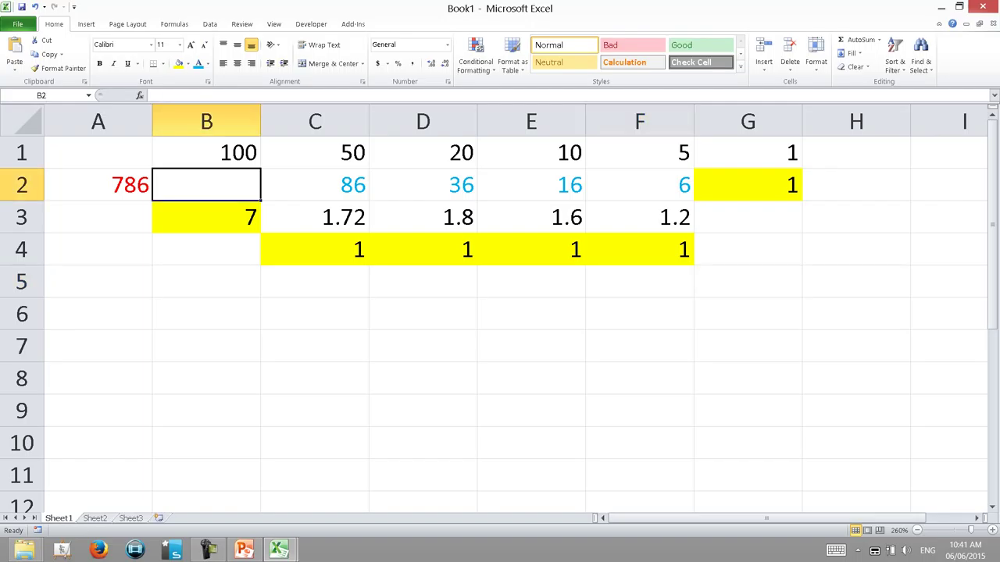
key(ctrl+z)
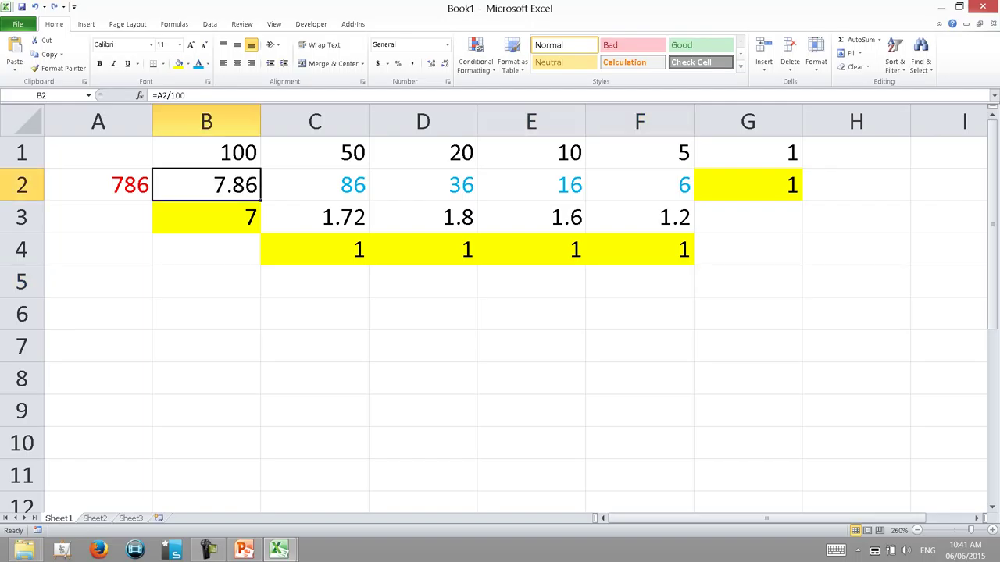
click(747, 185)
double_click(748, 185)
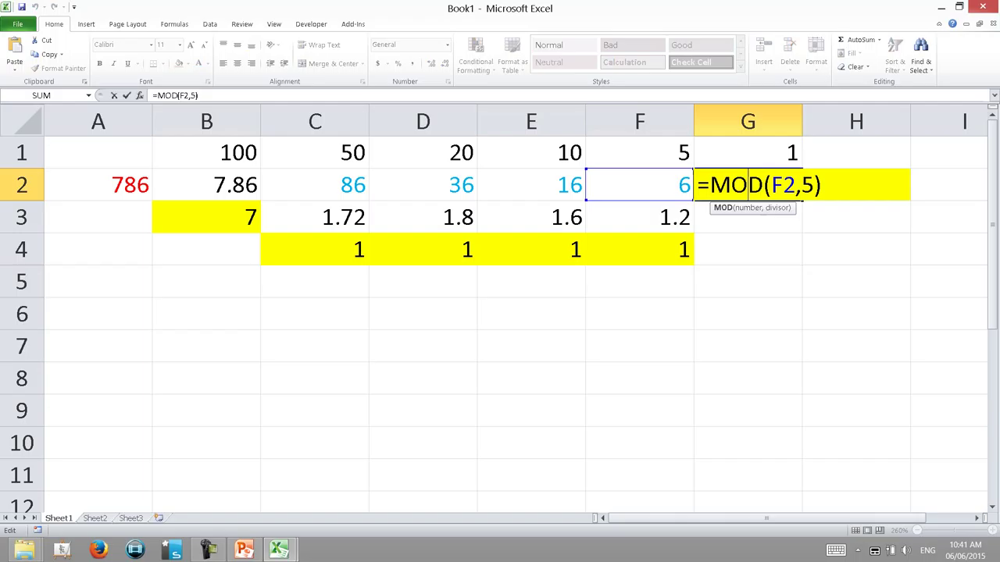
drag(772, 184, 795, 185)
key(Return)
Replace the F2 reference in G2's formula with MOD(E2,10) copied from F2
click(639, 184)
double_click(639, 184)
drag(727, 184, 589, 184)
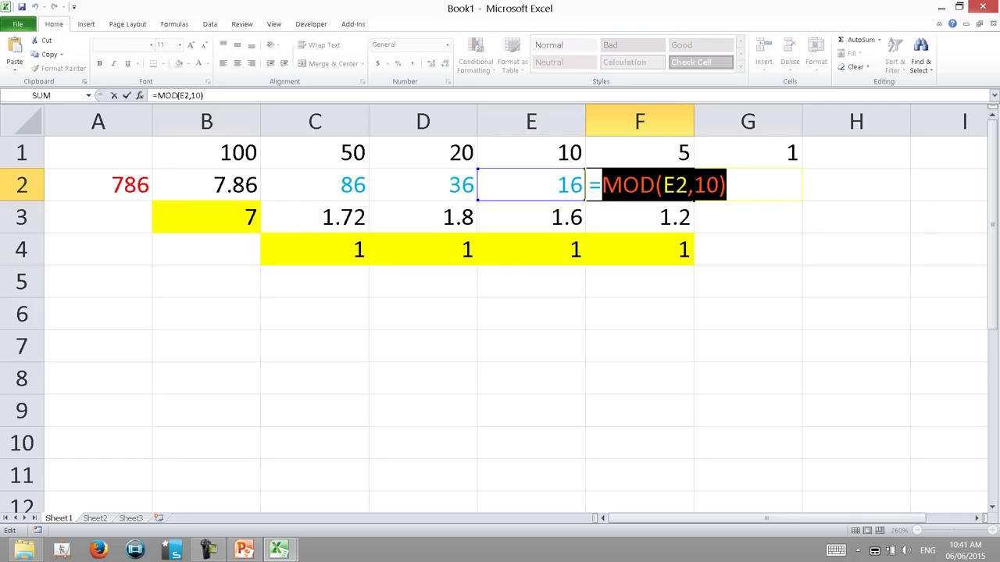
key(Tab)
text(=MOD(F2,5))
key(F2)
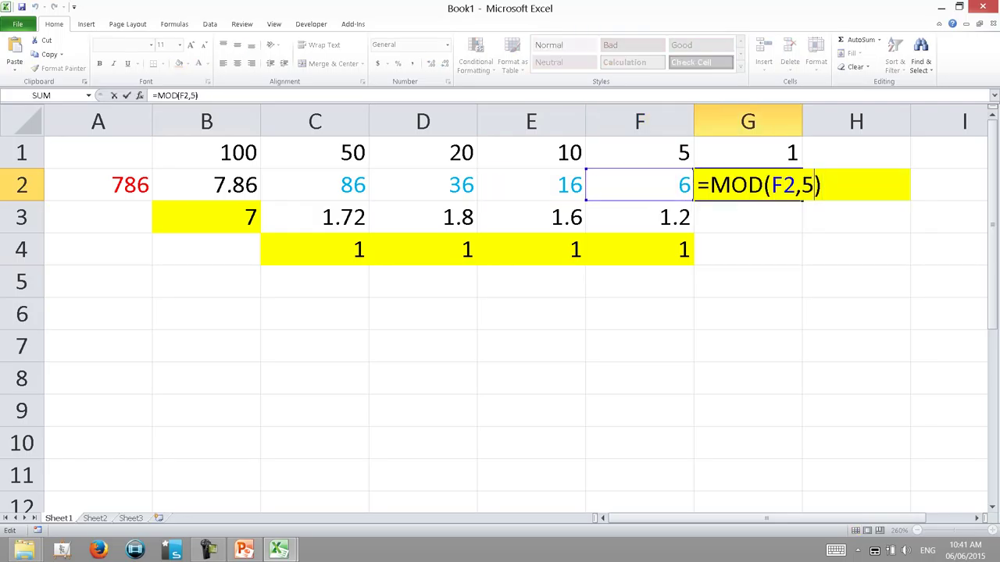
key(Left)
key(Left)
key(Left)
key(shift+Left)
key(shift+Left)
key(ctrl+v)
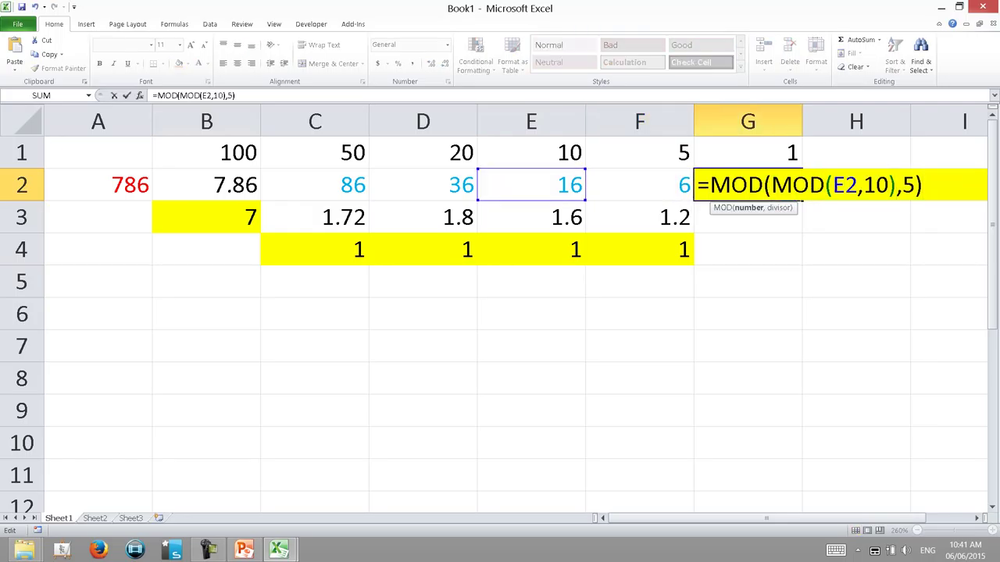
key(Return)
Replace the E2 reference in G2's formula with MOD(D2,20) copied from E2
key(Left)
key(Left)
key(Up)
key(Right)
key(F2)
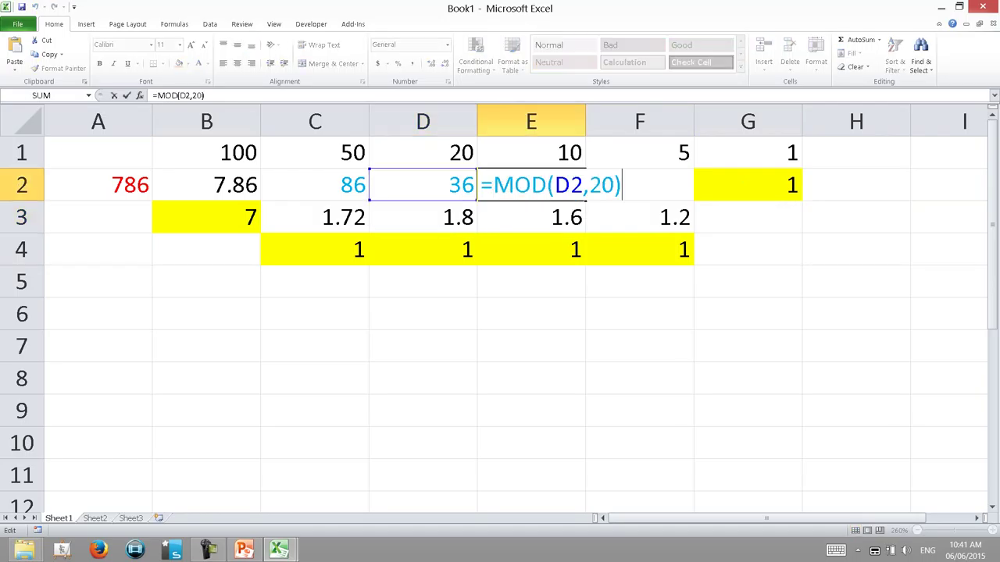
key(shift+Left)
key(shift+Left)
key(shift+Left)
key(Escape)
key(Right)
key(Right)
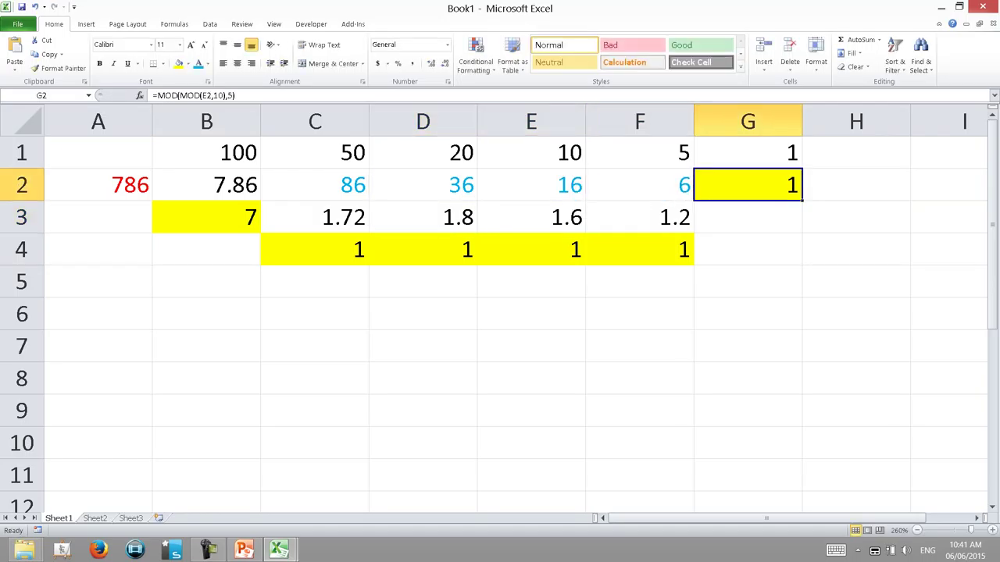
key(F2)
key(Left)
key(Left)
key(Left)
key(Left)
key(Left)
key(Left)
key(shift+Left)
key(shift+Left)
key(ctrl+v)
key(Return)
Discard a stray entry in G3 and replace D2 in G2's formula with MOD(C2,50)
text(\)
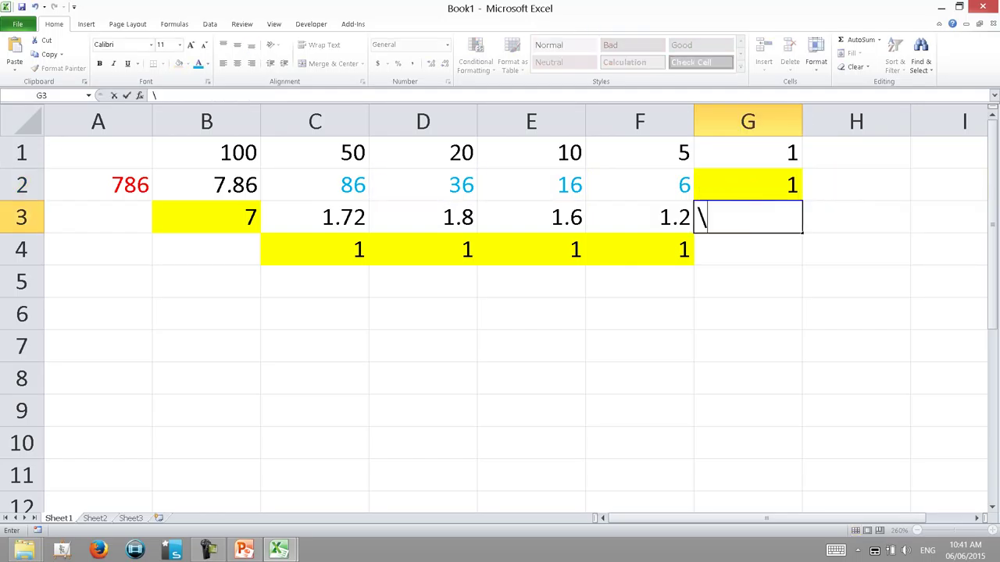
key(Escape)
key(Left)
key(Left)
key(Right)
key(Right)
key(Up)
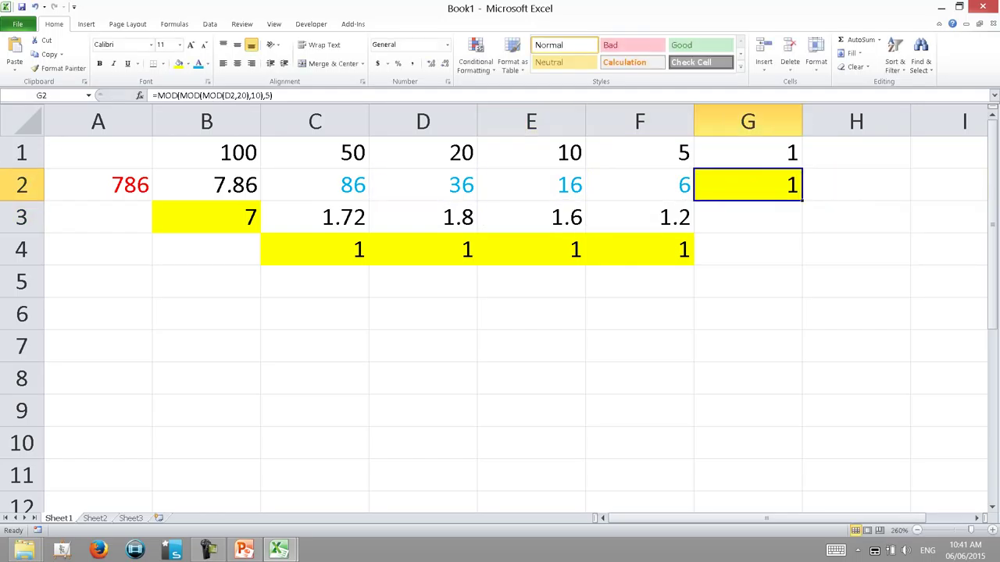
key(F2)
key(Escape)
key(Left)
key(Left)
key(Left)
key(F2)
key(shift+Home)
key(shift+Right)
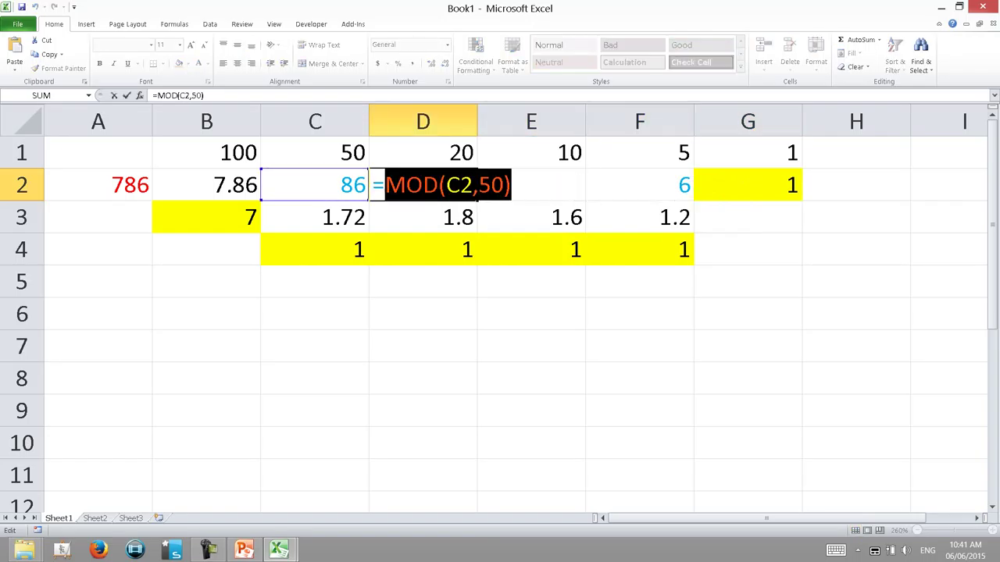
key(Escape)
key(Right)
key(Right)
key(Right)
key(Left)
key(Left)
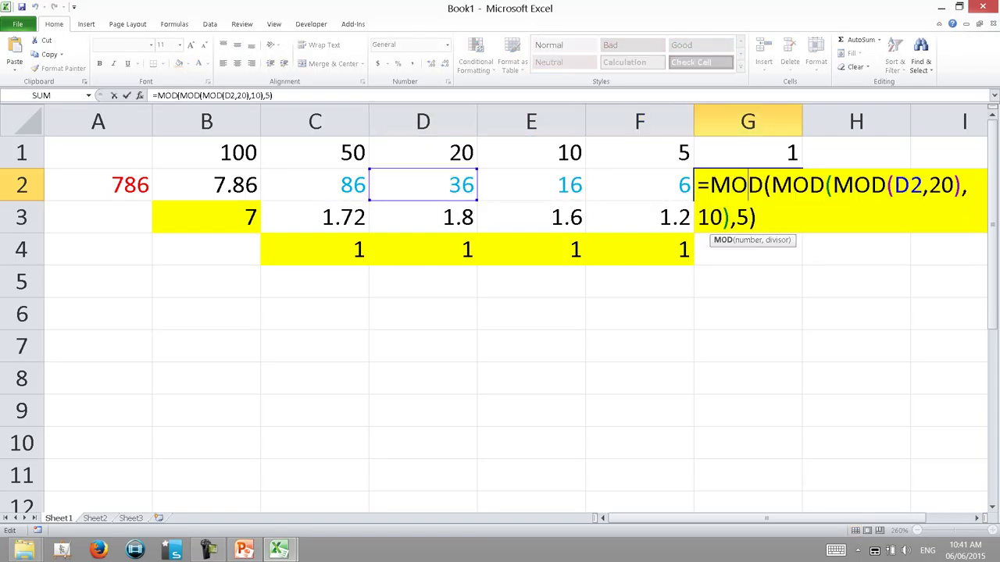
key(Left)
key(Left)
key(Left)
key(Left)
key(Left)
key(Left)
key(Left)
key(Left)
key(shift+Left)
key(shift+Left)
text(MOD(C2,50))
key(ctrl+Return)
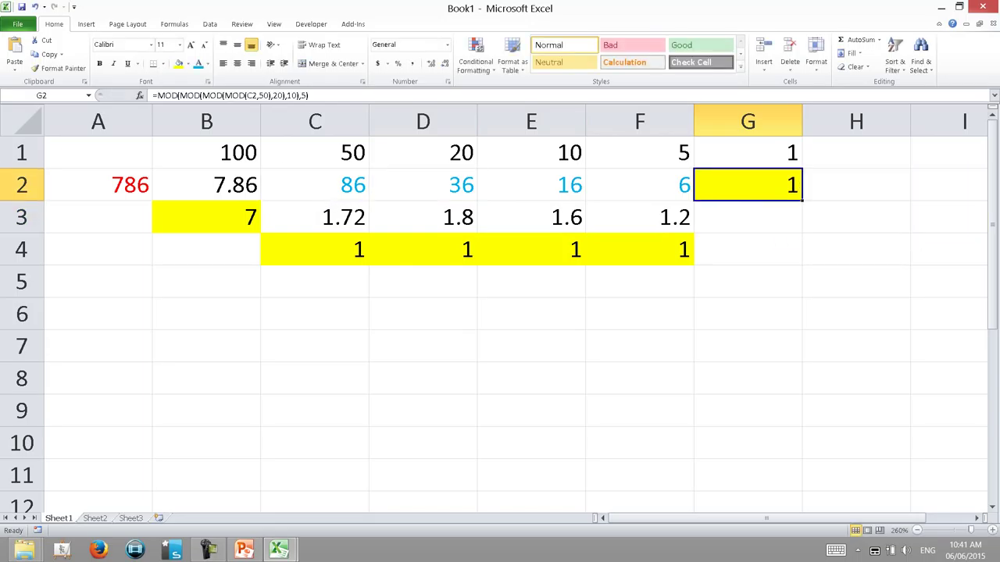
Replace C2 with MOD(A2,100), completing G2's =MOD(MOD(MOD(MOD(MOD(A2,100),50),20),10),5)
key(Left)
key(Left)
key(Left)
key(Left)
key(F2)
key(shift+Left)
key(shift+Left)
key(shift+Left)
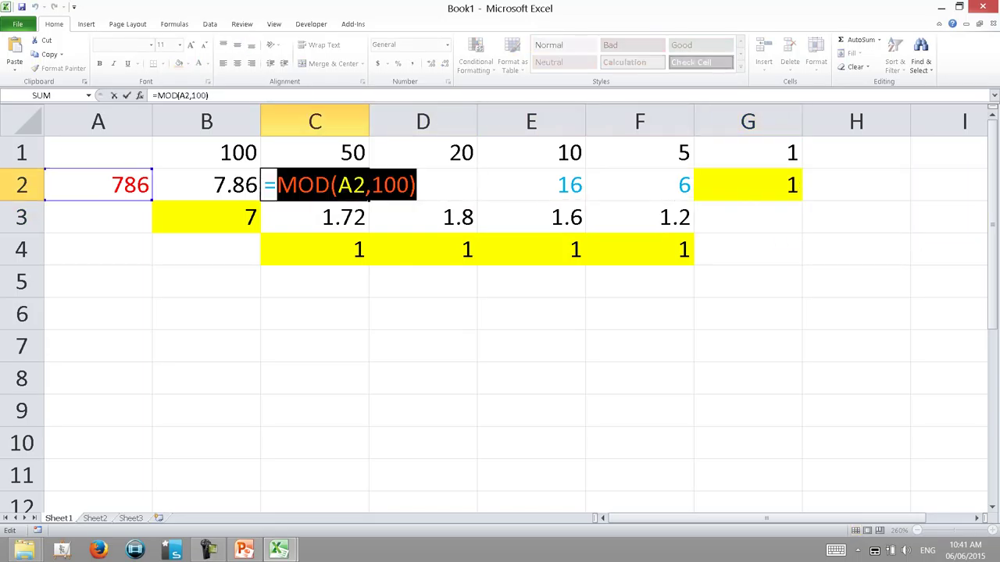
key(Escape)
key(Right)
key(Right)
key(Right)
key(Right)
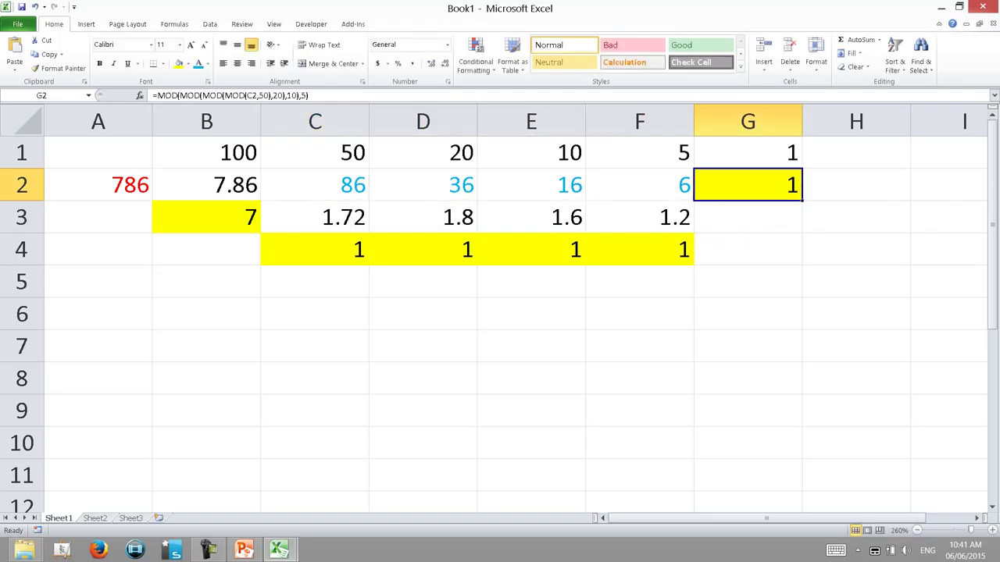
key(F2)
key(Left)
key(Left)
key(Left)
key(Left)
key(Left)
key(Left)
key(shift+Left)
key(shift+Left)
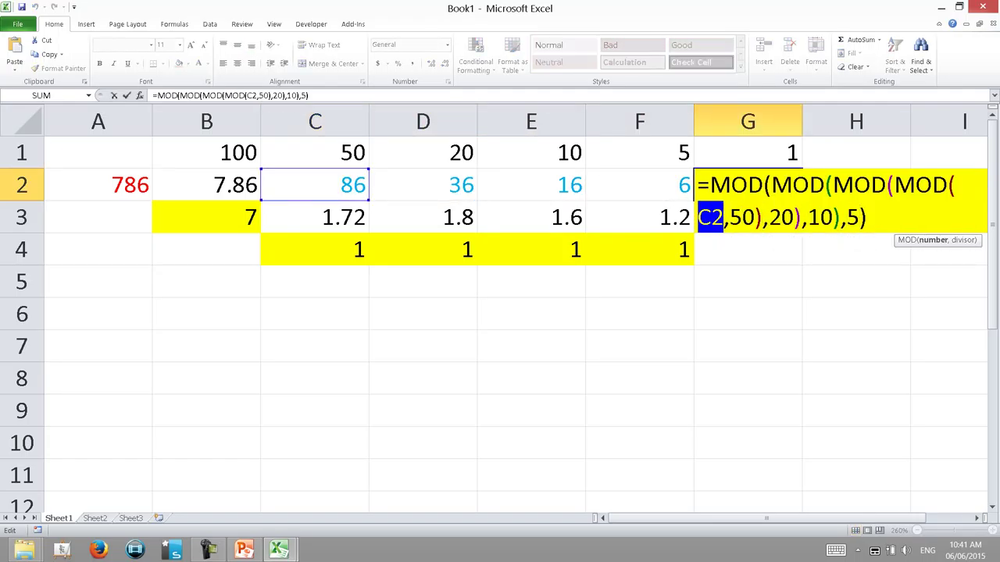
text(MOD(A2,100))
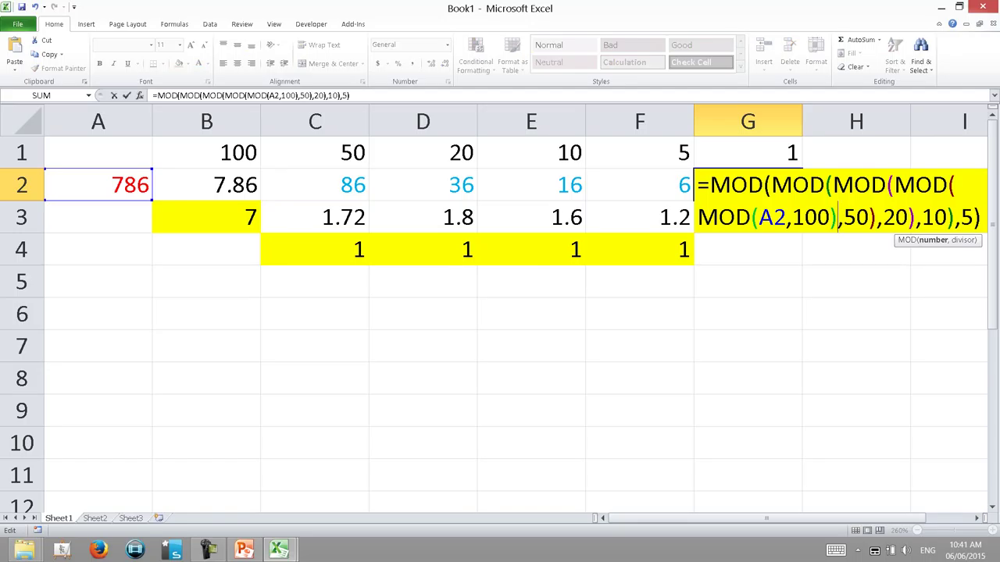
key(Return)
Clear the helper values in B2:F2 and the zeros in C3:F3
key(Up)
key(Left)
key(shift+Left)
key(shift+Left)
key(shift+Left)
key(shift+Left)
key(shift+Left)
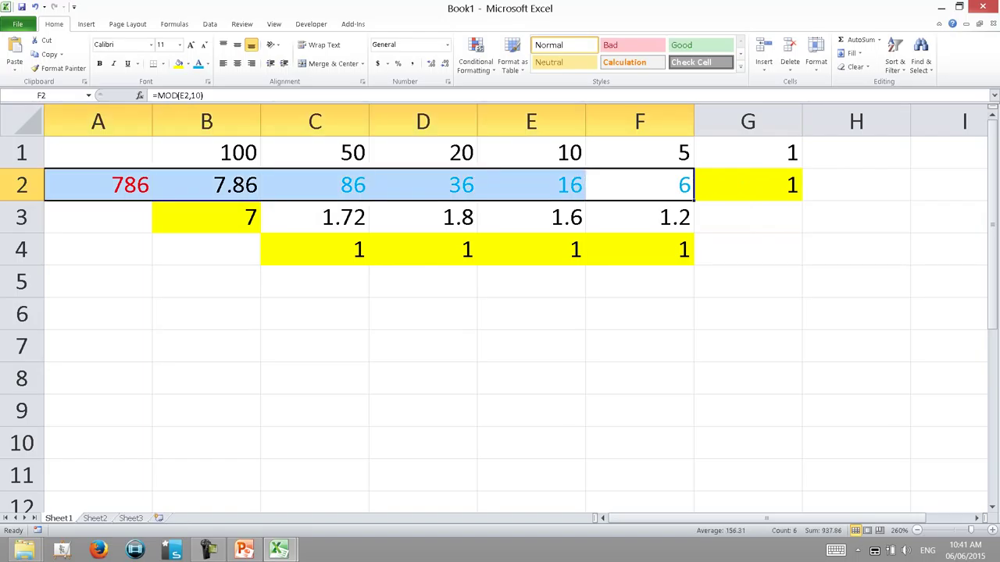
key(shift+Right)
key(Delete)
key(Right)
key(Down)
key(Left)
Move the C4:F4 note-count formulas up to C2:F2 and the 7 from B3 to B2
key(shift+Left)
key(shift+Left)
key(shift+Left)
key(Delete)
key(Down)
key(Left)
key(Right)
key(shift+Left)
key(shift+Left)
key(shift+Left)
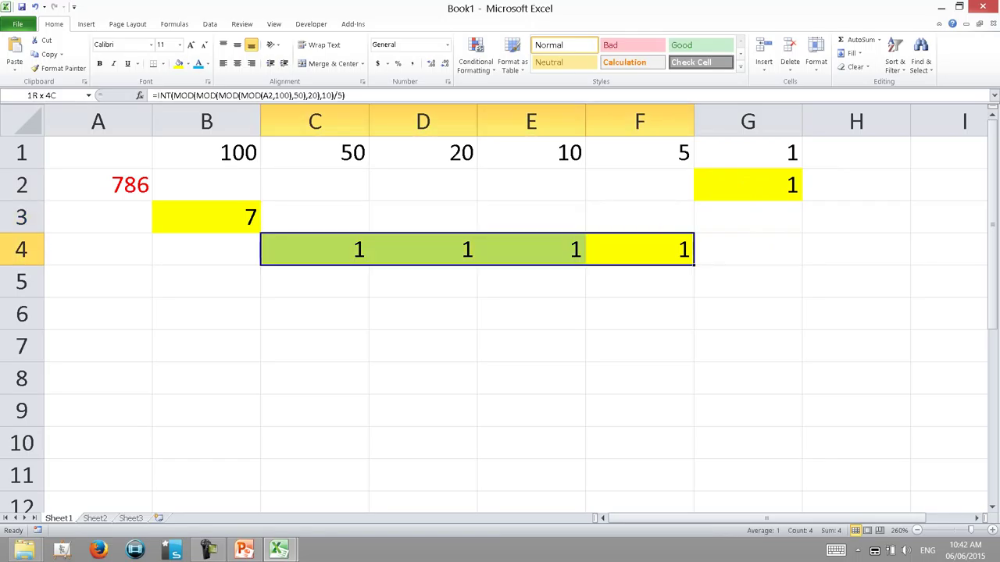
key(ctrl+x)
key(Up)
key(Up)
key(Left)
key(Left)
key(Left)
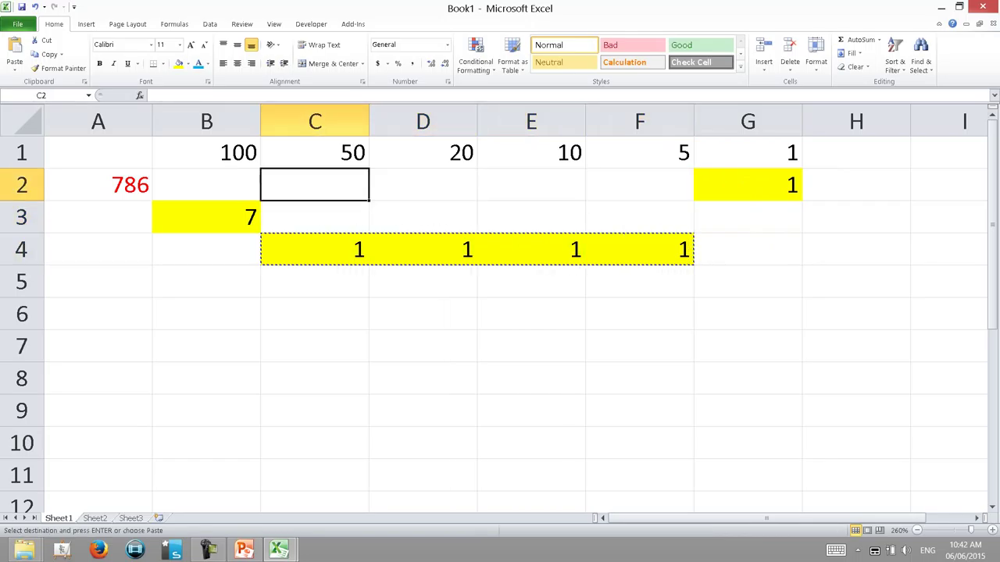
key(ctrl+v)
key(Left)
key(Down)
key(ctrl+x)
key(Up)
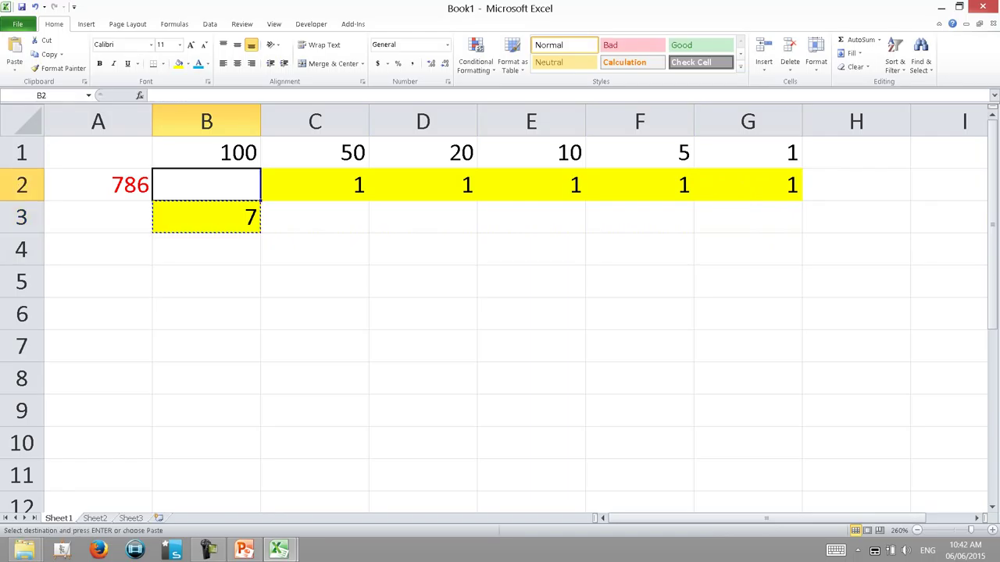
key(ctrl+v)
Fill the B2:G2 formulas down through row 5 with Ctrl+D
key(Right)
key(Right)
key(Right)
key(Right)
key(Left)
key(Left)
key(Left)
key(Left)
key(Left)
key(Right)
key(shift+Right)
key(shift+Right)
key(shift+Right)
key(shift+Right)
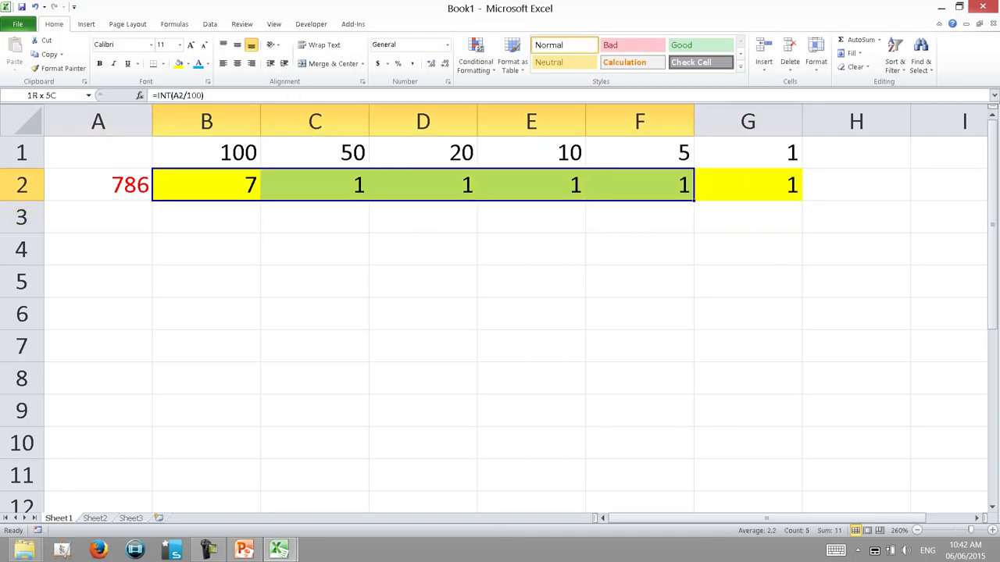
key(shift+Right)
key(shift+Down)
key(shift+Down)
key(shift+Down)
key(ctrl+d)
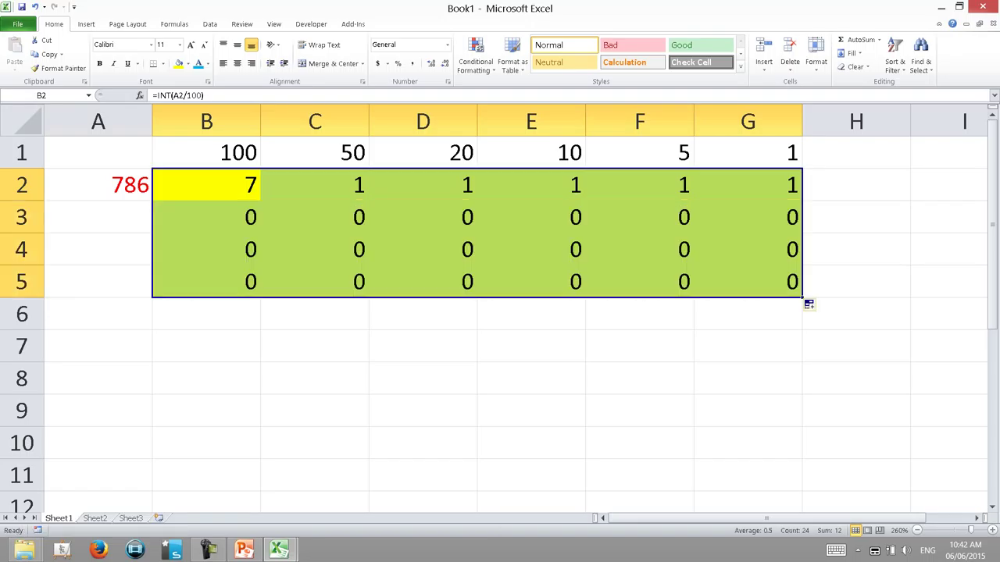
Enter the amounts 829, 2183 and 1206 in A3, A4 and A5
click(98, 216)
text(829)
key(Return)
text(2183)
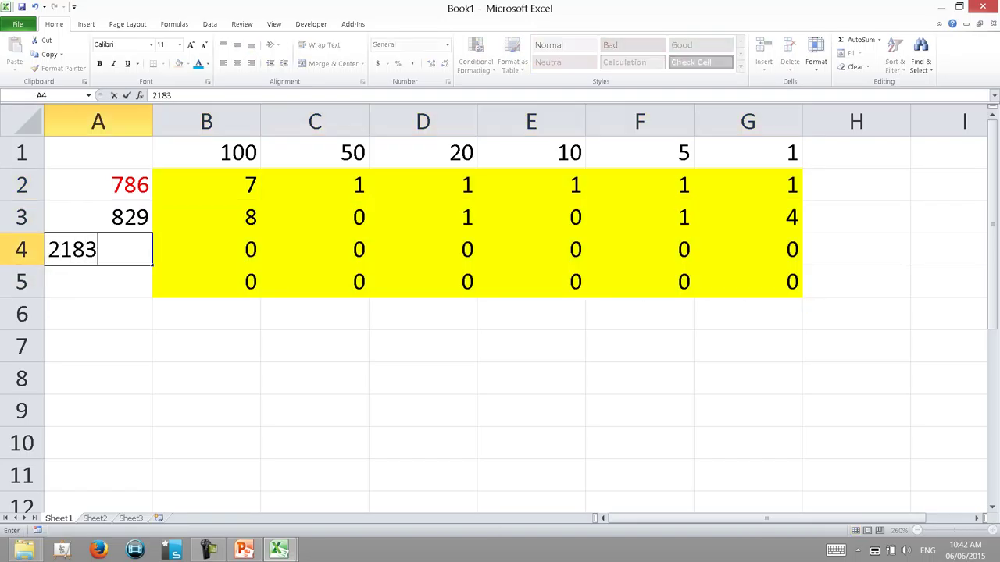
key(Return)
text(12)
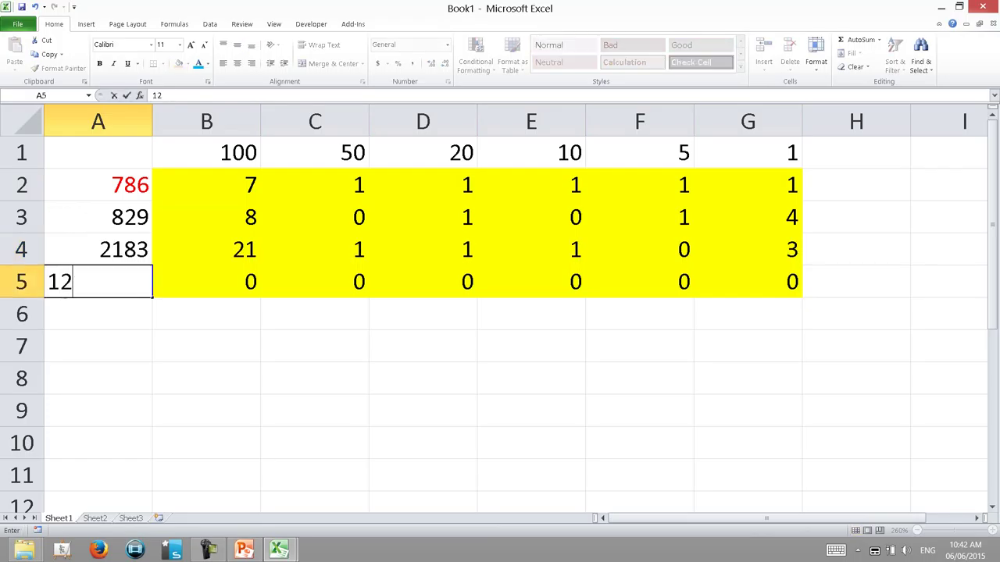
text(06)
key(Return)
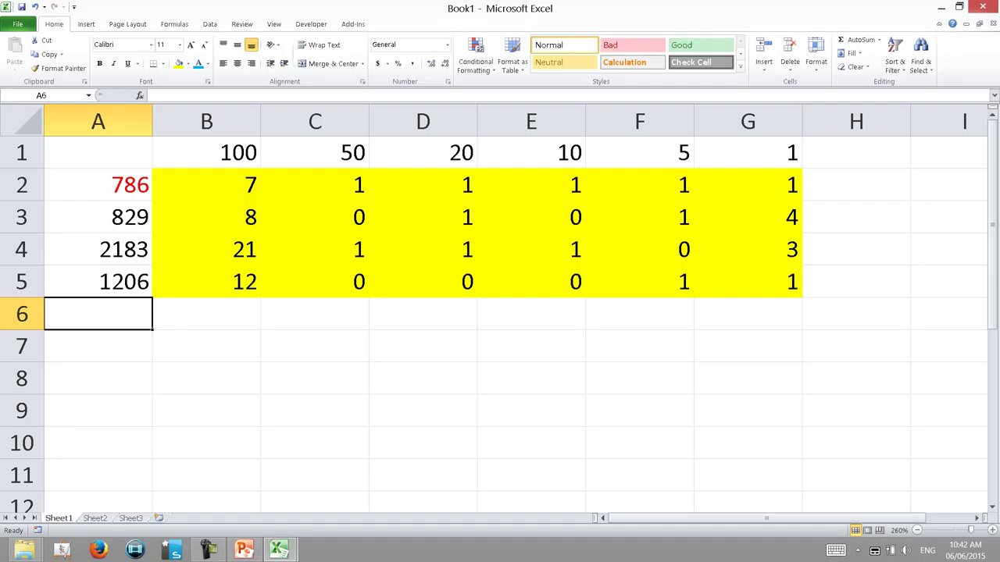
Review the hundreds counts in B2:B5, ending at A7 below the table
key(Up)
key(Up)
key(Up)
key(Up)
key(Right)
key(shift+Down)
key(shift+Down)
key(shift+Down)
key(Down)
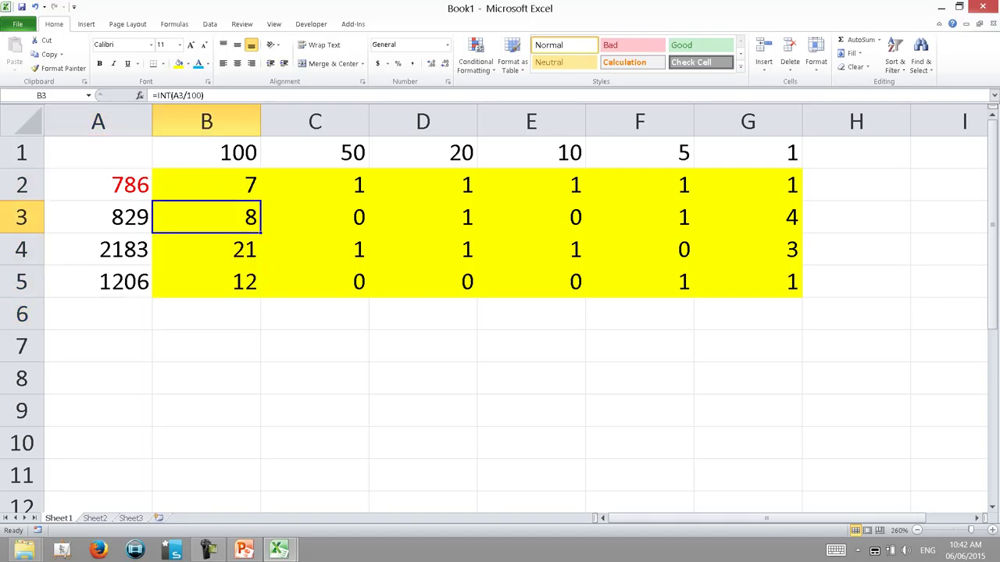
key(Down)
key(Down)
key(Down)
key(Down)
key(Left)
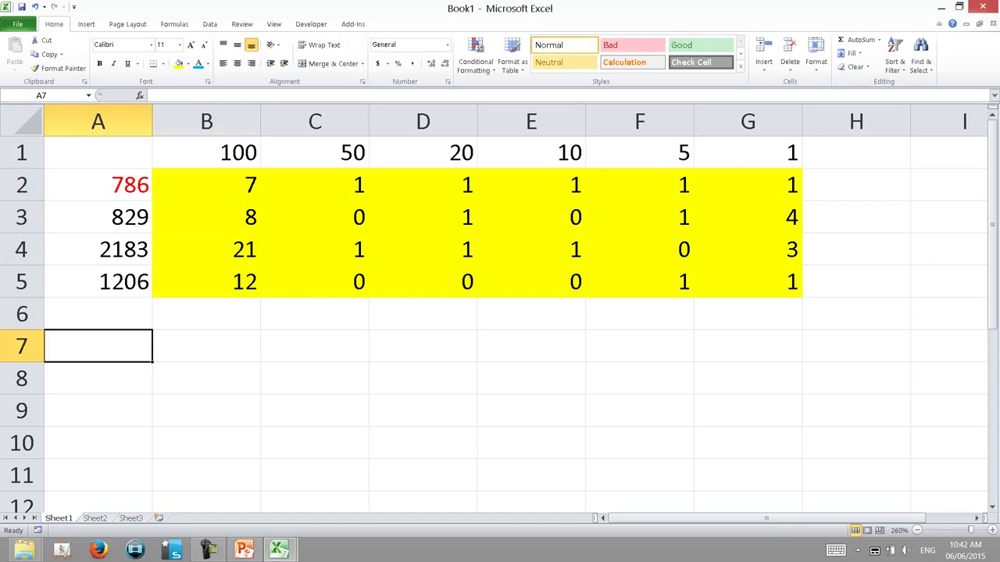
Enter 786 in A7 and the formula =A7/100 in B7, giving 7.86
text(786)
key(Tab)
key(Up)
key(Down)
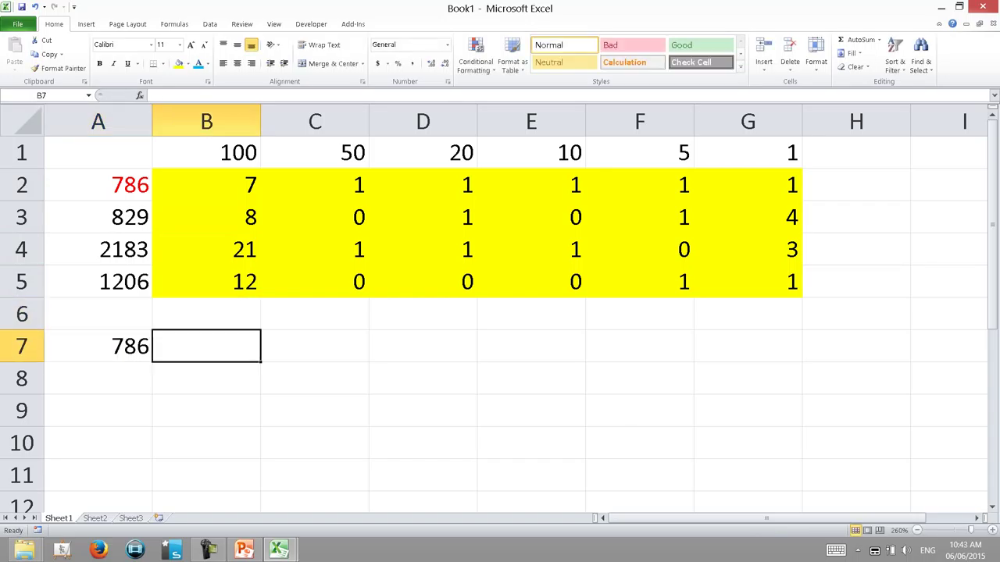
text(=)
key(Left)
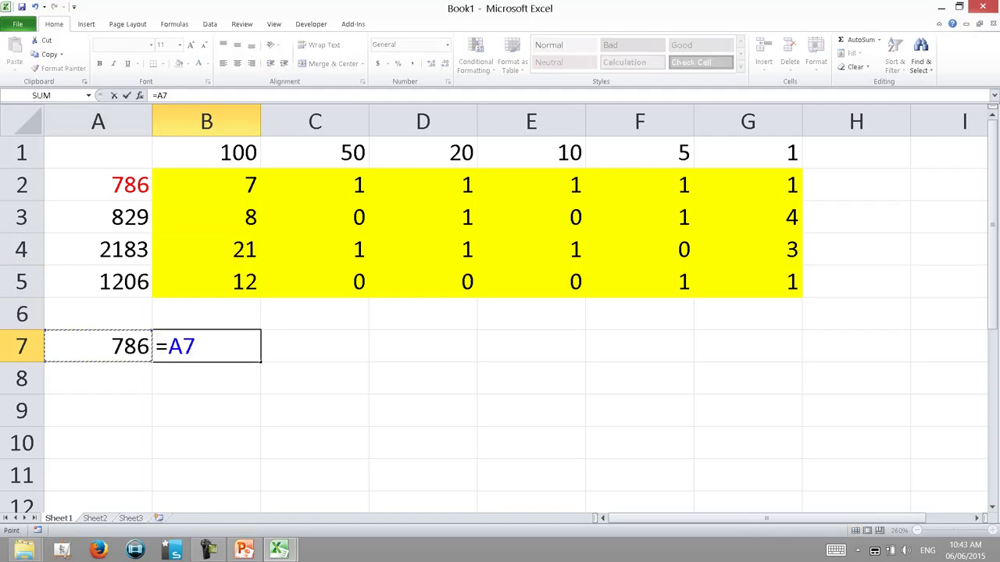
text(/100)
key(Return)
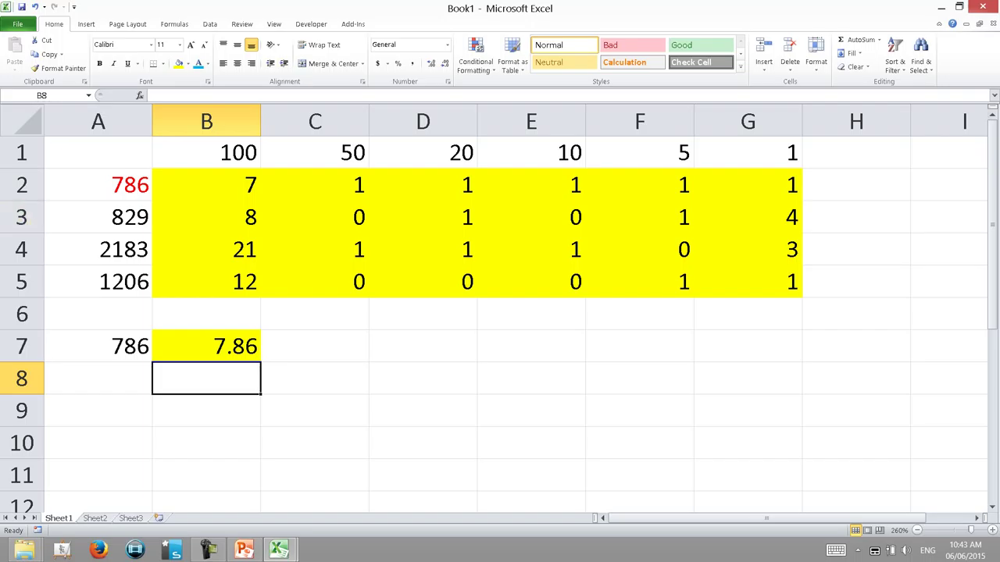
Enter =INT(B7) in B8 to get the whole part 7
drag(206, 346, 206, 378)
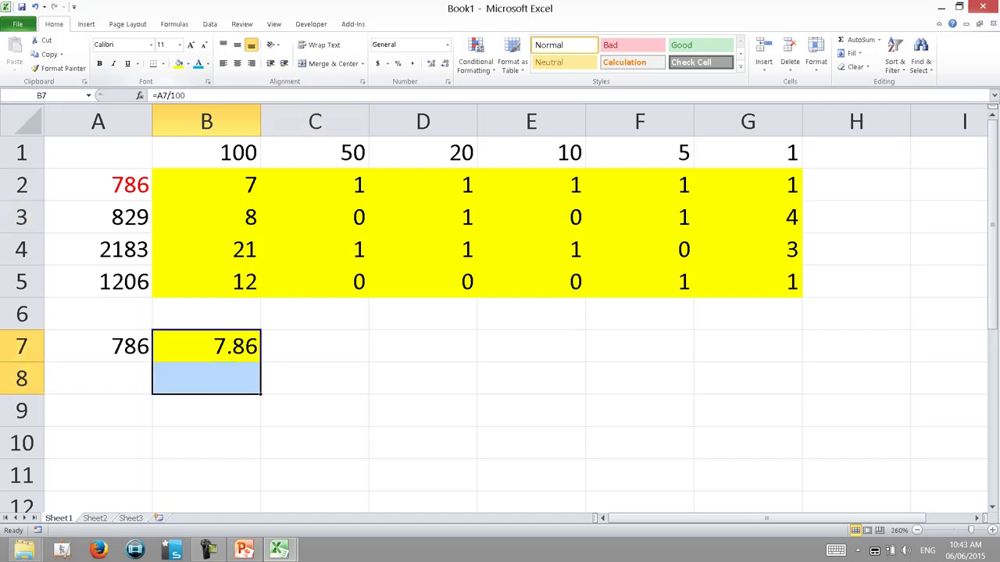
click(188, 63)
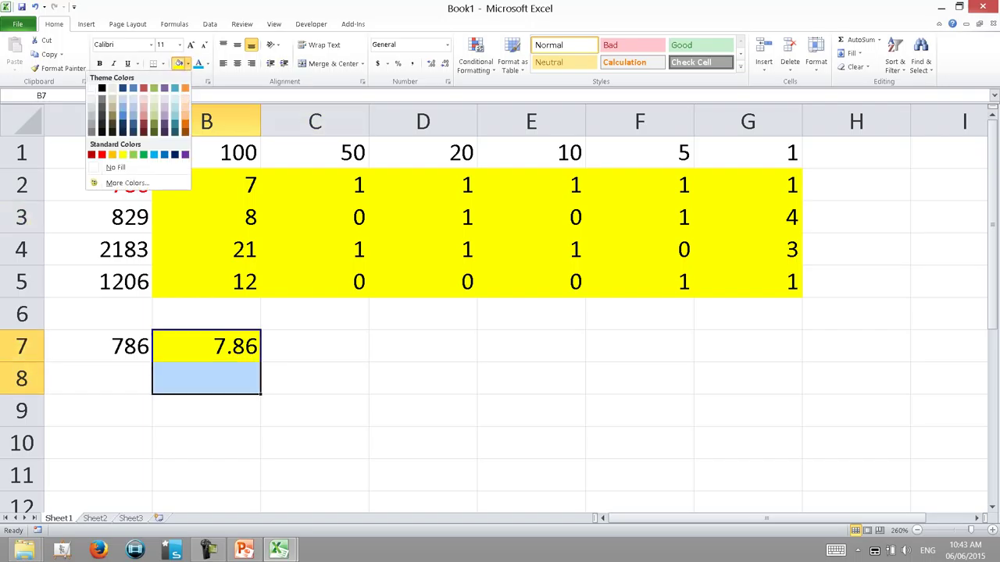
key(Escape)
click(207, 379)
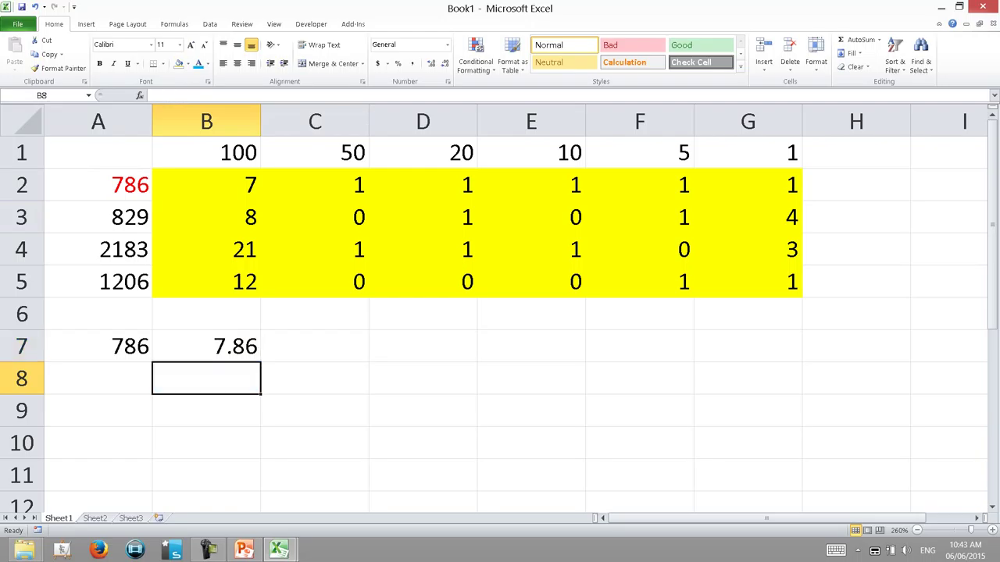
text(=int)
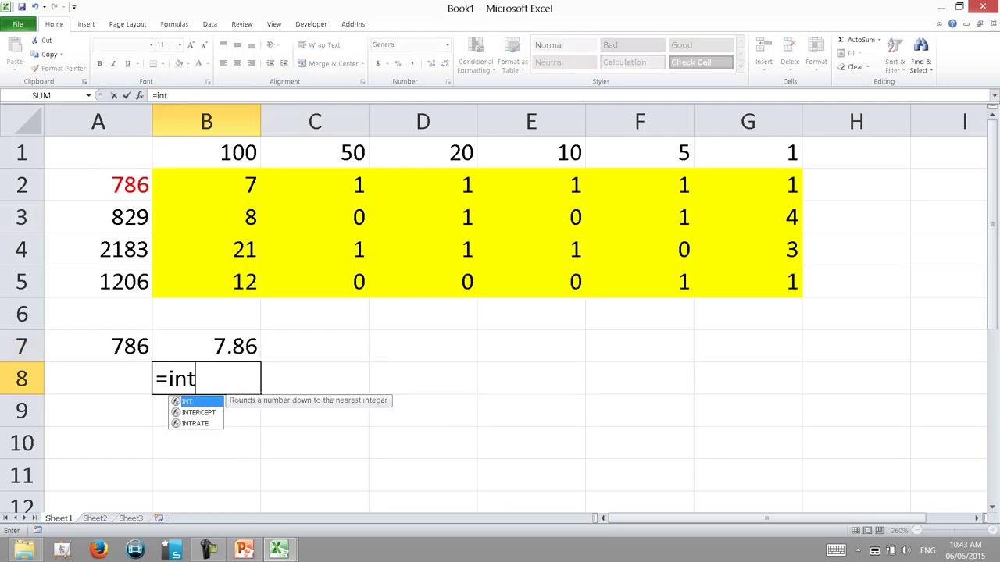
key(Tab)
click(206, 346)
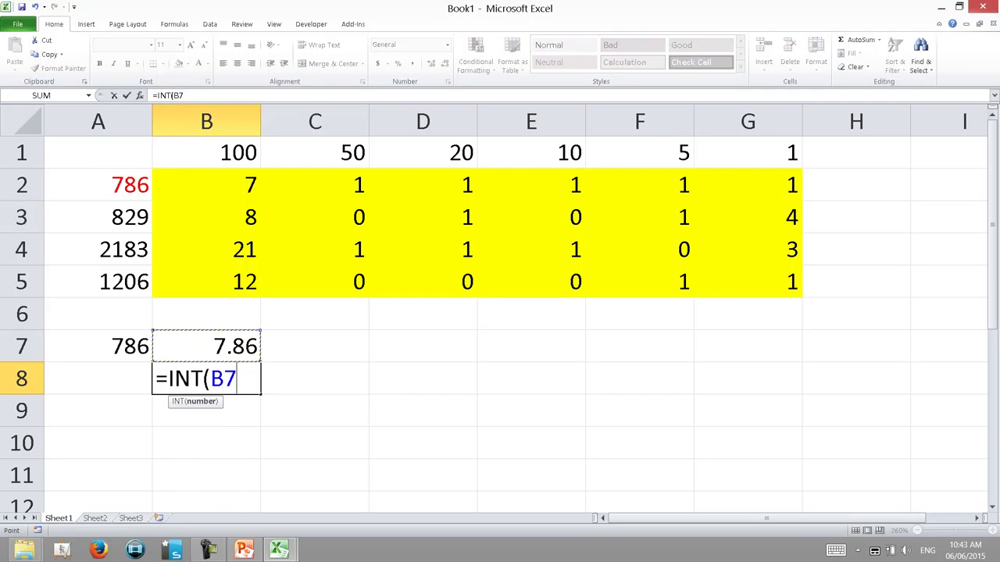
key(Return)
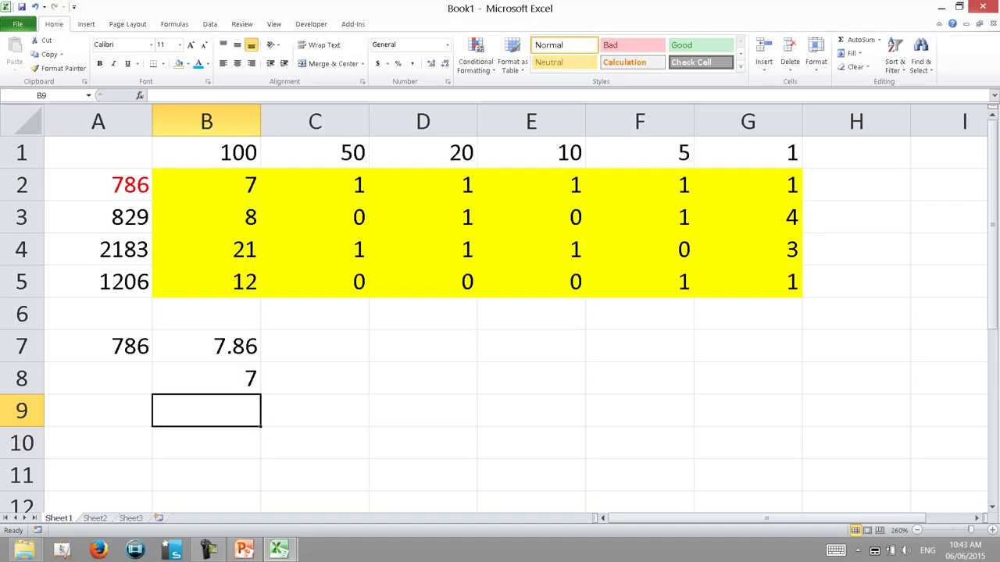
click(206, 346)
click(315, 346)
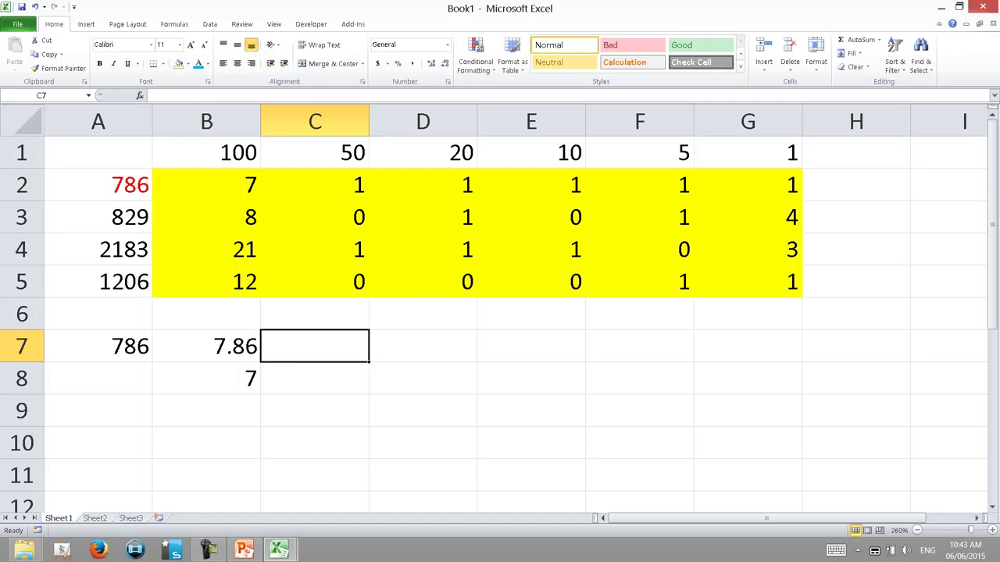
click(206, 346)
Enter =MOD(A7,100) in C7 to get the remainder 86
key(F2)
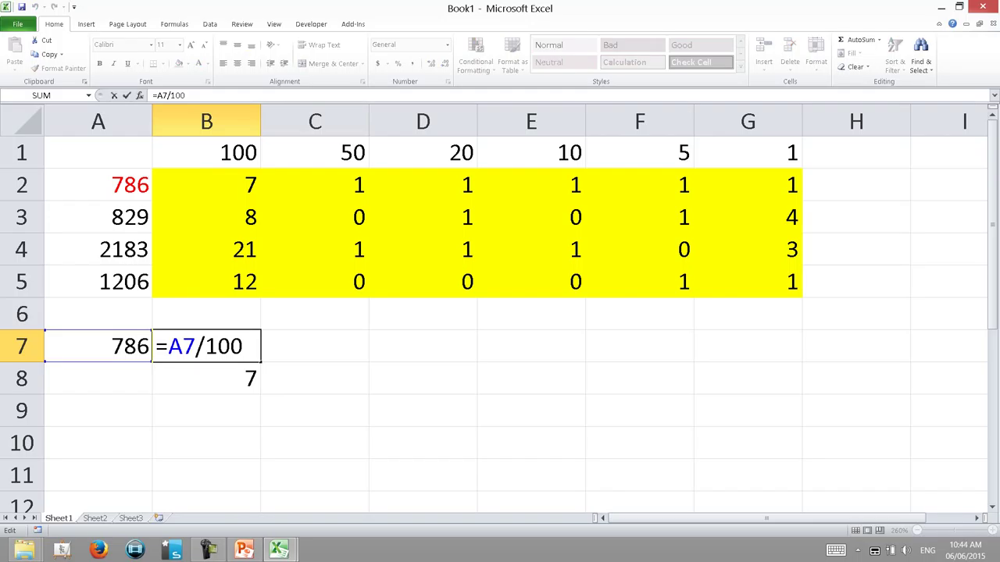
key(Tab)
text(=mod()
key(Left)
key(Left)
text(,)
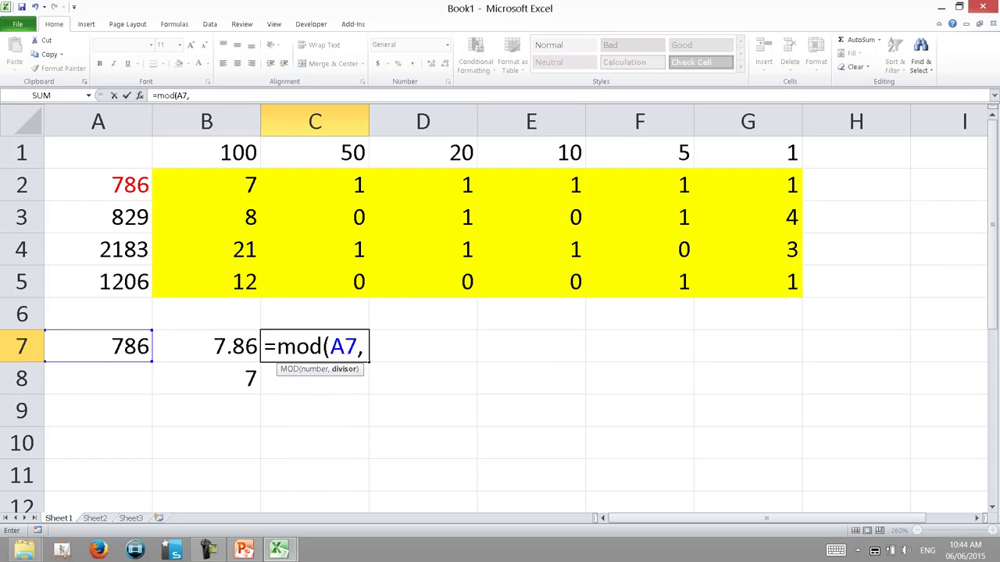
text(100)
key(Return)
Prefix the C7 and B7 formulas with an apostrophe to display them as text
key(Up)
key(Right)
key(F2)
key(Home)
text(')
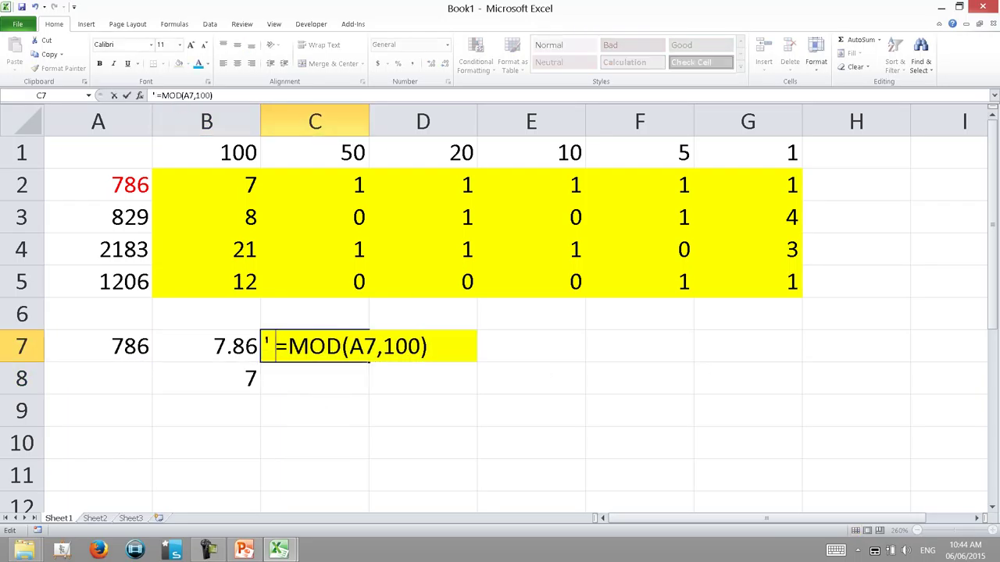
key(Return)
key(Up)
key(Left)
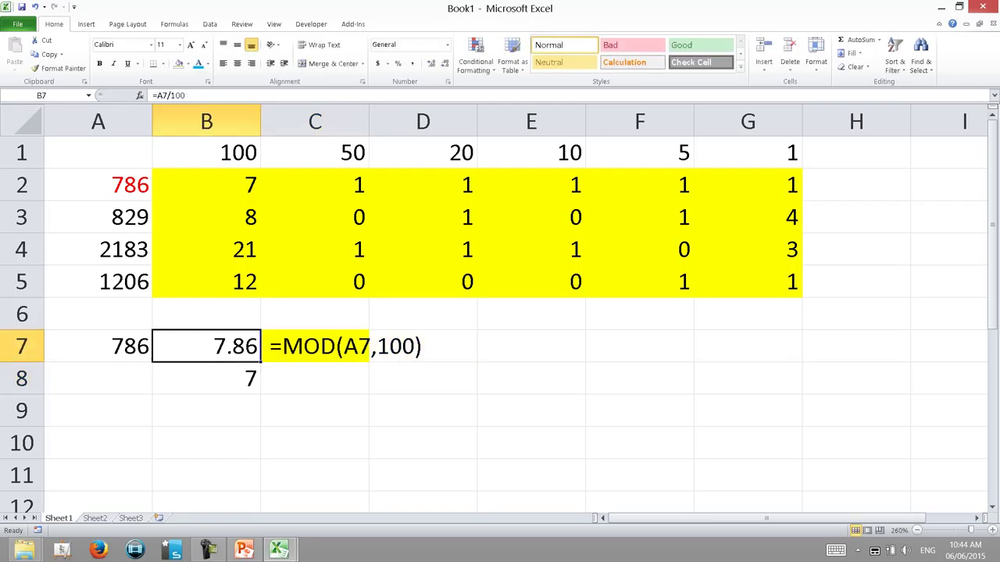
key(F2)
key(Home)
text(')
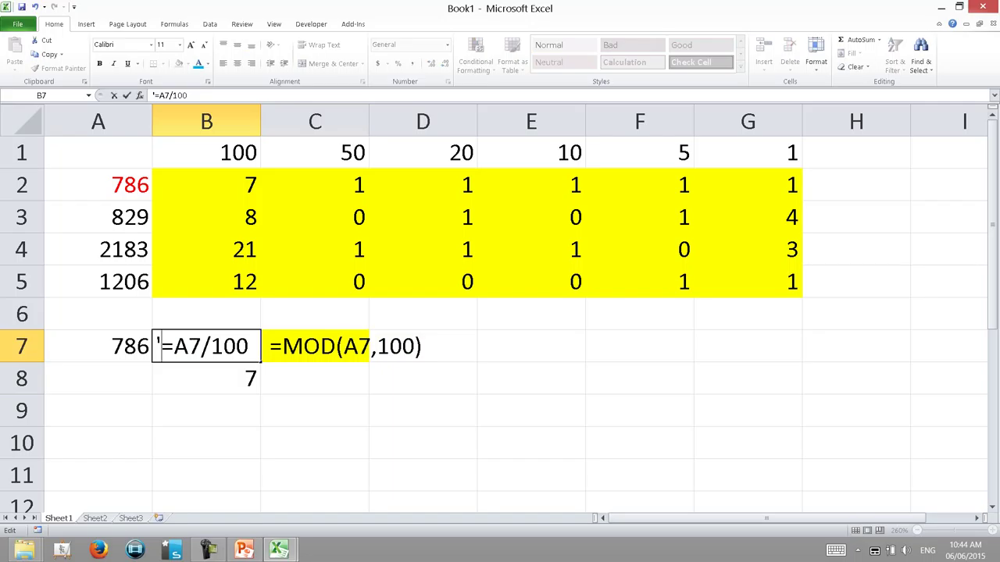
Remove the apostrophes so B7 and C7 work as formulas again, showing 7.86 and 86
key(BackSpace)
key(ctrl+Return)
key(Right)
key(F2)
key(Home)
key(Delete)
key(ctrl+Return)
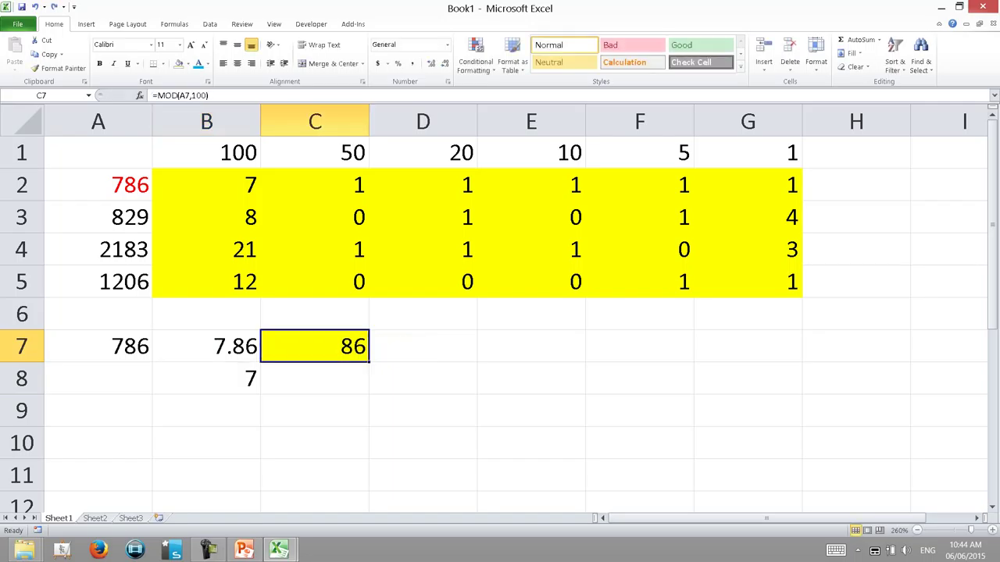
Remove the yellow fill from C7:G7 with No Fill
key(shift+Right)
key(shift+Right)
key(shift+Right)
key(shift+Right)
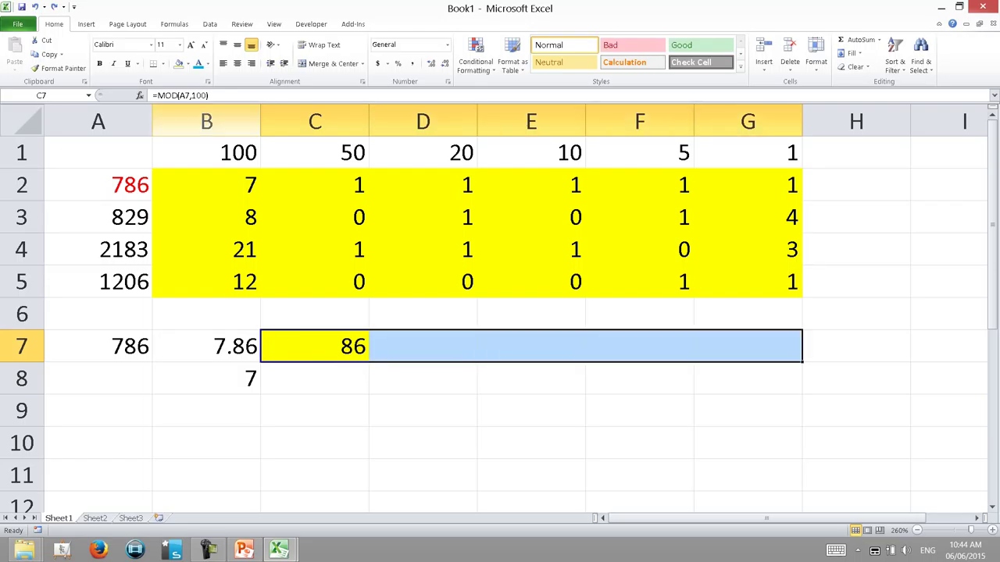
click(178, 63)
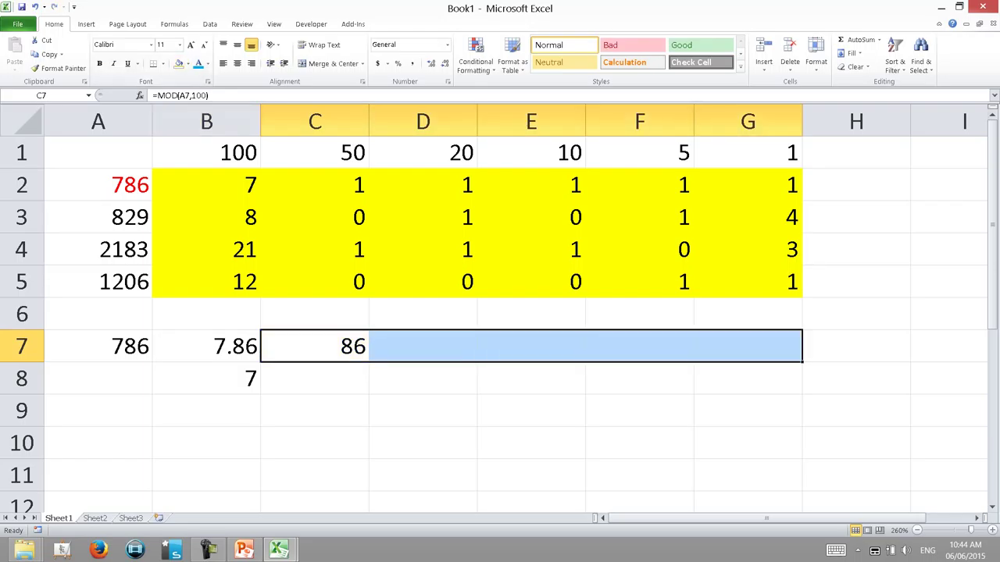
click(315, 379)
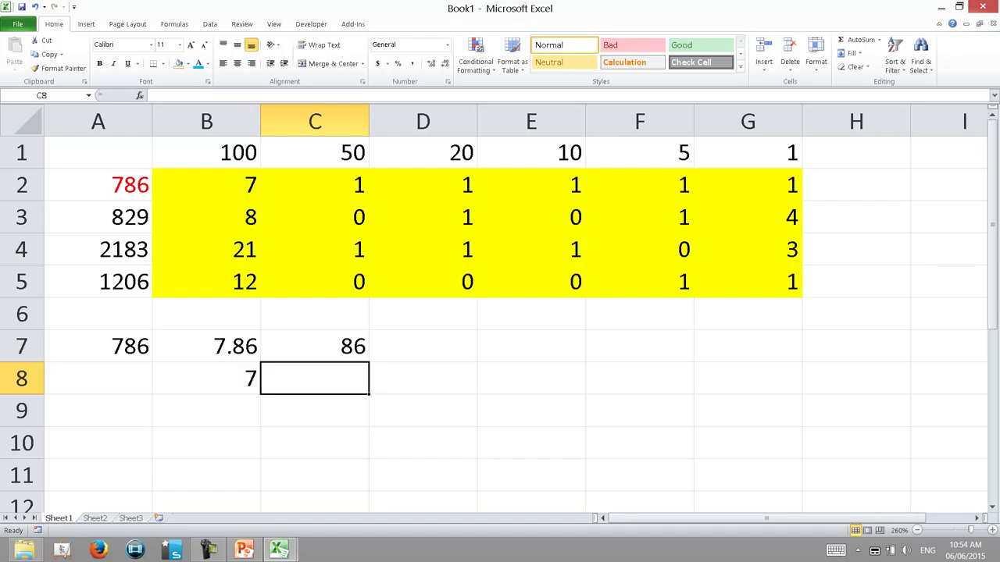
Switch to the PowerPoint Math worksheet-functions slide after glancing at the Homeworks workbook
click(244, 550)
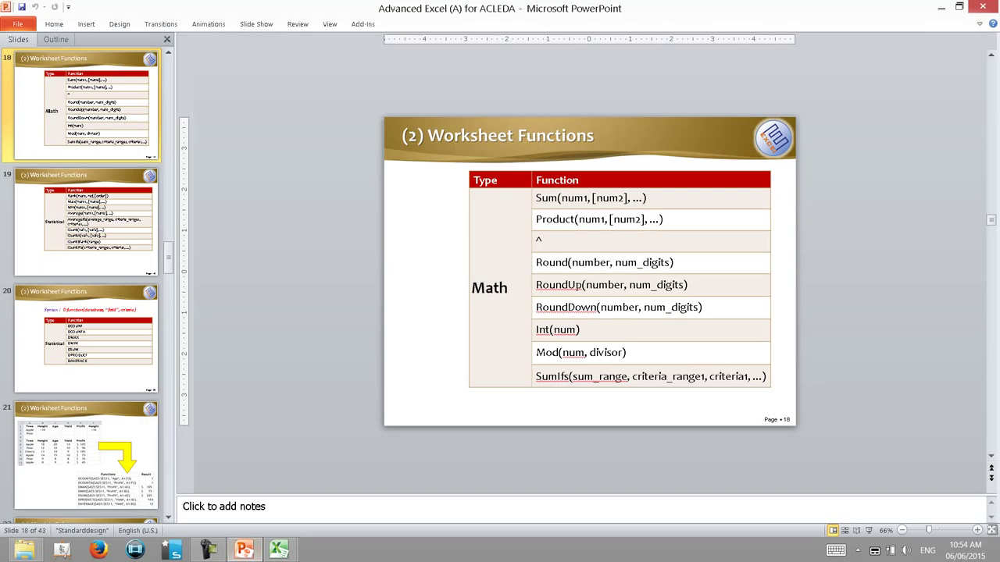
mouse_move(279, 550)
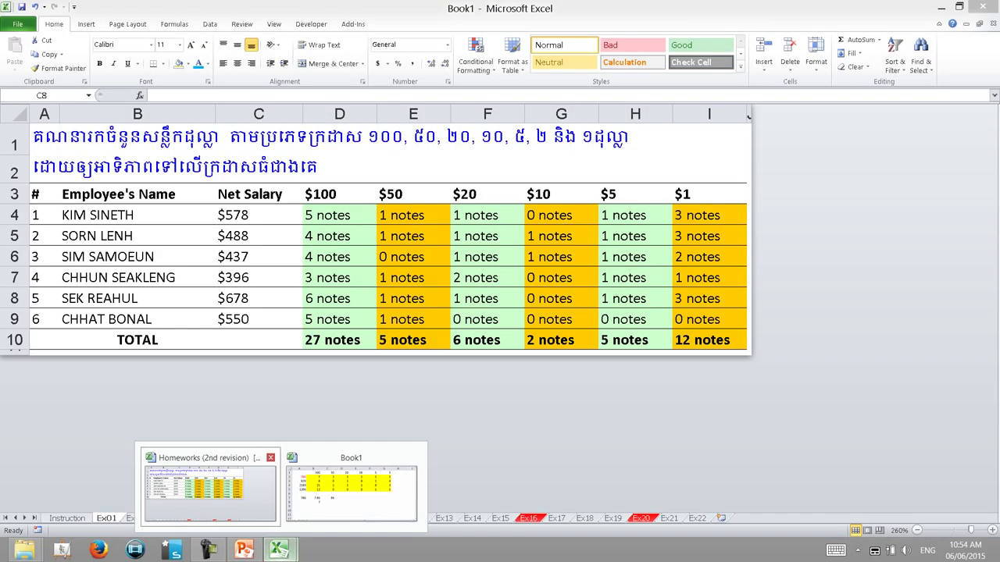
click(209, 488)
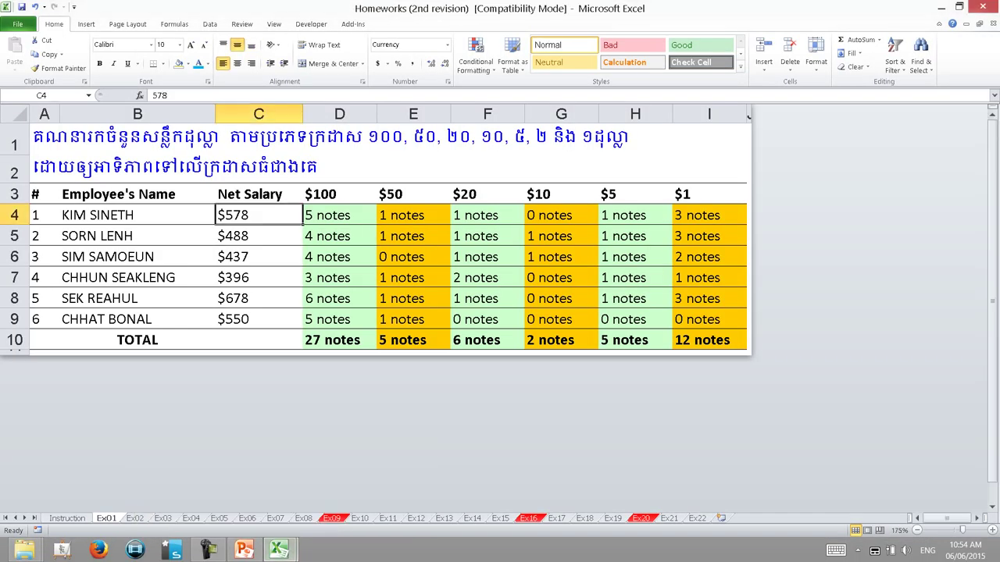
click(243, 550)
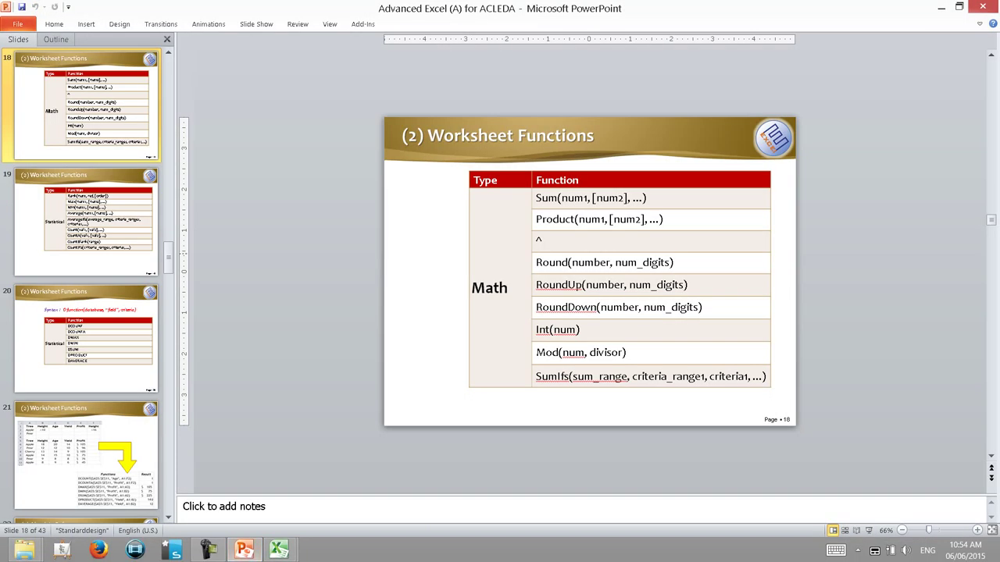
key(Page_Up)
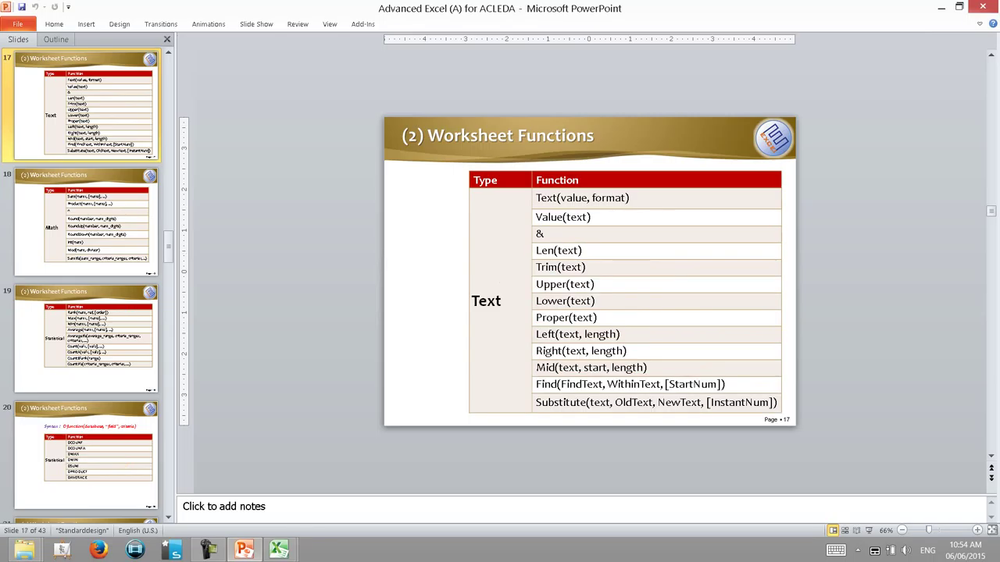
key(Page_Down)
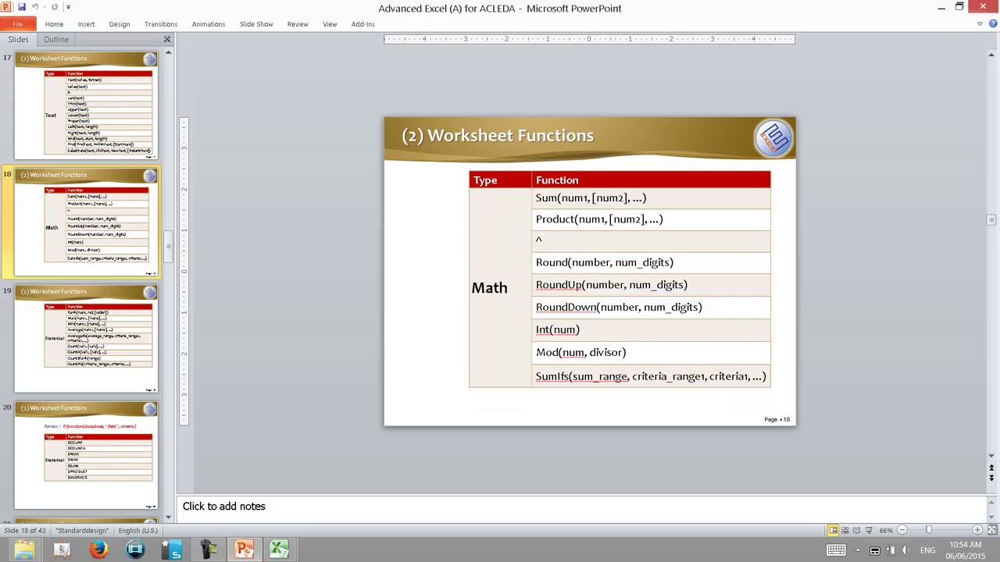
key(Page_Up)
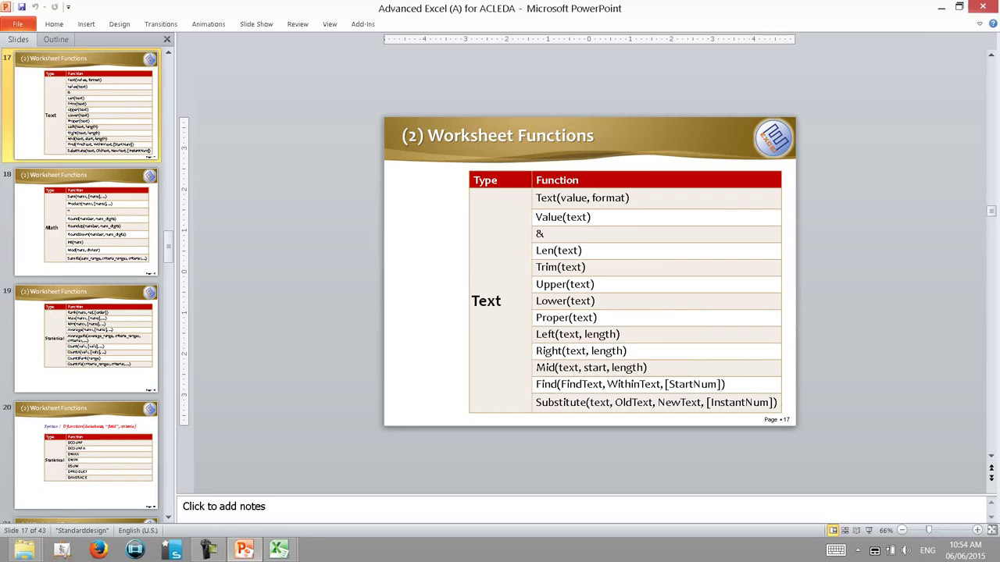
click(86, 222)
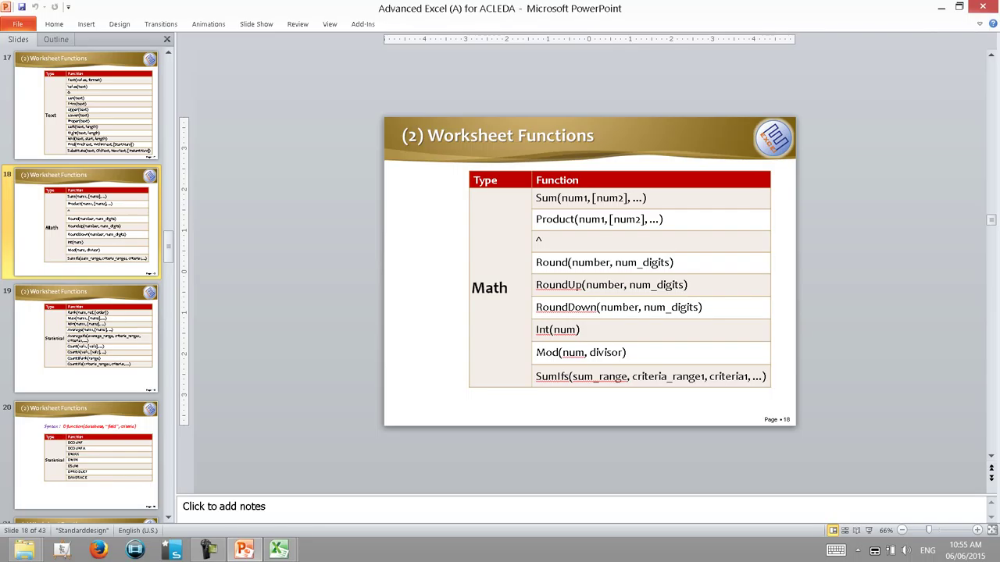
key(Up)
key(Down)
mouse_move(207, 551)
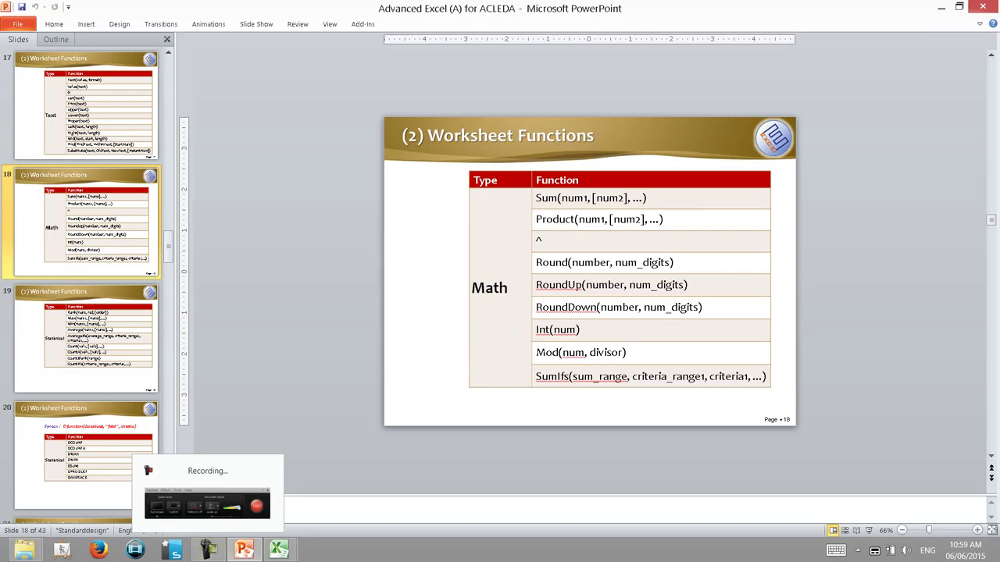
Go to Book1's empty Sheet3, zoom in, and type the label 'Exch. Rate' into A1
click(279, 550)
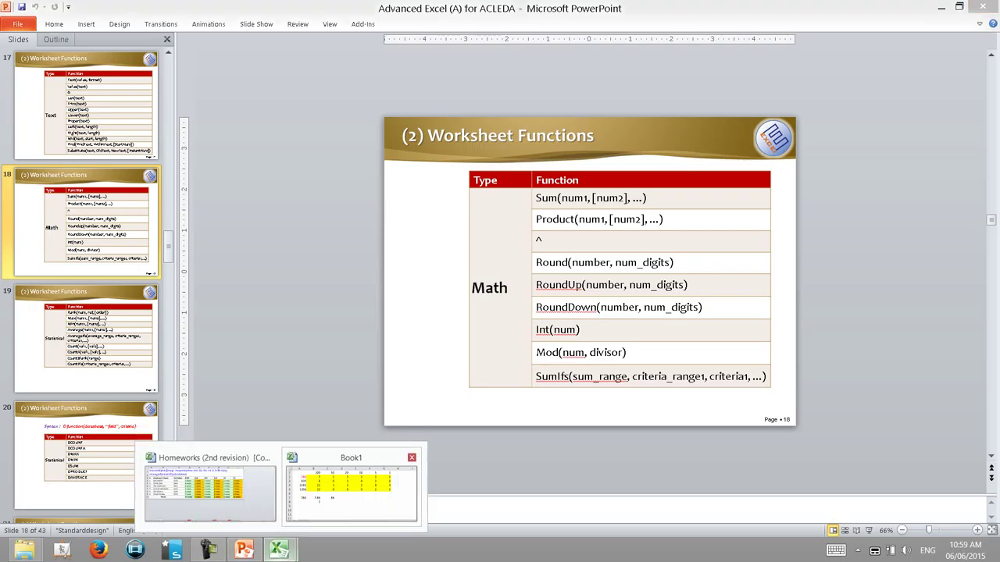
click(351, 485)
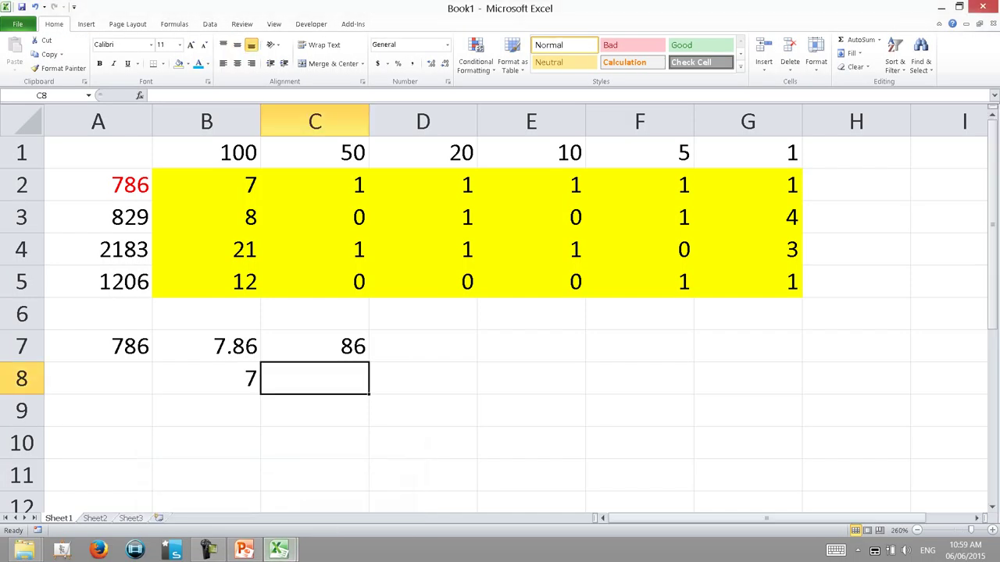
key(ctrl+Page_Down)
key(ctrl+Page_Down)
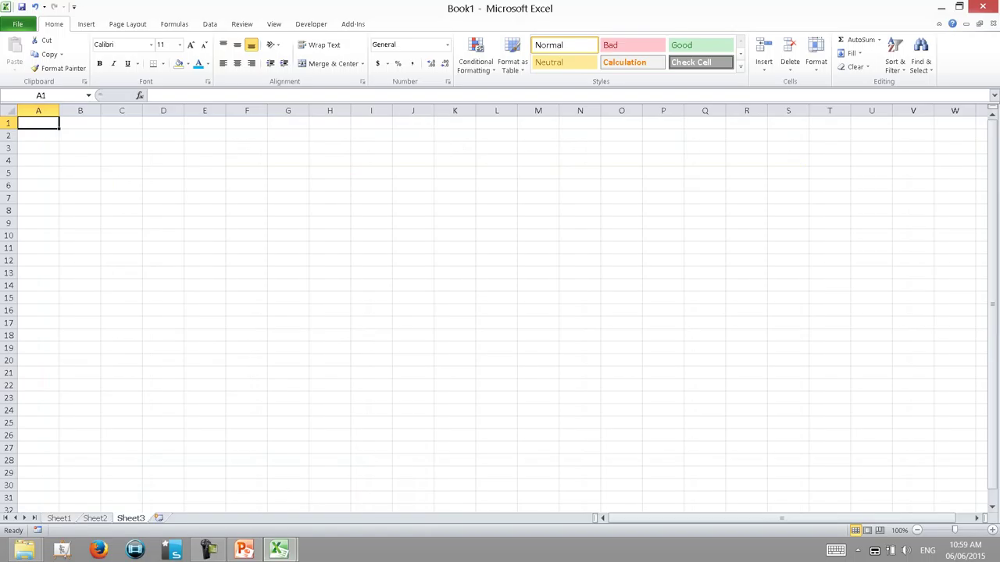
scroll(500, 312, up, 2)
scroll(500, 312, up, 2)
scroll(499, 312, up, 2)
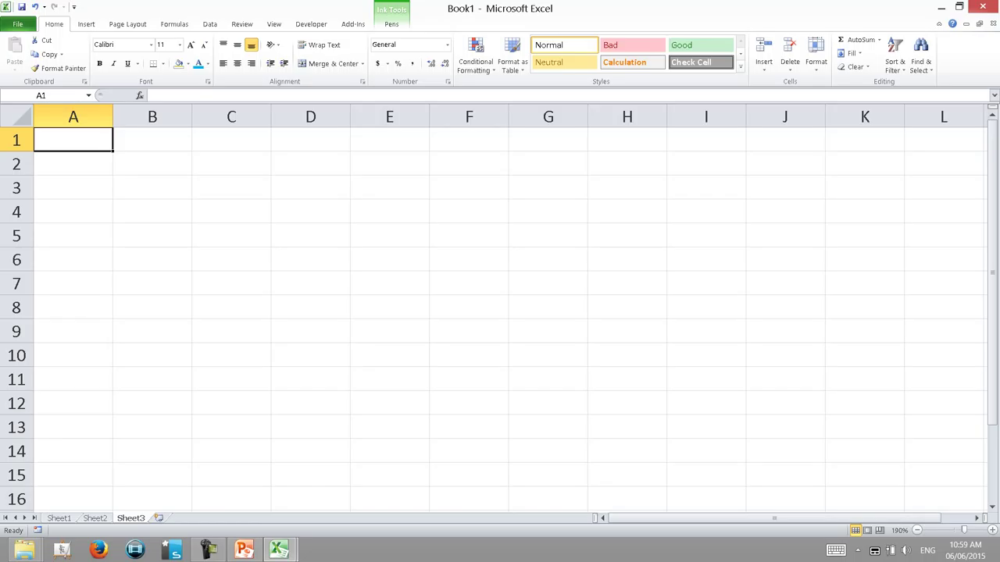
text(Exch. Ra)
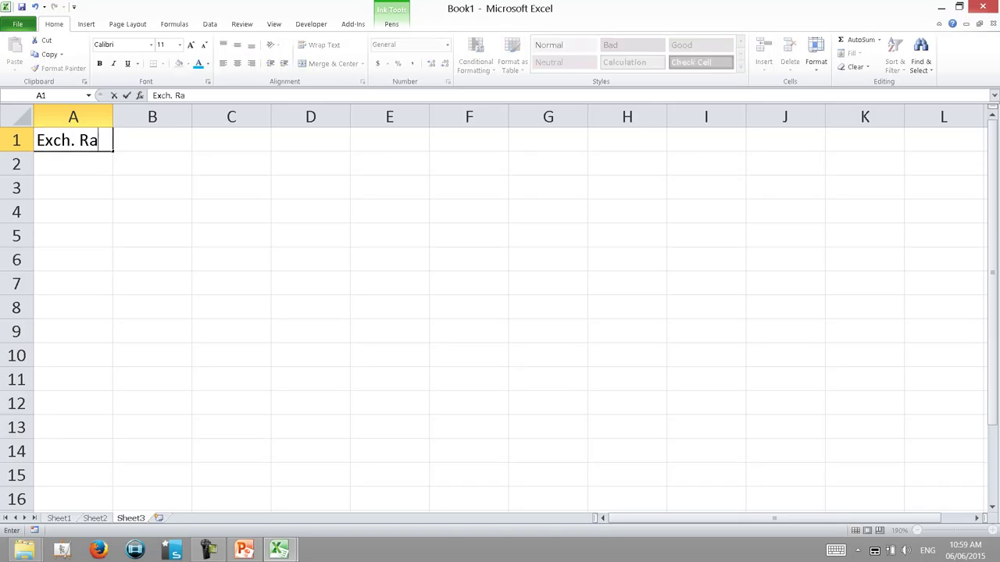
text(te)
Enter the exchange rate 4000 in B1 beside the 'Exch. Rate' label
key(Tab)
text(4000)
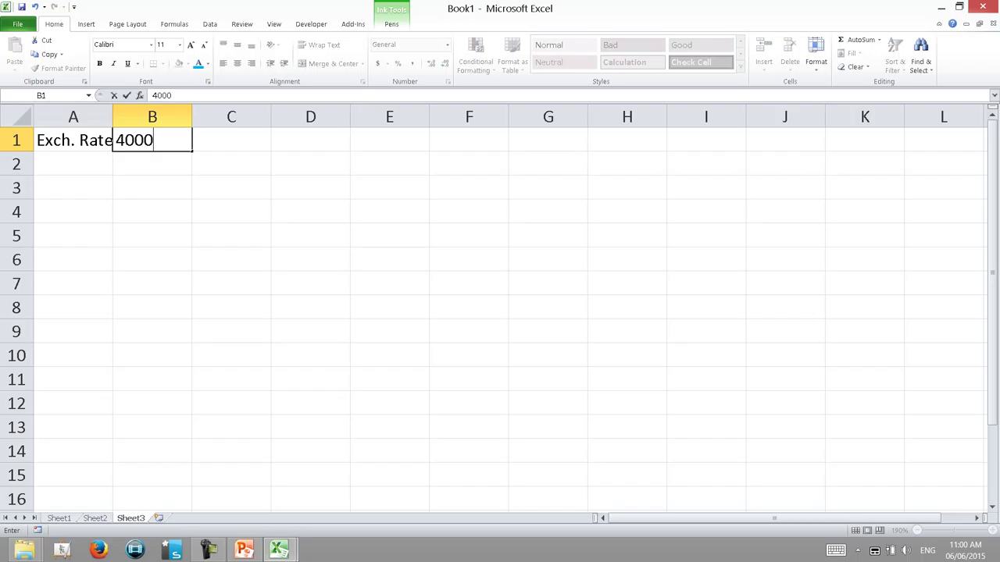
key(Return)
click(153, 164)
click(73, 165)
click(152, 164)
click(152, 187)
click(72, 187)
List the amounts 50, 120, 80, 60 and 55 down A2:A6 and select them
click(73, 164)
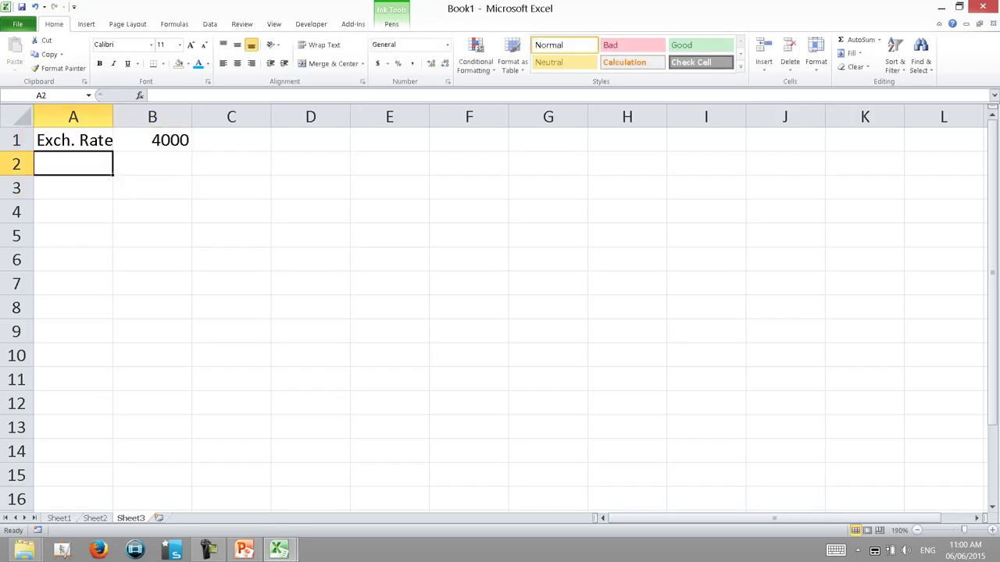
text(50)
key(Return)
text(12)
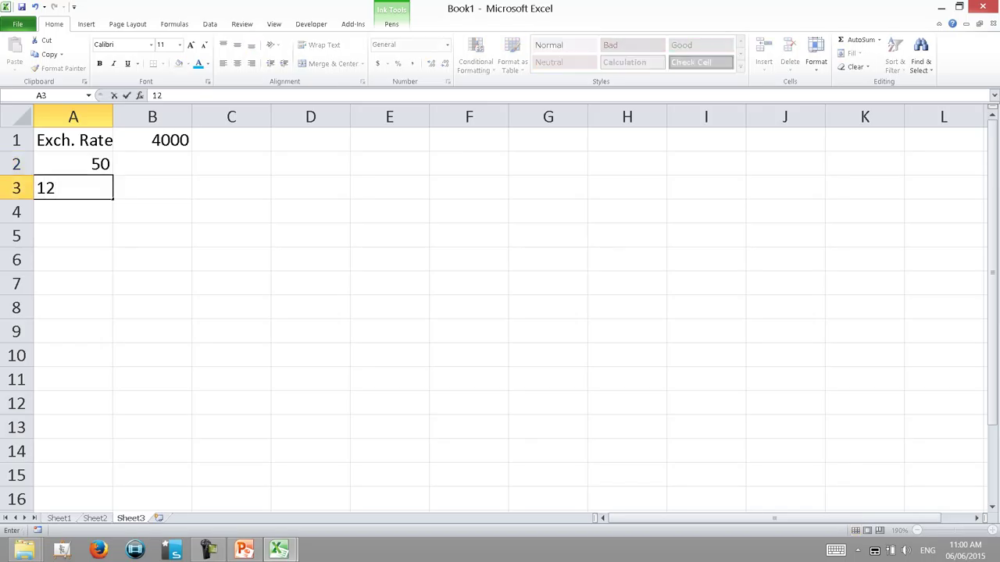
text(0)
key(Return)
text(80)
key(Return)
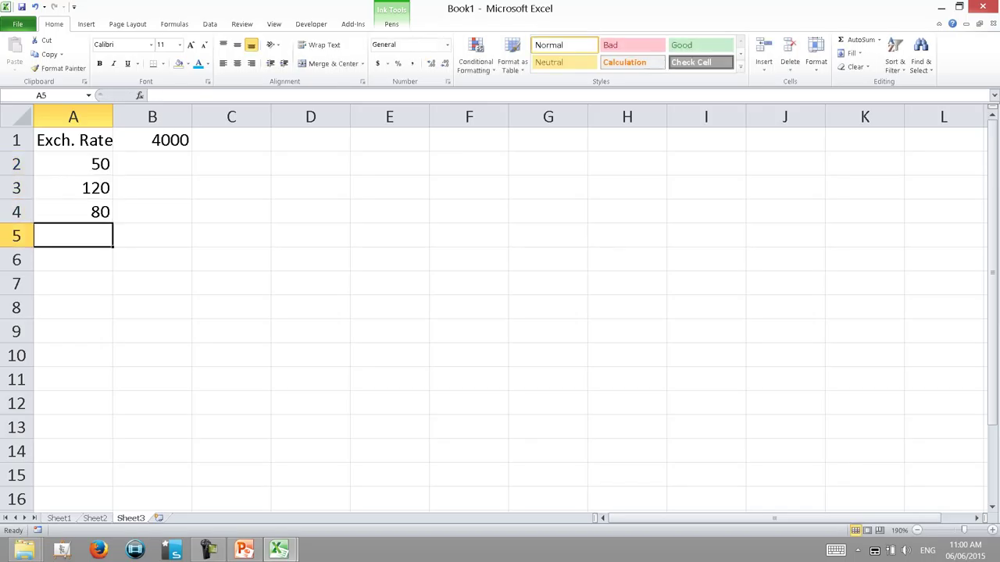
text(60)
key(Return)
text(55)
key(Return)
key(Up)
key(Up)
key(Up)
key(Up)
key(Up)
key(Down)
key(ctrl+shift+Down)
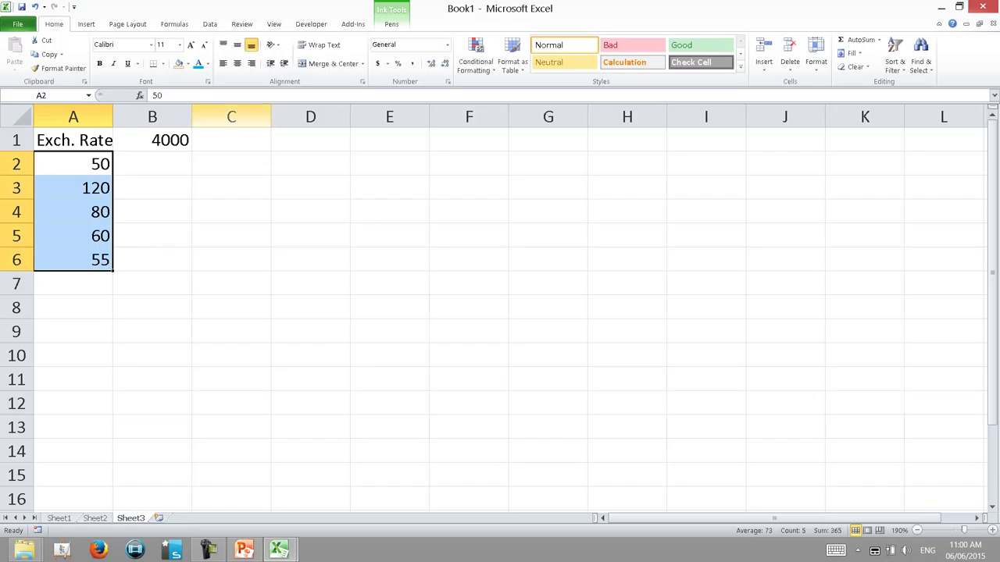
Format A2:A6 as Currency so the amounts read $50, $120, $80, $60 and $55
right_click(114, 177)
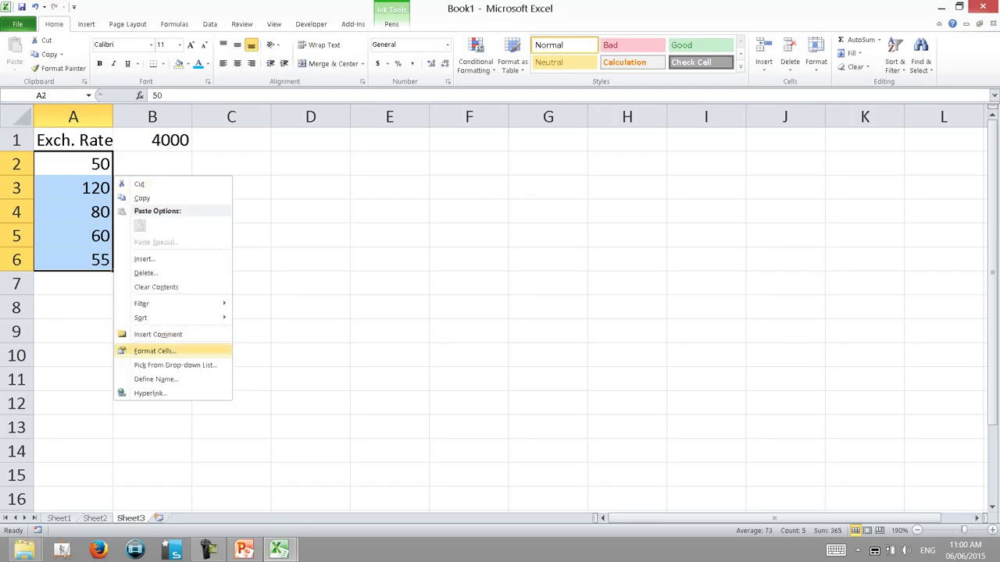
click(174, 351)
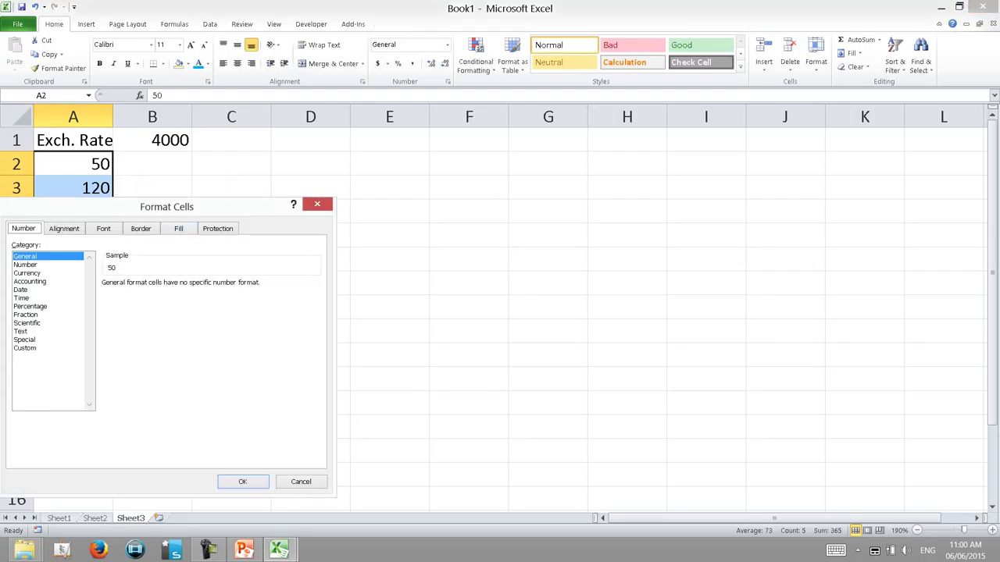
click(27, 272)
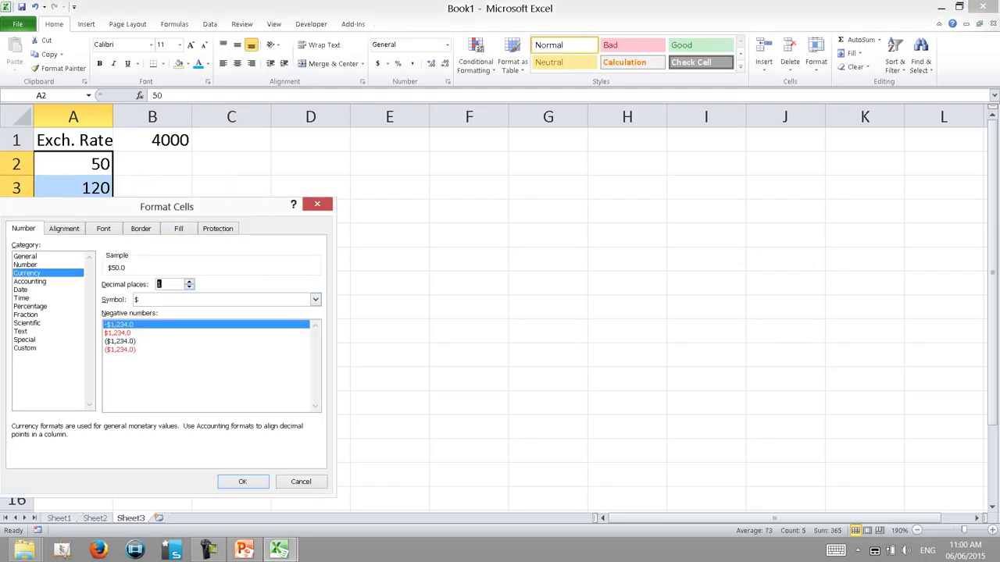
key(Return)
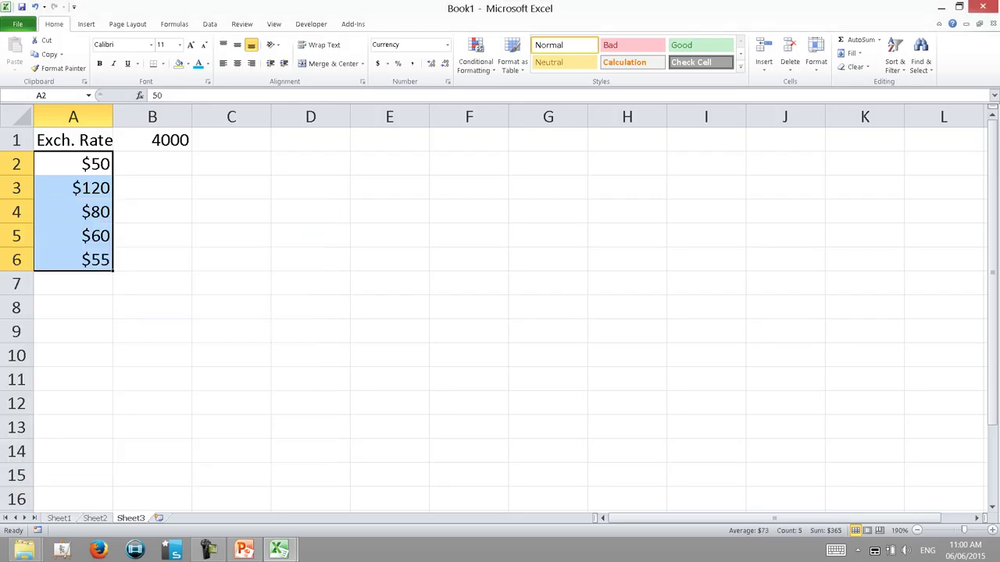
Give B2:B6 the custom format "R"* #,## with an R prefix and thousands separators
drag(153, 164, 152, 260)
key(shift+F10)
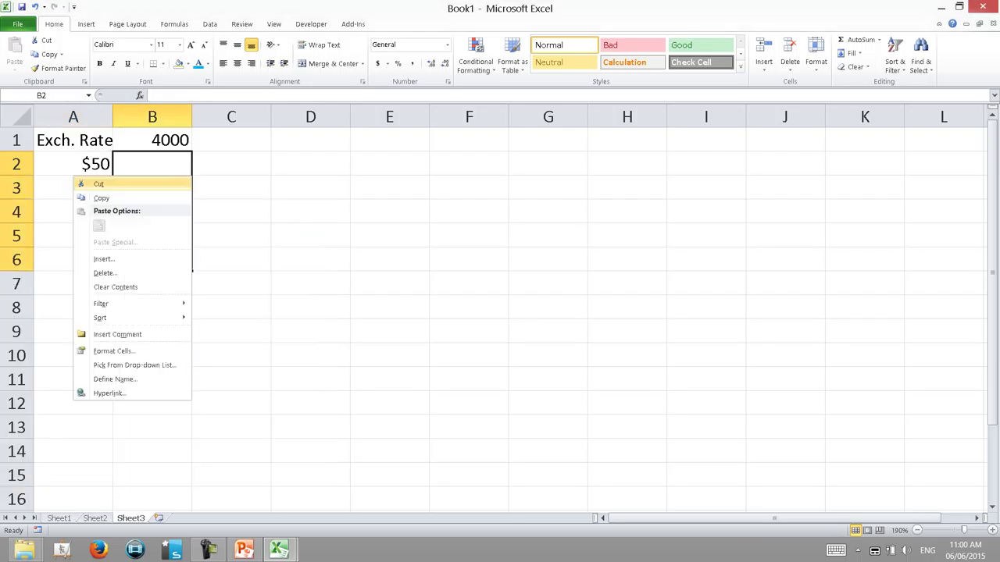
key(Up)
key(Up)
key(Up)
key(Return)
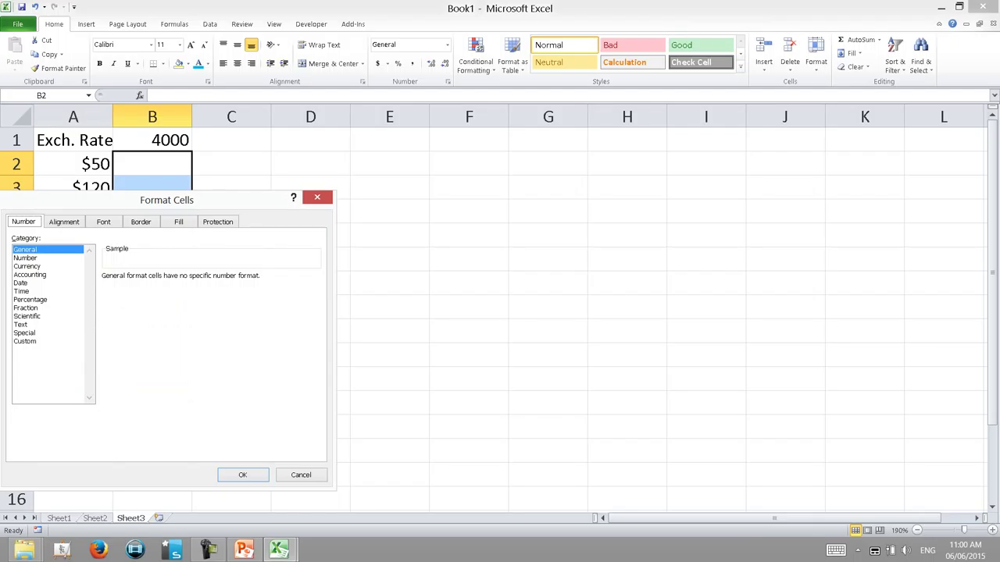
click(24, 341)
key(Tab)
text(")
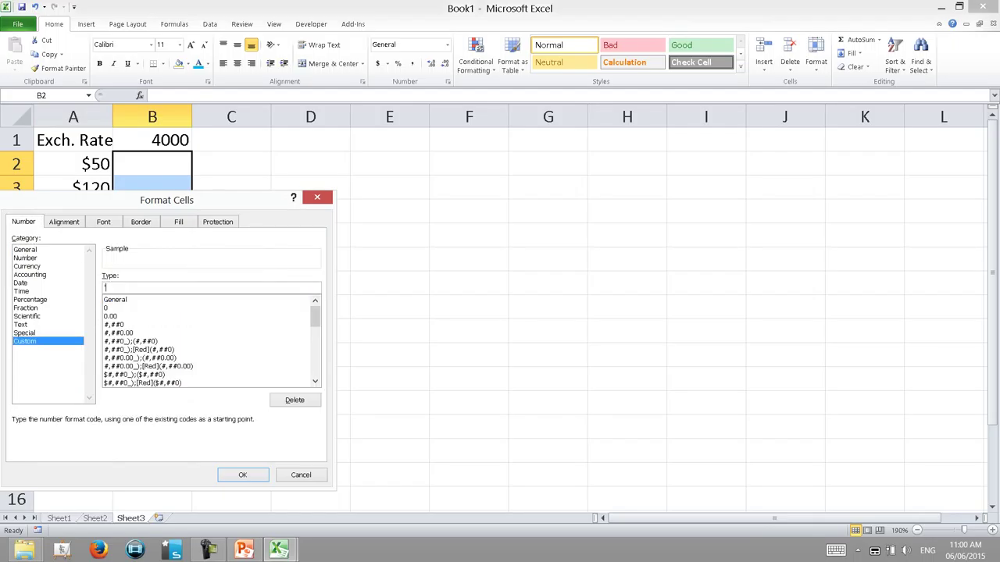
text(R" ###)
key(BackSpace)
key(BackSpace)
text(,##)
key(Return)
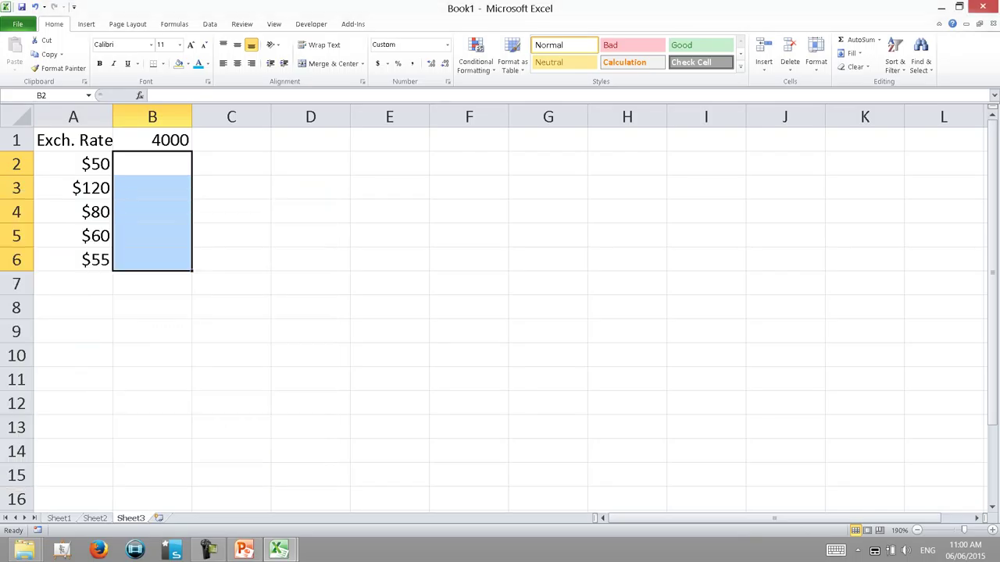
drag(191, 116, 223, 116)
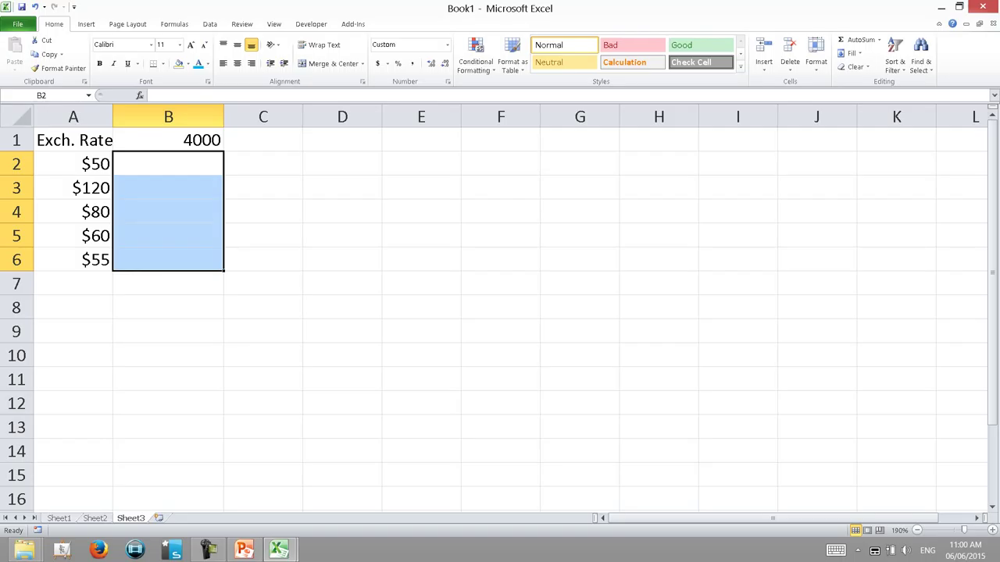
Select B2 and extend the selection down column B
click(168, 140)
click(168, 164)
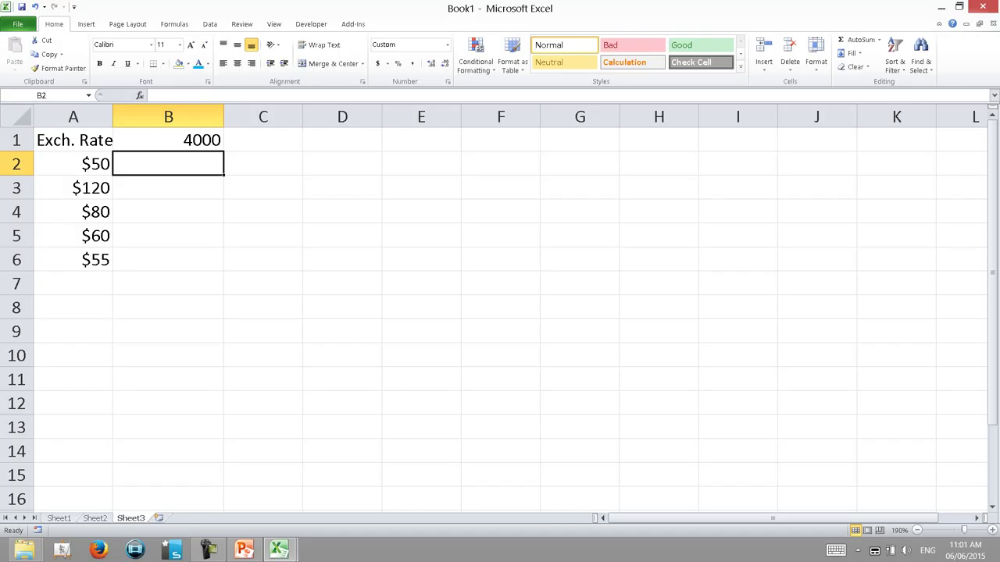
key(shift+Down)
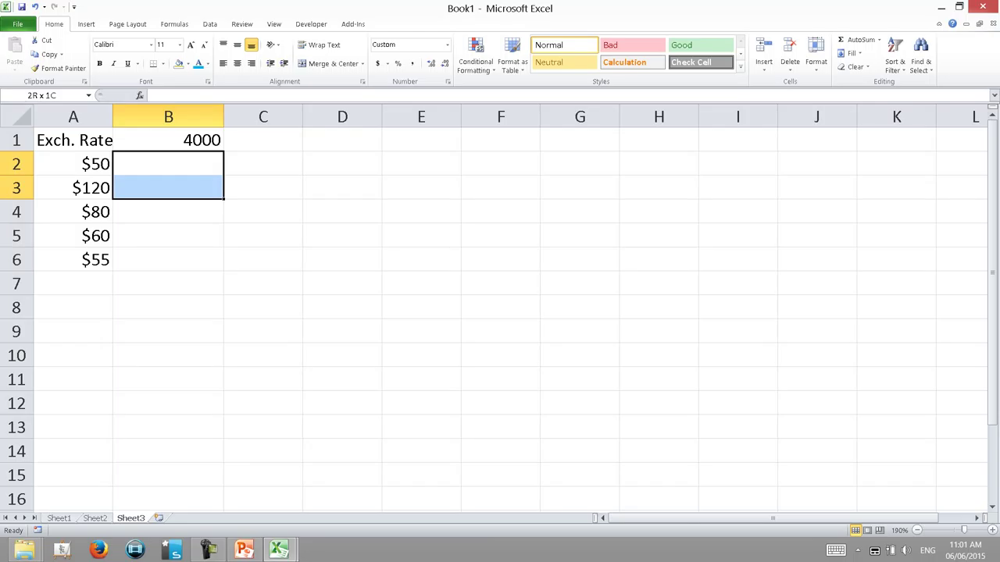
Copy A2:B6 and paste only its formats, transposed, starting at D1
key(shift+Down)
key(shift+Down)
key(shift+Down)
key(shift+Left)
key(ctrl+c)
key(Right)
key(Right)
key(Up)
key(ctrl+alt+v)
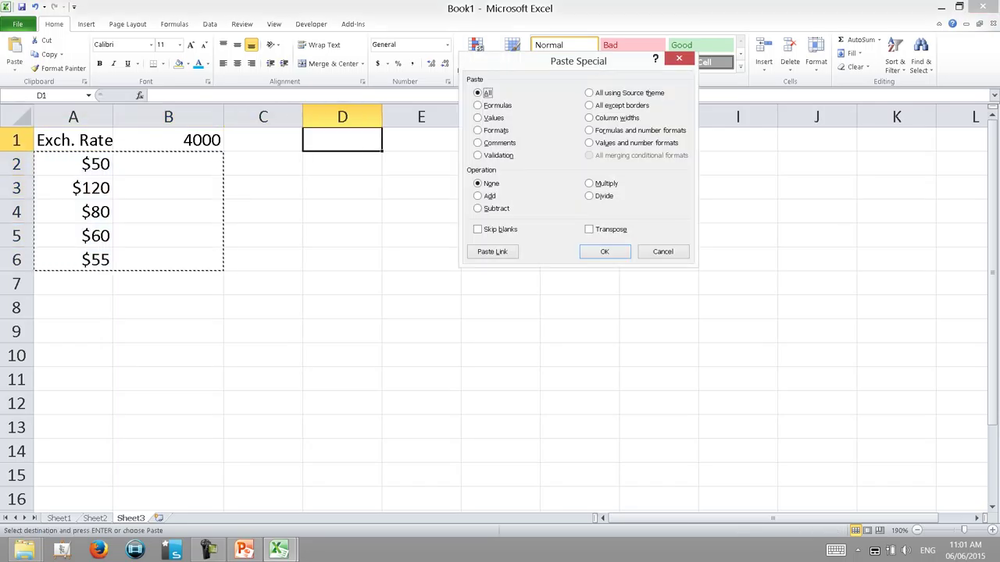
key(t)
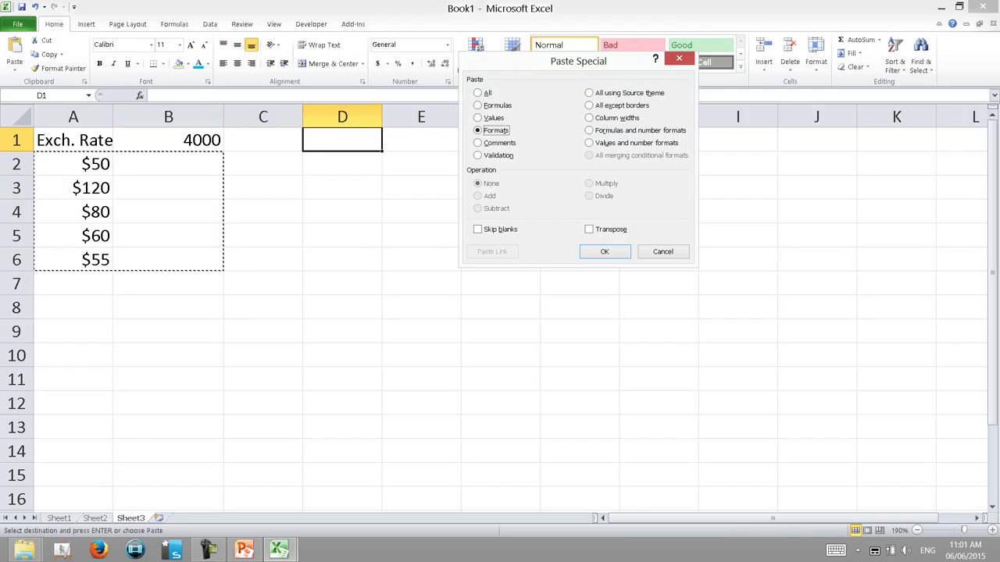
key(e)
key(Return)
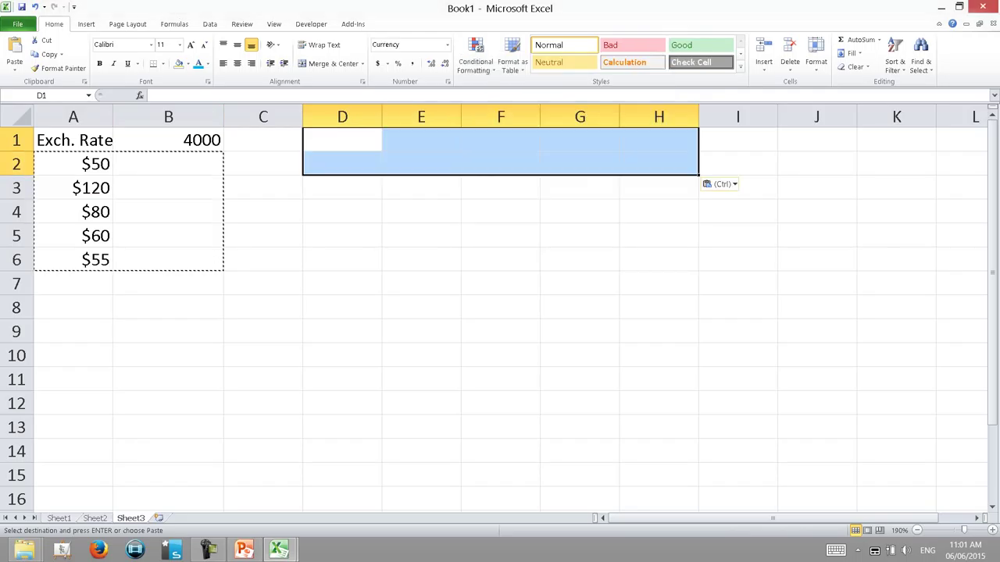
Copy the dollar amounts in A2:A6 and paste them transposed across D1:H1
click(168, 139)
click(73, 163)
drag(73, 163, 73, 259)
key(ctrl+c)
click(343, 163)
click(343, 140)
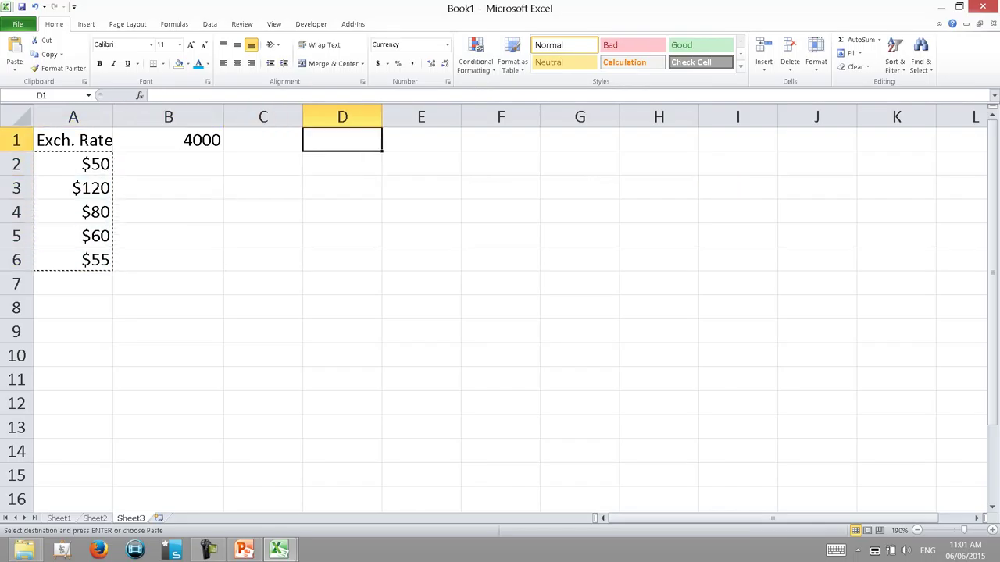
key(ctrl+alt+v)
key(alt+e)
key(Return)
key(Left)
key(Down)
key(Down)
key(Left)
key(Escape)
key(Up)
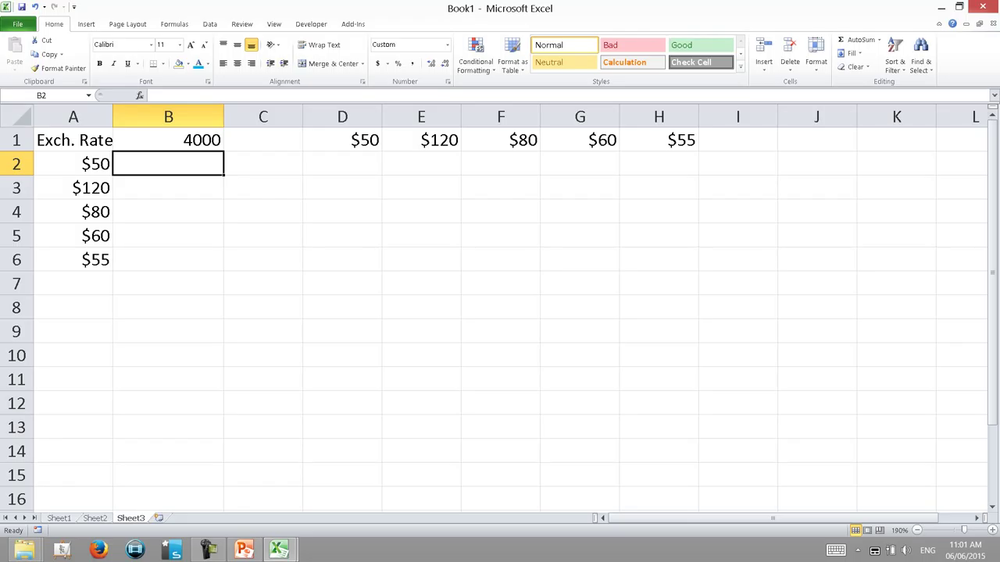
Enter =A2*4000 in B2 and fill it down to B6
text(=)
key(Left)
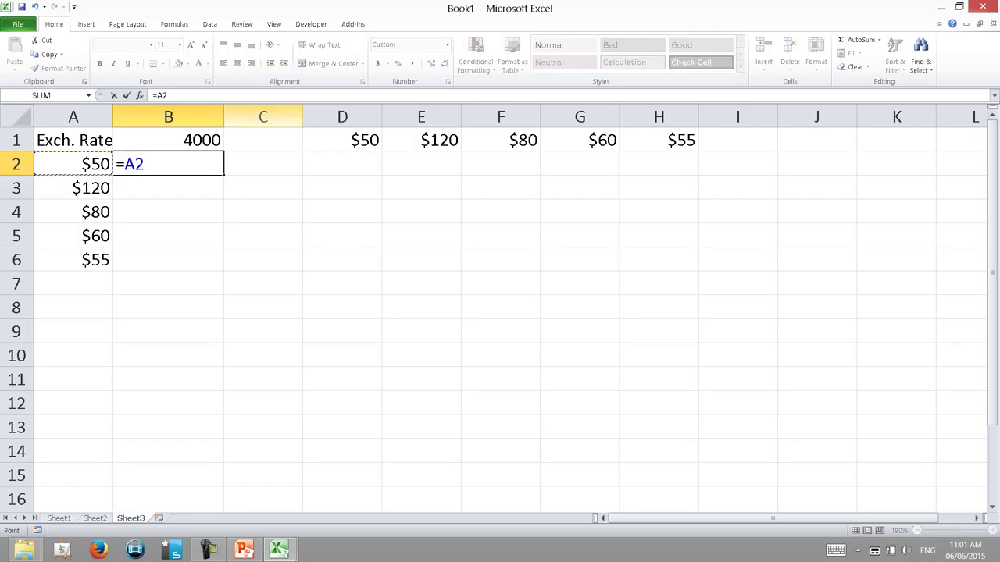
text(*4000)
key(Return)
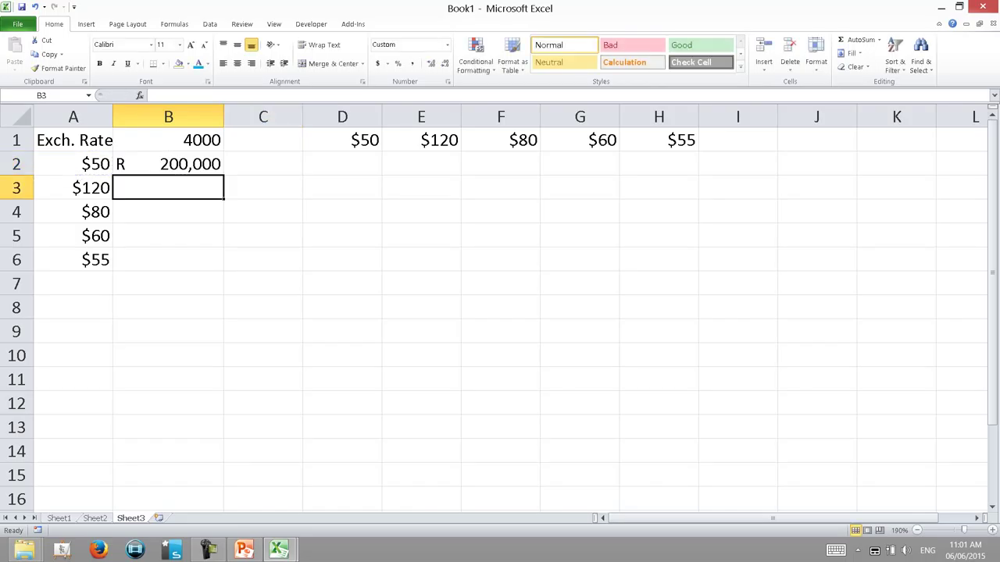
click(168, 164)
drag(223, 176, 224, 271)
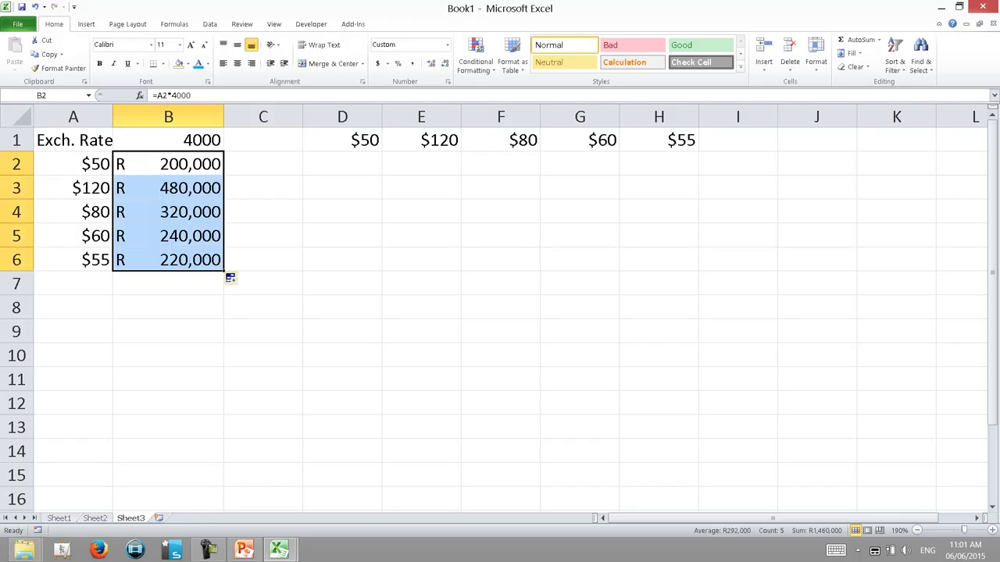
click(168, 260)
double_click(168, 164)
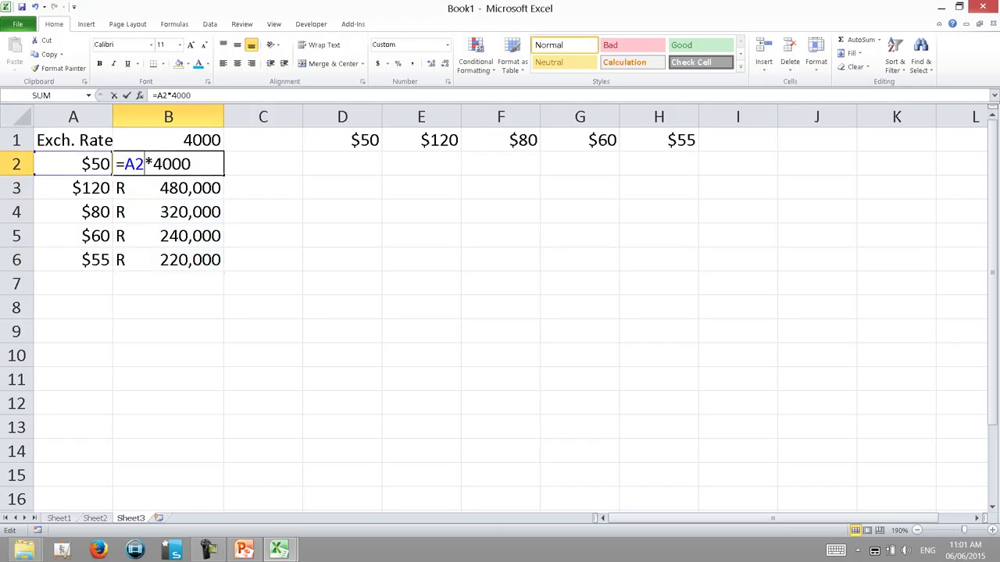
key(Escape)
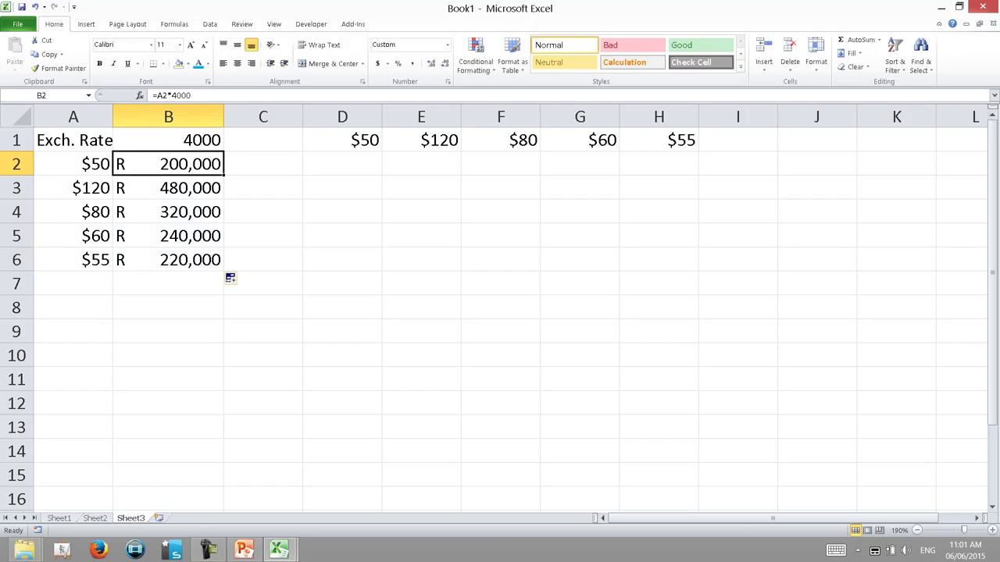
Change the B1 rate to 4100 and refill B2:B6 with =A2*4100
double_click(193, 140)
key(Delete)
text(1)
key(Return)
double_click(172, 164)
key(BackSpace)
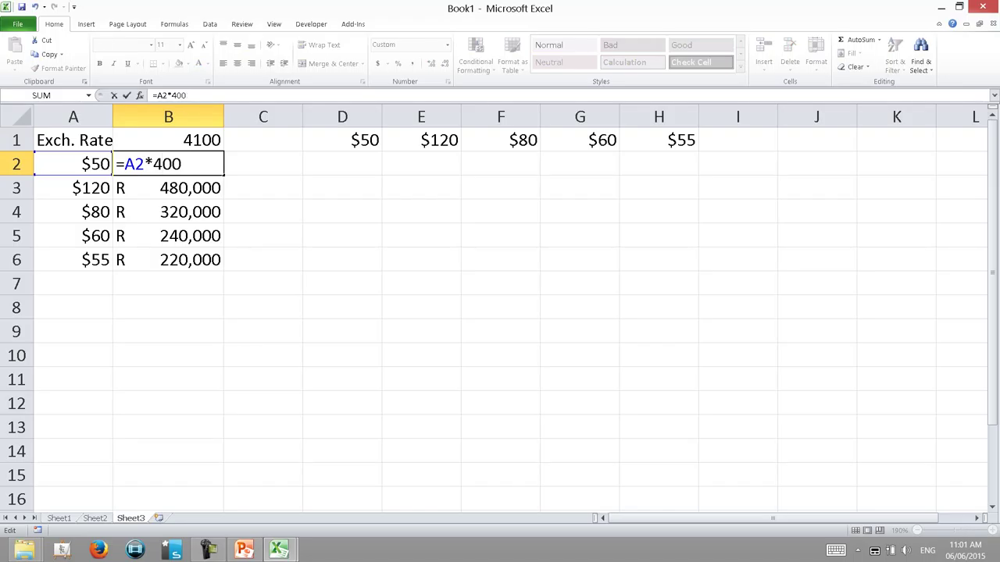
text(1)
key(Return)
click(168, 163)
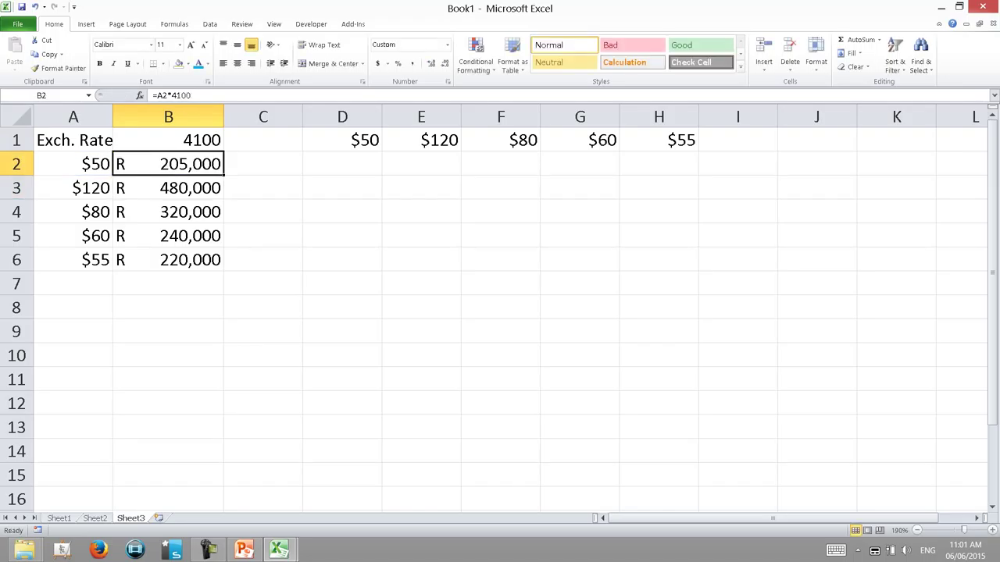
drag(223, 176, 224, 266)
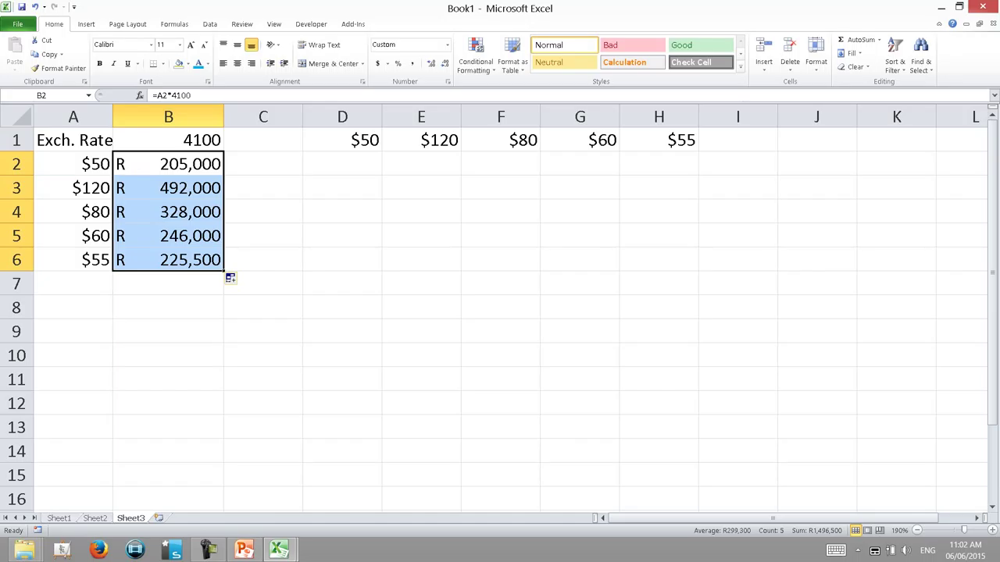
click(168, 140)
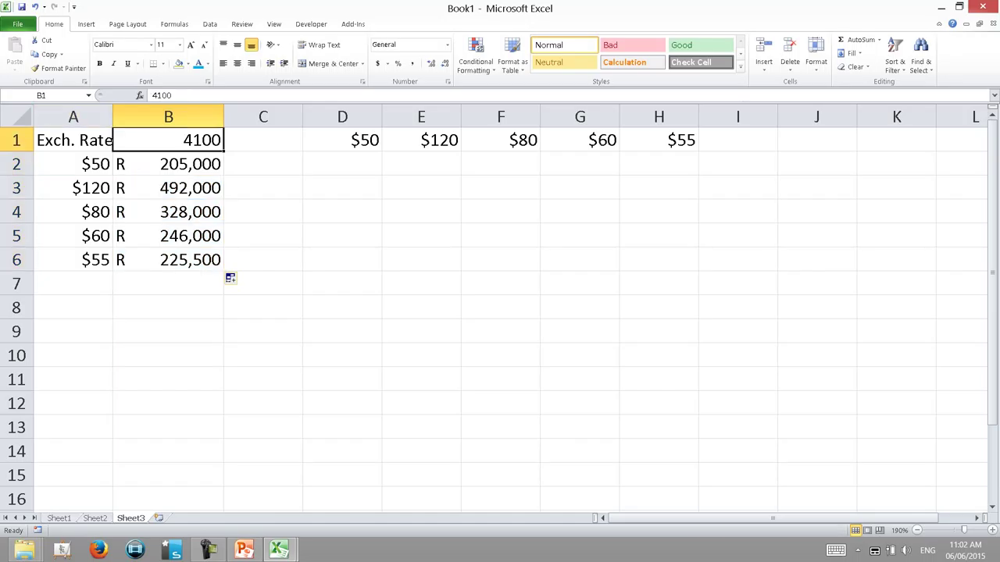
Shade B1 light orange, fill =A2*B1 from B2 down to B6, and widen column B
click(187, 63)
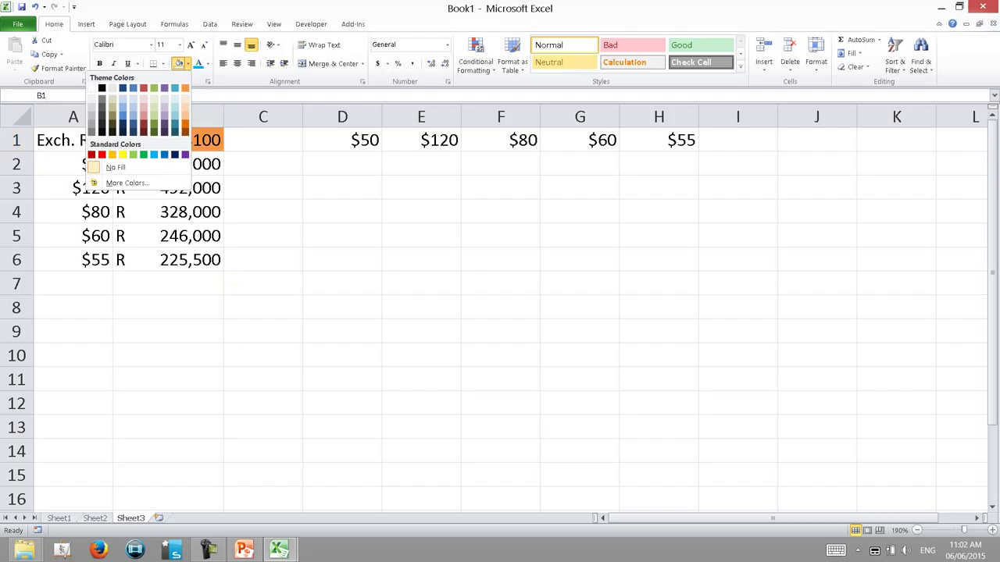
click(185, 108)
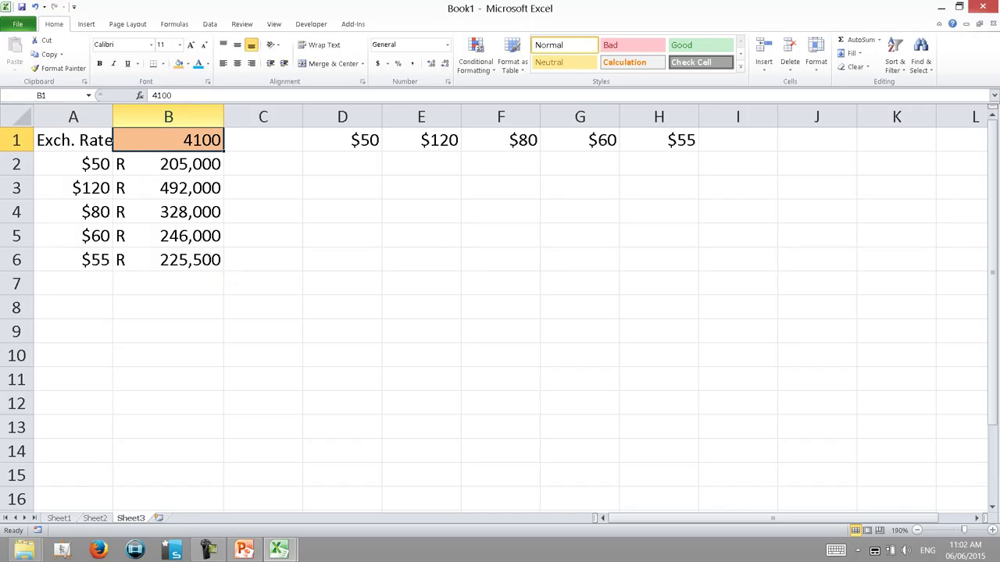
key(Down)
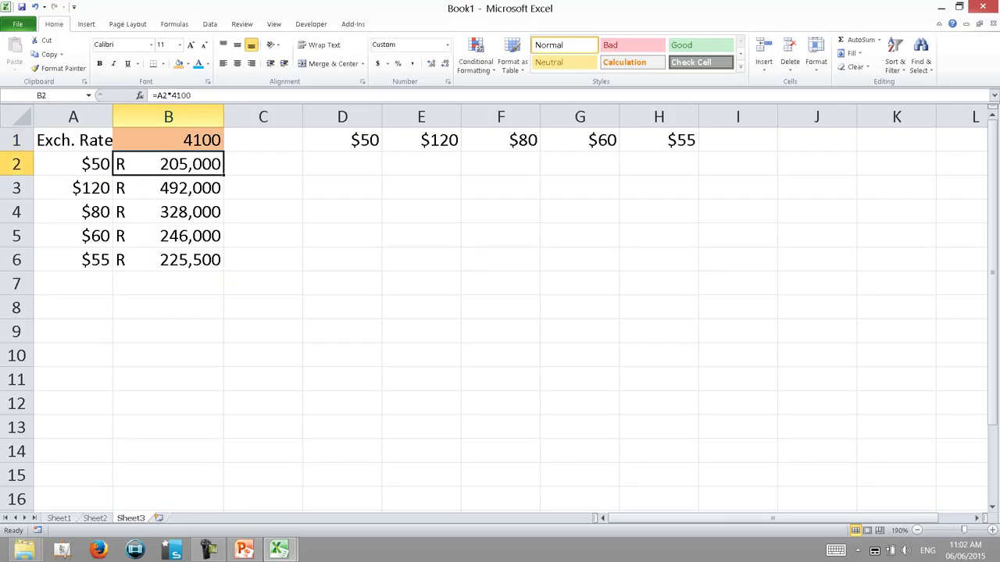
text(=)
key(Up)
key(Left)
key(Down)
text(*)
key(Up)
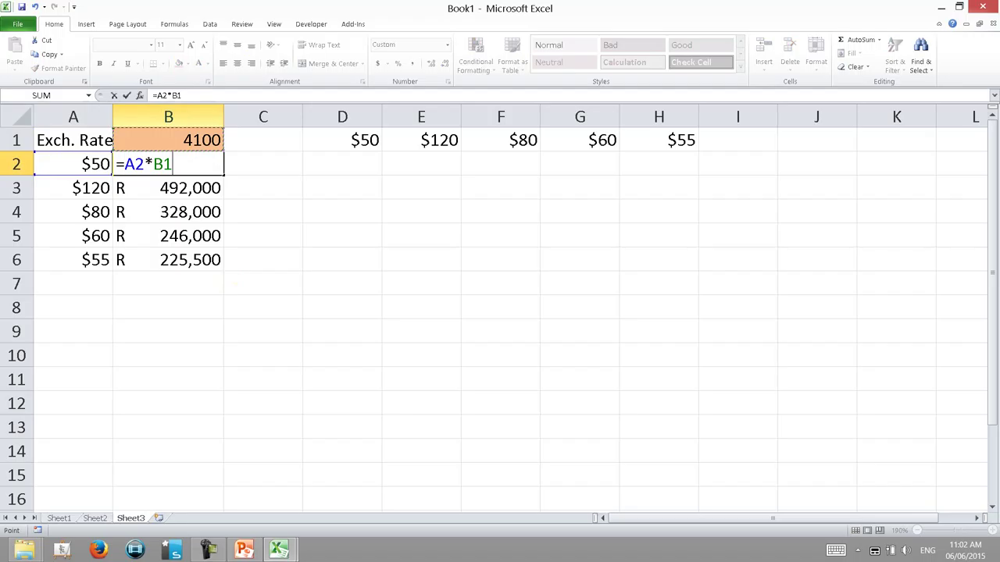
key(Return)
click(168, 163)
drag(224, 175, 223, 267)
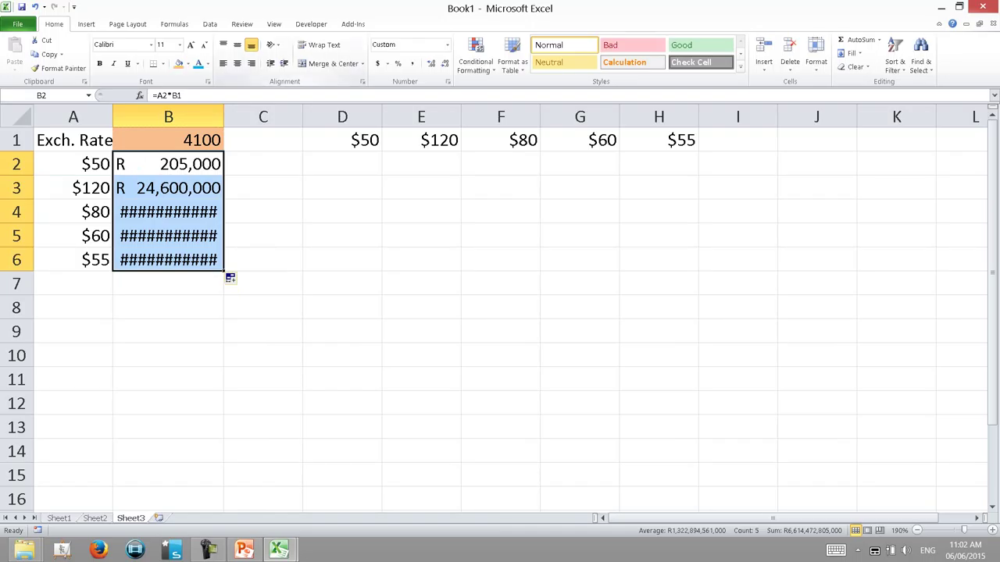
drag(224, 116, 276, 116)
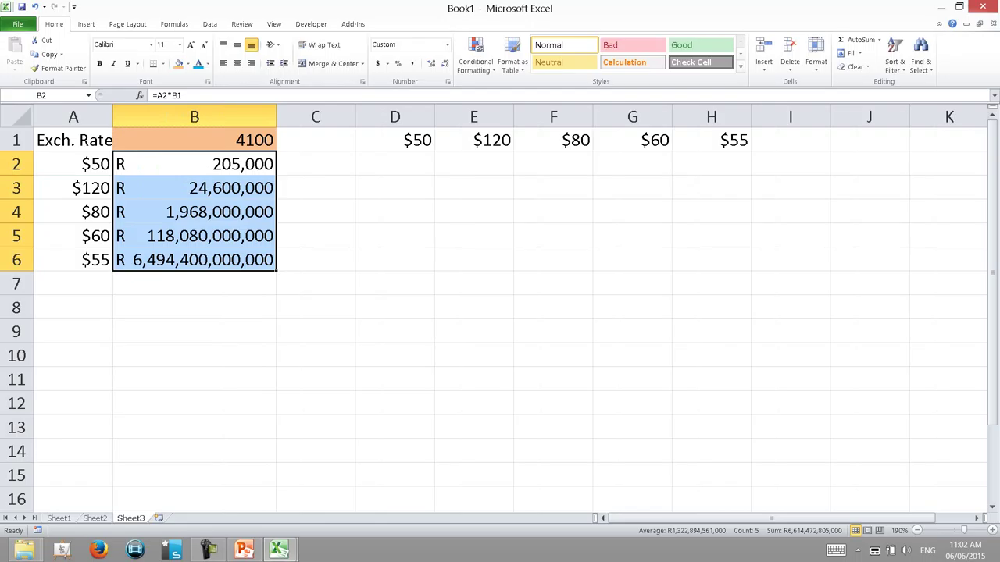
click(195, 164)
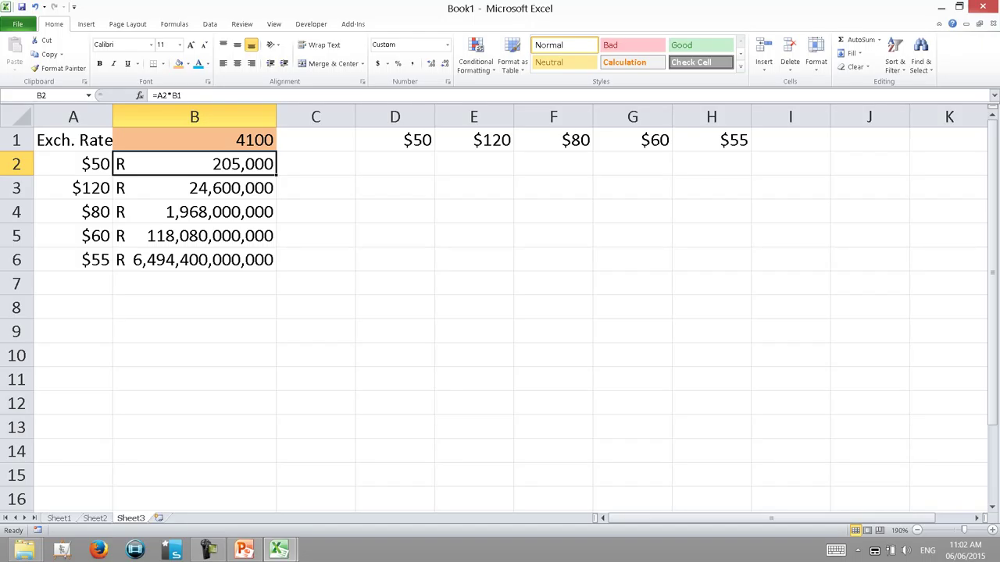
key(F2)
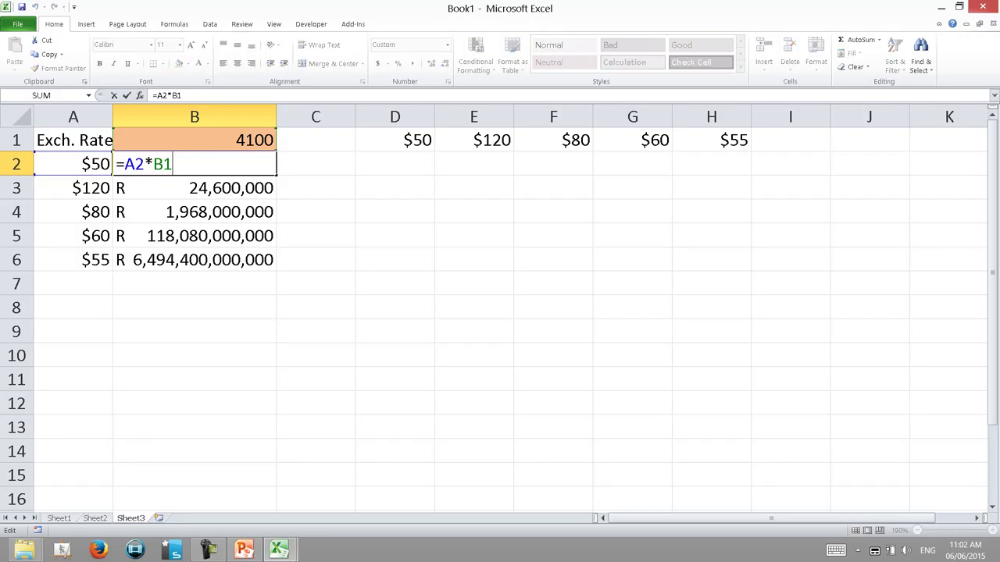
key(Return)
key(F2)
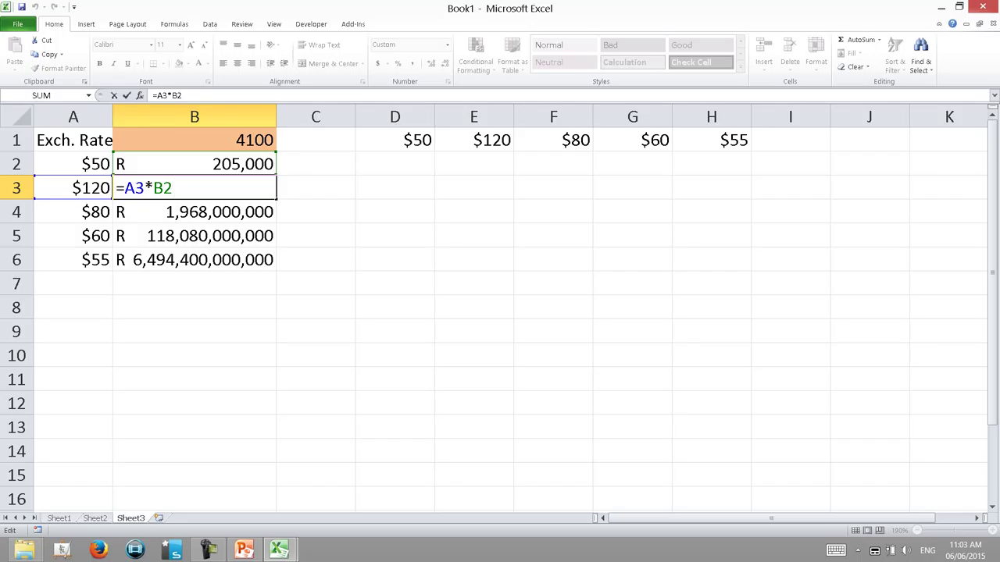
key(Return)
key(F2)
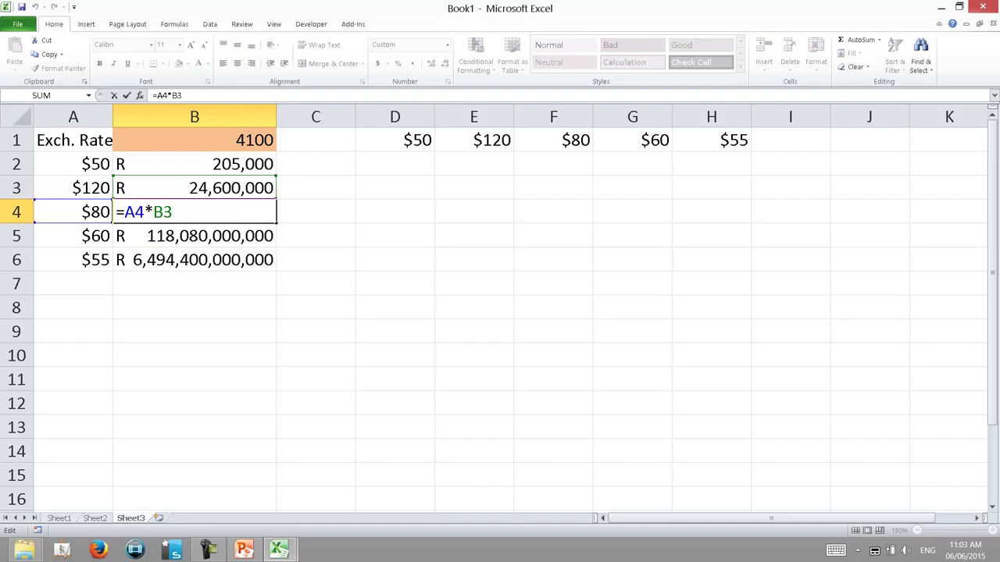
key(ctrl+Return)
key(Up)
key(Up)
key(F2)
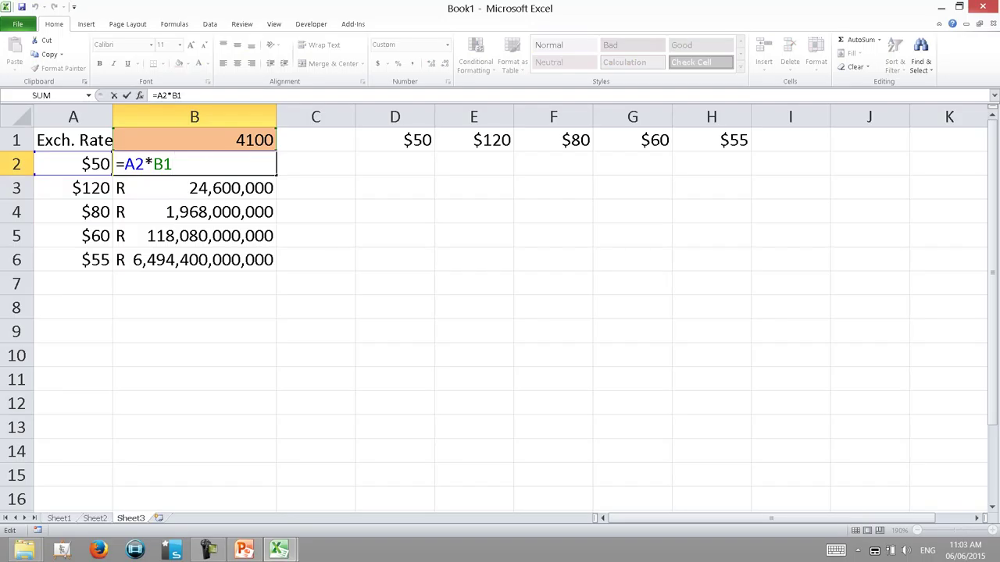
Cycle the B1 reference in B2's formula through absolute, relative and mixed forms with F4
key(shift+Left)
key(shift+Left)
key(Left)
key(Right)
key(Right)
click(163, 164)
key(Left)
key(Right)
key(F4)
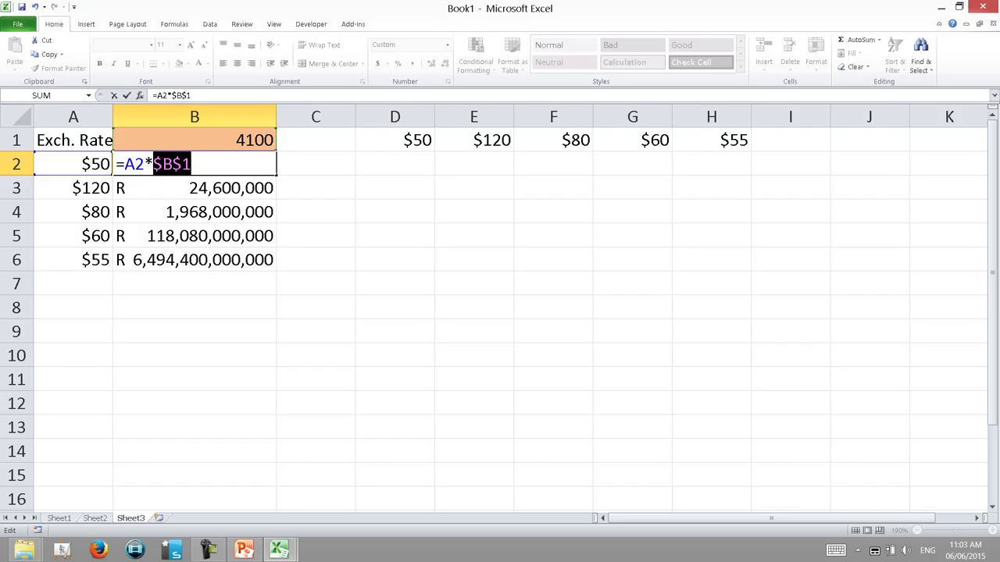
key(F4)
key(F4)
key(F4)
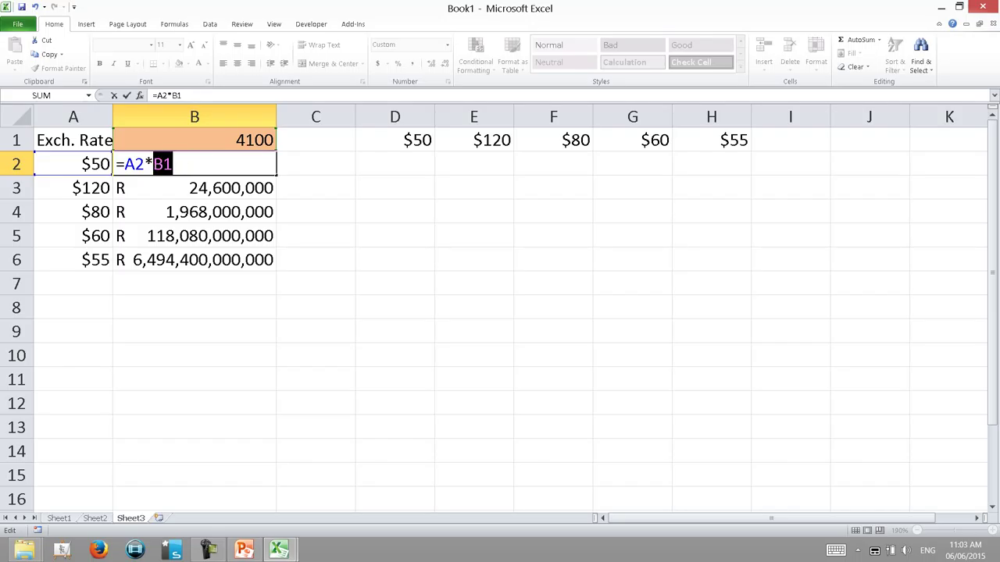
key(Left)
key(Left)
key(Left)
key(Left)
key(Right)
key(Right)
key(Right)
key(F4)
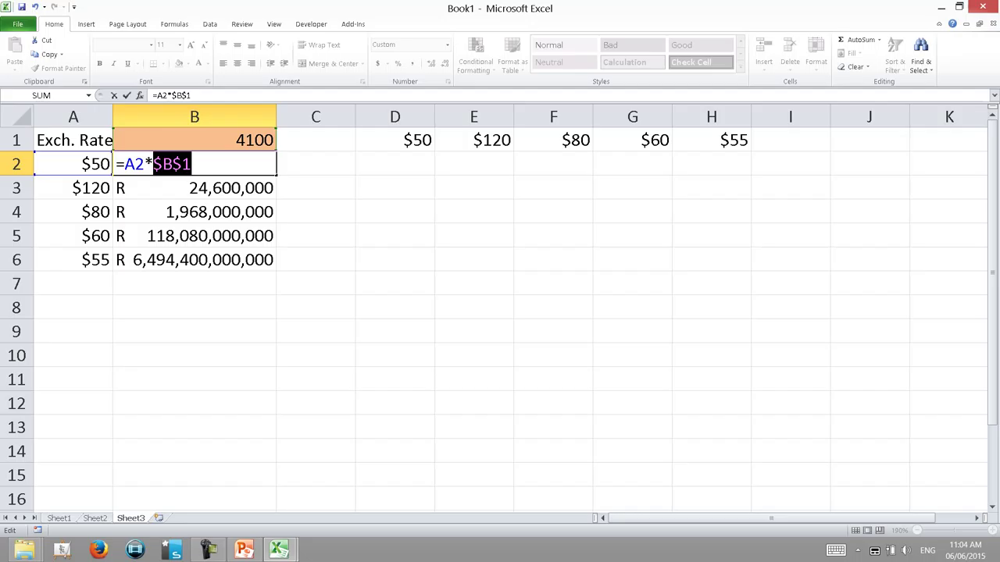
key(F4)
key(F4)
key(F4)
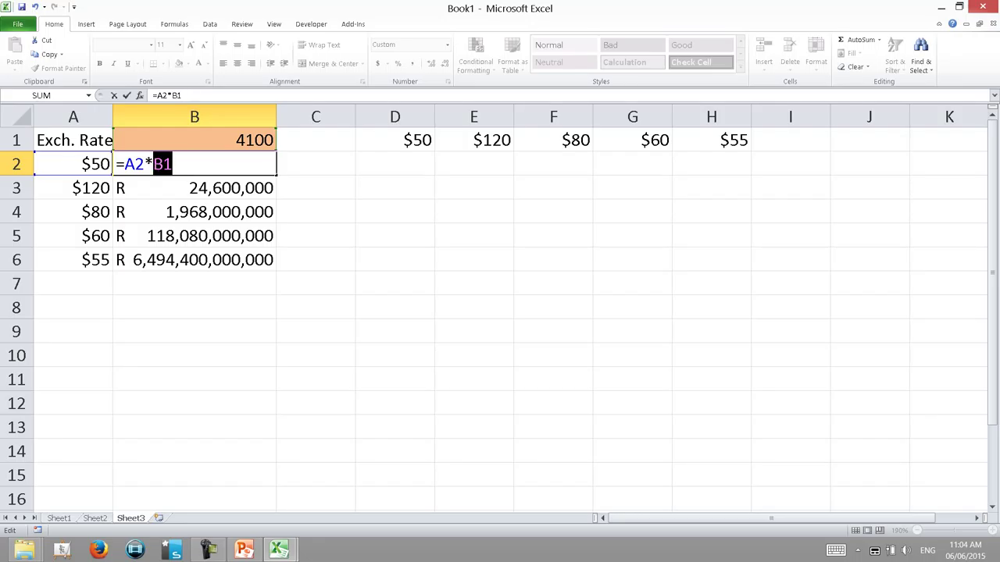
key(F4)
key(F4)
key(F4)
key(F4)
key(F4)
key(F4)
key(F4)
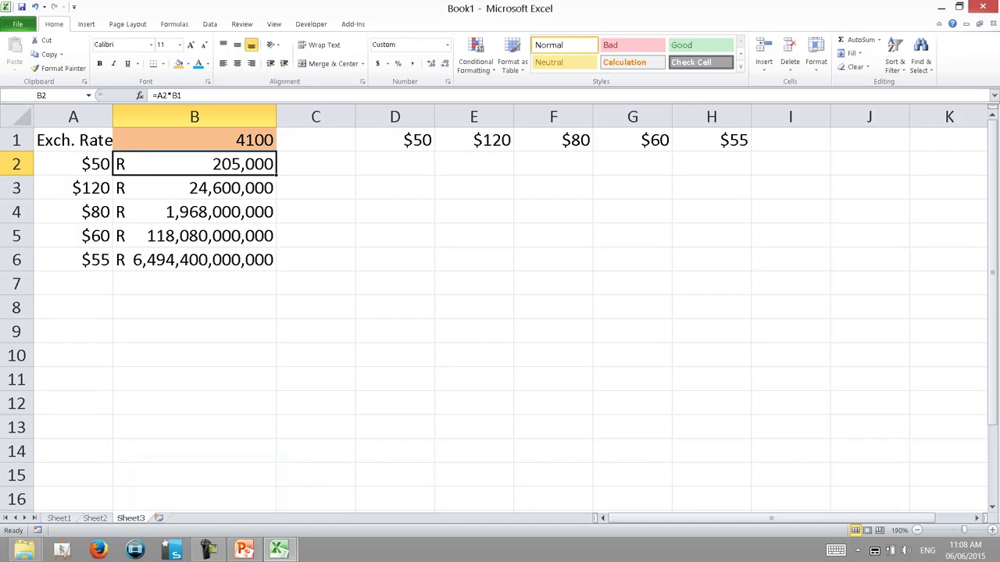
Lock B2's formula as =A2*$B$1 and fill it down through B6
key(F2)
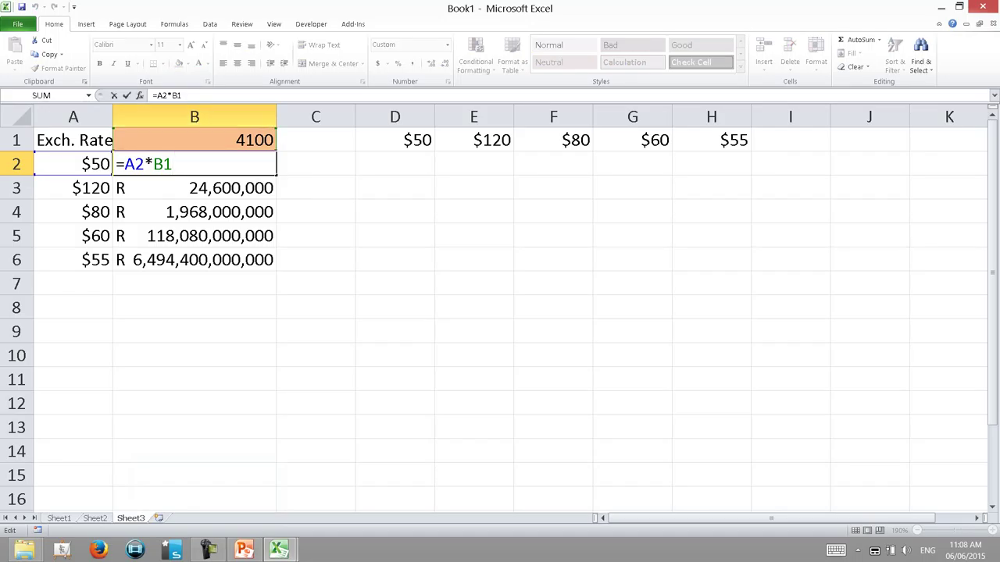
key(F4)
key(Return)
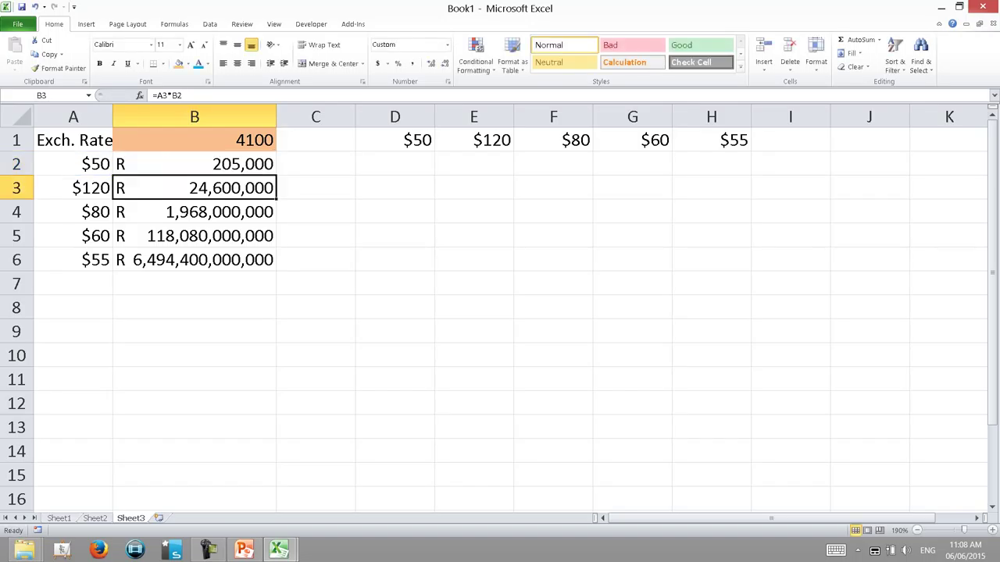
click(195, 164)
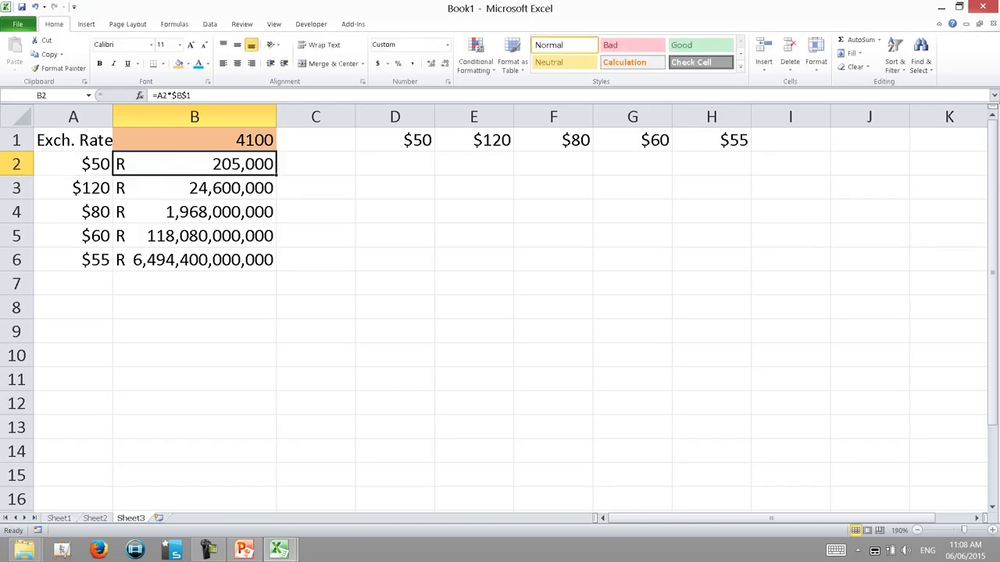
drag(276, 176, 275, 265)
Change the exchange rate in B1 to 4200
click(194, 140)
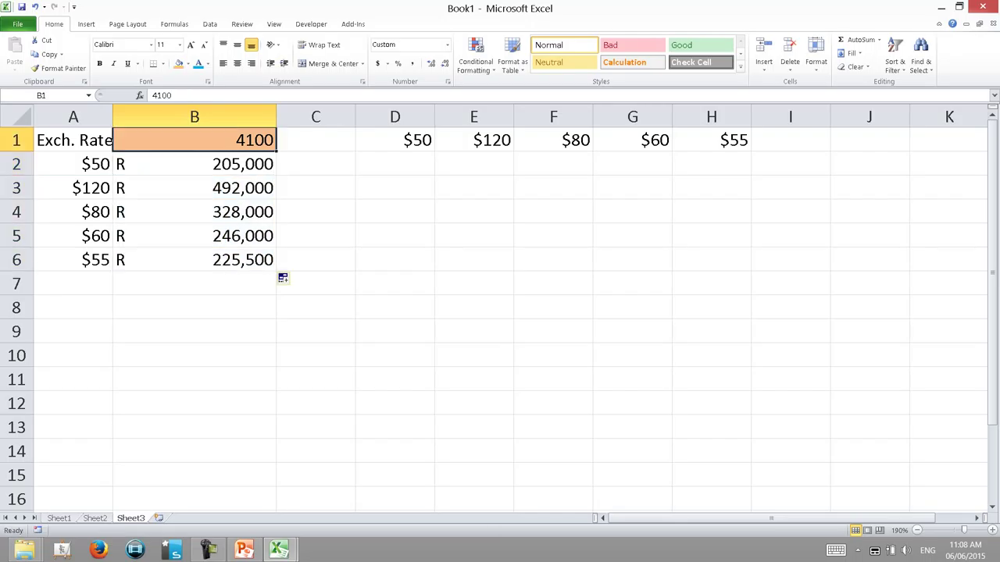
text(4200)
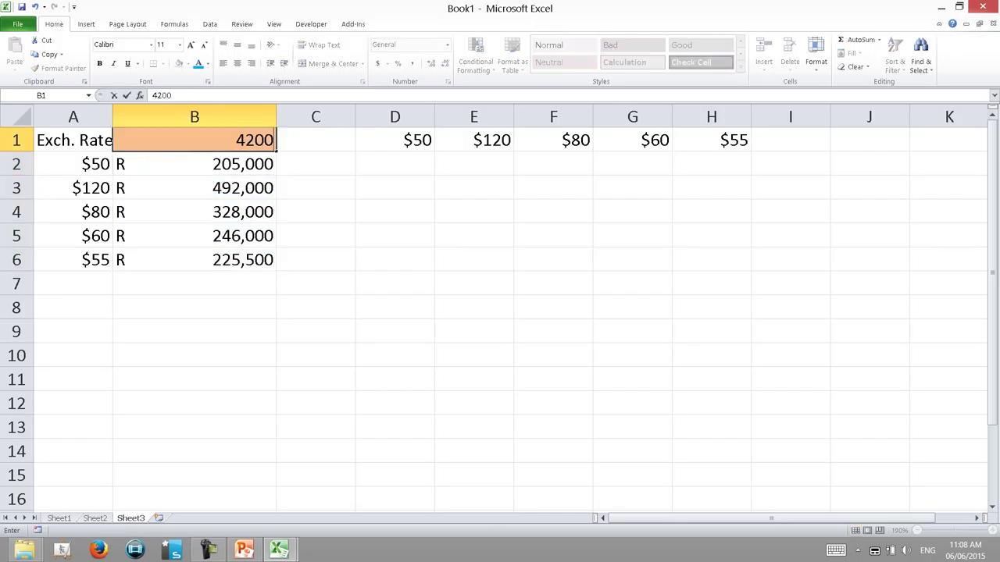
key(Return)
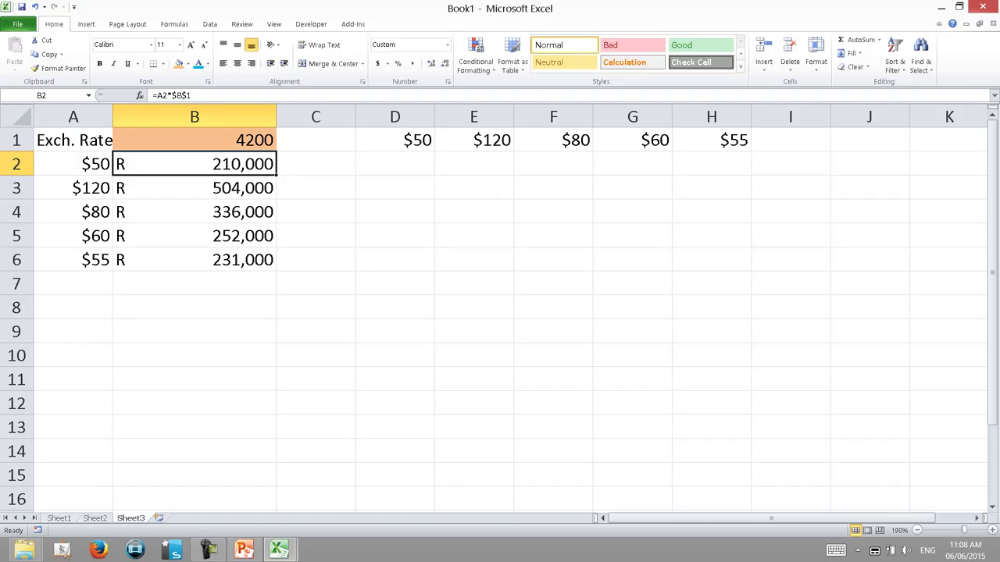
Check that B3's formula still reads =A3*$B$1 with the fixed rate
key(Down)
key(F2)
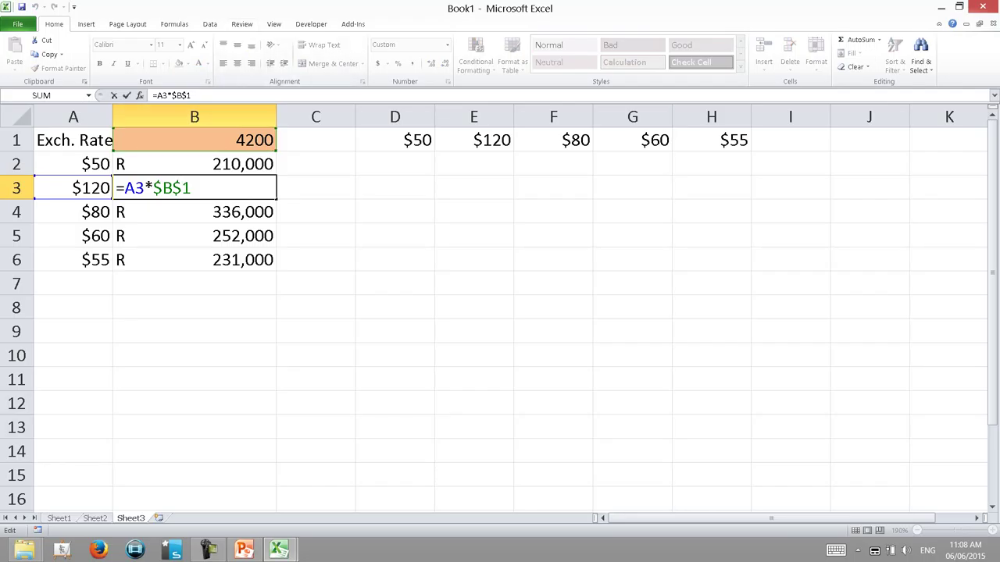
key(Return)
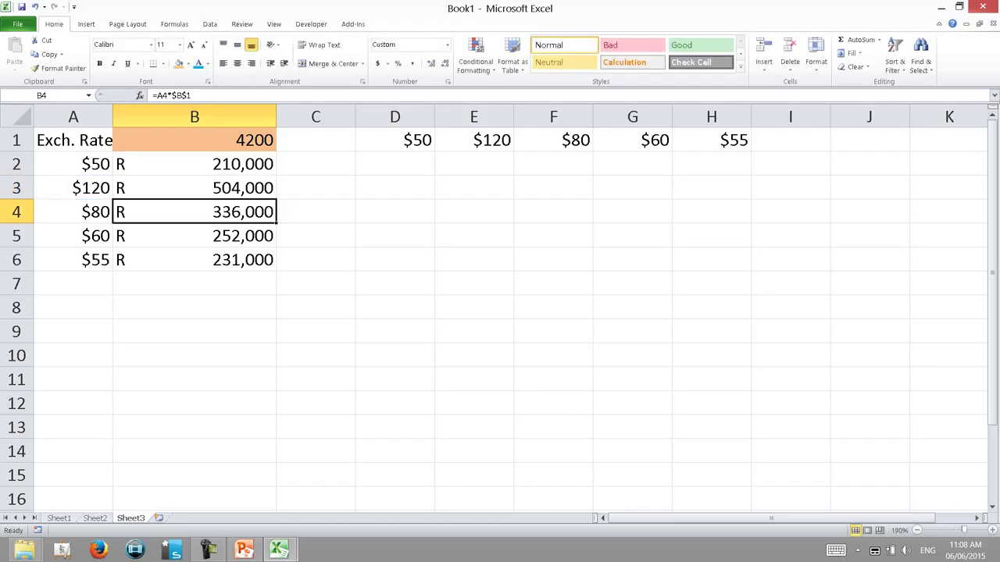
click(553, 164)
Enter =$B$1*F1 in F2 to convert the $80 to R 336,000
text(=)
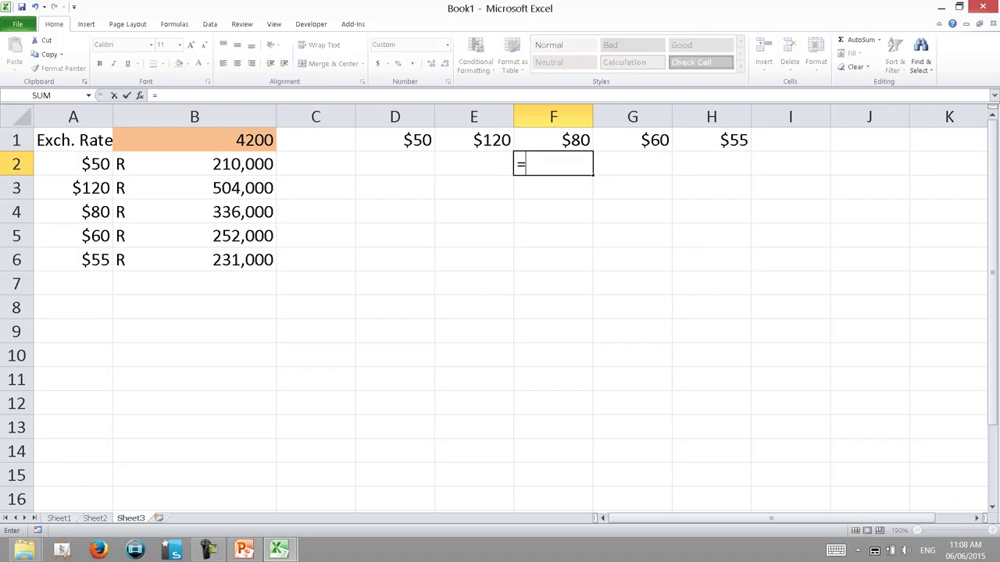
text(F1*)
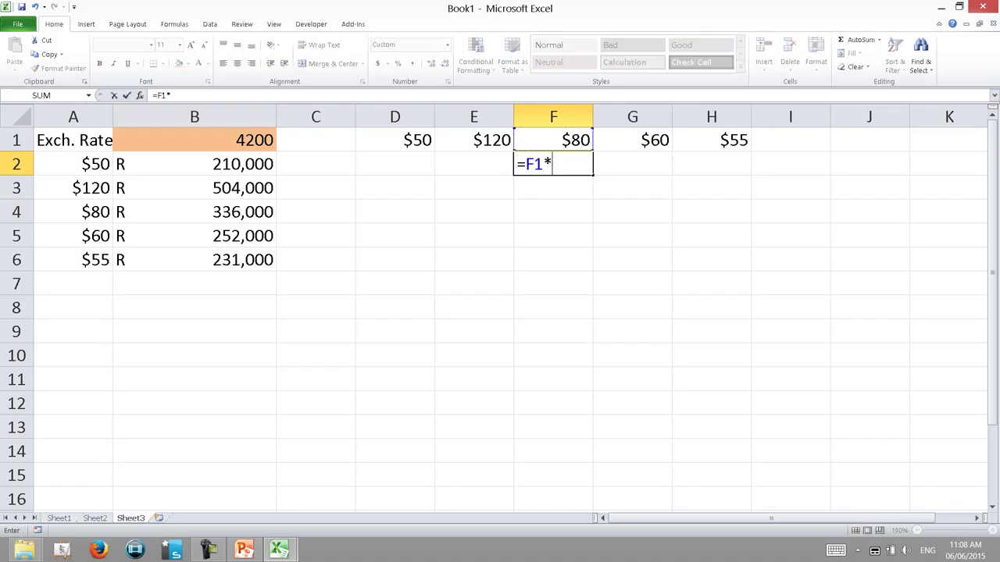
text(B1)
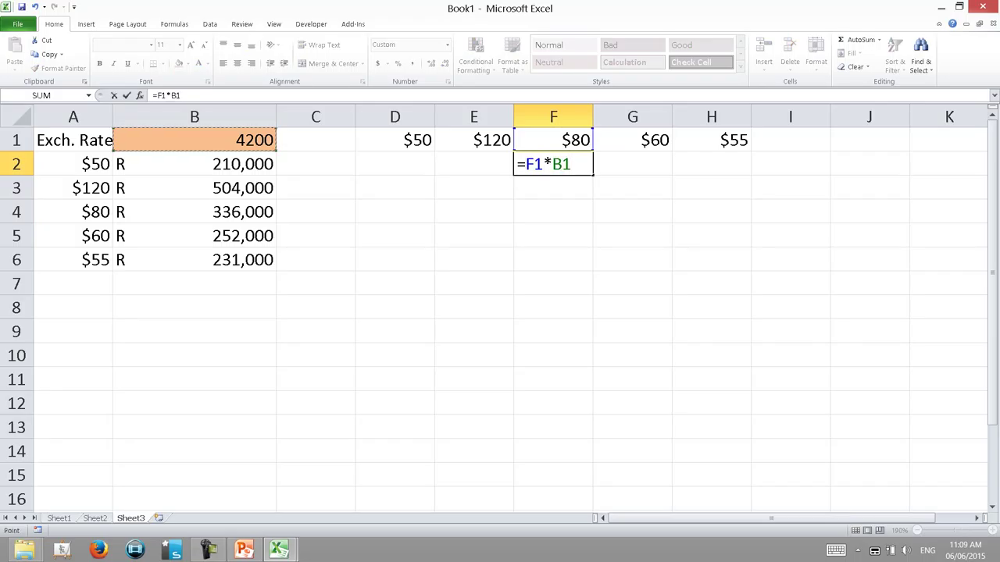
key(Escape)
text(=)
click(194, 140)
key(F4)
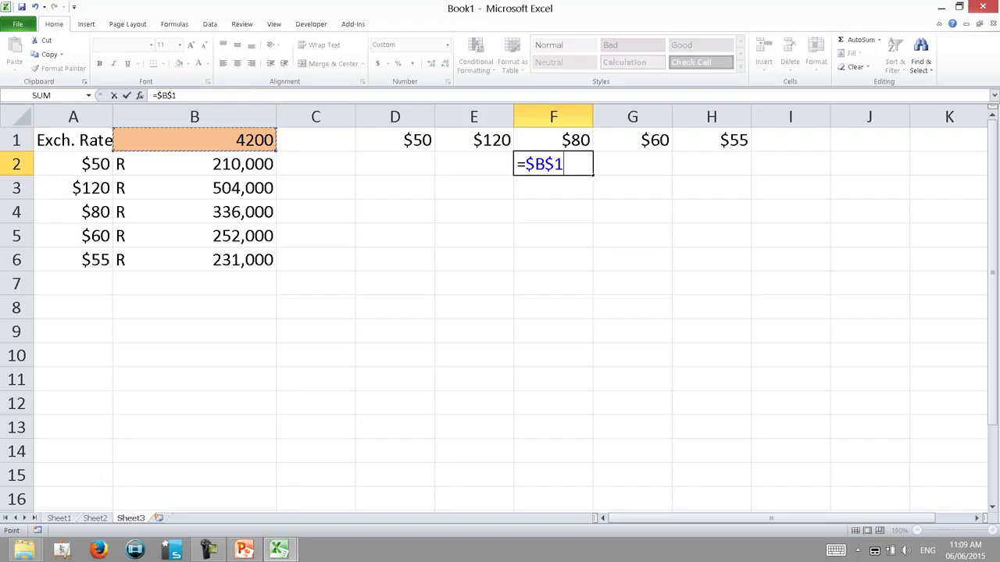
text(*)
key(Up)
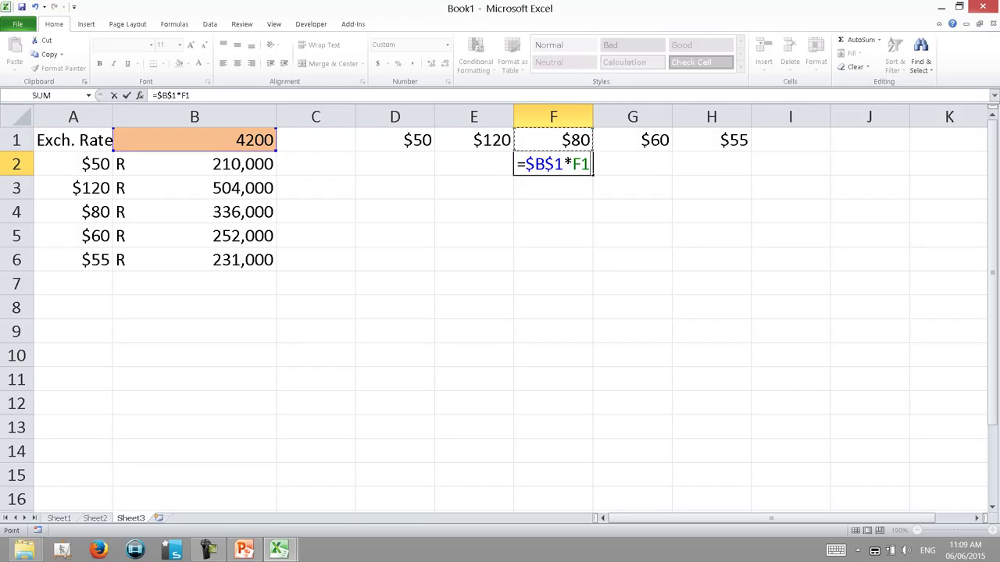
key(Return)
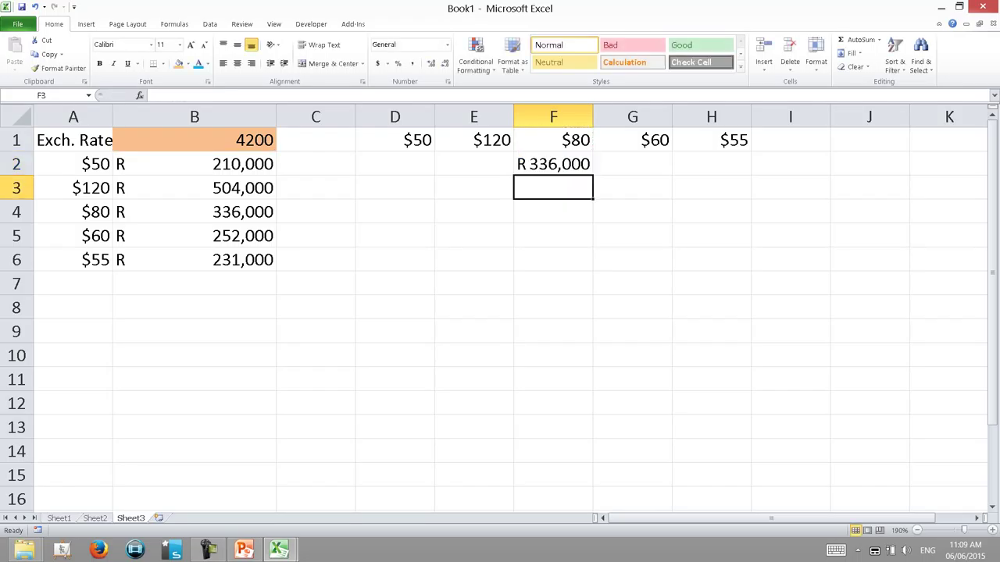
click(553, 164)
Fill F2's =$B$1*F1 formula right to H2 and left to D2
drag(593, 175, 754, 180)
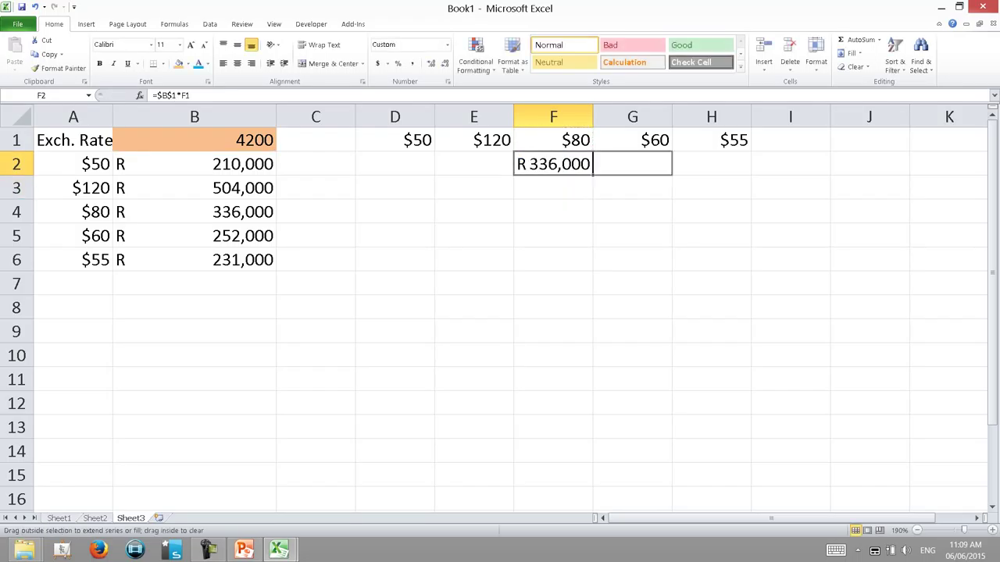
click(553, 164)
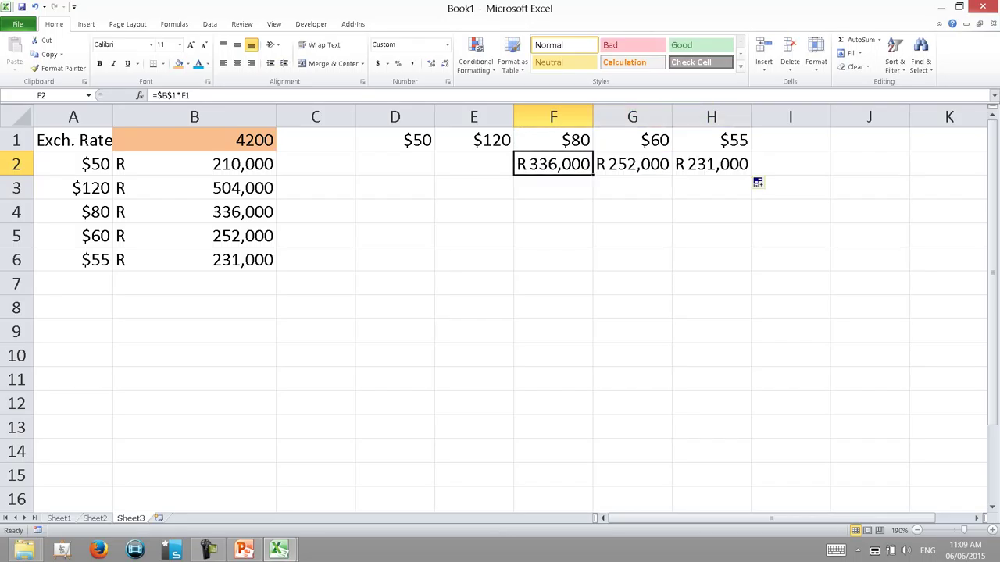
drag(593, 175, 395, 165)
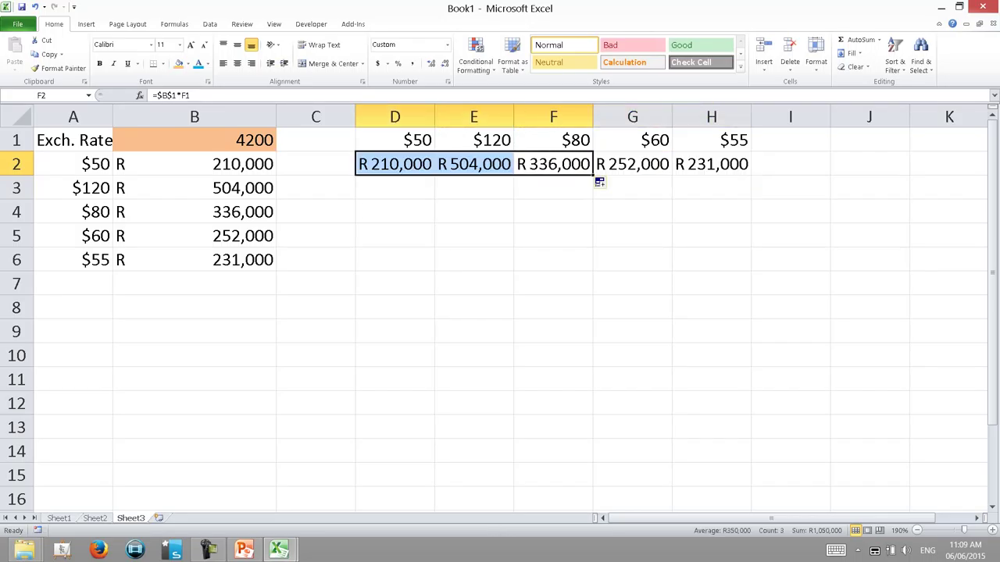
Inspect the =$B$1*… formulas in D2, E2, G2 and H2
double_click(395, 164)
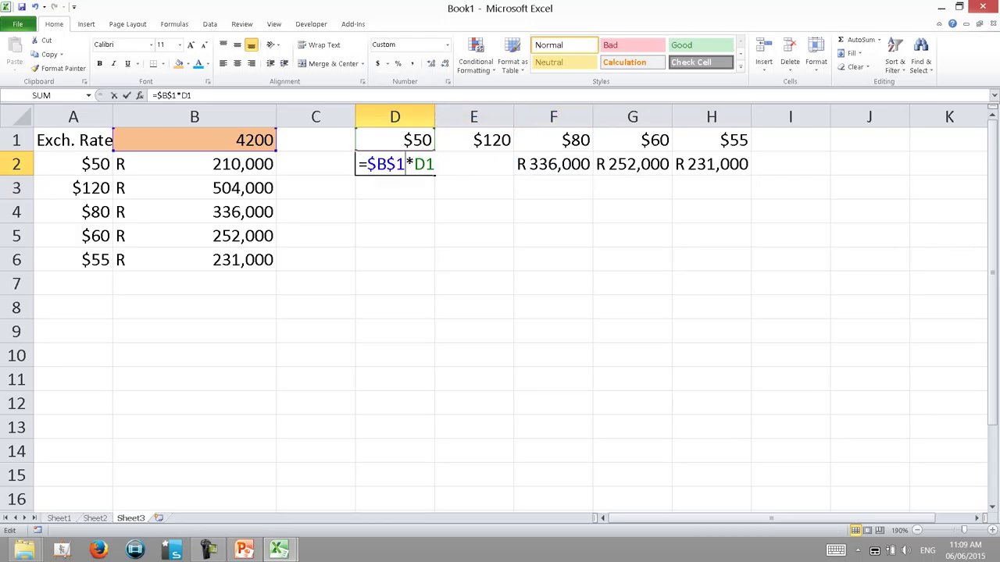
double_click(474, 165)
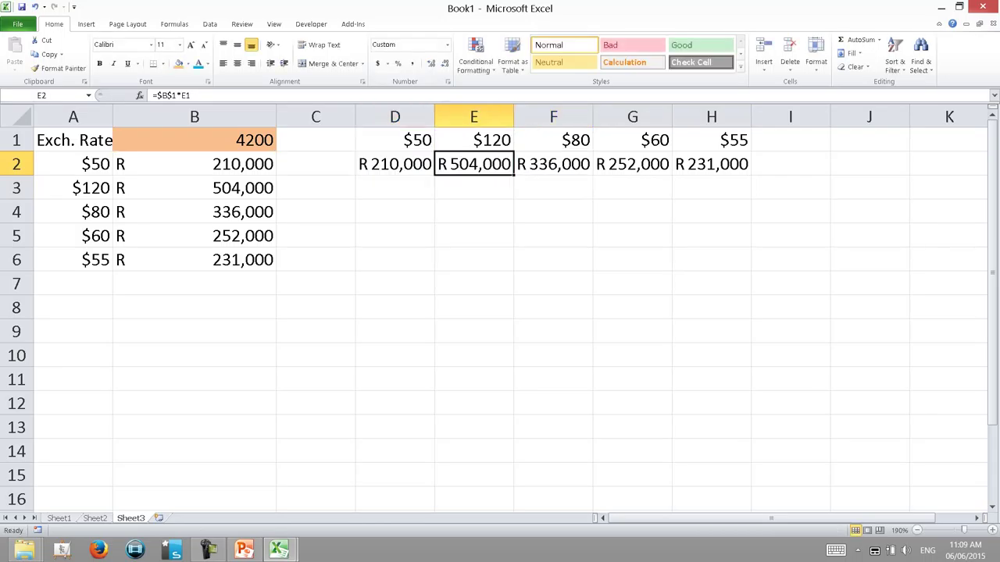
click(553, 164)
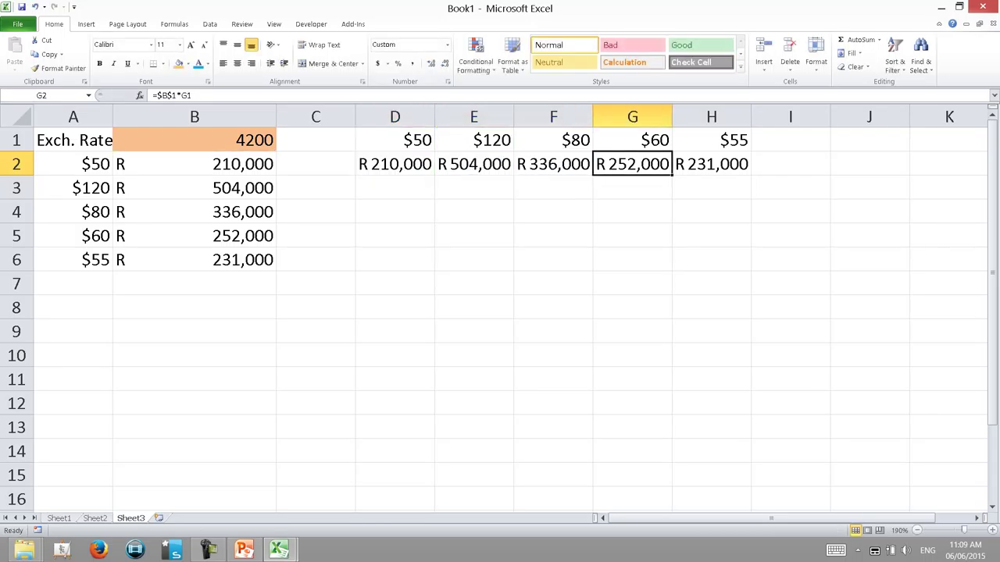
double_click(632, 164)
double_click(711, 164)
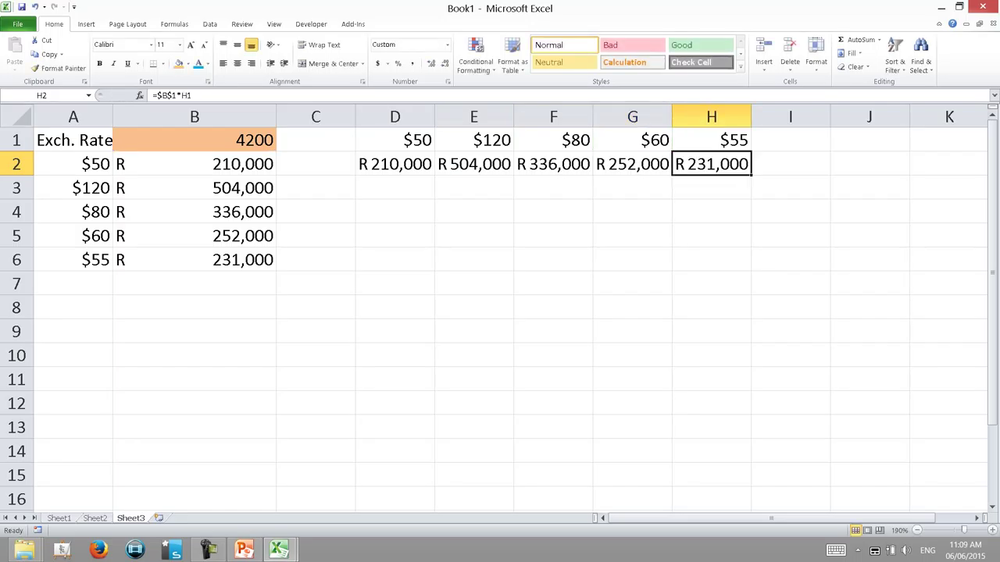
key(ctrl+Return)
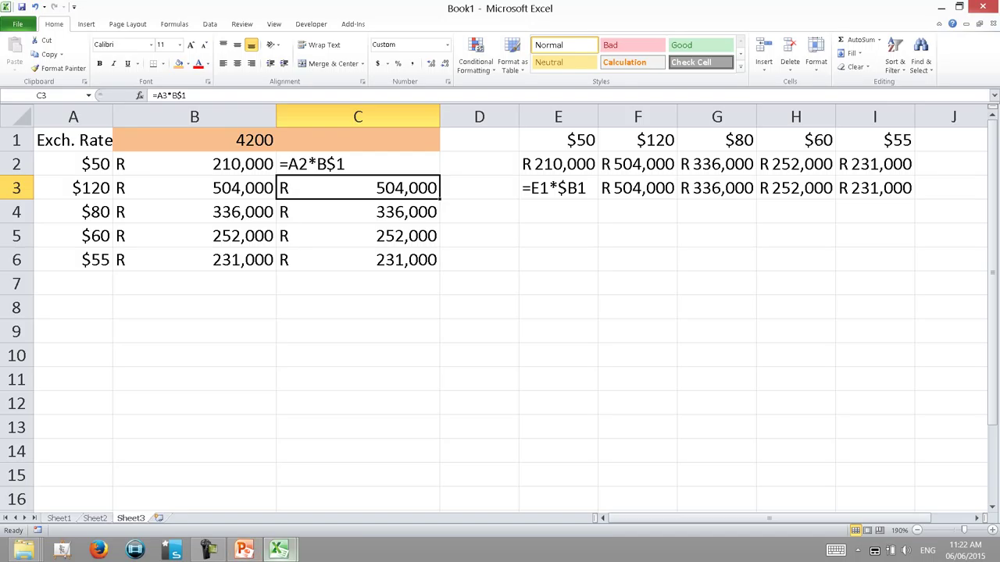
click(279, 551)
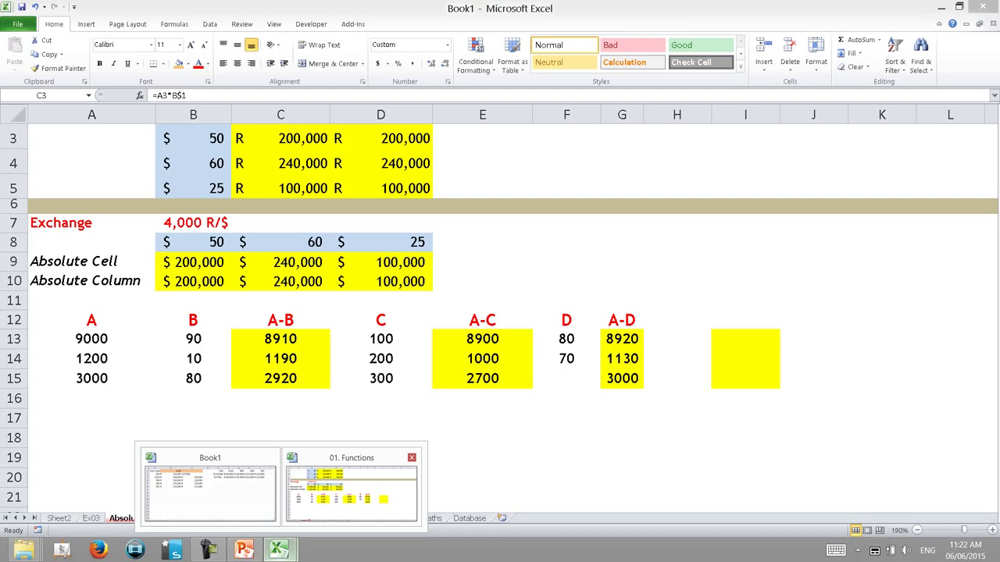
Switch to the 01. Functions workbook and review the A values, A-B header and B13
click(352, 488)
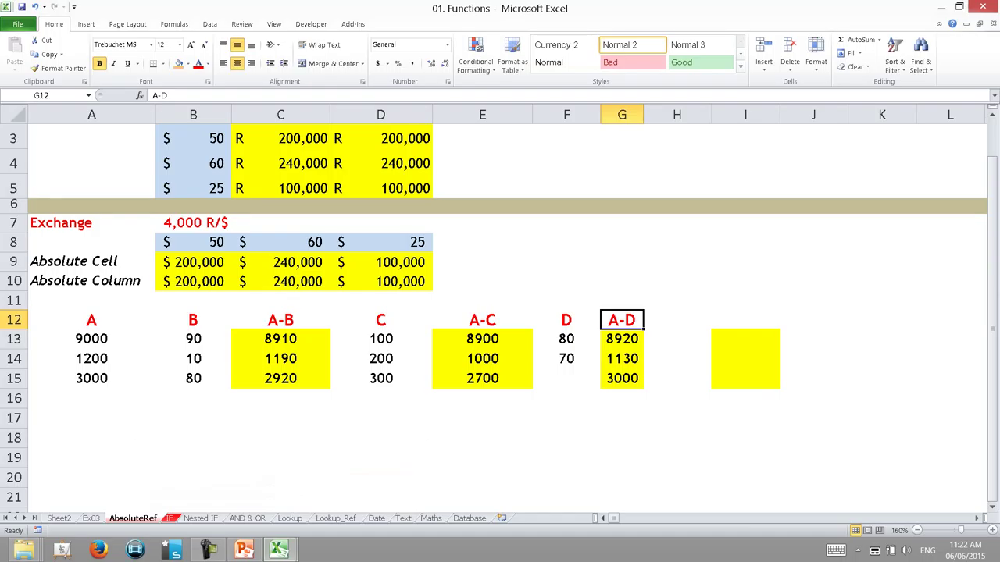
drag(92, 320, 92, 378)
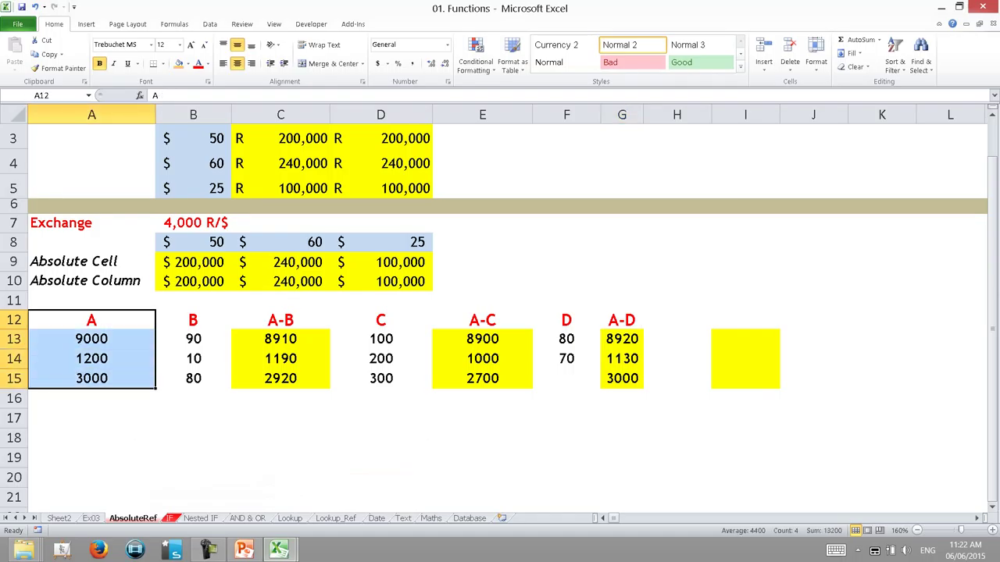
click(281, 321)
click(91, 321)
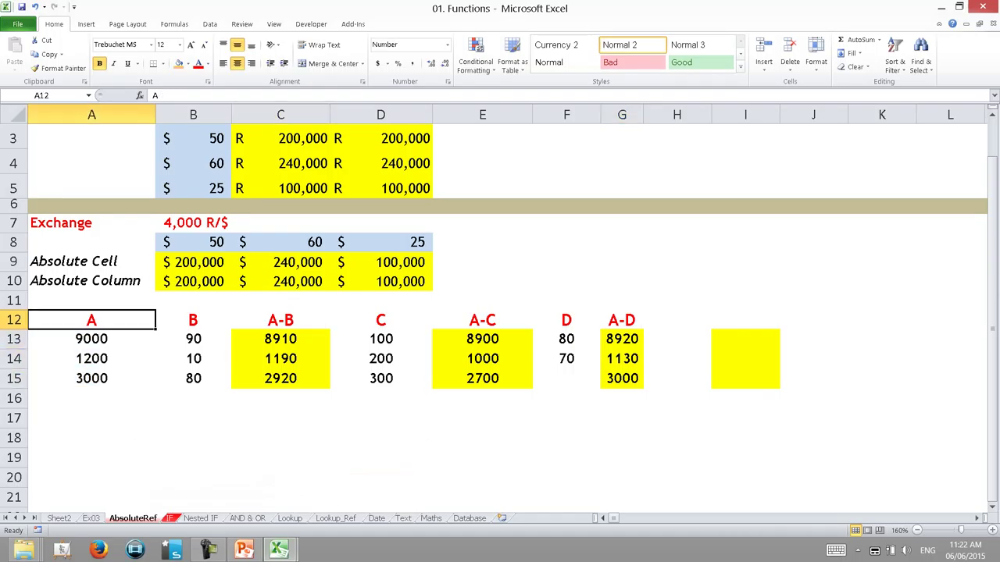
click(193, 339)
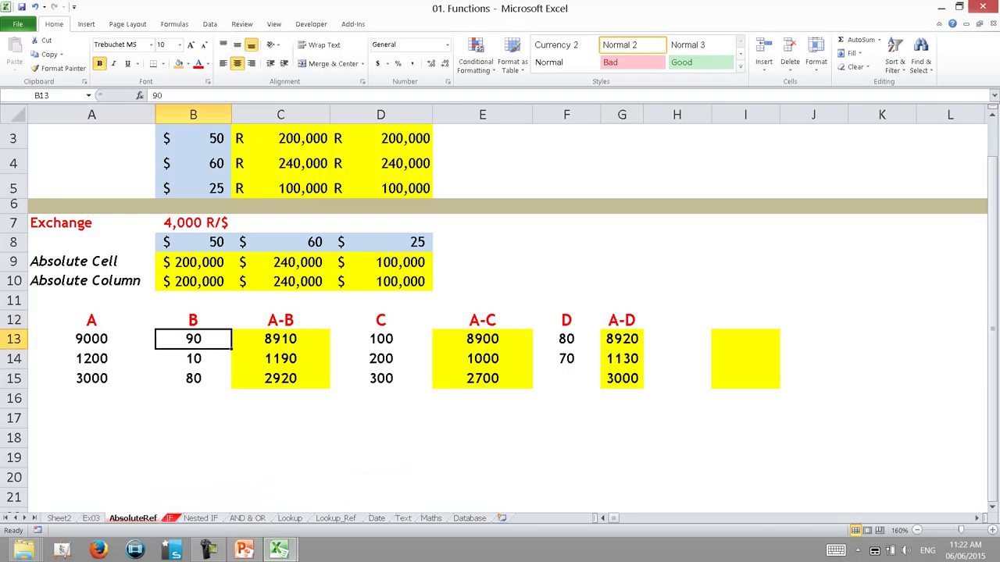
Review the C values, E13's A-C formula and the A-D and D headers
drag(482, 321, 482, 378)
click(380, 320)
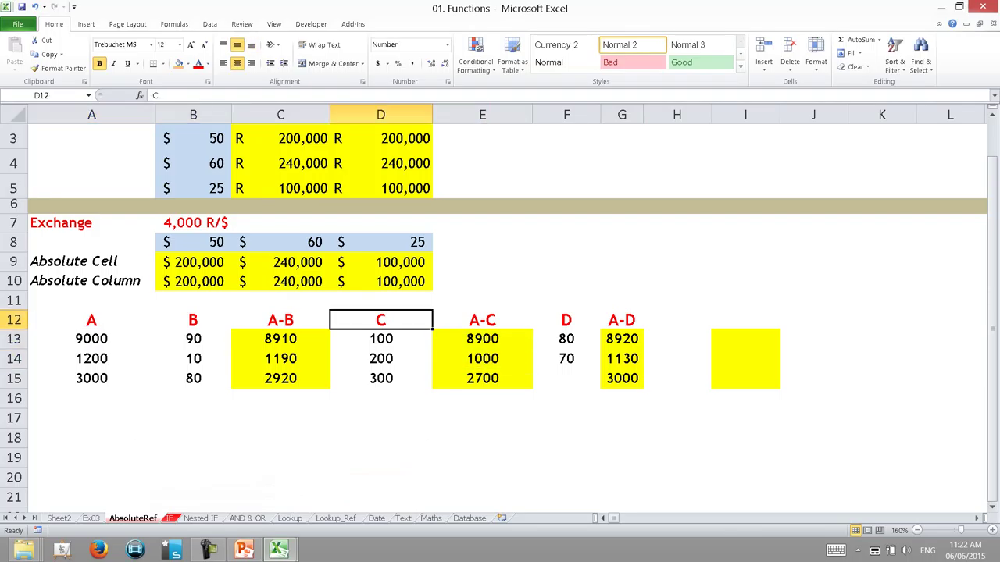
click(92, 320)
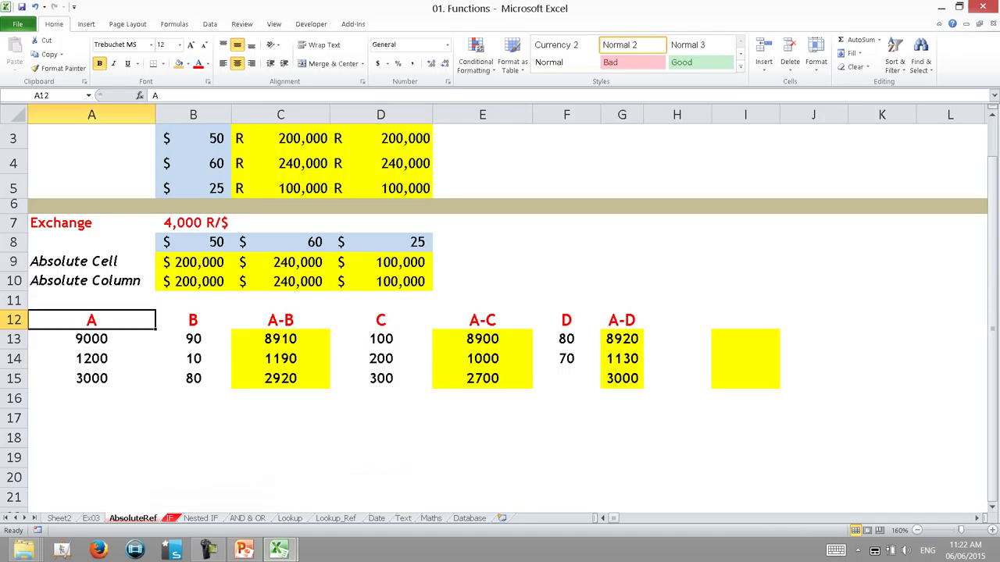
click(381, 339)
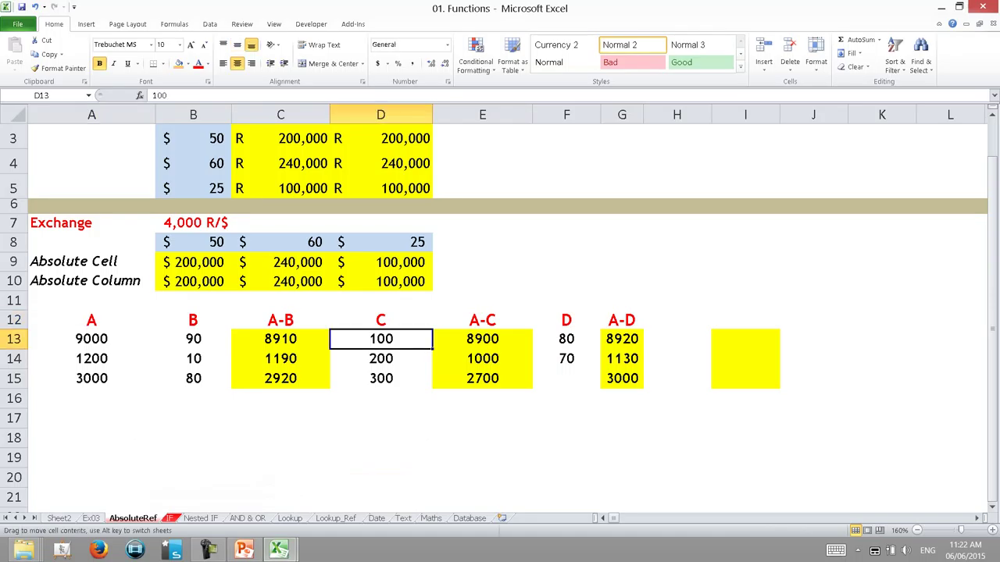
click(482, 339)
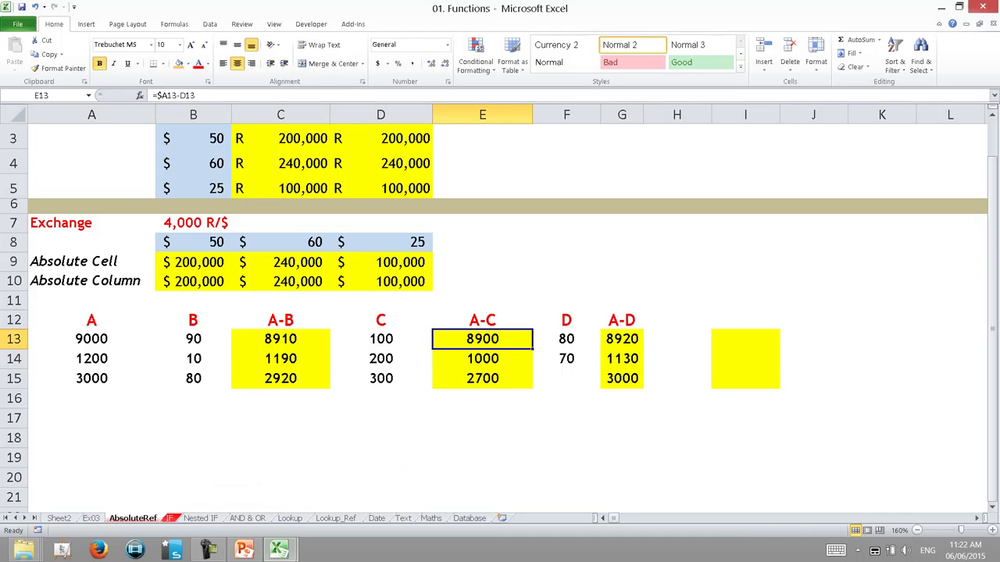
click(622, 320)
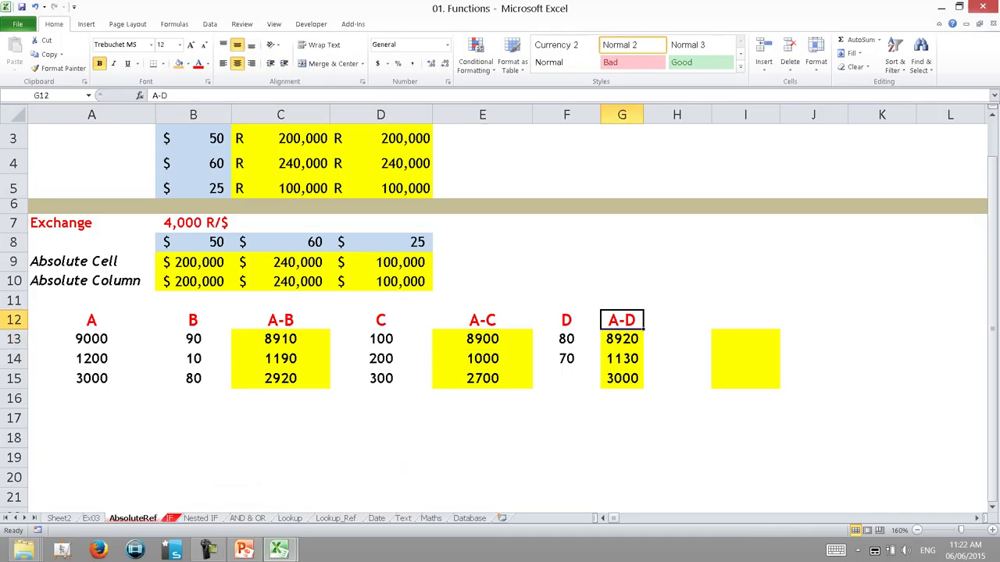
click(91, 339)
click(92, 320)
click(566, 320)
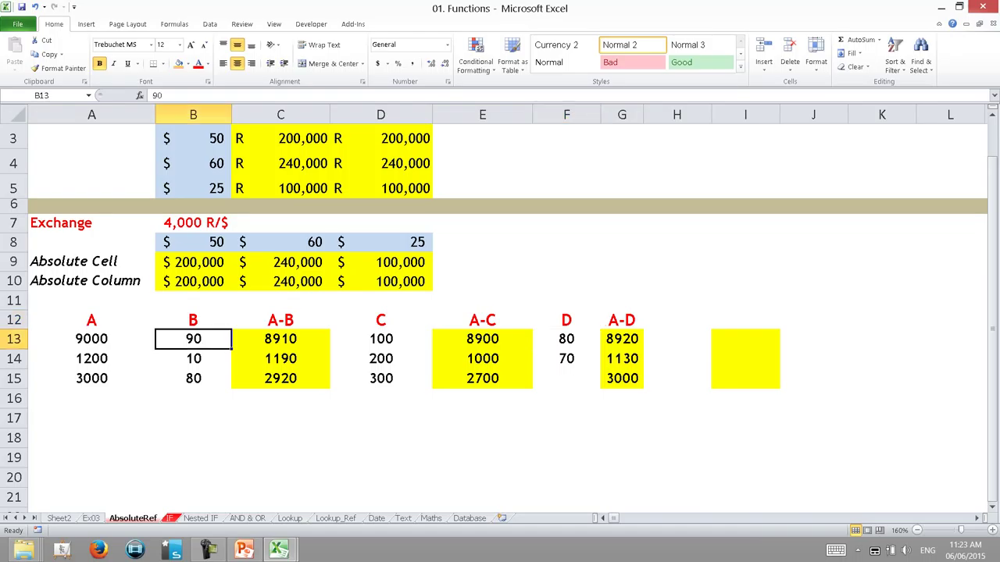
Highlight the B values, A-B results, C values and A-C results in rows 13-15
drag(193, 339, 193, 378)
drag(281, 339, 281, 398)
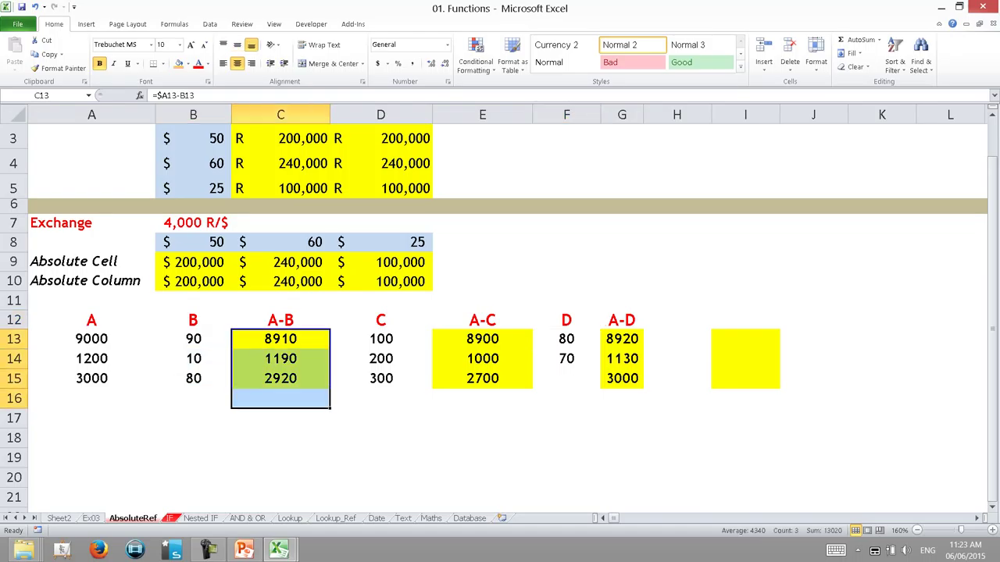
drag(380, 338, 381, 378)
drag(482, 338, 482, 359)
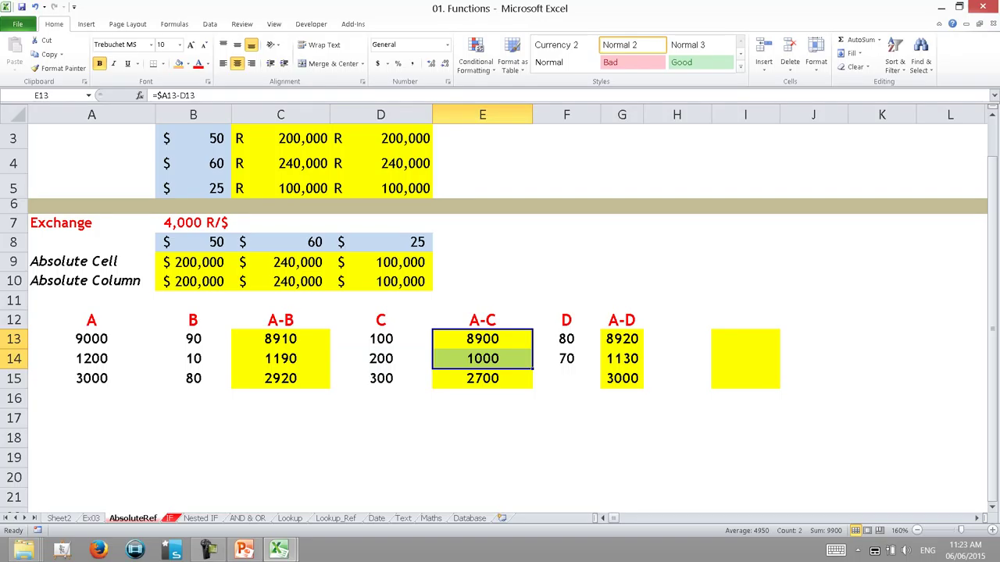
Delete the existing A-B, A-C and A-D results from rows 13-15
key(Left)
key(Down)
key(Left)
key(shift+Down)
key(Up)
key(shift+Down)
key(shift+Down)
key(Delete)
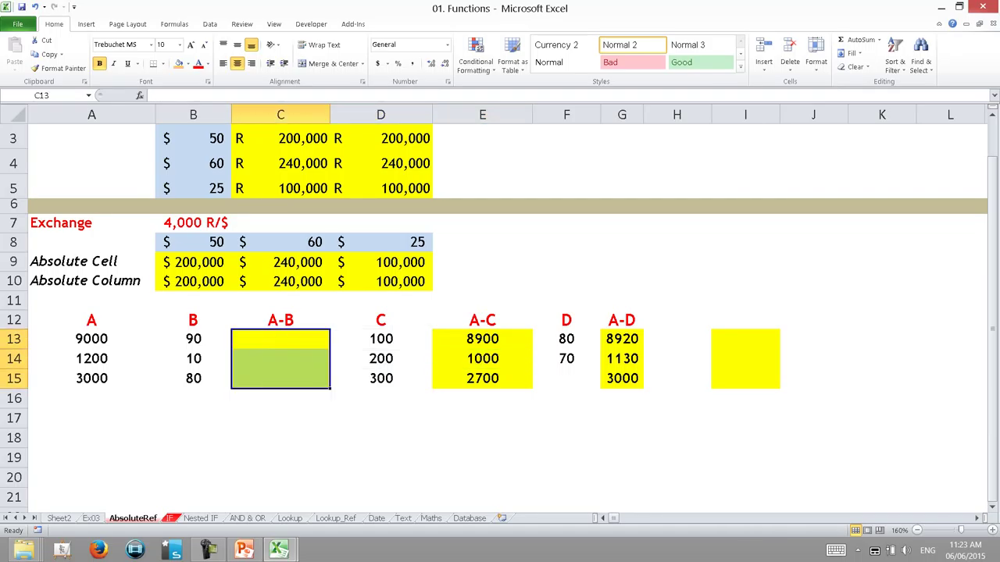
key(Right)
key(Right)
key(shift+Down)
key(shift+Down)
key(Delete)
key(Right)
key(Right)
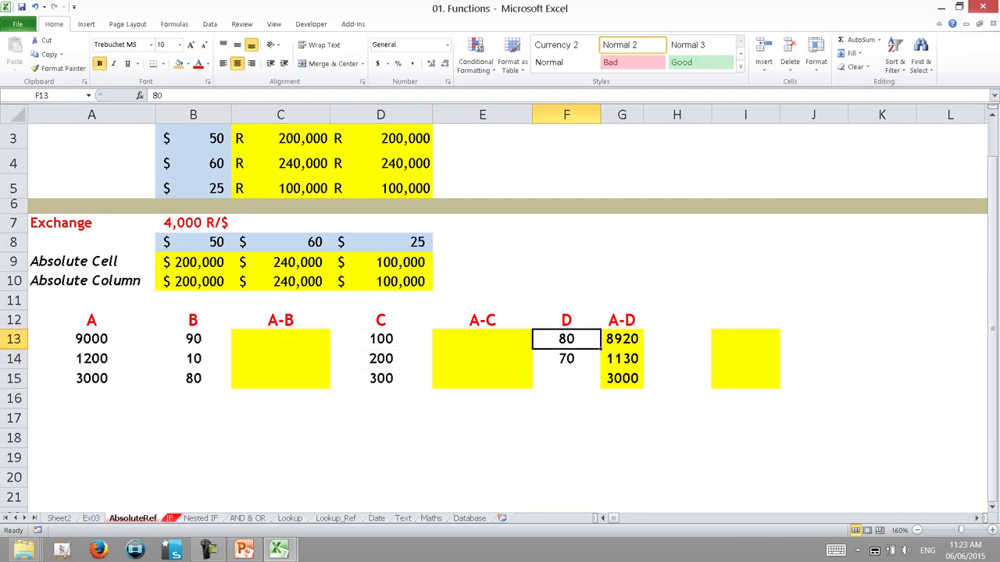
key(shift+Down)
key(shift+Down)
key(Delete)
key(Left)
key(Left)
key(Left)
key(Left)
Enter the relative formula =A13-B13 in C13 and fill it down to C15
text(=)
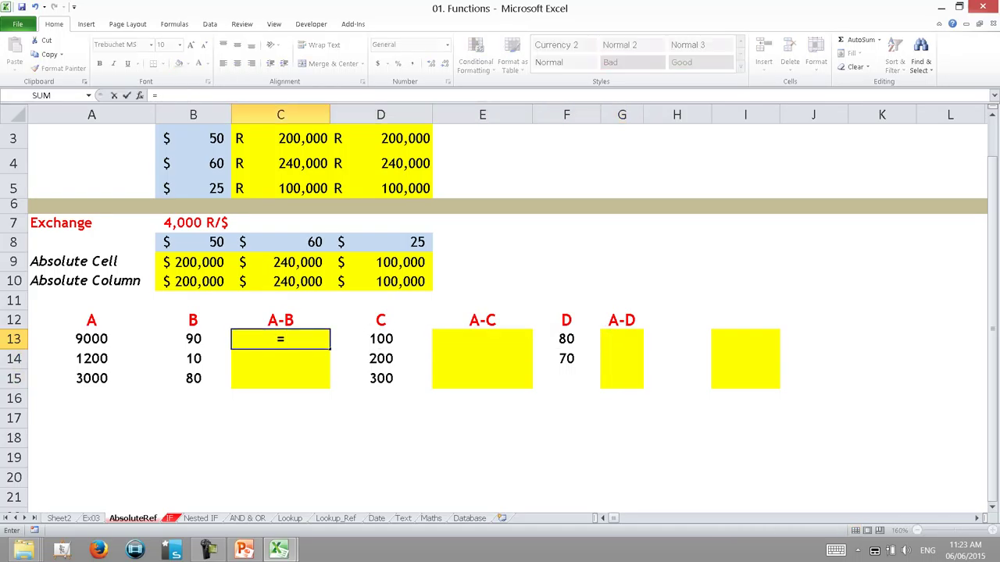
key(Left)
key(Left)
text(-)
key(Left)
key(Return)
click(280, 338)
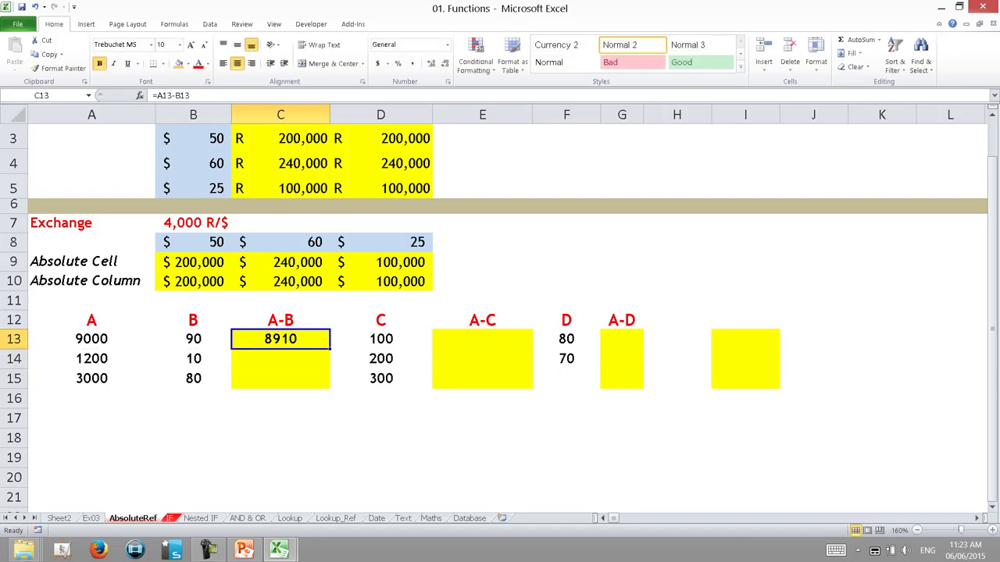
drag(330, 348, 330, 389)
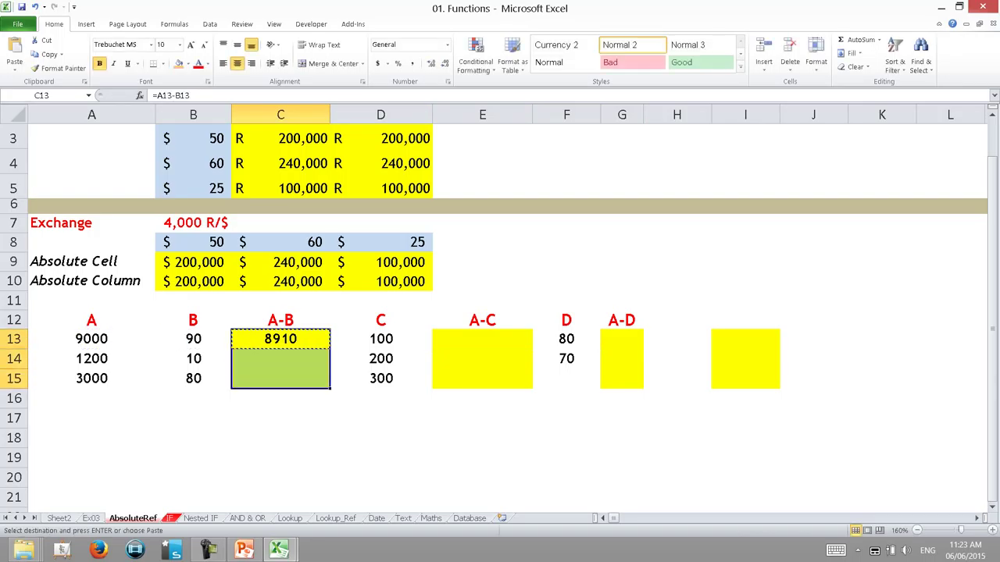
Check the filled A-B formulas in C14 and C15
click(280, 358)
key(F2)
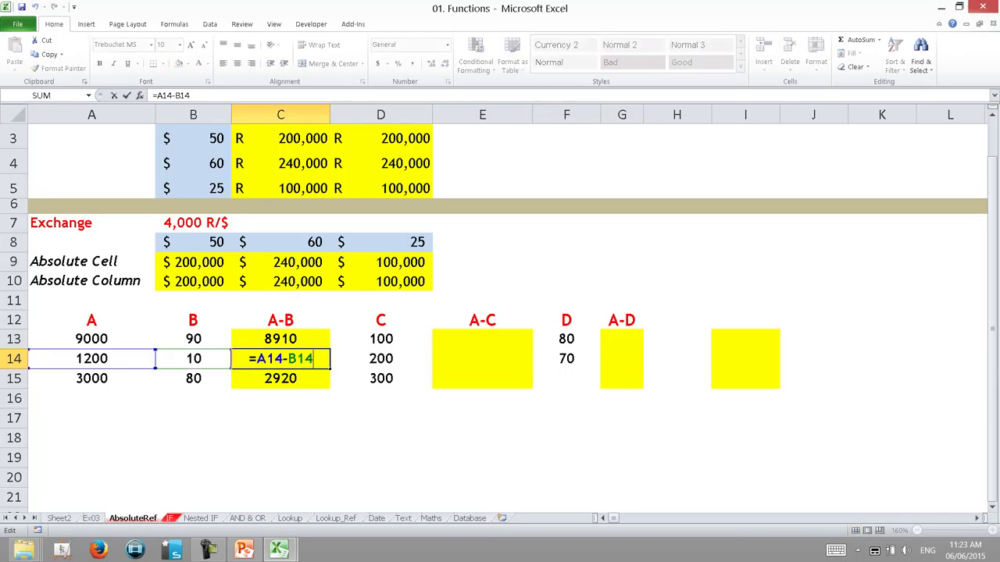
key(Return)
key(F2)
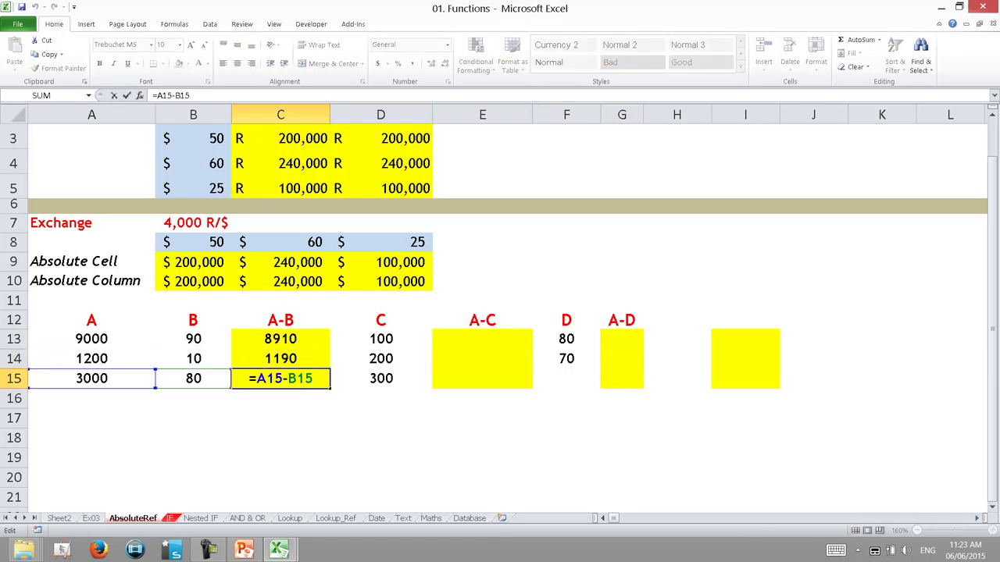
key(Return)
click(281, 378)
click(280, 339)
Copy C13:C15 into E13:E15 and inspect the pasted formula in E13
key(shift+Down)
key(shift+Down)
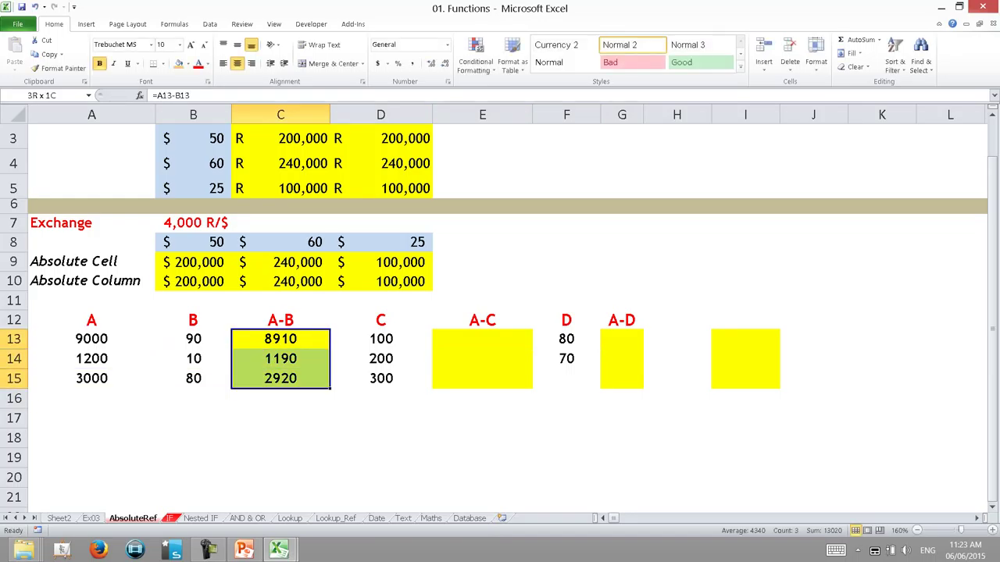
key(ctrl+c)
key(Right)
key(Right)
key(ctrl+v)
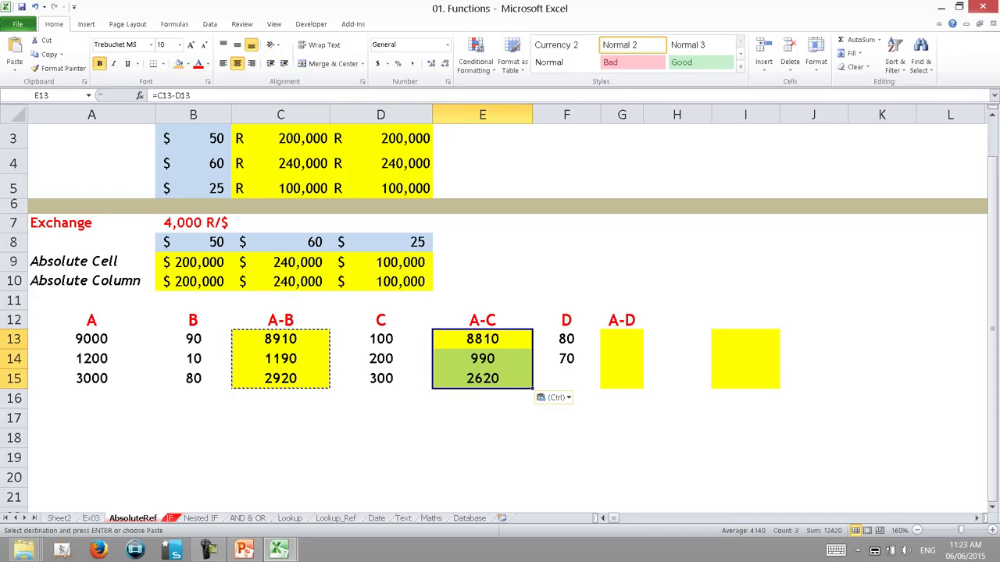
key(Down)
key(Up)
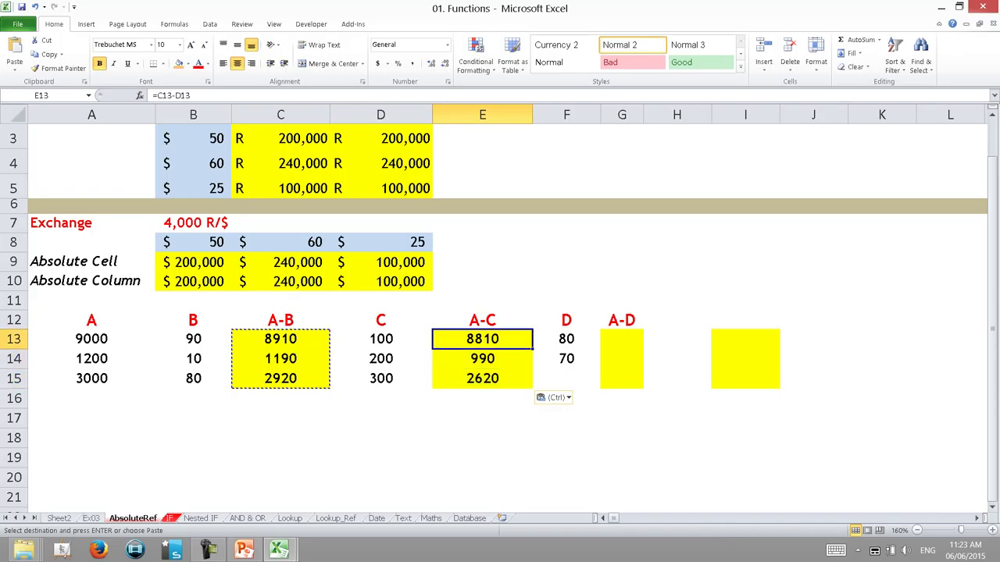
key(F2)
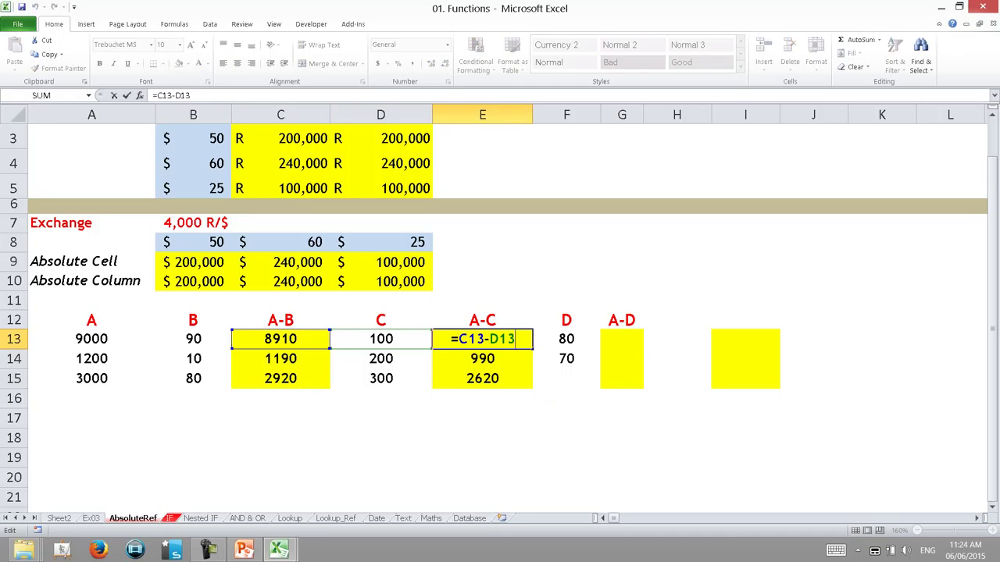
key(ctrl+Return)
Clear the results from E13:E15 and C13:C15
key(shift+Down)
key(shift+Down)
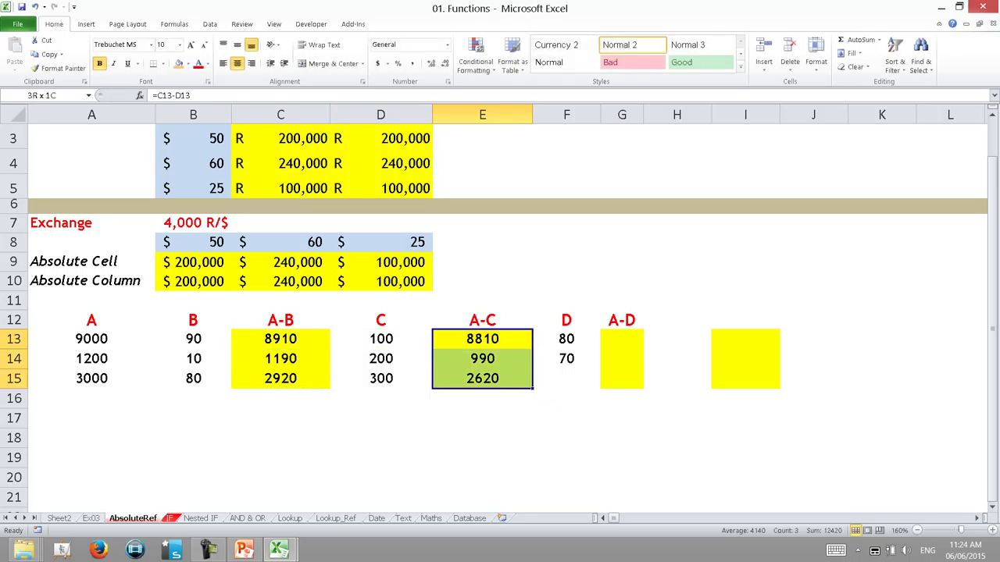
key(Delete)
key(Left)
key(Left)
key(shift+Down)
key(shift+Down)
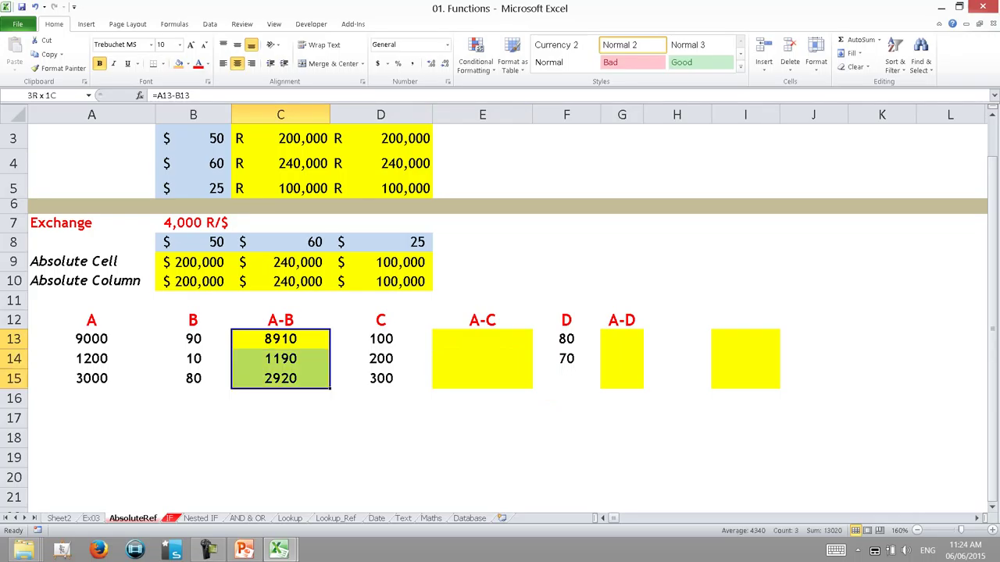
key(Delete)
Enter =$A$13-B13 in C13 with A13 fully absolute
click(281, 339)
text(=)
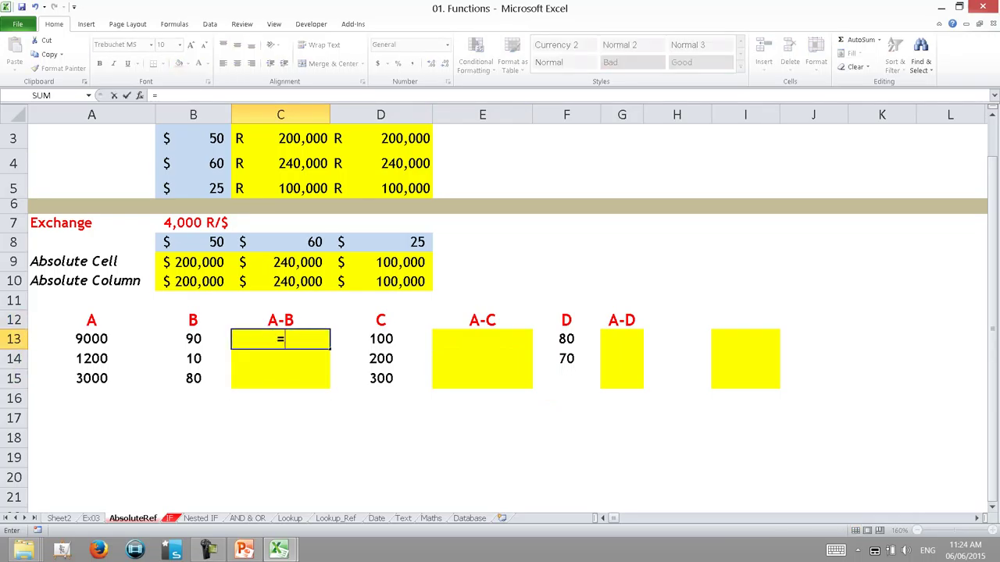
key(Left)
key(Left)
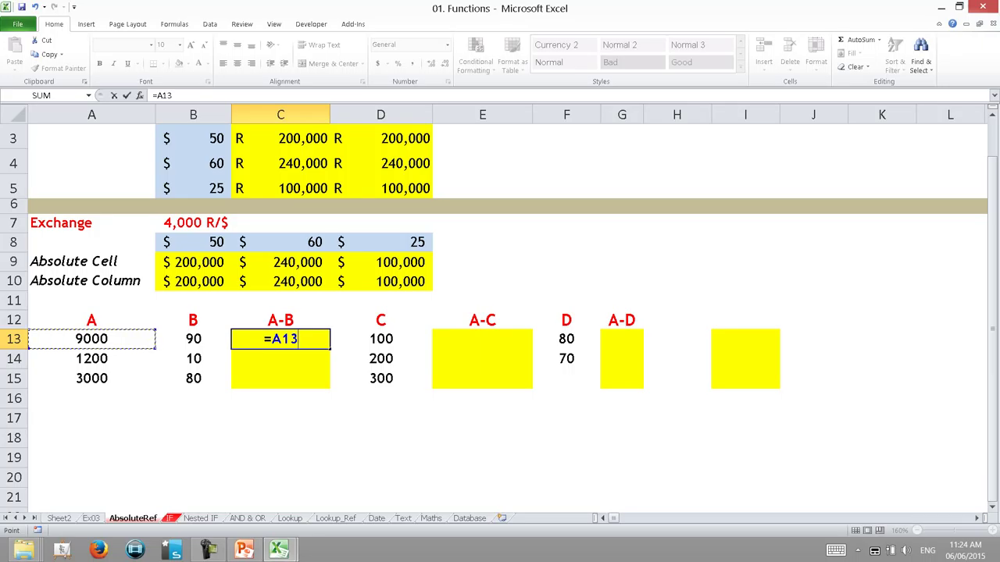
key(F4)
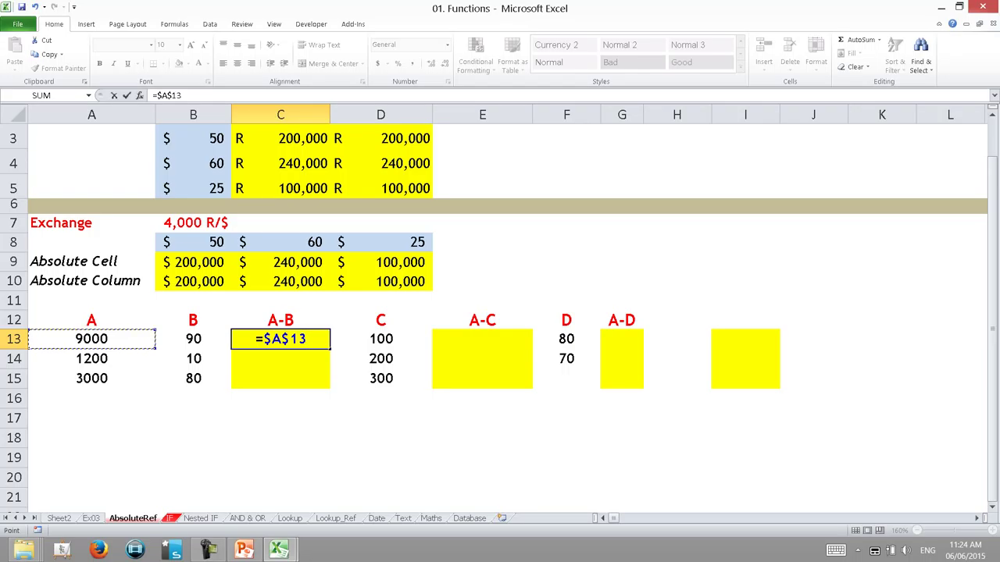
text(-)
key(Left)
key(Return)
Copy C13 into E13, giving the A-C result 8900
click(280, 339)
key(ctrl+c)
key(Right)
key(Right)
key(ctrl+v)
key(F2)
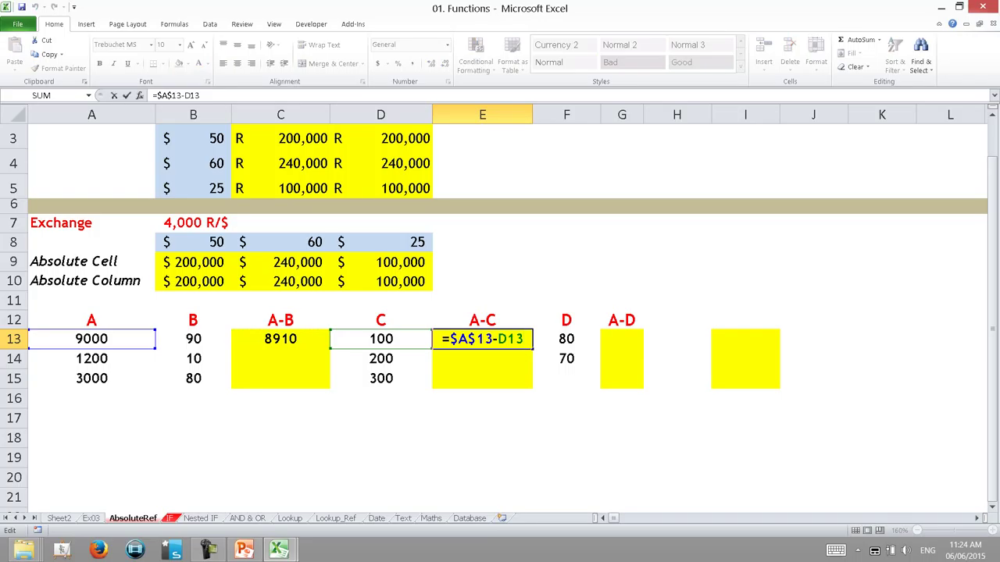
key(Escape)
Paste C13's formula into C14, which wrongly gives 8990
key(Left)
key(Left)
key(ctrl+c)
key(Down)
key(ctrl+v)
key(F2)
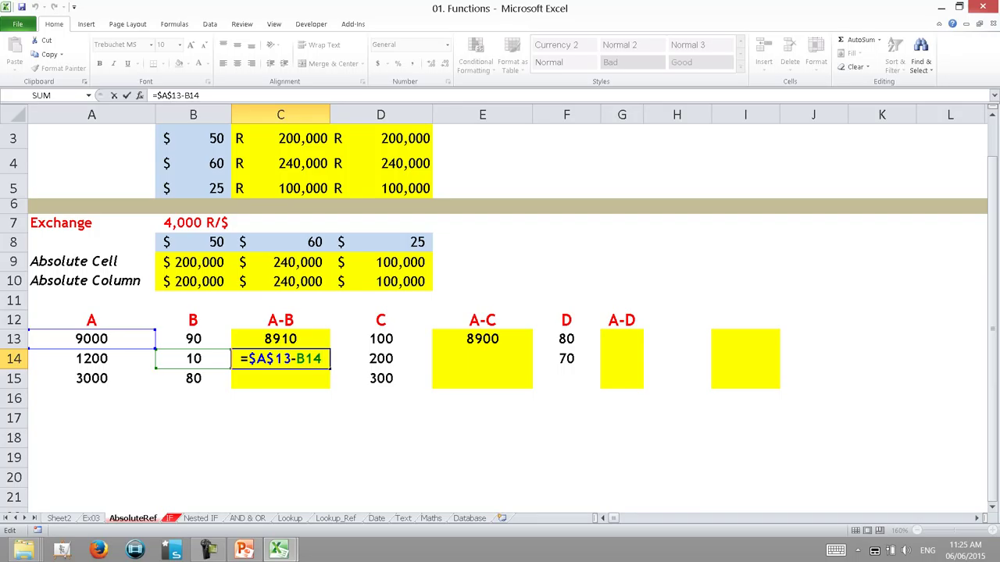
key(ctrl+Return)
Start retyping C13's formula as =A13
key(Down)
key(Up)
key(Up)
key(Left)
click(281, 339)
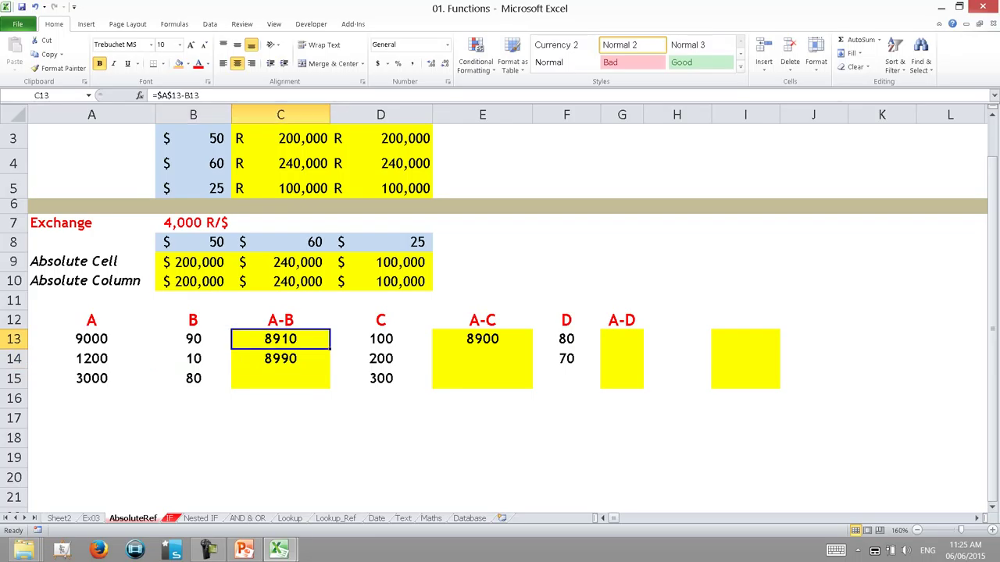
text(=)
key(Left)
key(Left)
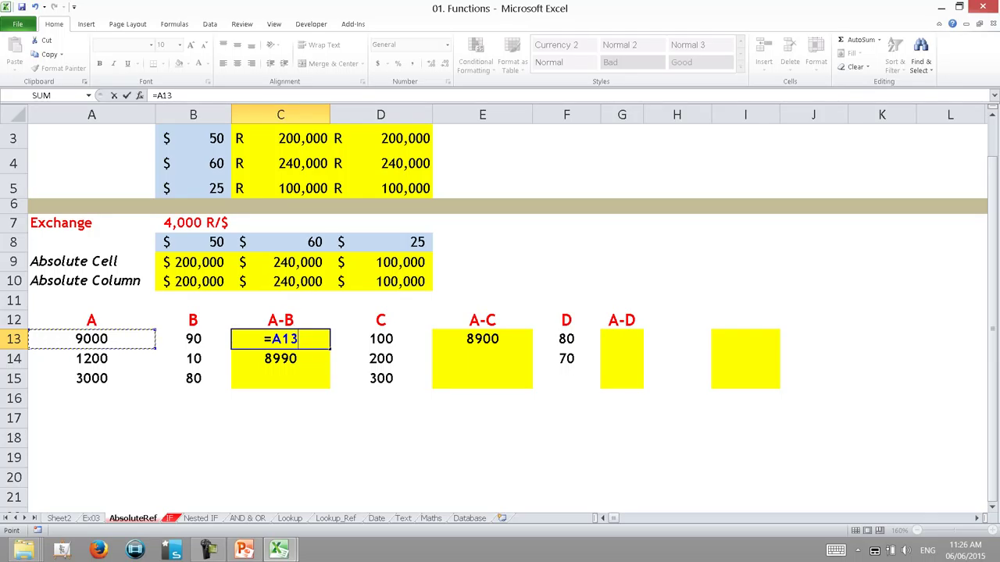
Finish =$A$13-B13 in C13 and copy it to E13, which shows 8900
key(F4)
text(-B13)
key(ctrl+Return)
key(ctrl+c)
key(Right)
key(Right)
key(ctrl+v)
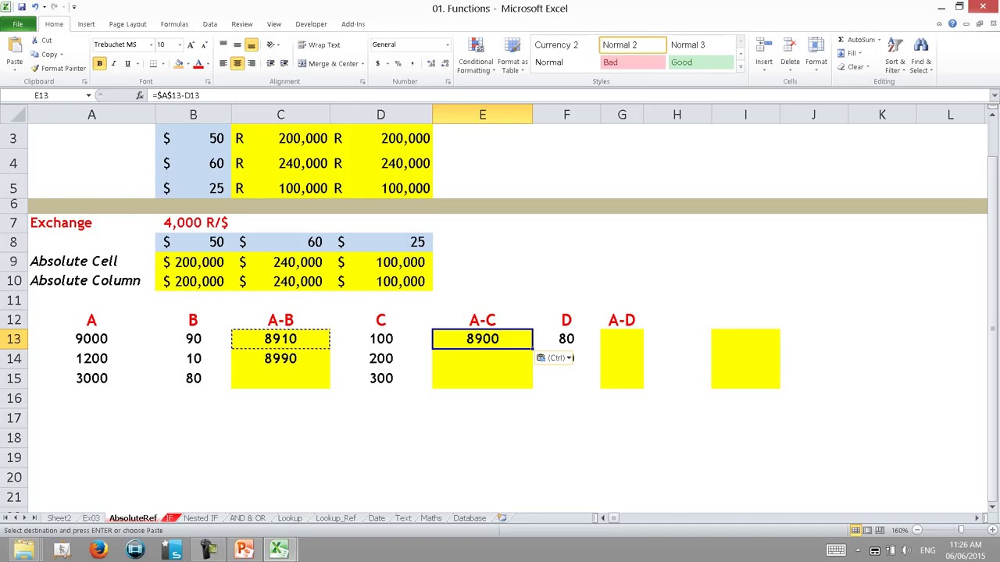
key(F2)
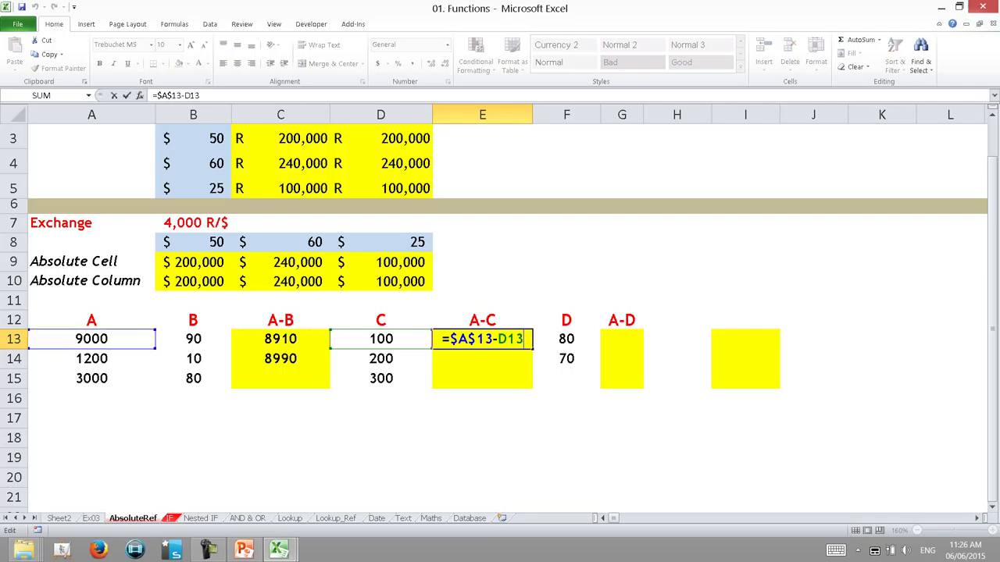
key(ctrl+Return)
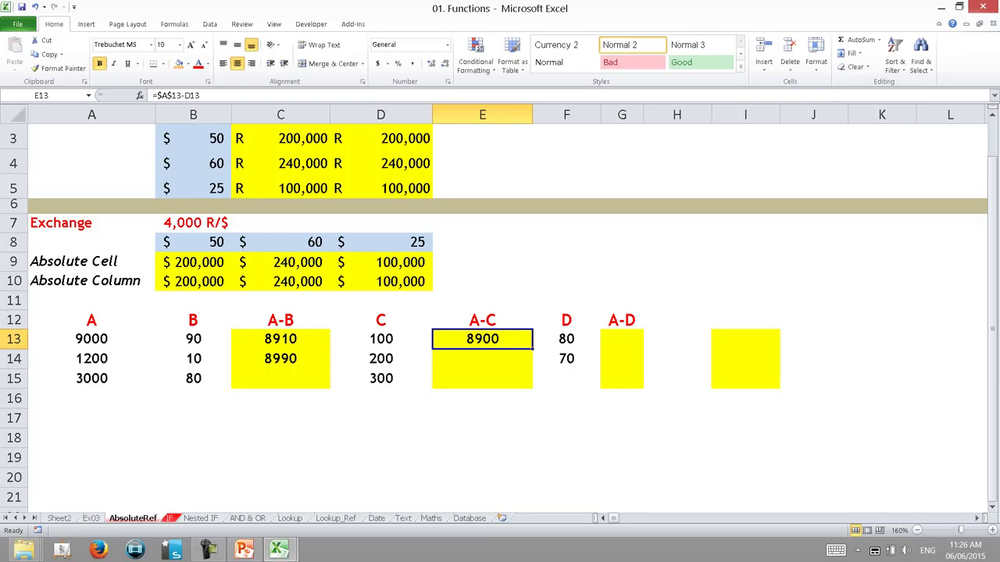
Edit C13's reference from $A$13 to $A13, making it =$A13-B13
double_click(305, 338)
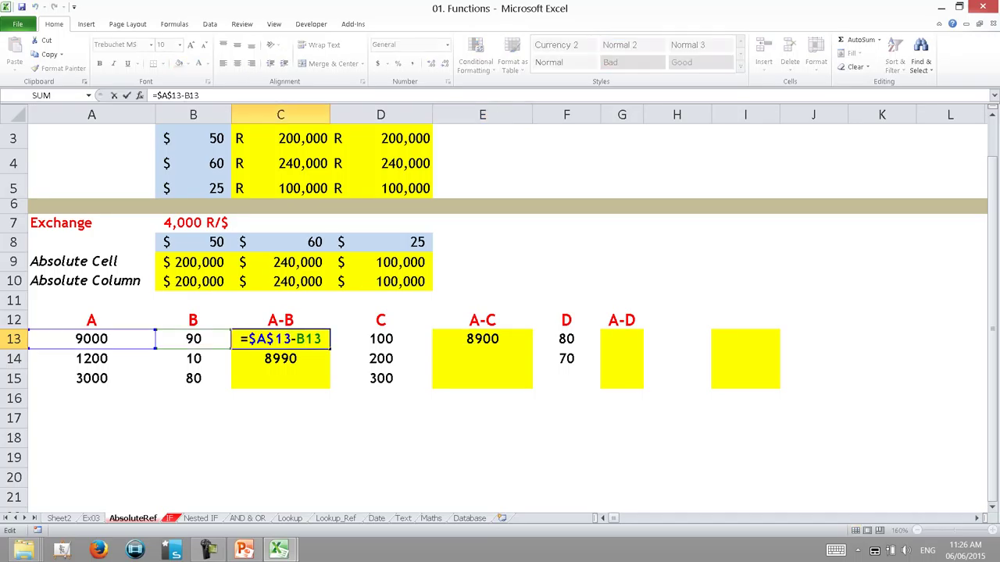
drag(283, 338, 248, 338)
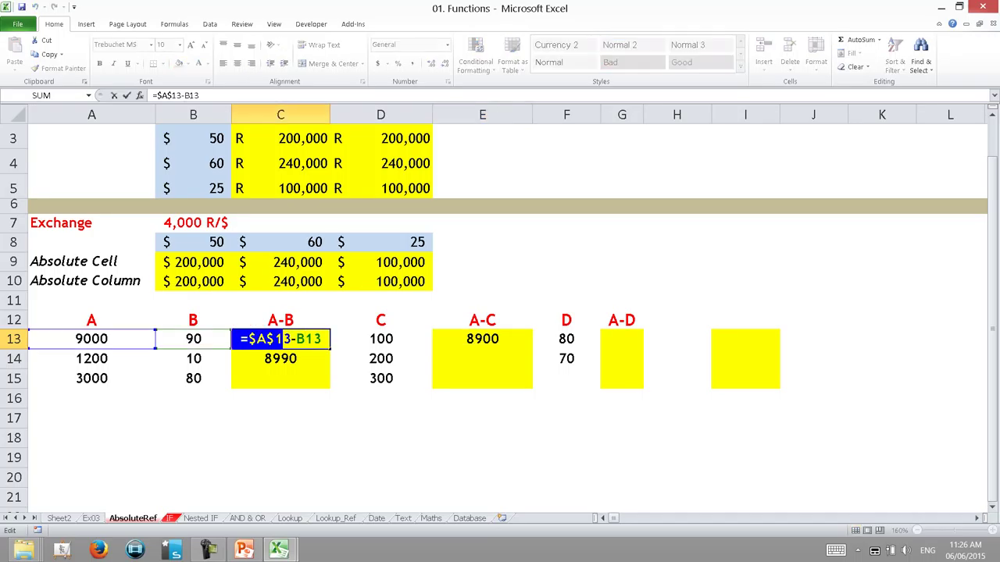
key(F4)
key(F4)
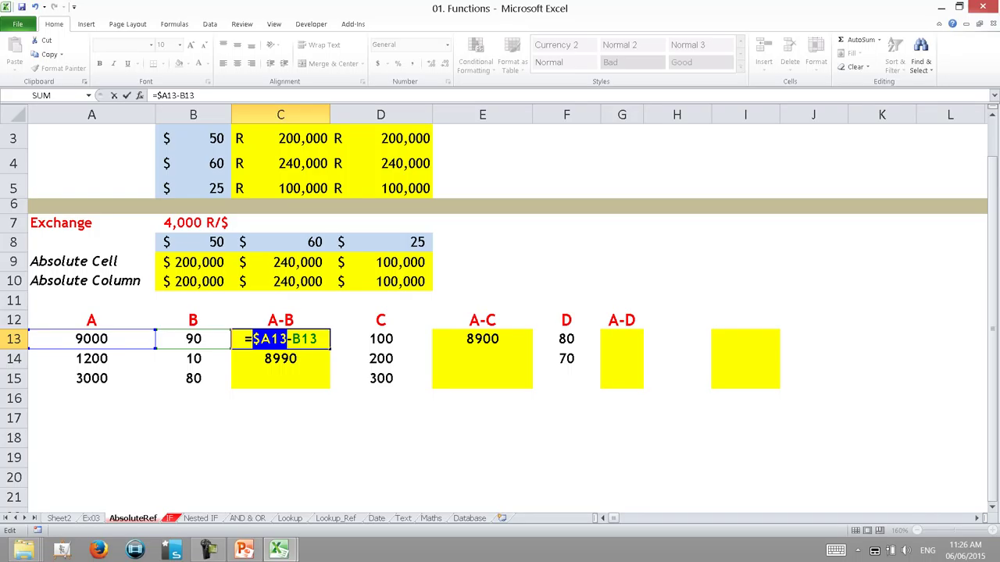
key(Return)
Fill the A-B formula =$A13-B13 down C13:C15 and check rows 14 and 15
key(Up)
key(ctrl+c)
key(shift+Down)
key(shift+Down)
key(Return)
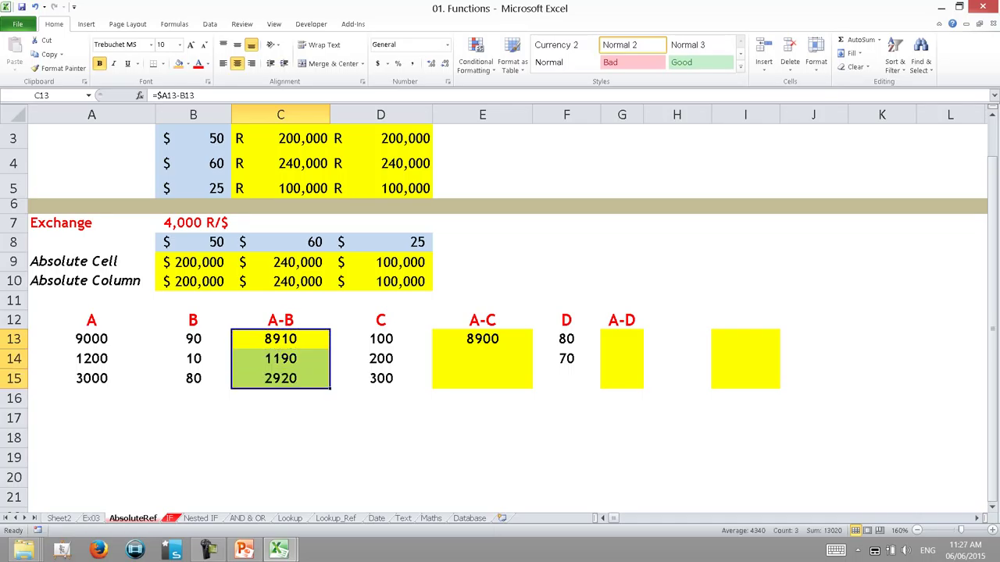
key(Down)
key(F2)
key(Return)
key(F2)
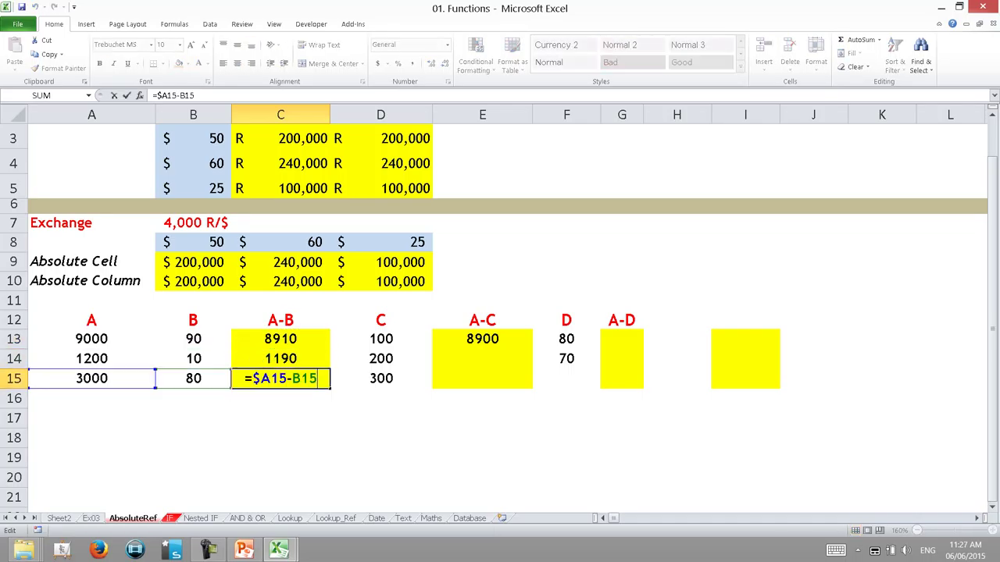
key(Escape)
Copy the A-B formulas into E13:E15 and G13:G15, giving 8900, 1000, 2700 and 8920, 1130, 3000
key(Up)
key(Up)
key(shift+Down)
key(shift+Down)
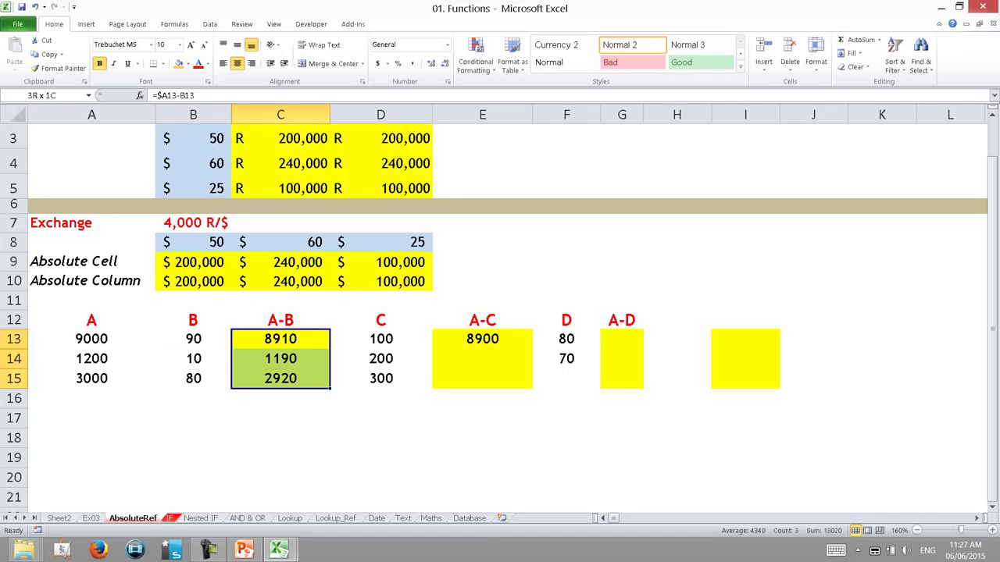
key(ctrl+c)
key(Right)
key(Right)
key(Right)
key(Left)
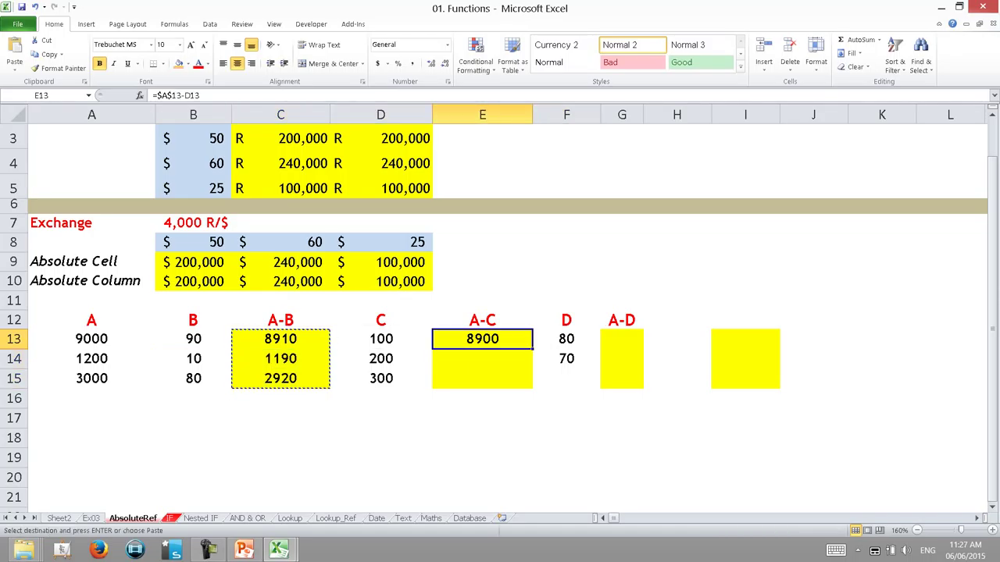
key(ctrl+v)
key(Right)
key(Right)
key(ctrl+v)
key(Up)
Inspect the $A-anchored references in G14, E15 and C13 without changing them
key(Down)
key(Down)
key(F2)
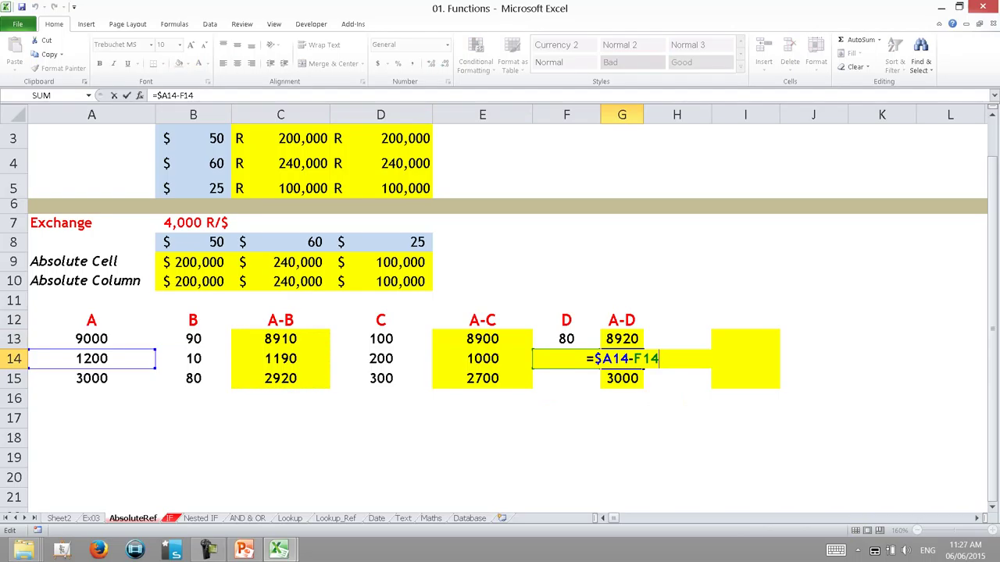
key(Return)
key(F3)
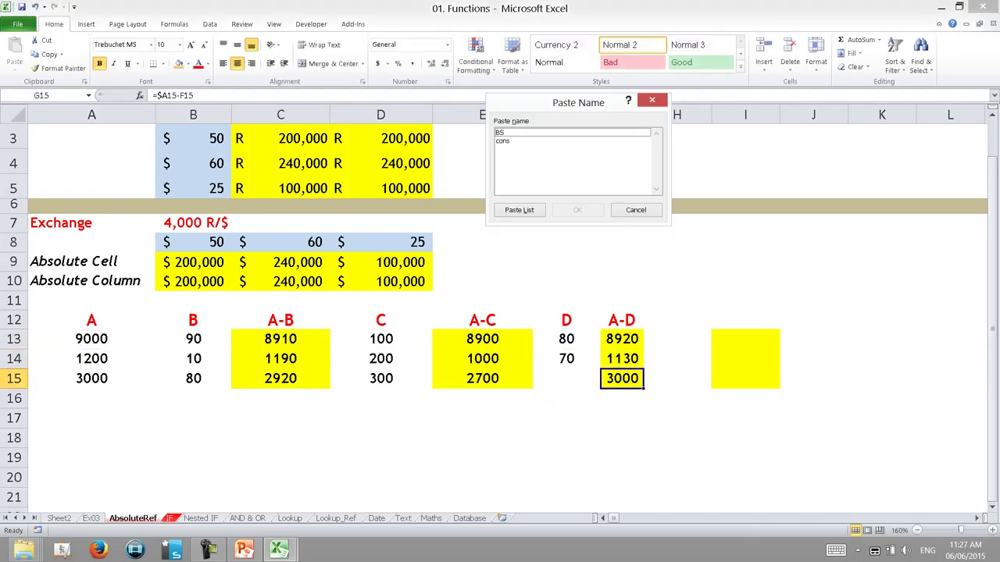
key(Escape)
key(Left)
key(Left)
key(F2)
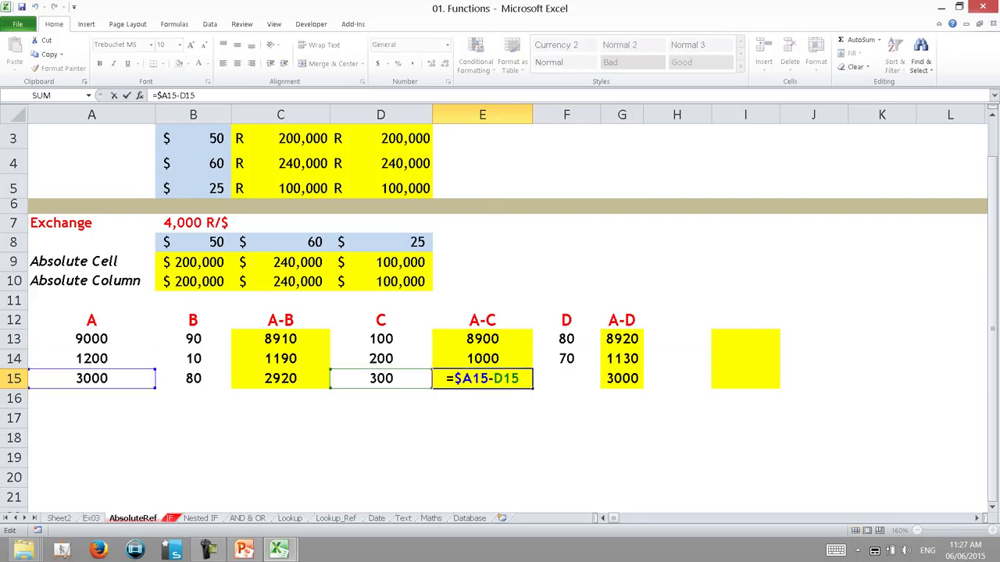
key(shift+Return)
key(Left)
key(Left)
key(Up)
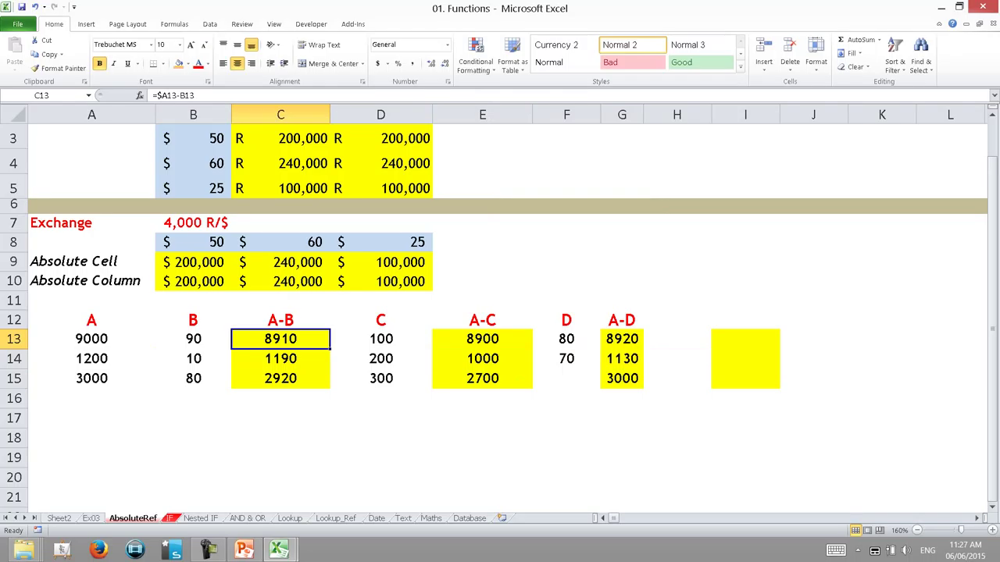
key(F2)
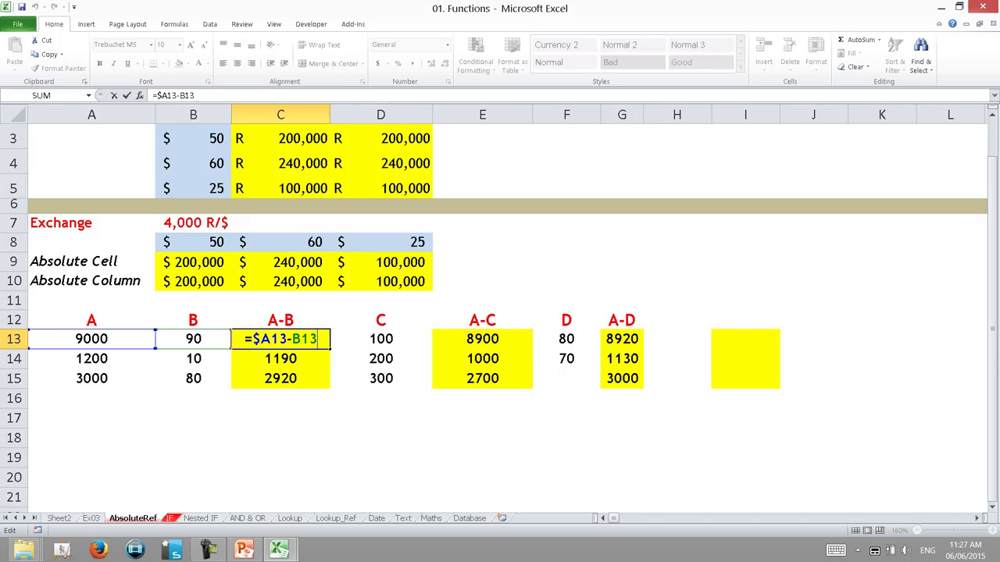
key(ctrl+Return)
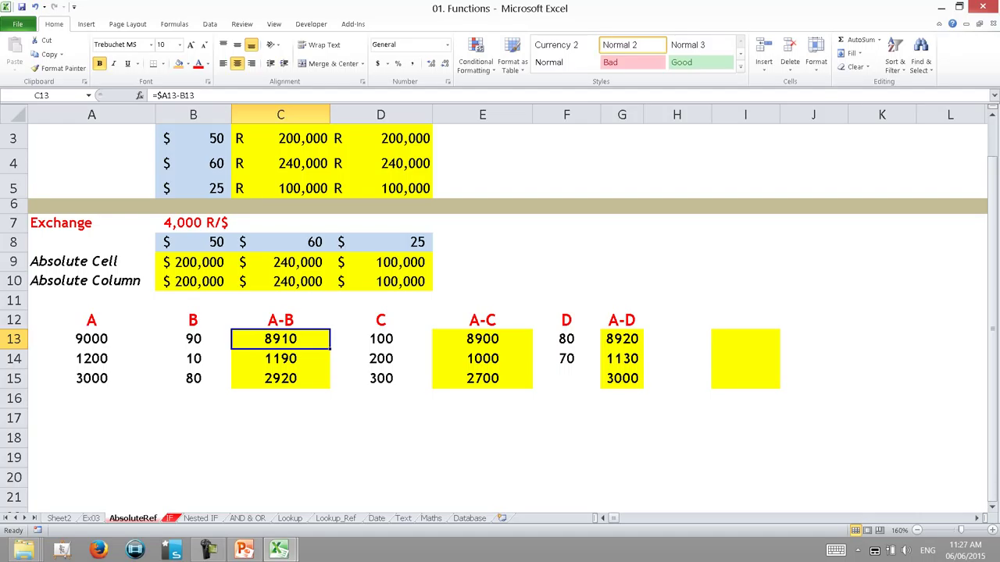
scroll(494, 309, up, 1)
ctrl+scroll(494, 308, up, 2)
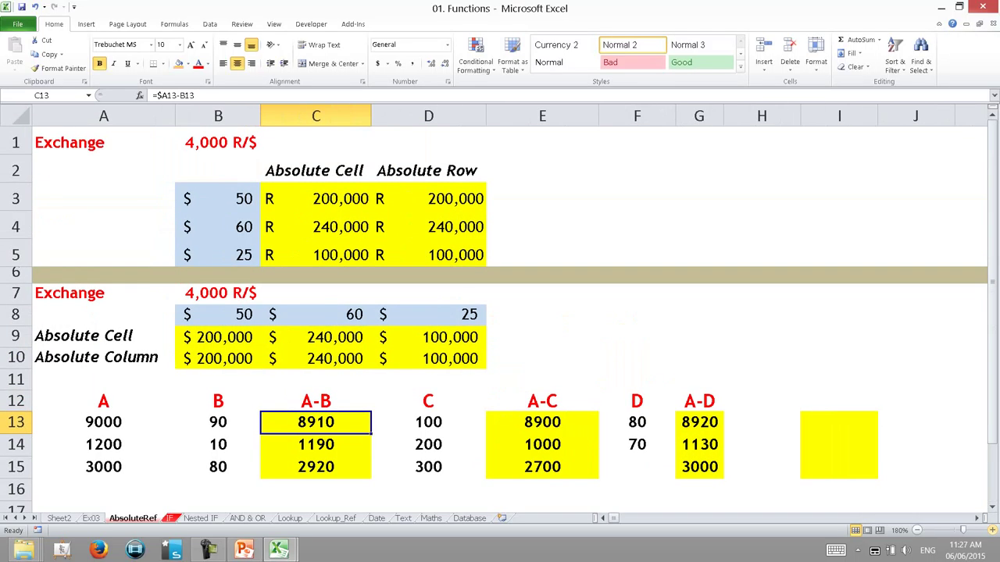
key(Down)
key(Down)
key(Down)
key(Down)
key(Down)
key(Down)
key(Down)
key(Up)
key(Up)
key(Up)
key(Up)
key(Up)
key(Down)
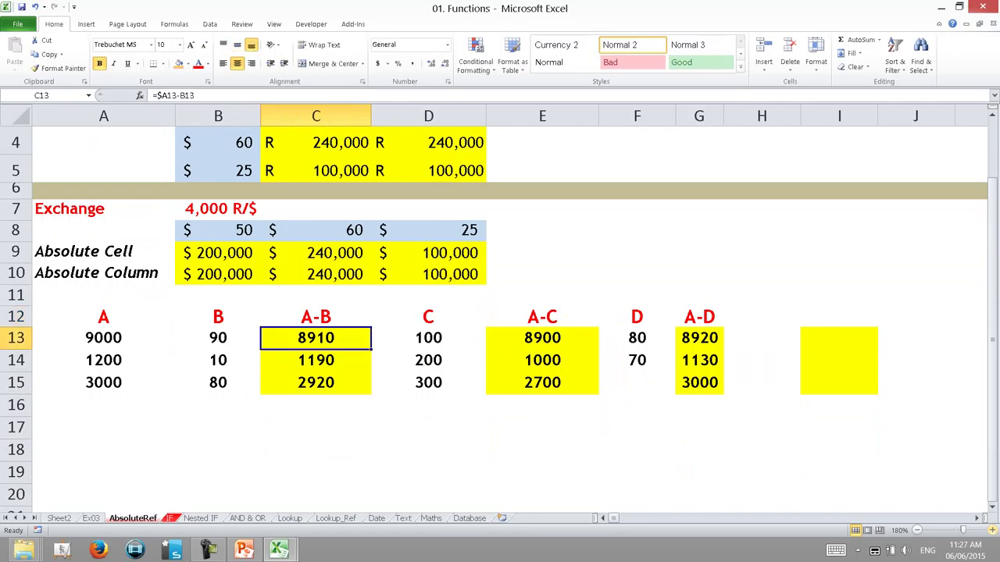
key(F2)
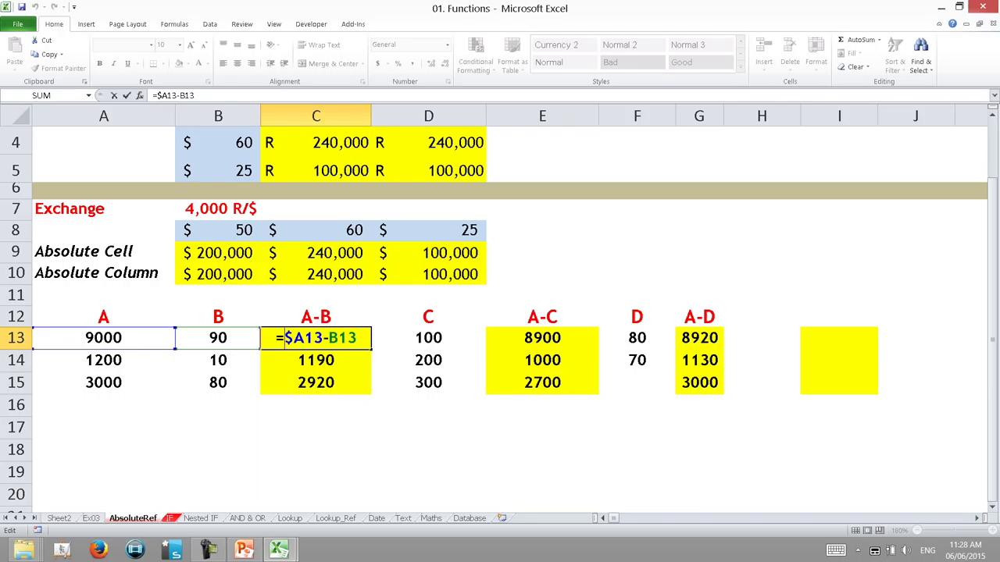
key(shift+Right)
key(ctrl+Return)
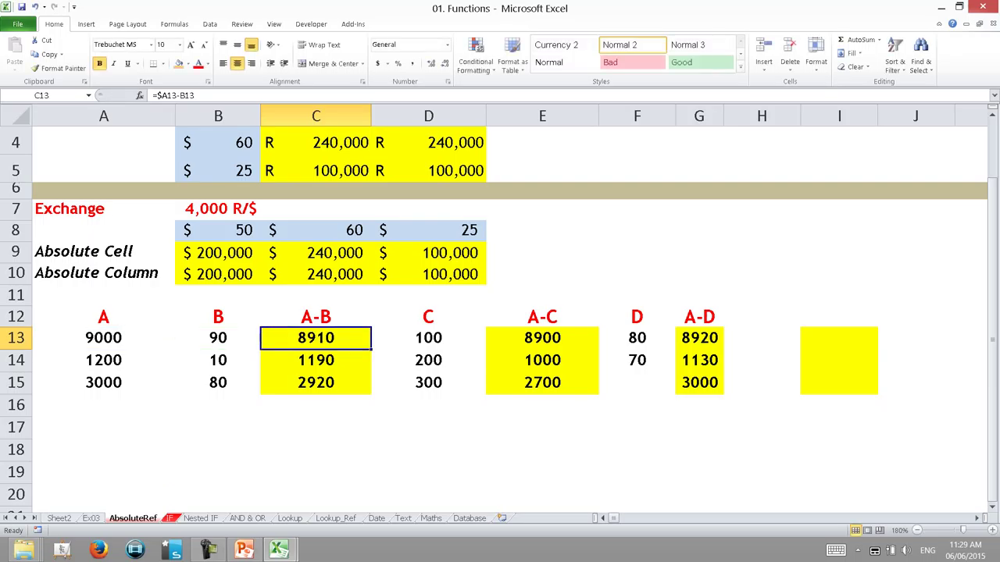
click(543, 337)
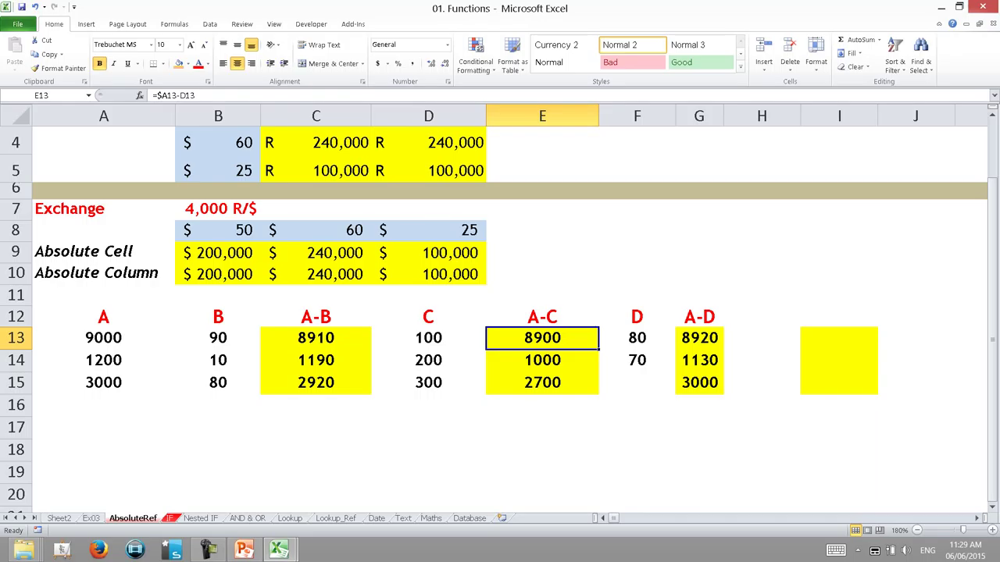
click(839, 337)
click(316, 337)
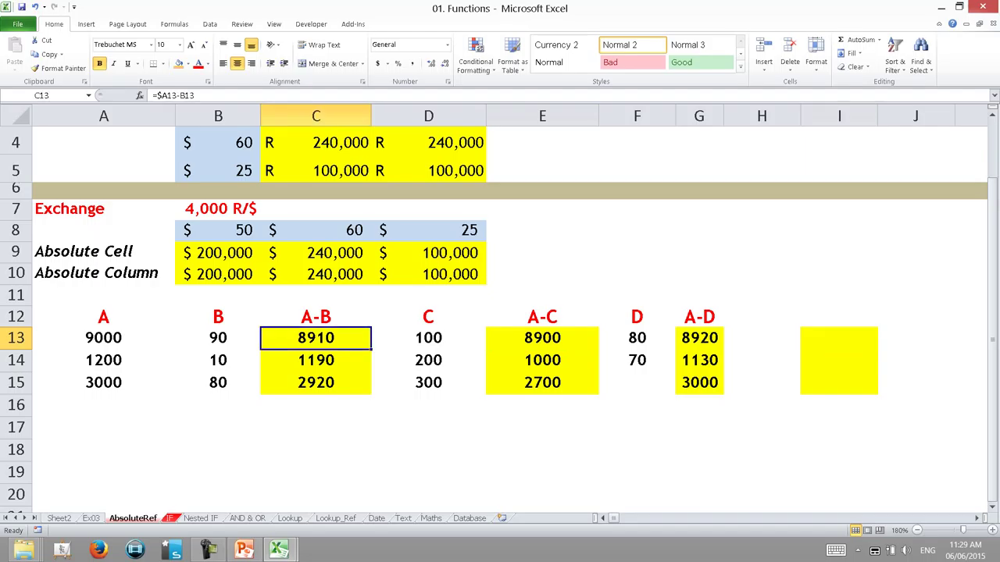
click(542, 337)
click(839, 337)
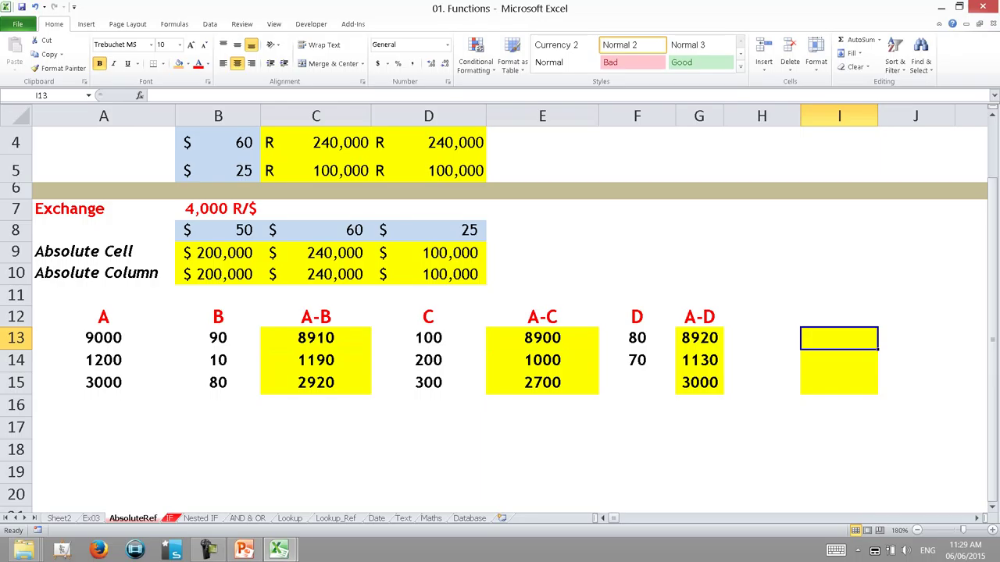
click(103, 338)
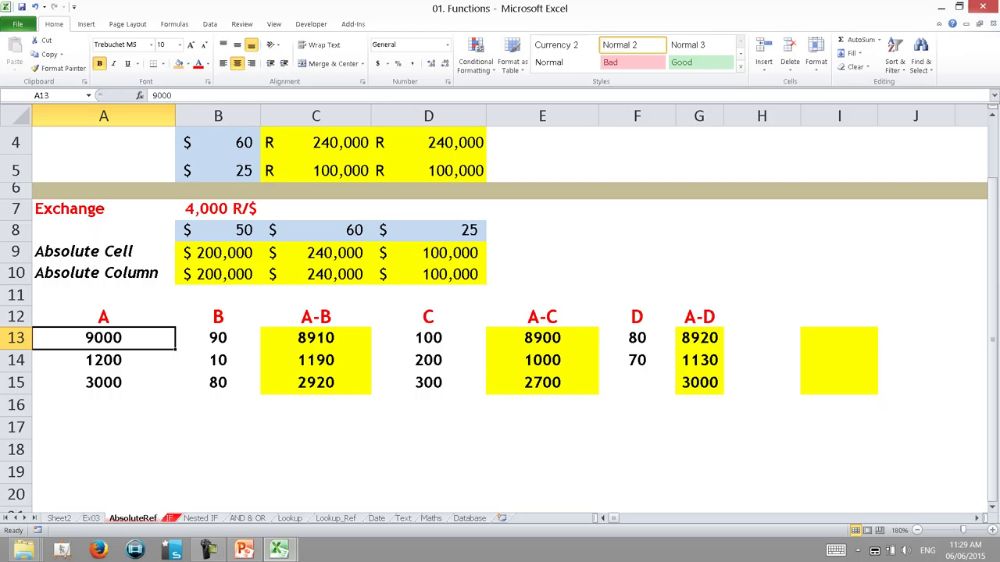
click(315, 338)
key(F2)
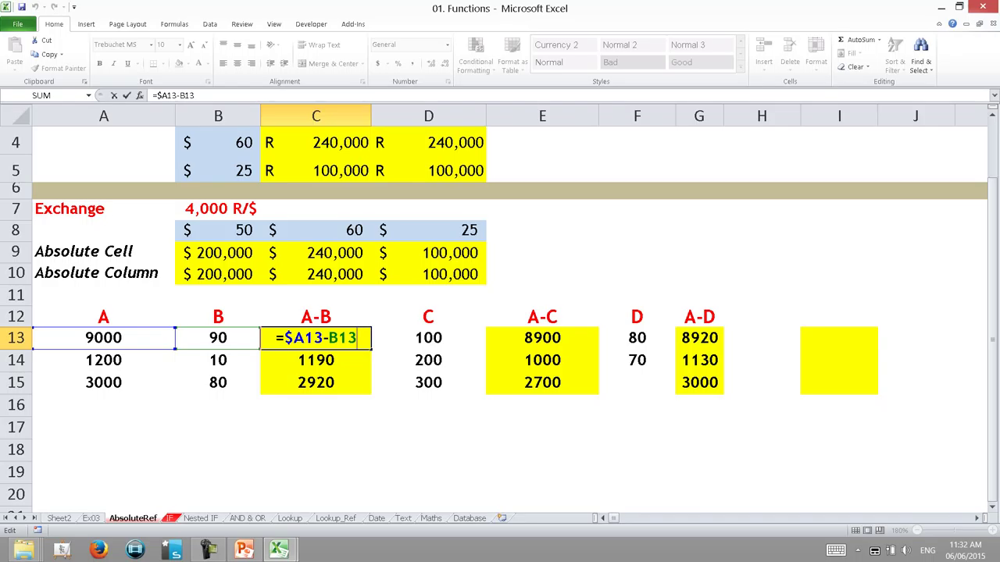
key(ctrl+Return)
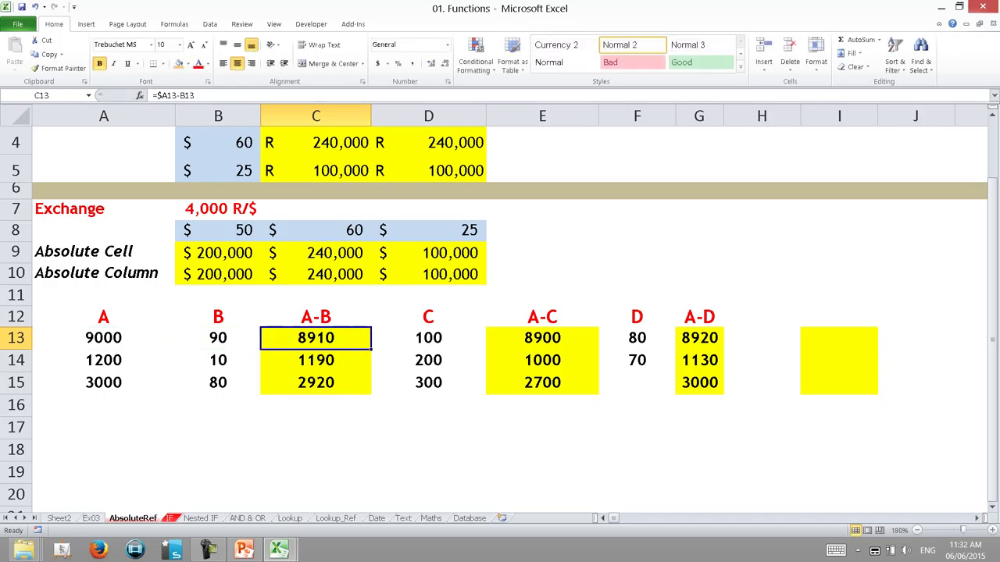
Select and copy the whole A to A-D table A12:G15
key(Up)
key(Left)
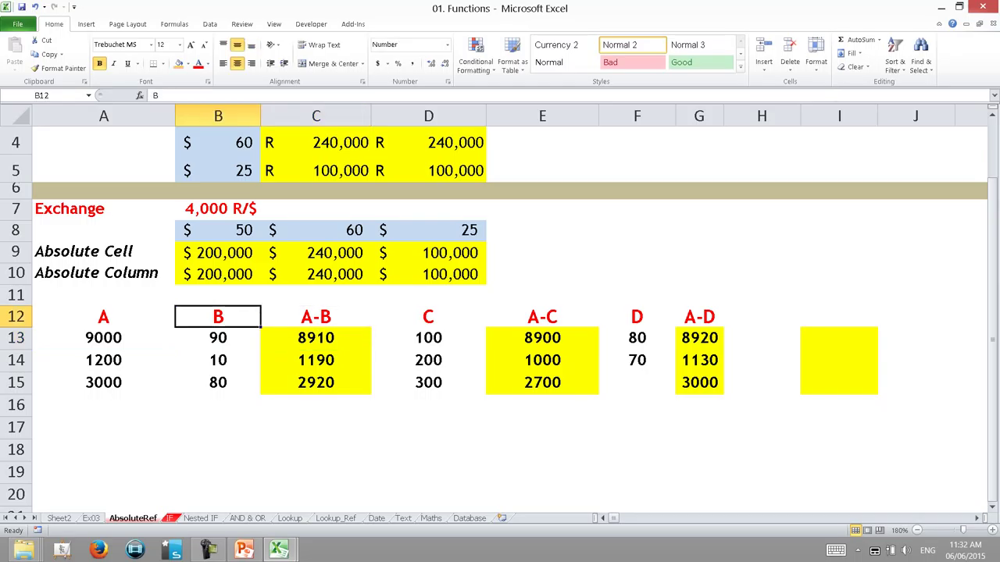
key(Left)
key(ctrl+shift+Right)
key(ctrl+shift+Down)
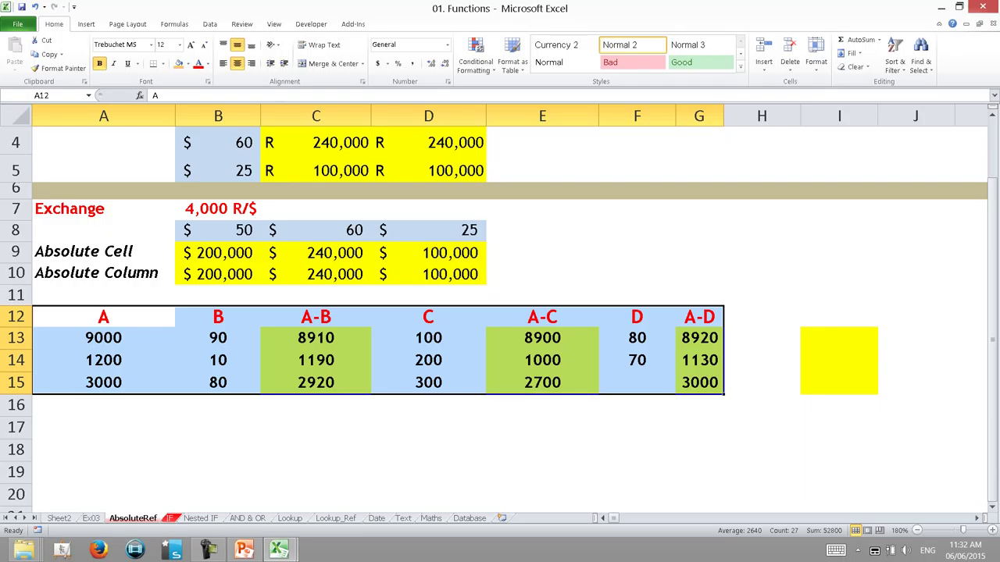
key(ctrl+c)
Paste the table transposed into A17:D23 and open B19's formula for checking
key(Down)
key(Down)
key(Down)
key(Down)
click(103, 427)
key(ctrl+alt+v)
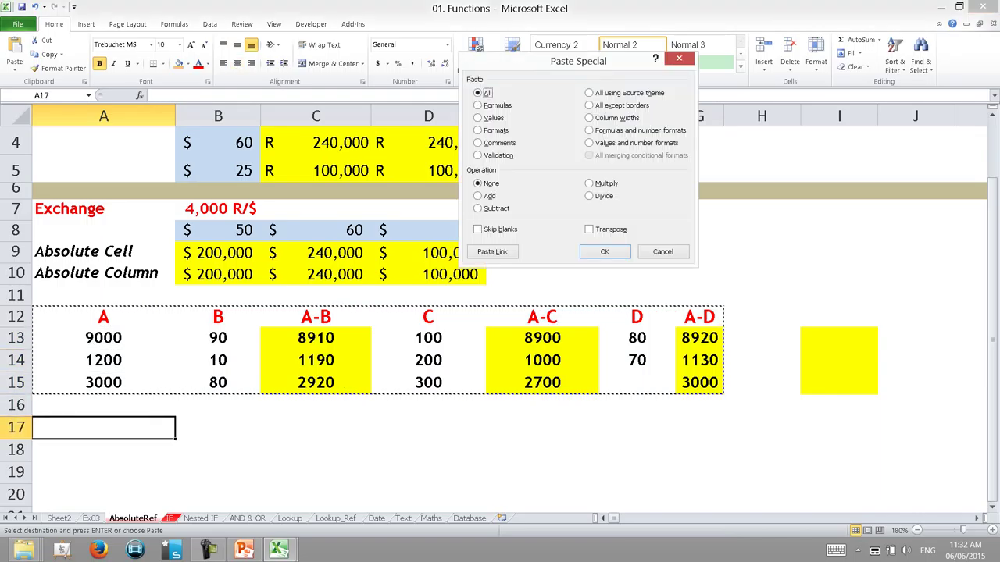
key(e)
key(Return)
key(Down)
key(Down)
key(Down)
key(Down)
key(Down)
key(Up)
key(Up)
key(Up)
key(Up)
key(Right)
key(F2)
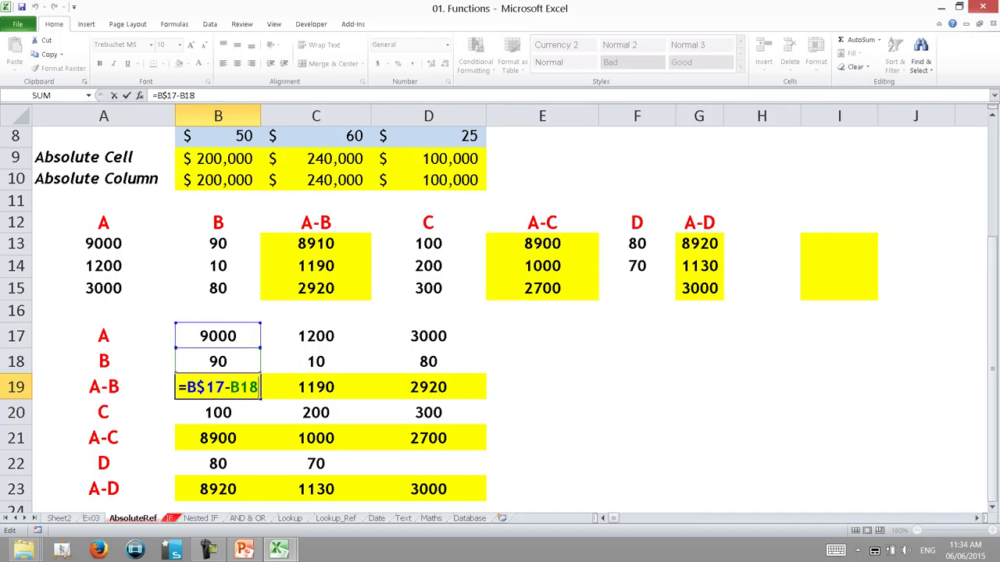
Confirm B19's formula =B$17-B18 unchanged, keeping its result of 8910
key(ctrl+Return)
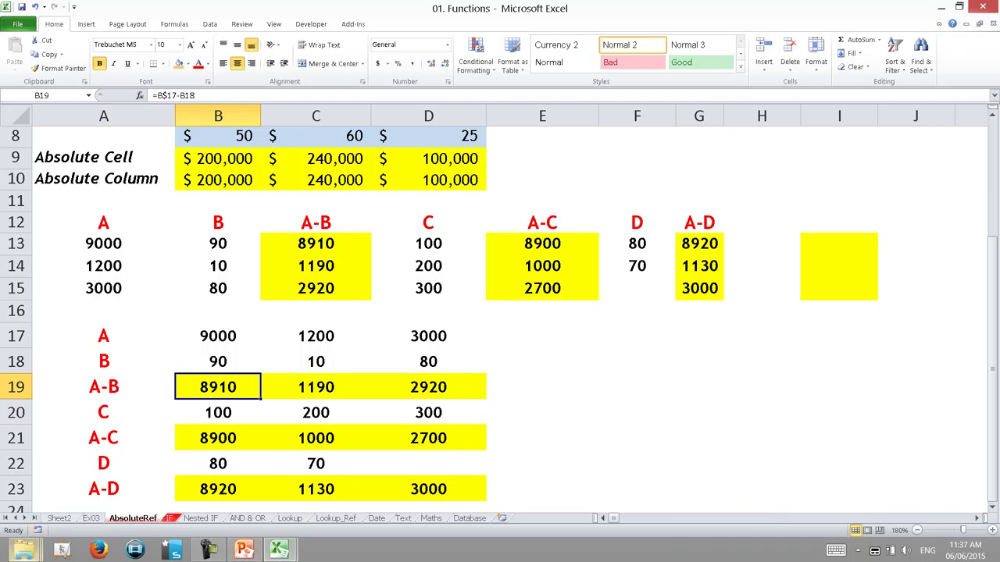
Open the SumIfs workbook from the maximized Advanced Excel-A (Intake 6) folder window
click(23, 550)
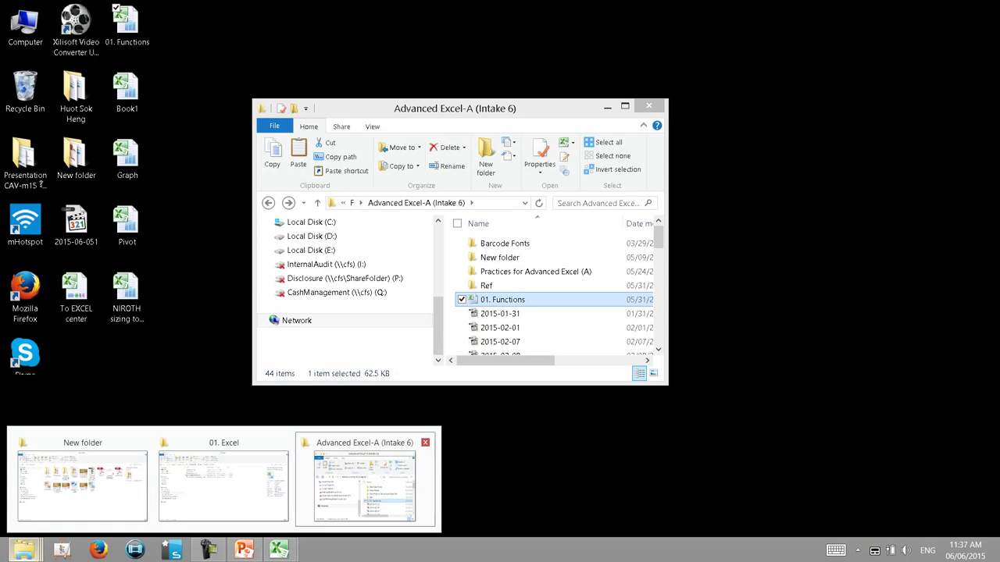
click(365, 484)
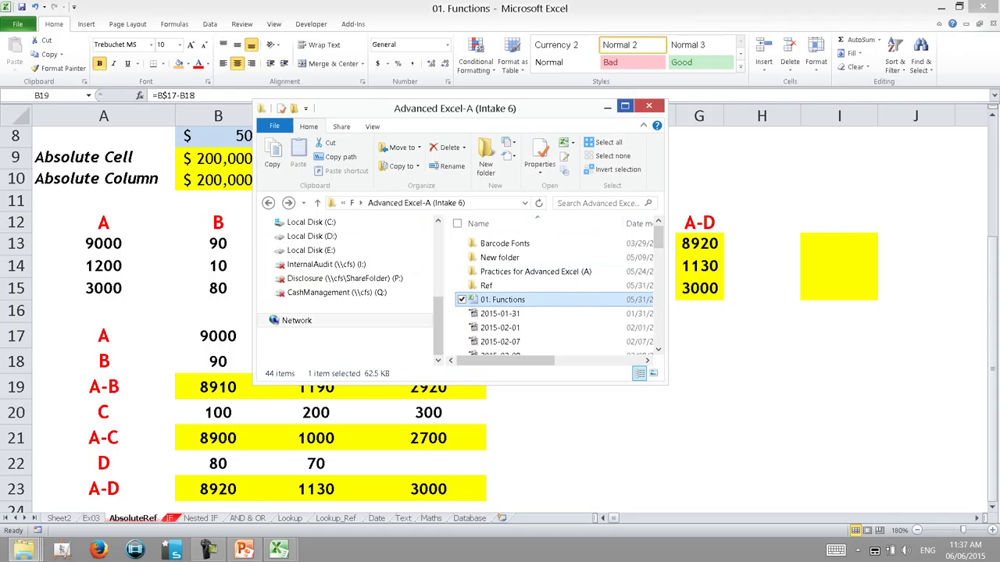
click(624, 105)
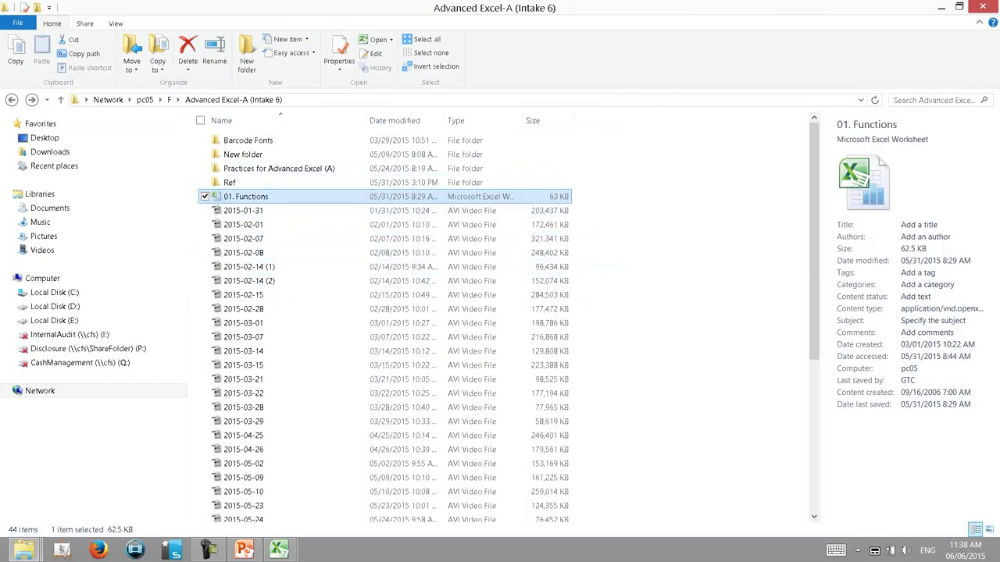
scroll(313, 206, down, 6)
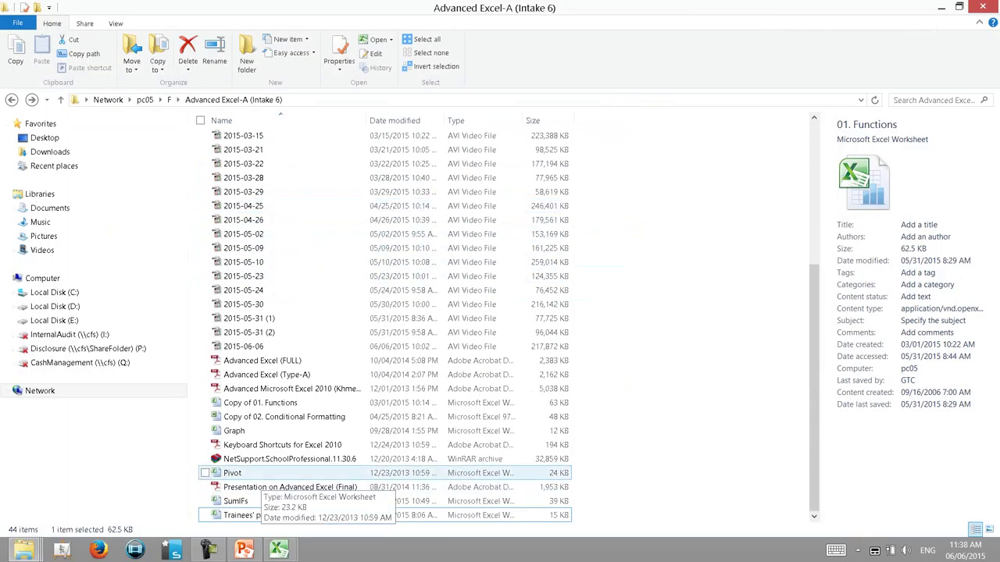
double_click(234, 500)
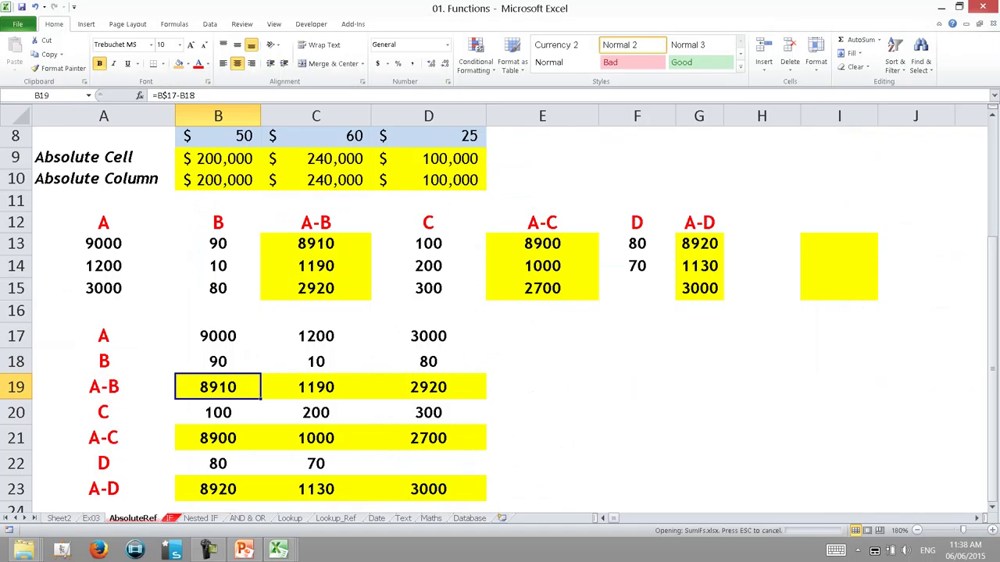
Switch to the SalesData sheet and zoom in to 140%
key(ctrl+Page_Up)
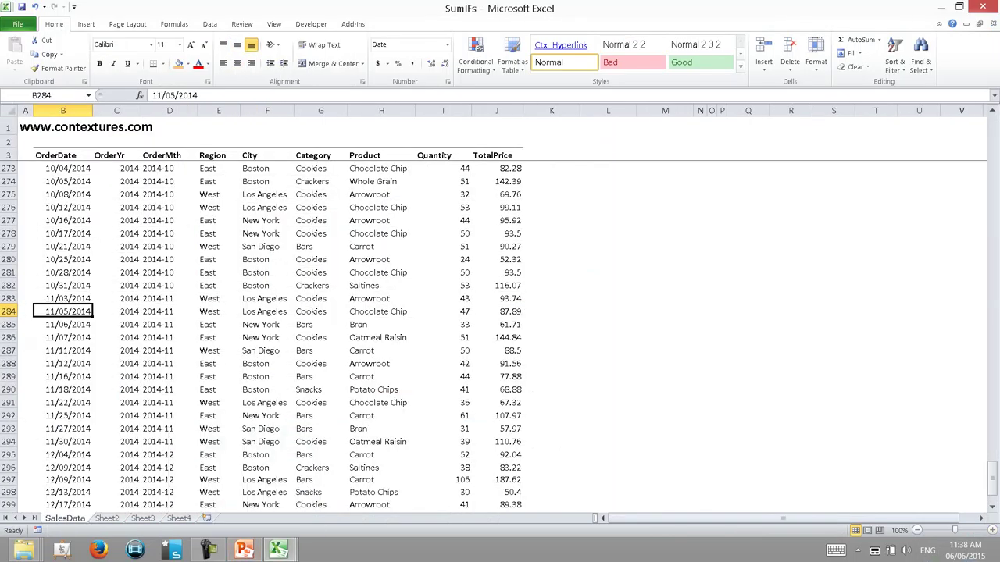
click(981, 530)
click(981, 531)
click(981, 530)
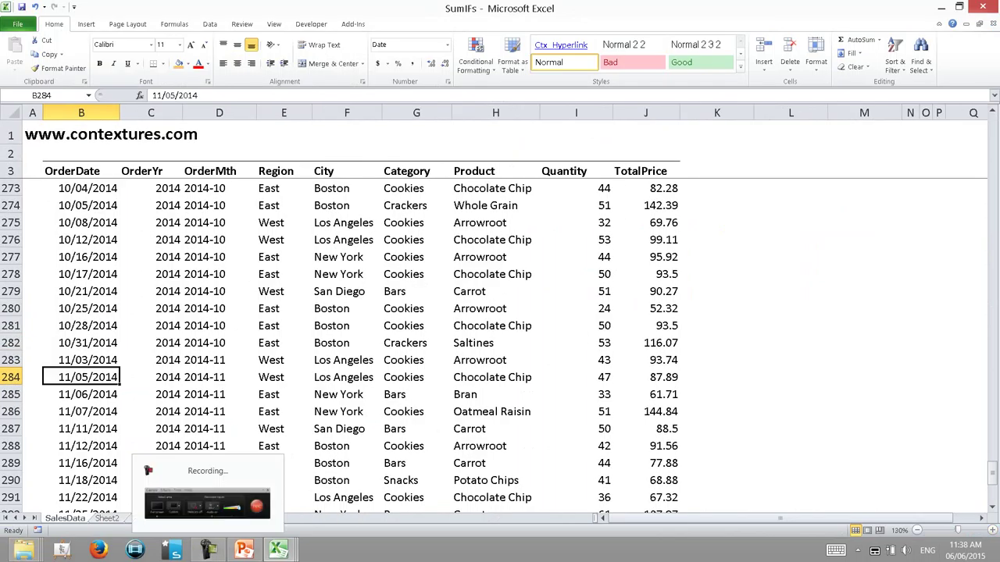
key(Up)
key(Up)
key(Up)
key(Up)
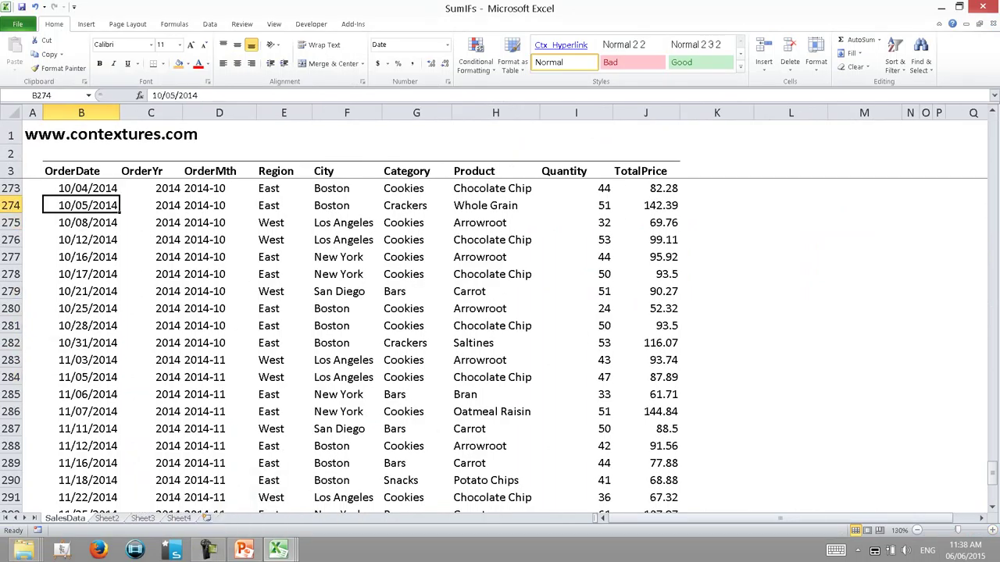
click(982, 531)
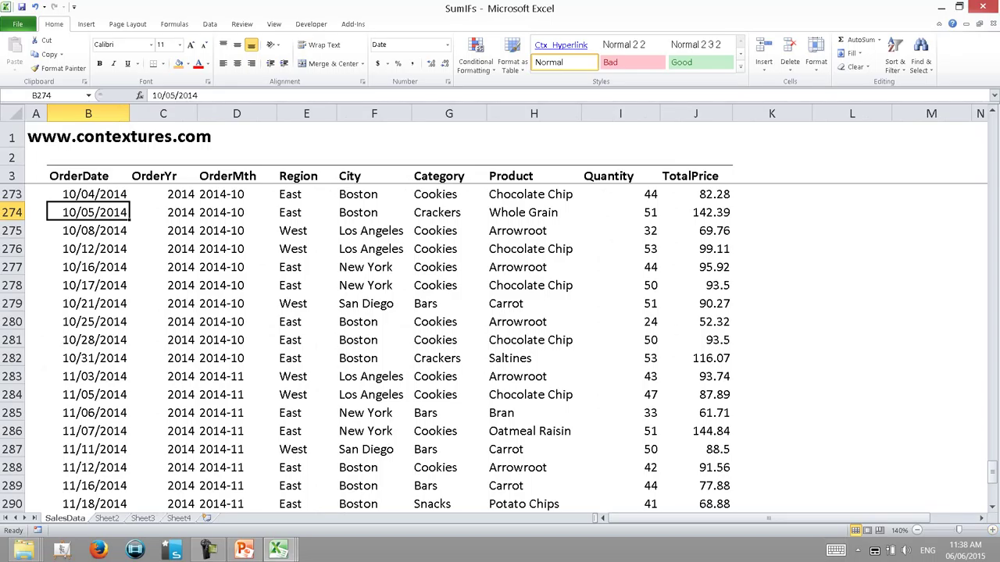
Select the Quantity values from the first entry down to row 304
click(306, 194)
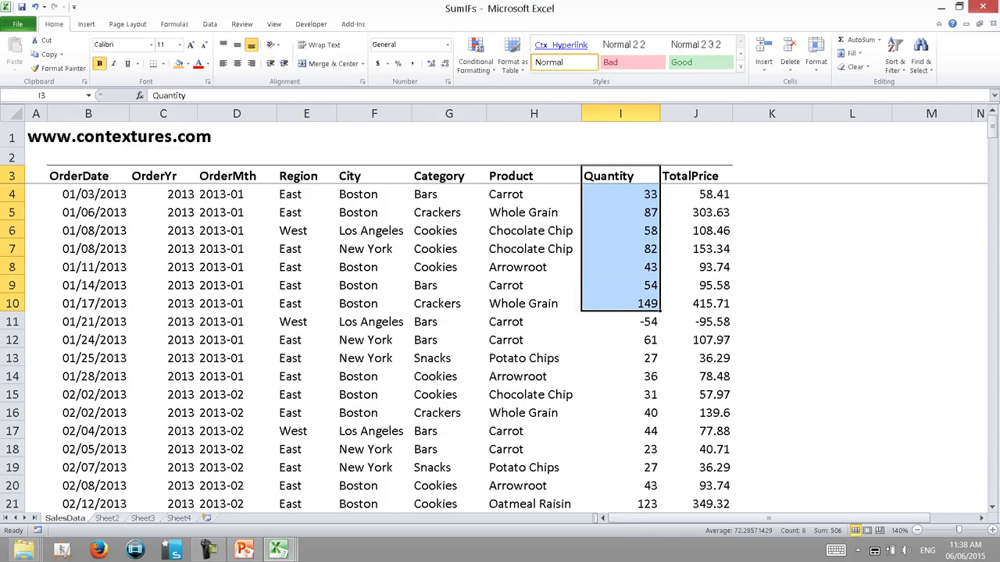
click(620, 176)
key(Down)
key(ctrl+shift+Down)
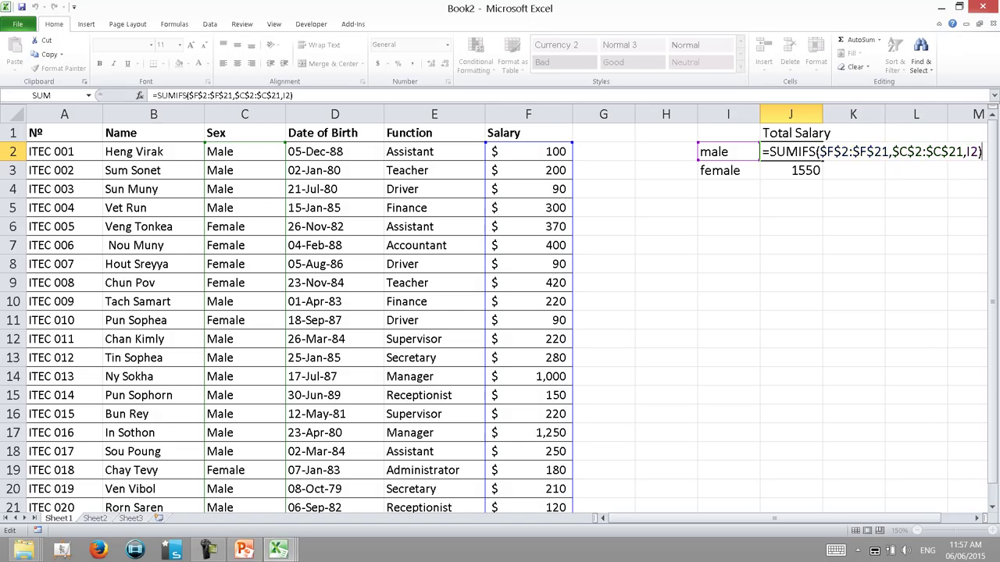
Commit the male total in J2 and start a trial =SUMIFS( formula in J5
key(Return)
key(Down)
key(Down)
text(=su)
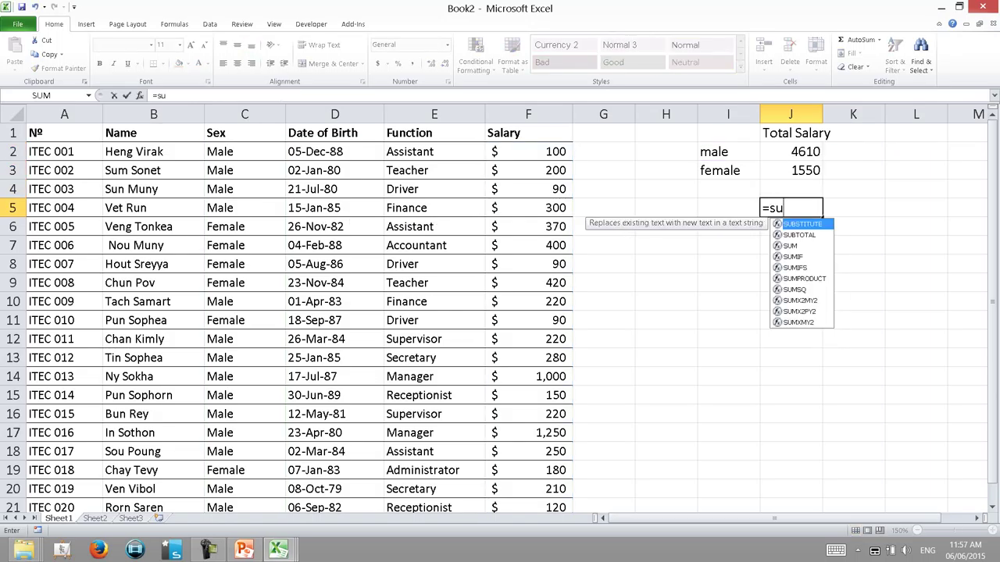
text(mifs()
Point the trial formula's sum range at salaries F2:F21, toggling it absolute and back
key(ctrl+Left)
key(ctrl+Up)
key(Down)
key(ctrl+shift+Down)
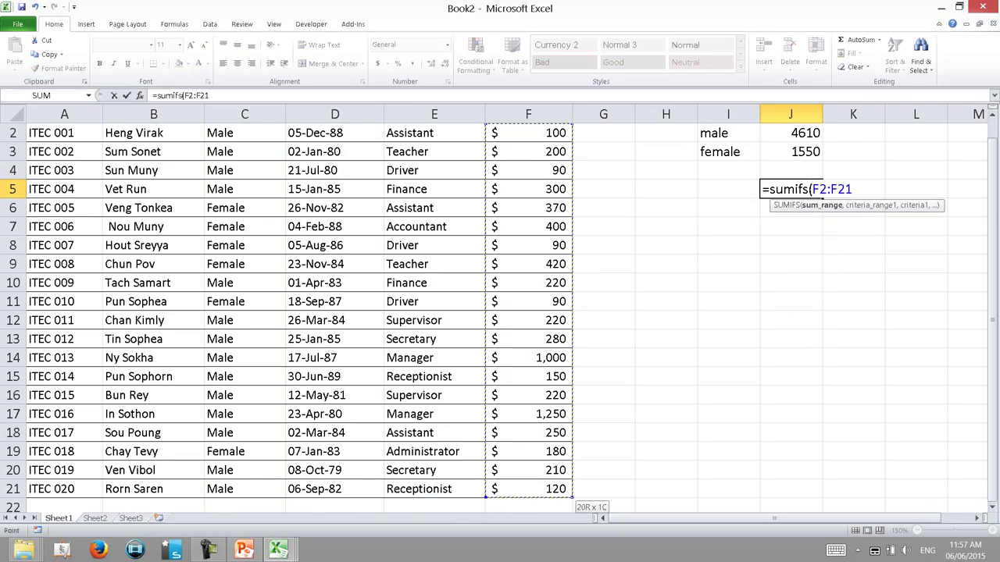
key(F4)
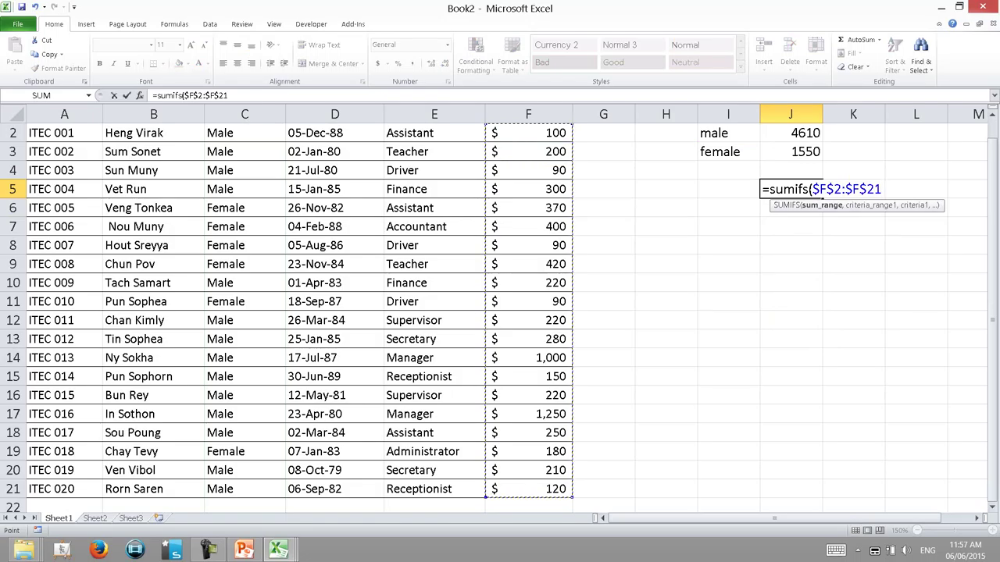
key(F4)
key(F4)
key(F4)
key(Right)
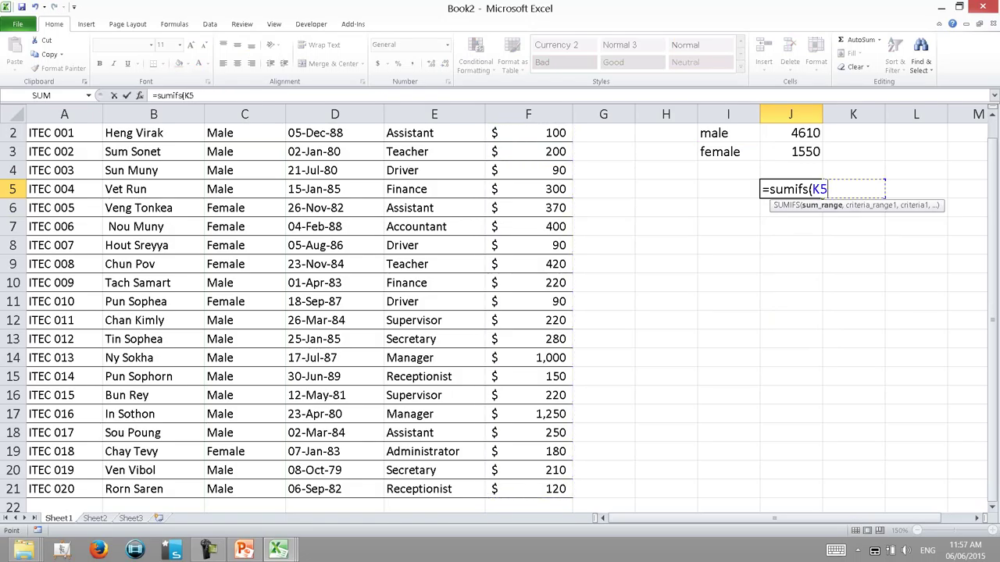
Remove the stray K5 reference and reselect F2:F21 as the sum range
key(F2)
key(BackSpace)
Test absolute references on F2:F21, then discard the J5 trial formula and reselect J2
key(BackSpace)
click(528, 133)
key(Up)
key(Down)
key(ctrl+shift+Down)
text(,)
key(Left)
key(BackSpace)
key(BackSpace)
key(F2)
key(Left)
key(Left)
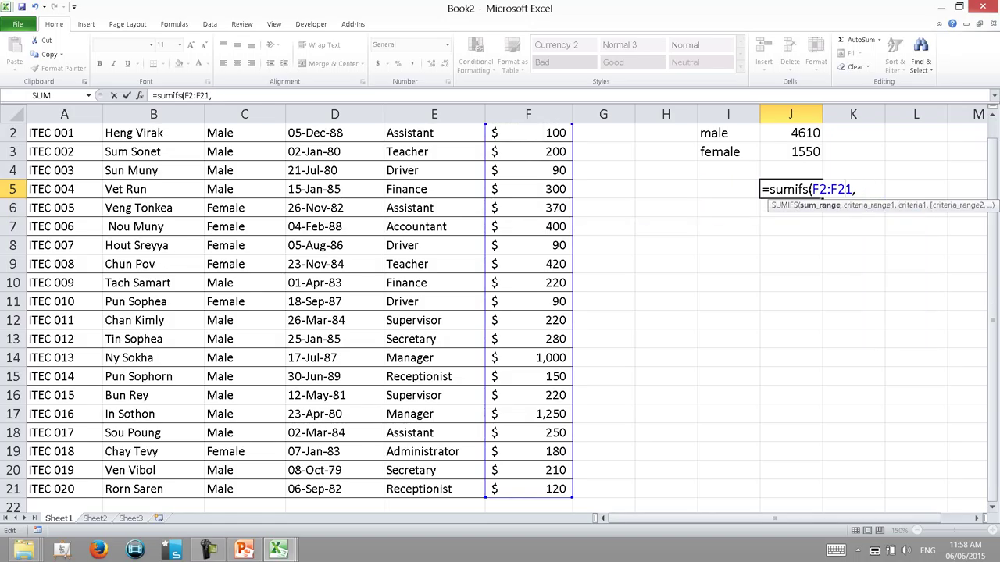
key(F4)
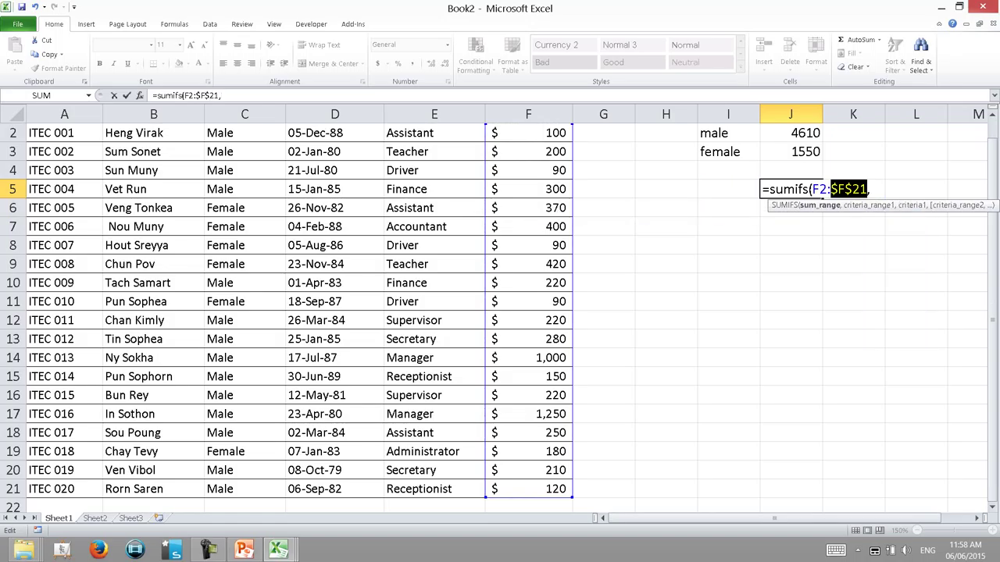
key(F4)
key(F4)
key(F4)
key(Left)
key(Left)
key(Left)
key(Left)
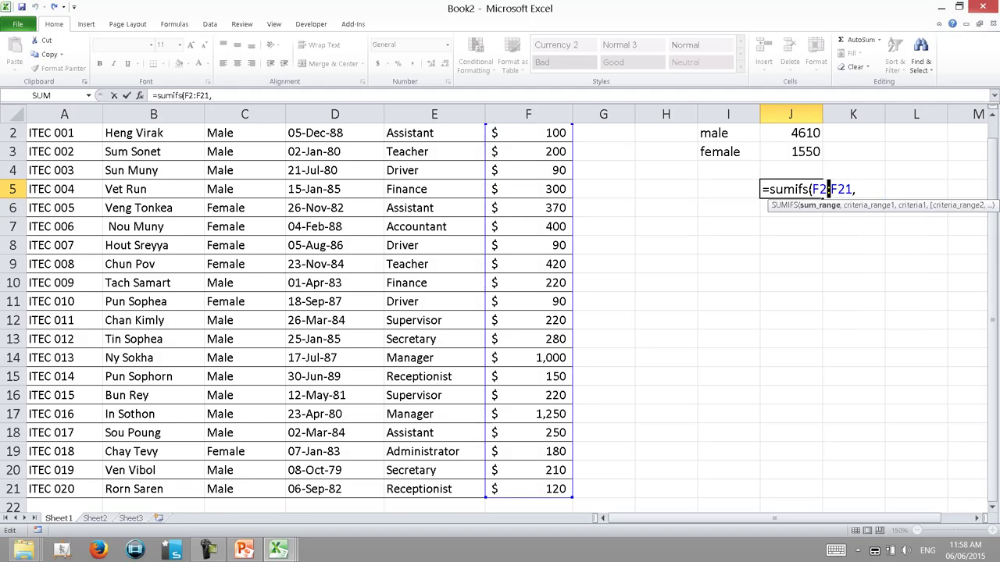
key(Right)
key(Right)
key(shift+Left)
key(shift+Left)
key(F4)
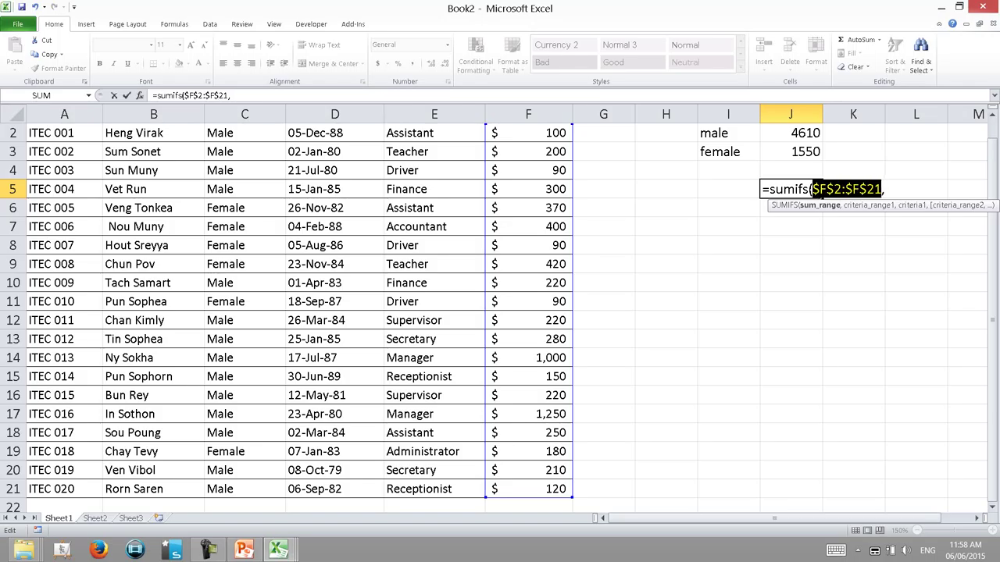
key(F4)
key(F4)
key(F4)
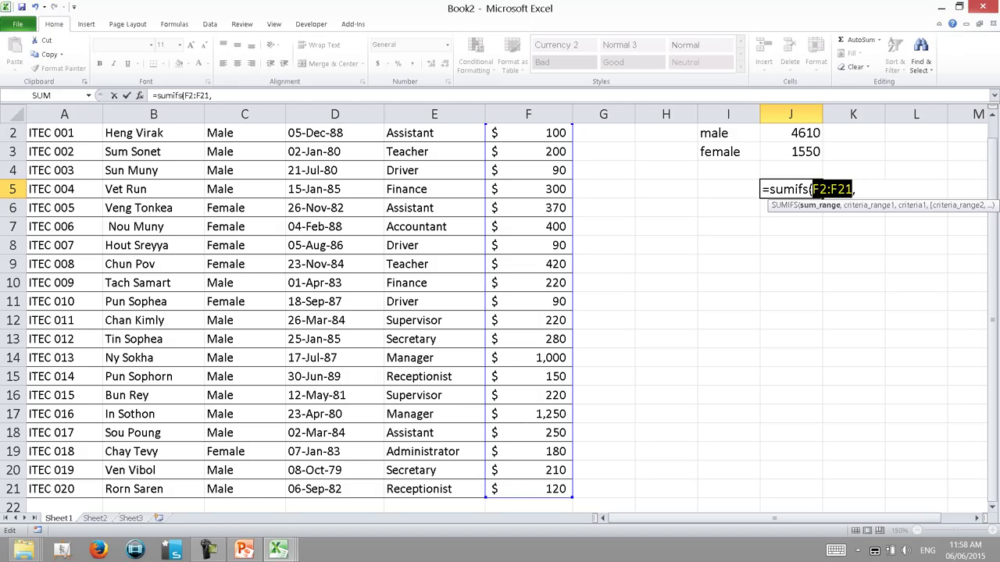
key(Escape)
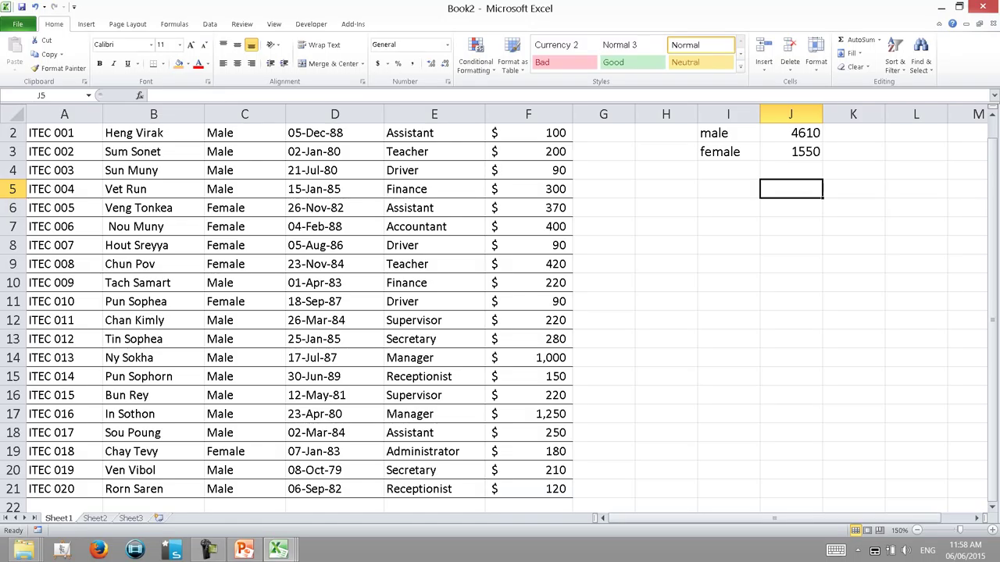
click(790, 133)
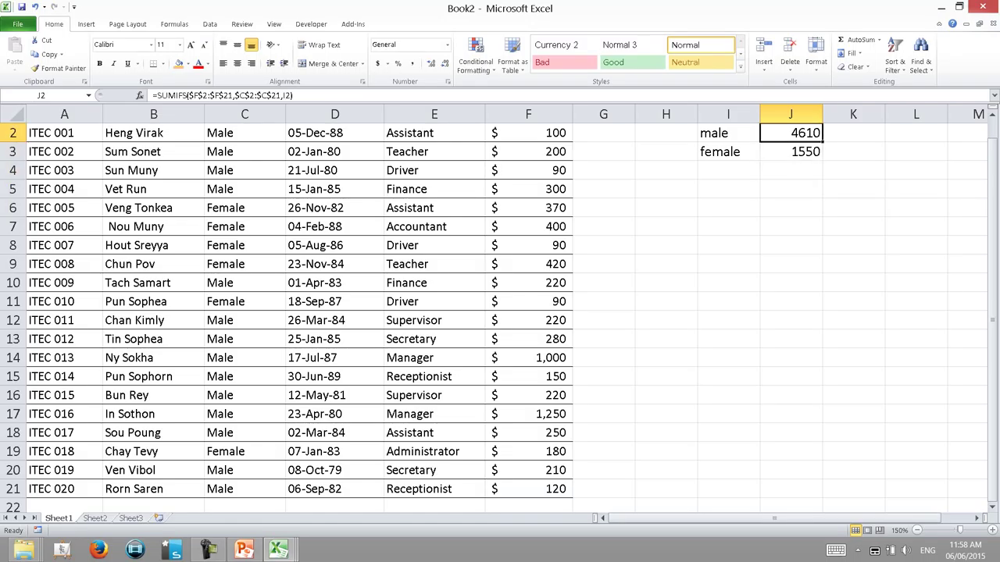
Reopen J2's SUMIFS formula for editing
key(F2)
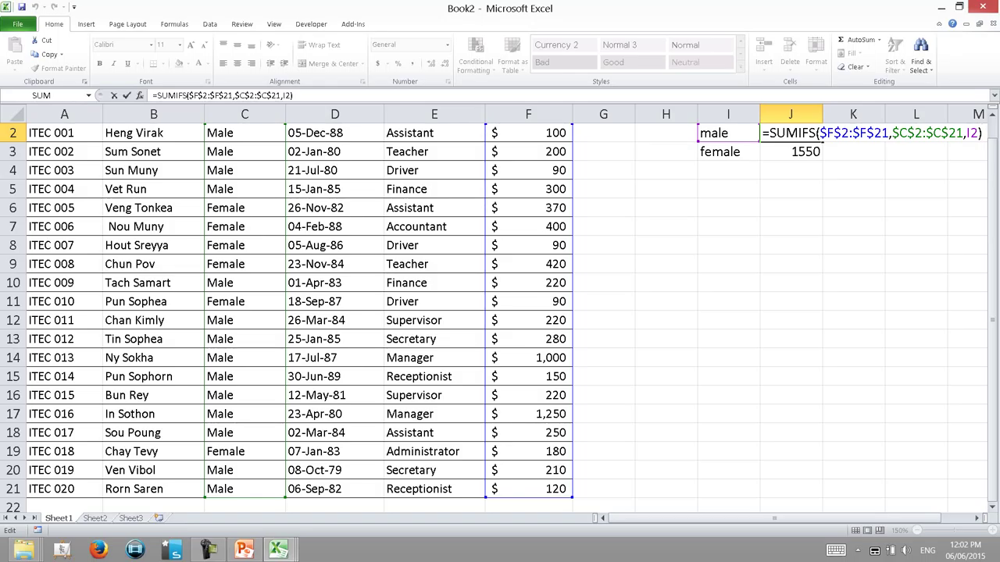
Retype J2 as =SUMIFS( with salaries F2:F21 as the sum range
key(Return)
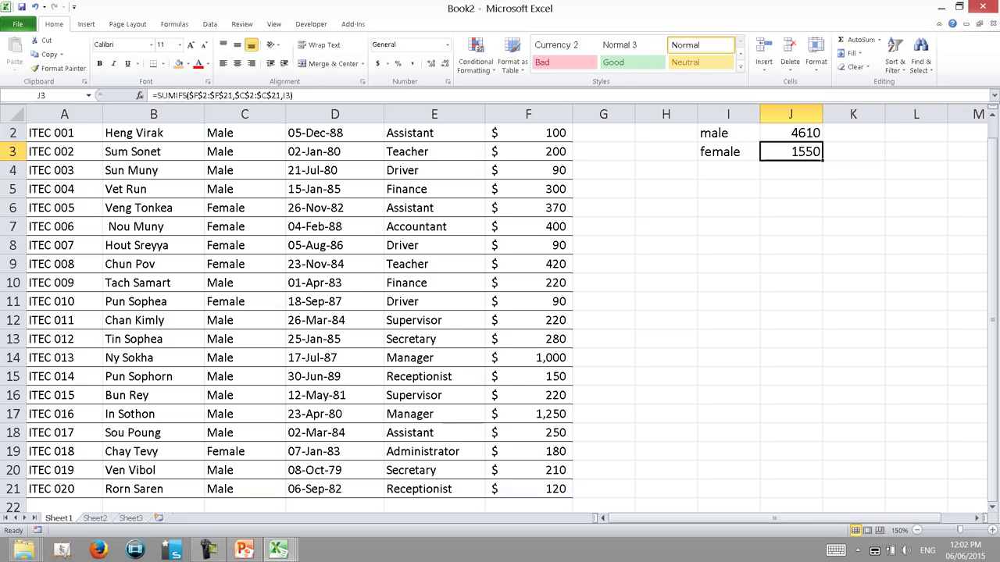
click(791, 133)
text(=sumif()
key(BackSpace)
text(s)
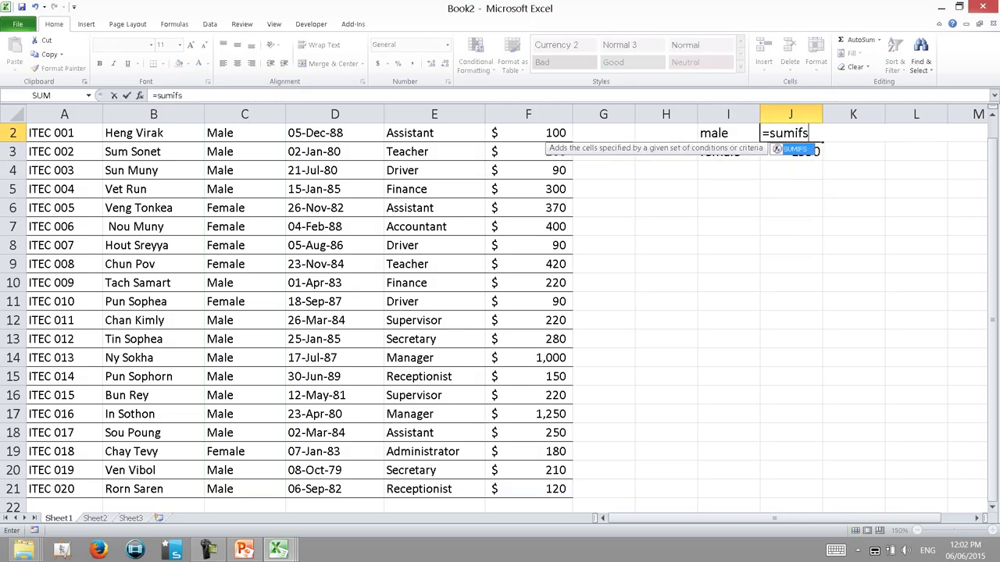
text(()
key(Left)
key(Left)
key(Left)
key(Up)
key(Left)
key(Down)
key(ctrl+shift+Down)
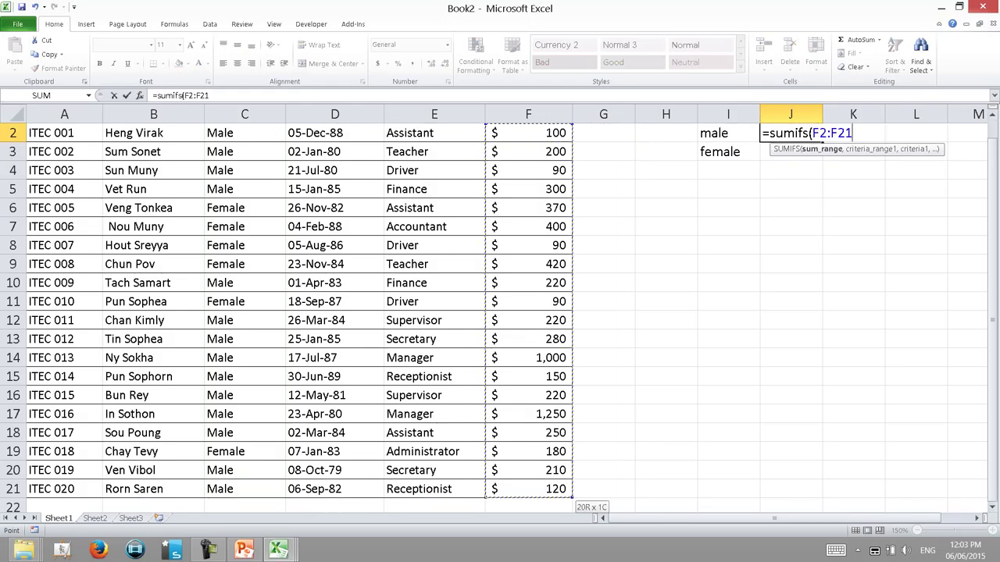
Add criteria range C2:C21 and criterion I2, commit, then reopen J2 for editing
text(,)
key(Left)
key(Left)
key(Left)
key(Left)
key(Left)
key(Left)
key(Left)
key(ctrl+shift+Down)
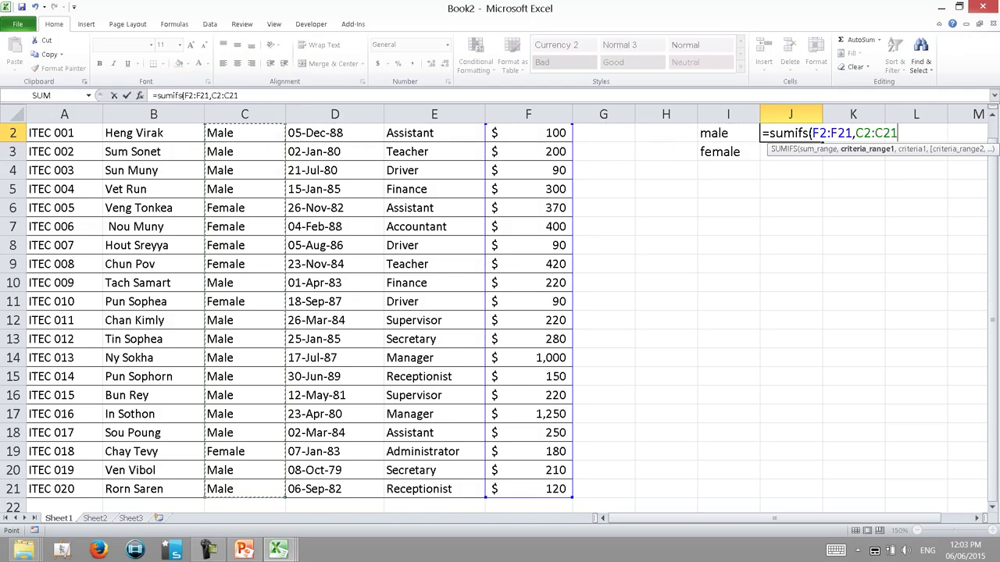
text(,)
key(Left)
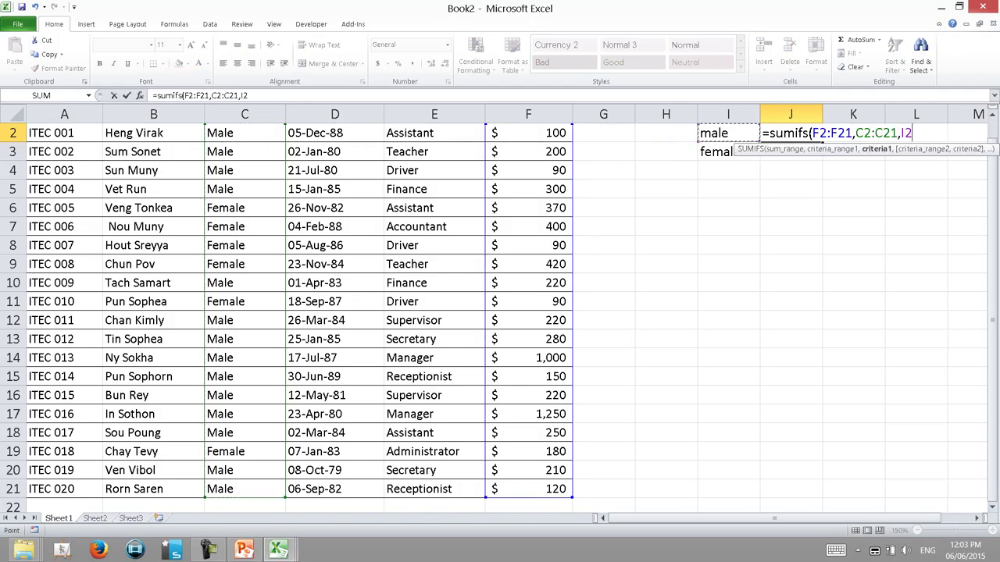
key(Return)
key(Up)
key(F2)
key(Left)
key(Left)
key(Left)
key(Left)
key(Left)
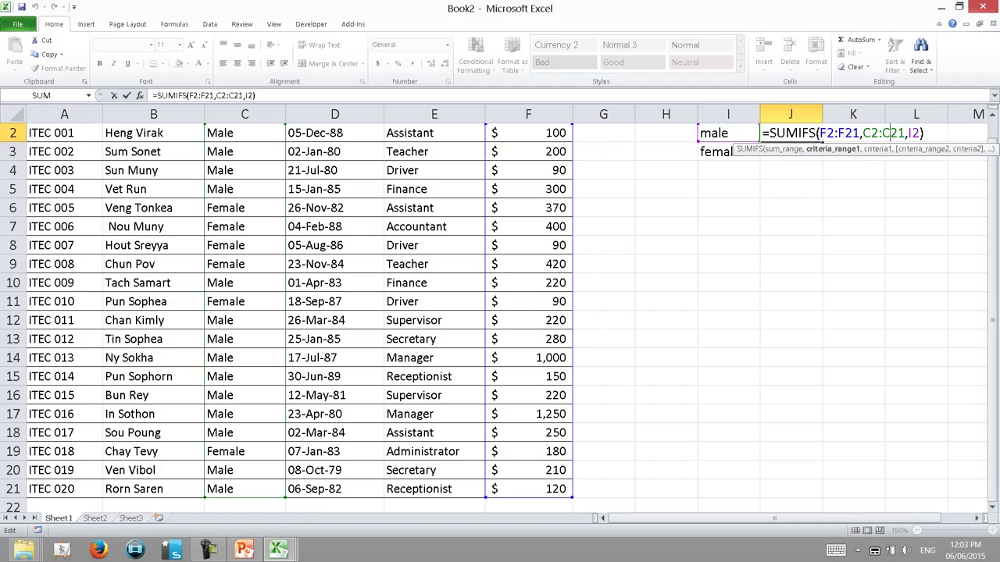
Make the Sex criteria range absolute as $C$2:$C$21
key(shift+Left)
key(shift+Left)
key(Left)
key(Left)
key(Left)
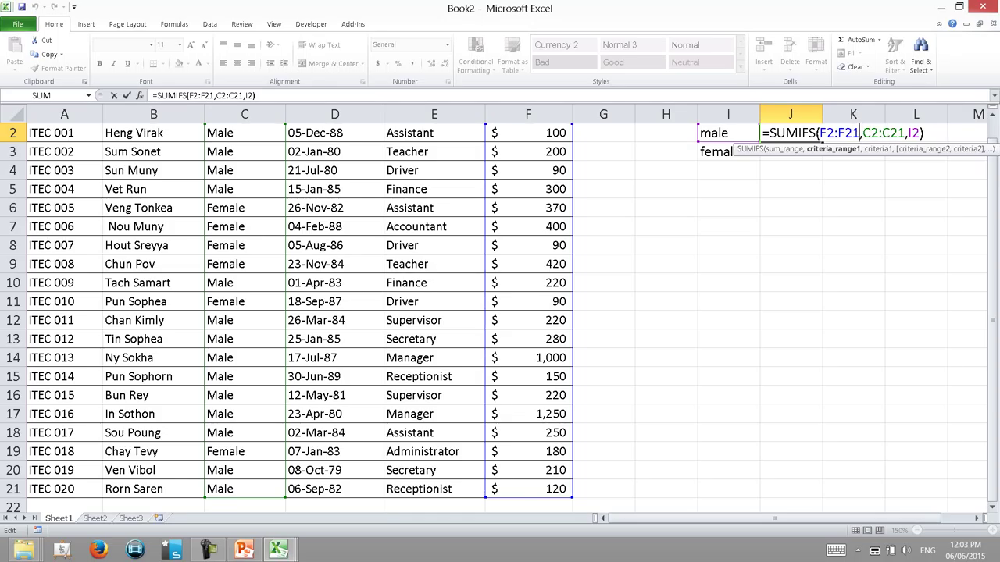
key(Right)
key(shift+Right)
key(shift+Right)
key(shift+Right)
key(shift+Right)
key(shift+Right)
key(Right)
key(Left)
key(Left)
key(shift+Left)
key(Left)
key(Left)
key(shift+Right)
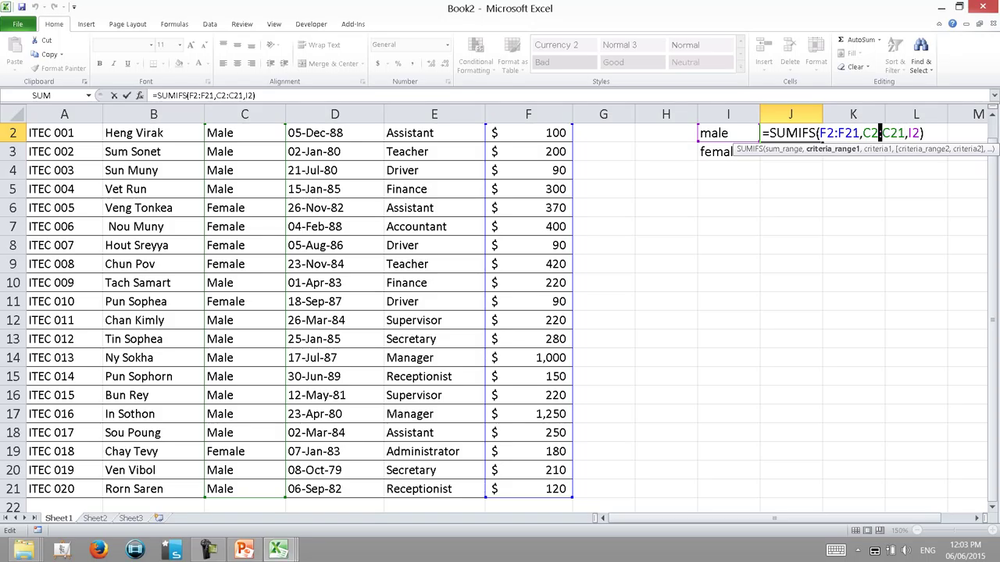
key(F4)
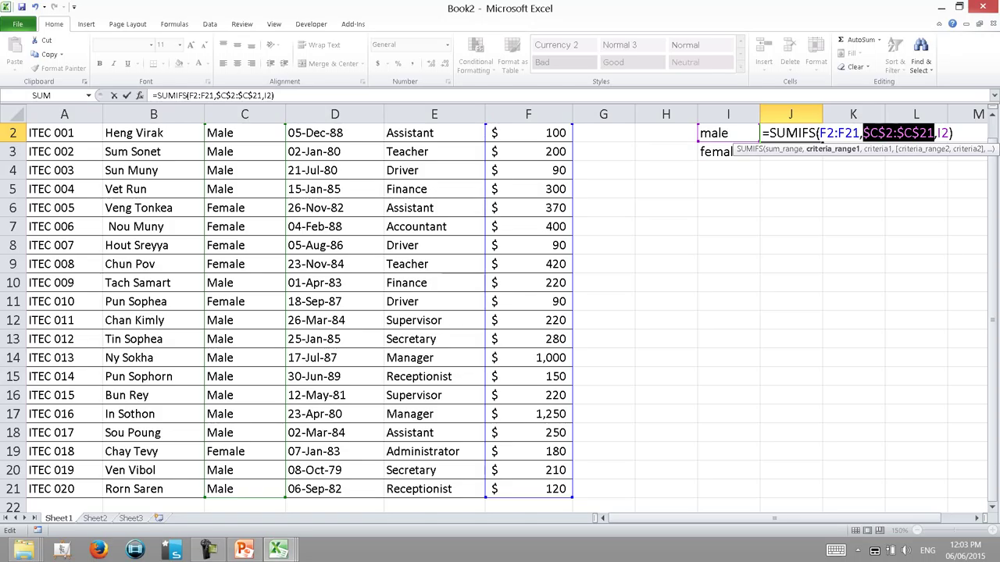
Lock the sum range as $F$2:$F$21, fill down to J3, then select E2:E21
click(886, 133)
key(Left)
key(Left)
key(Left)
key(Left)
key(F4)
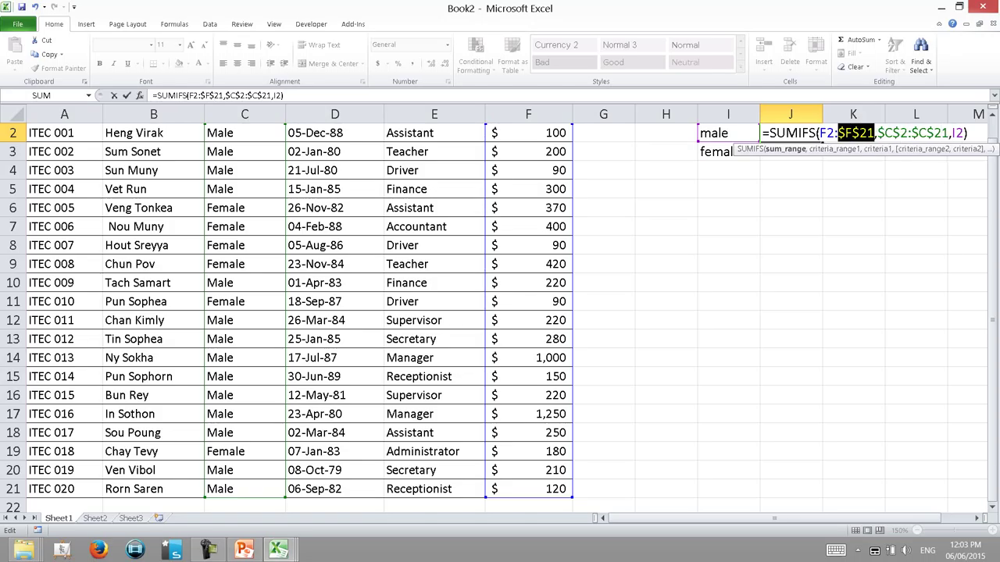
key(Left)
key(Left)
key(F4)
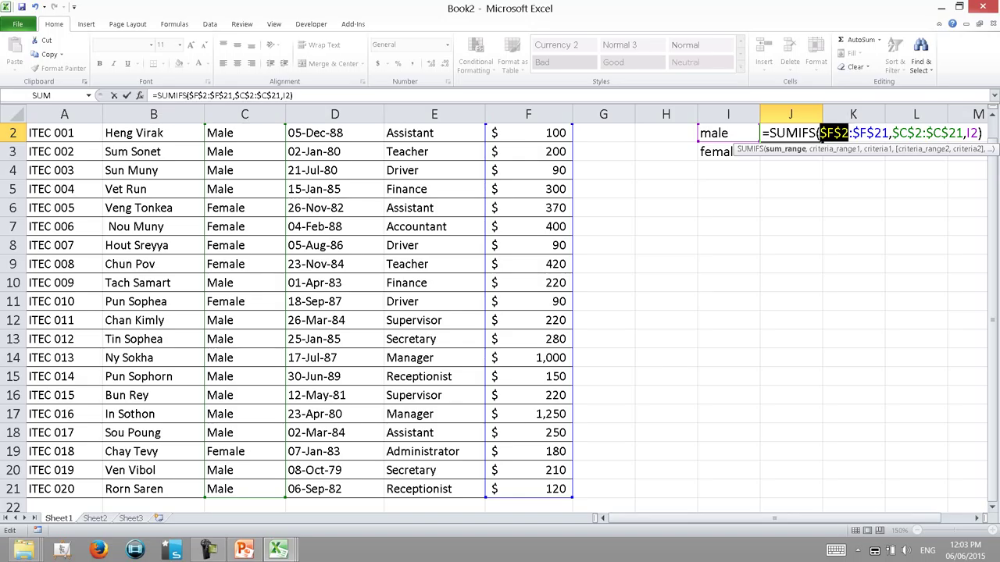
key(Return)
key(ctrl+d)
key(Up)
key(Up)
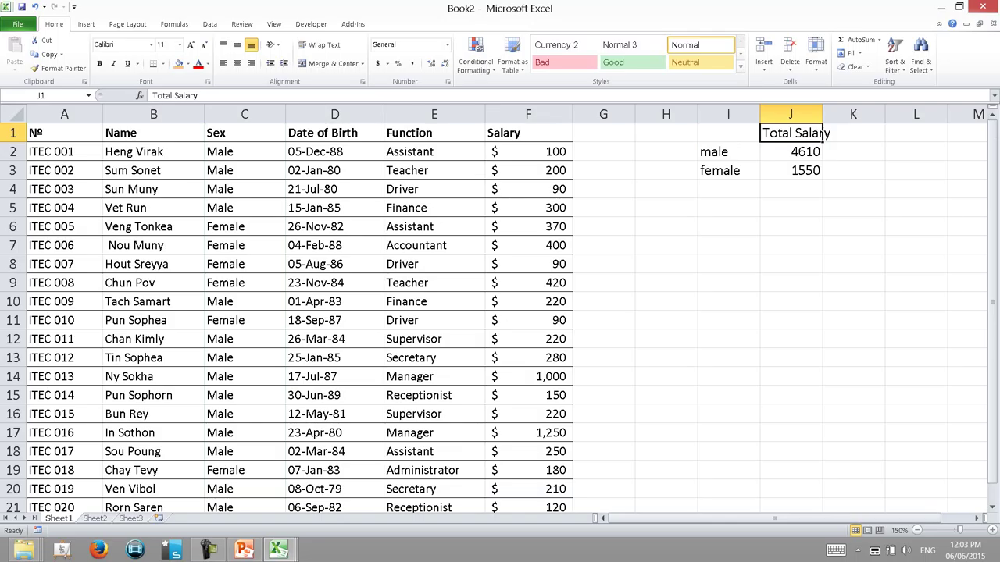
click(476, 152)
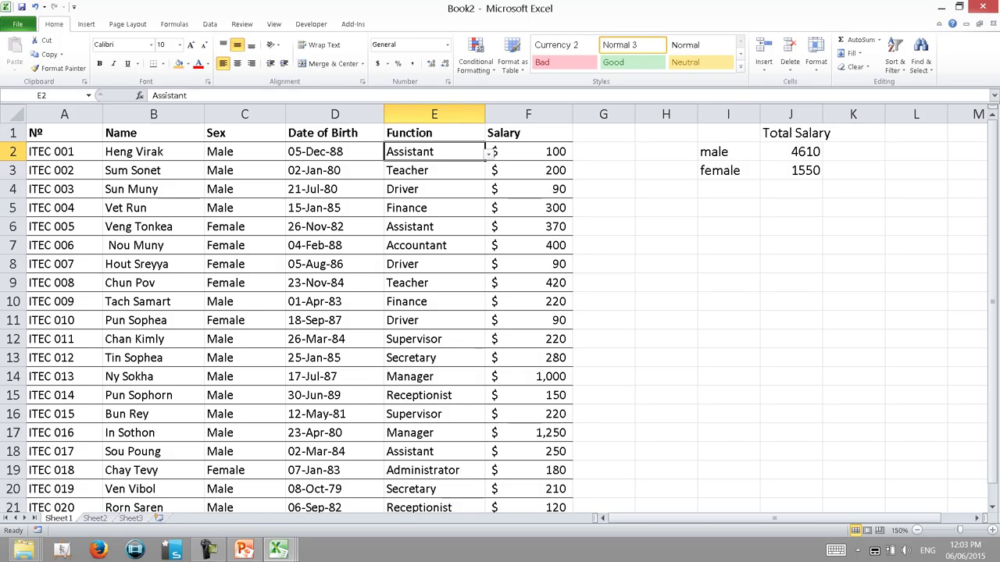
key(ctrl+shift+Down)
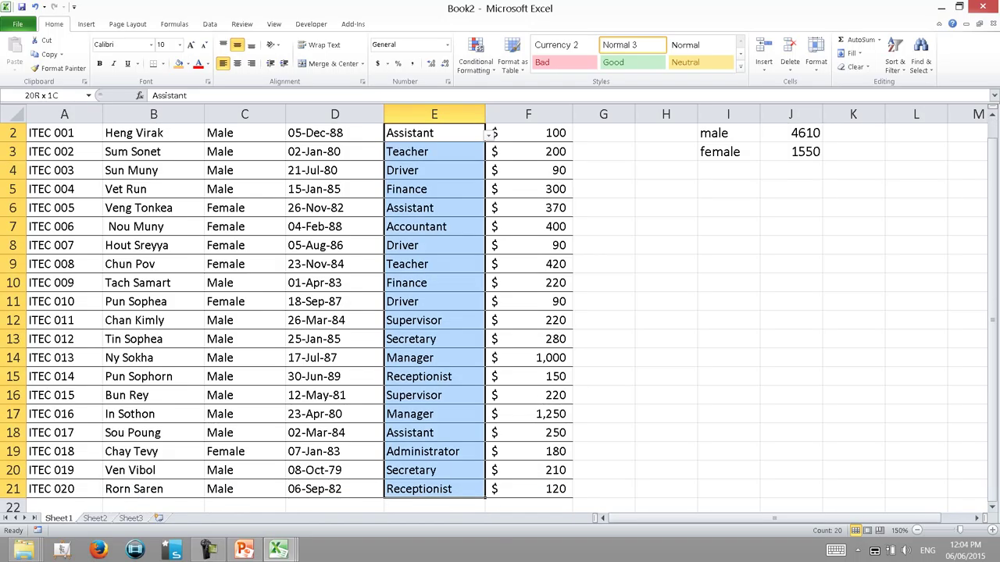
Copy the Function entries E2:E21 into column A of a new workbook
key(ctrl+c)
key(ctrl+n)
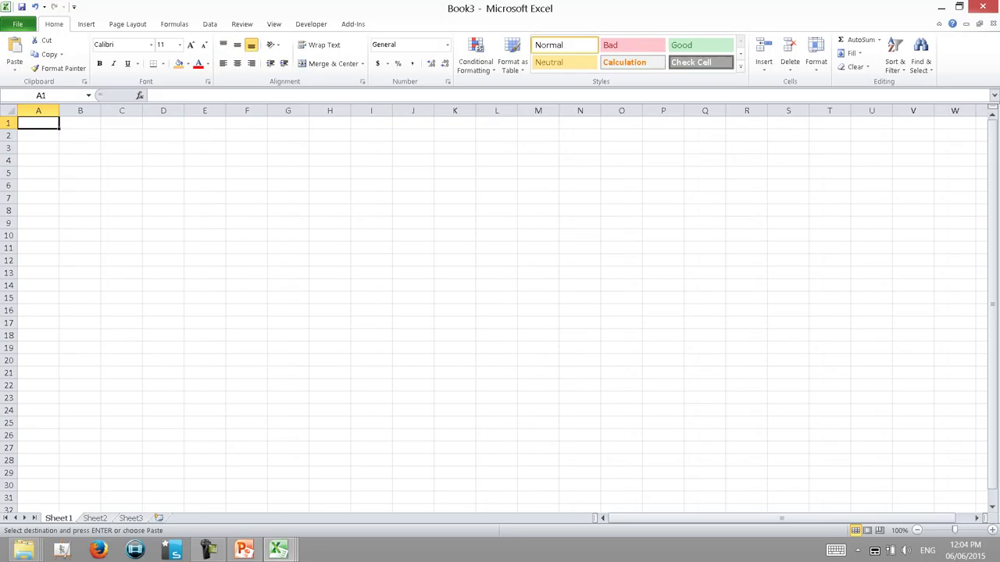
key(ctrl+v)
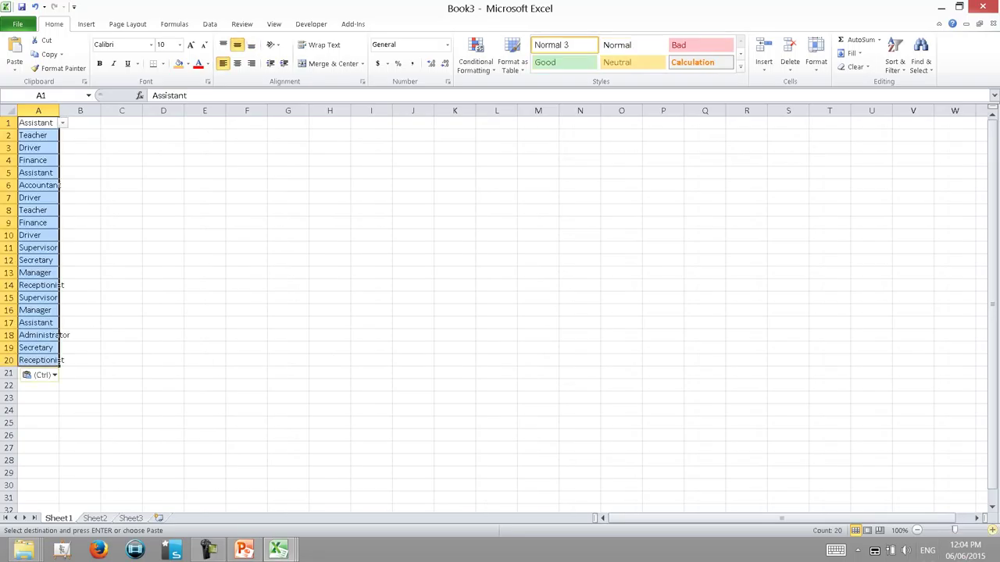
click(988, 530)
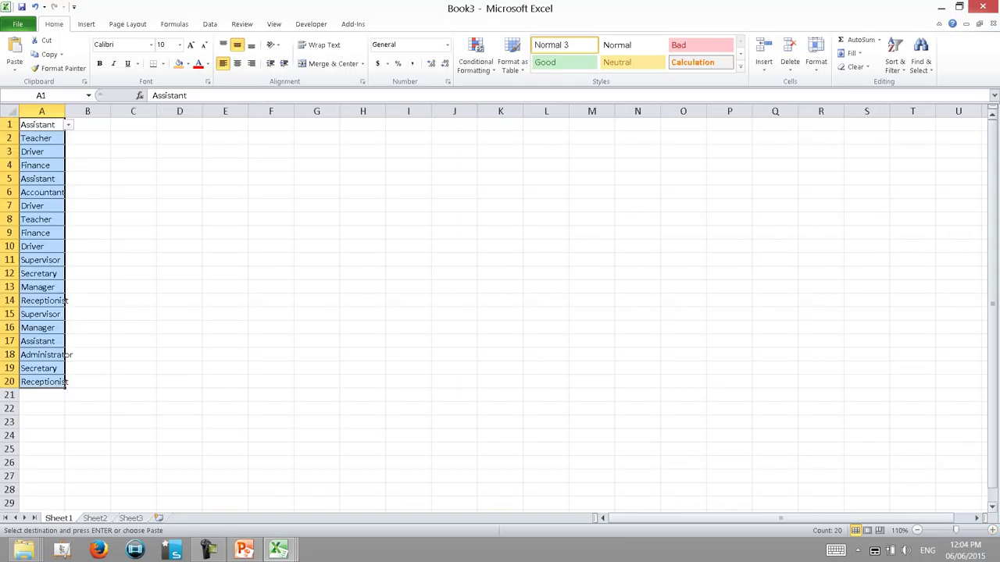
Remove duplicate job titles from column A, leaving 10 unique titles
click(209, 23)
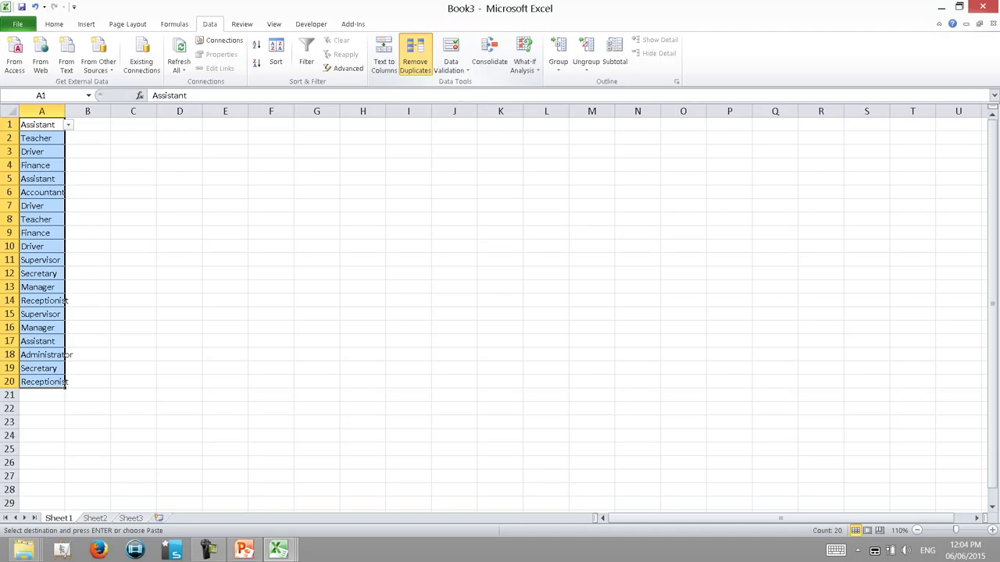
click(415, 56)
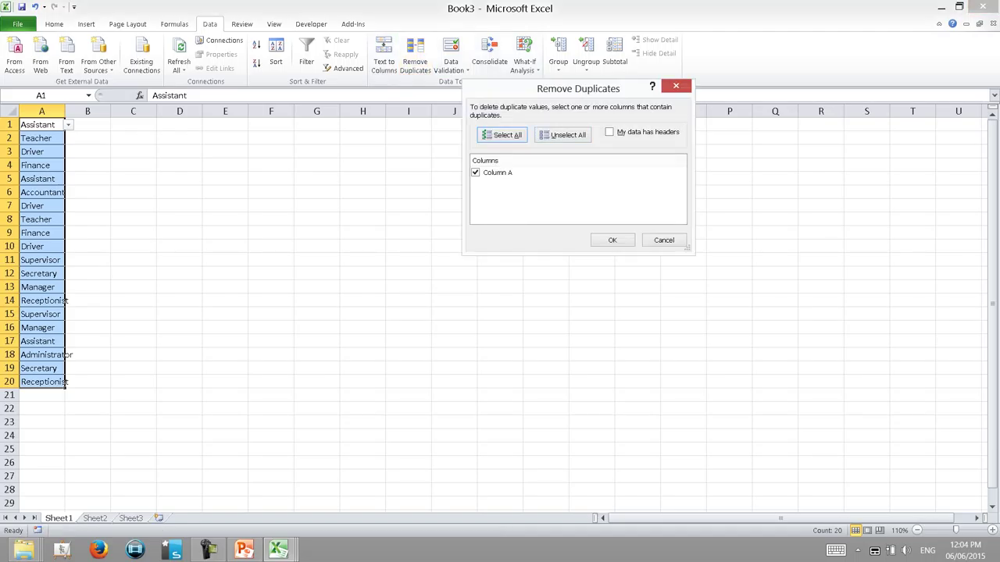
key(Escape)
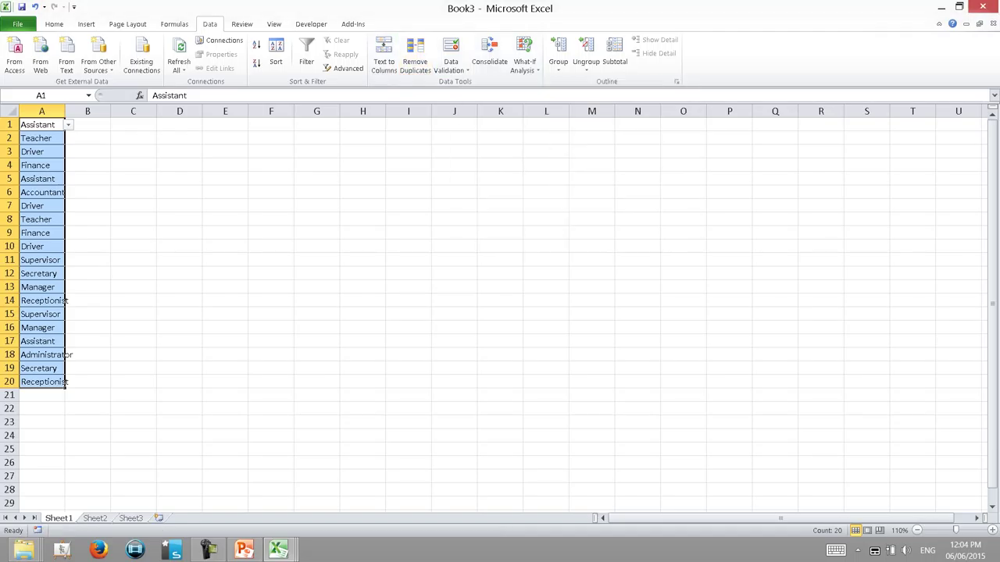
click(992, 530)
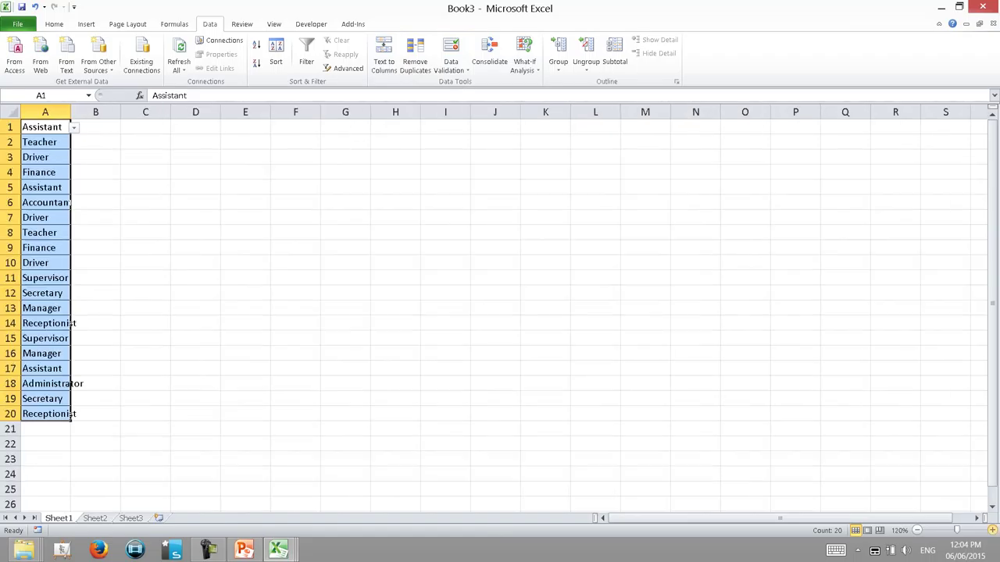
click(992, 530)
click(992, 531)
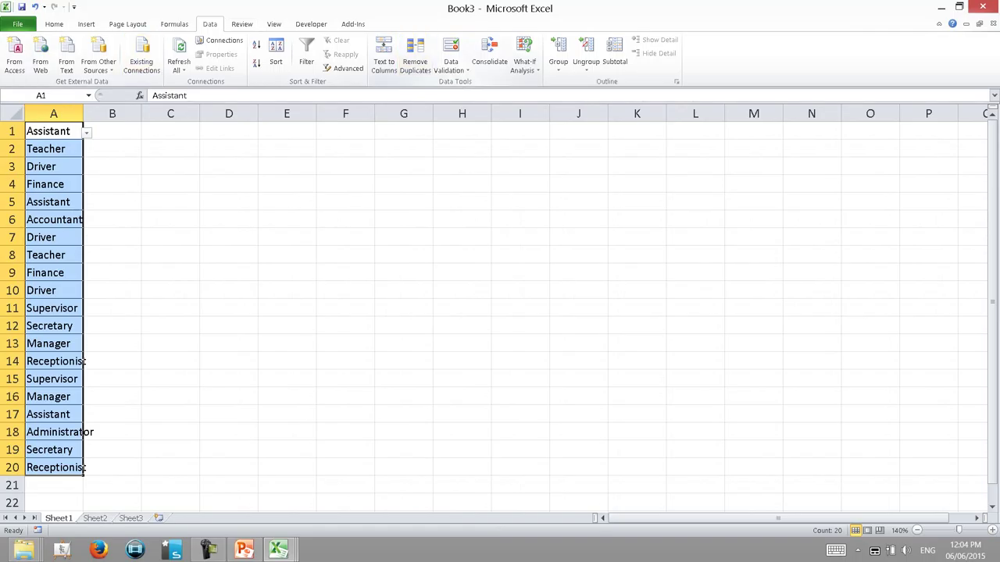
click(415, 56)
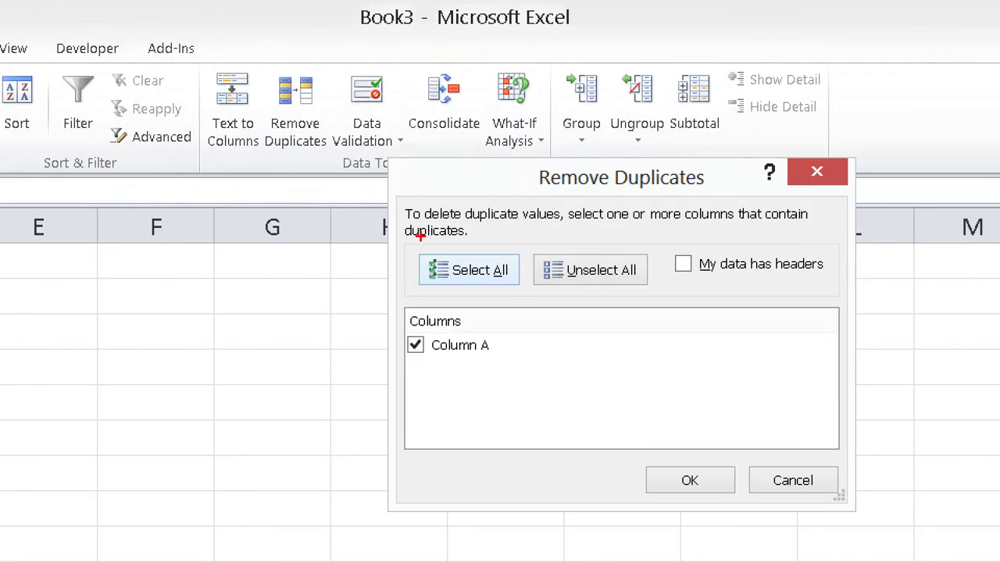
drag(272, 109, 256, 34)
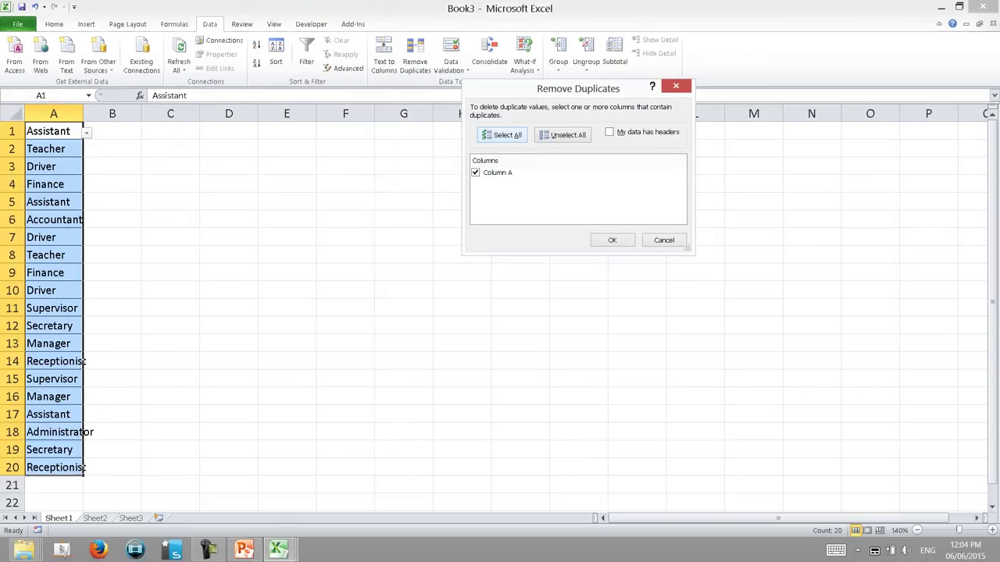
click(613, 240)
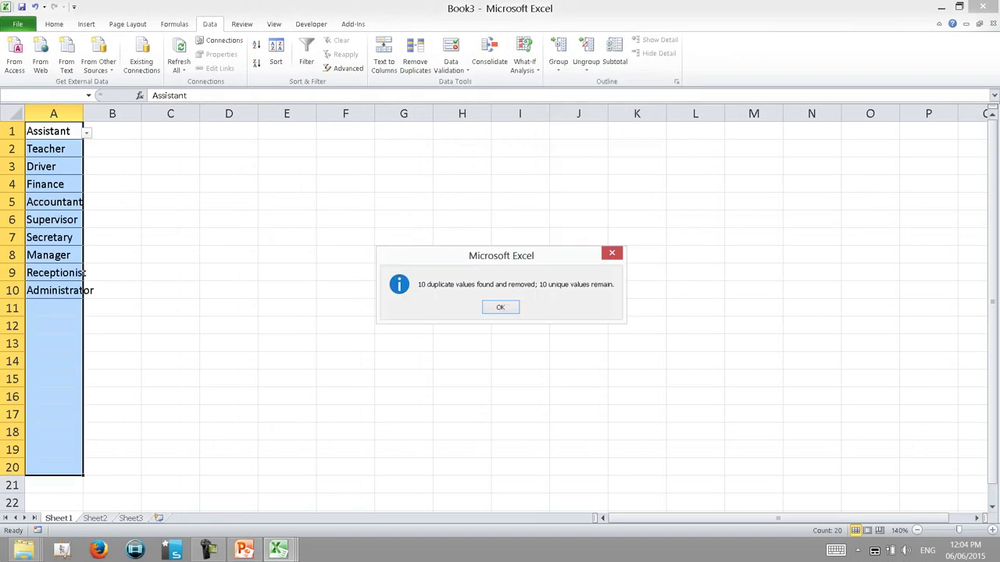
Copy the 10 unique job titles and switch back to the Book2 workbook
key(Return)
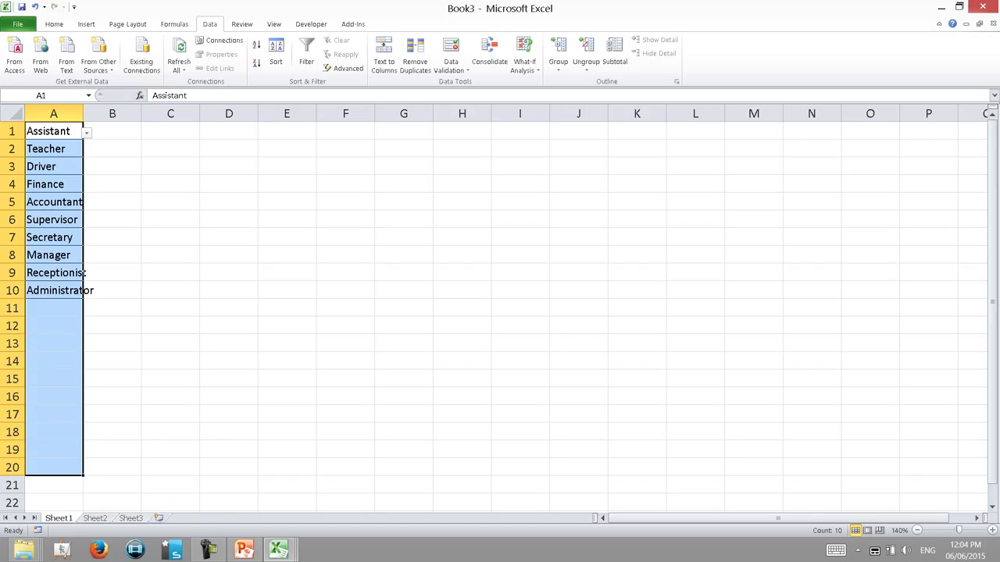
key(ctrl+shift+Up)
key(ctrl+c)
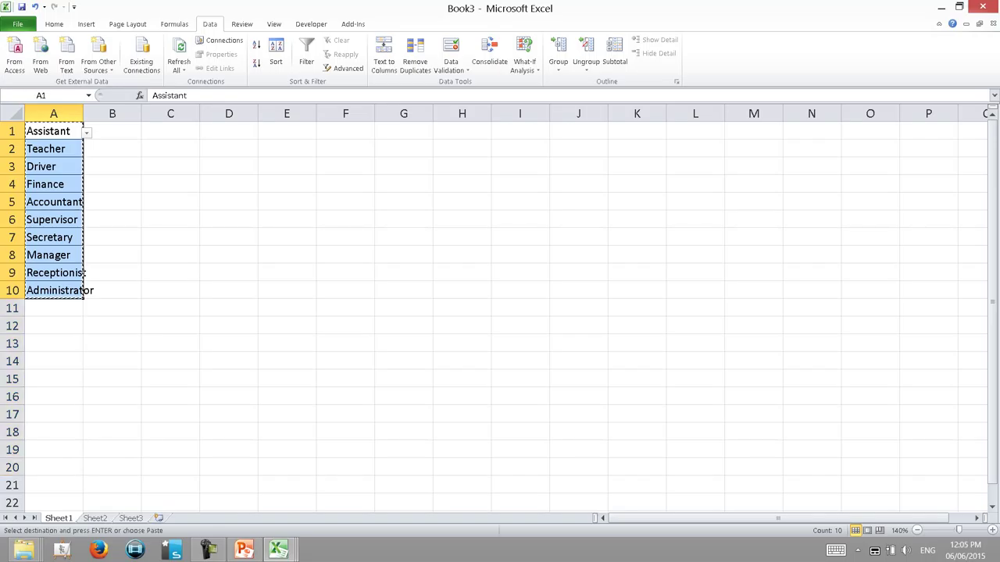
click(278, 551)
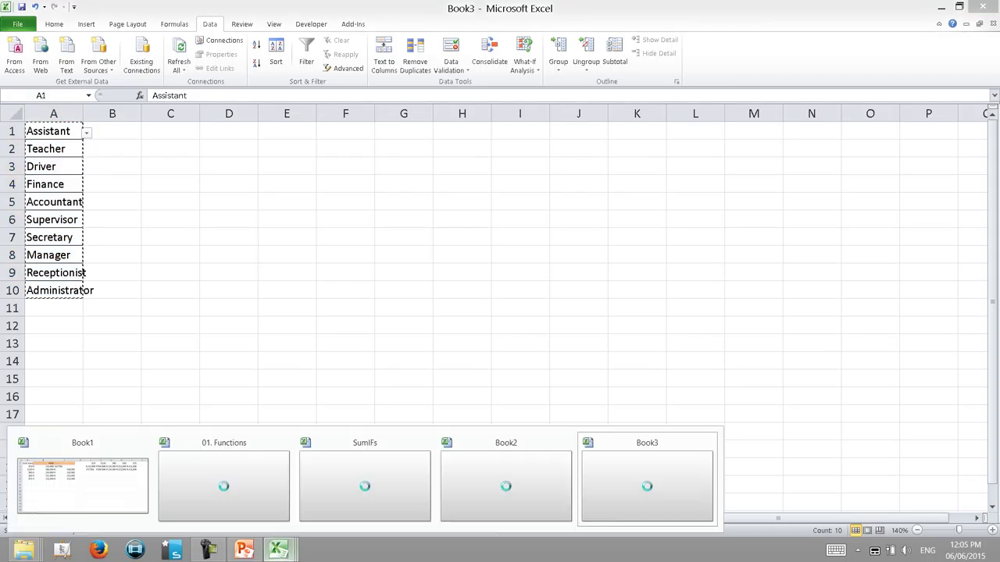
mouse_move(82, 493)
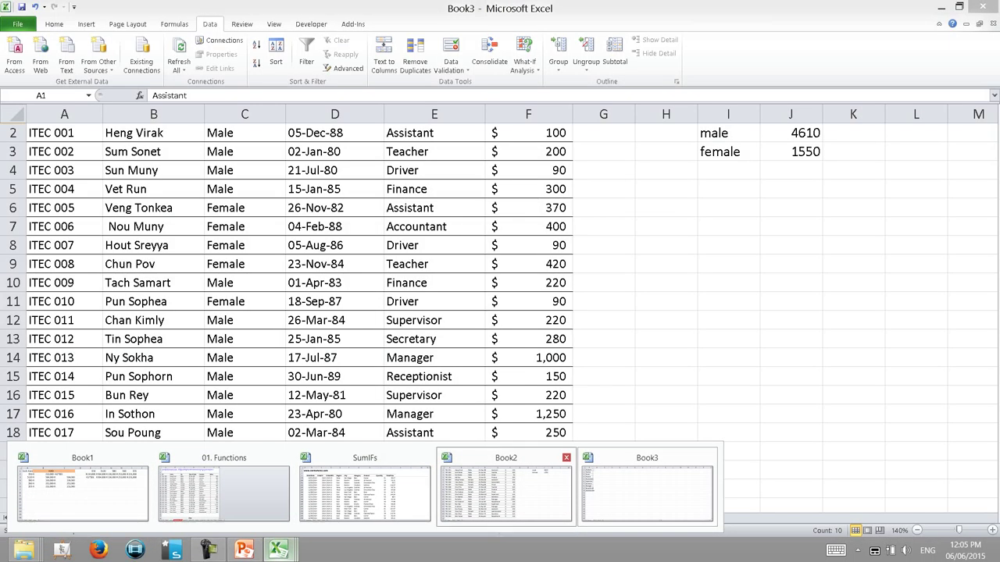
click(506, 489)
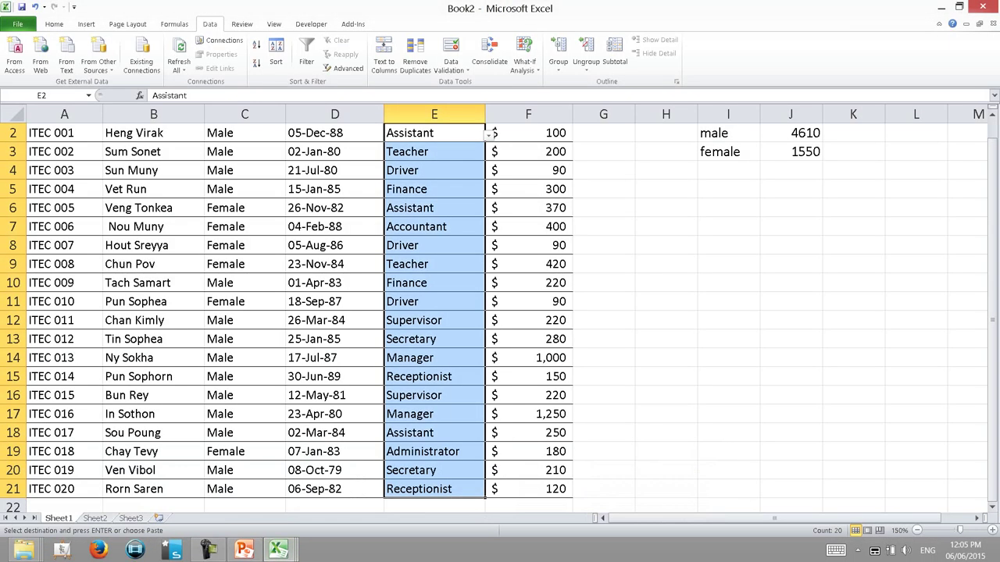
Paste the unique job titles as values into I7:I16 and begin autofitting column I
click(729, 226)
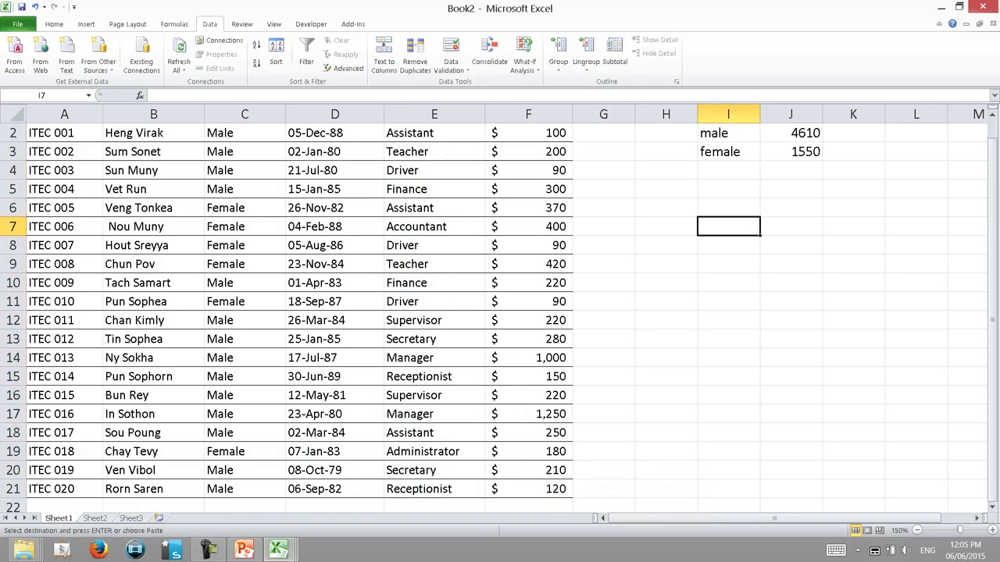
key(ctrl+alt+v)
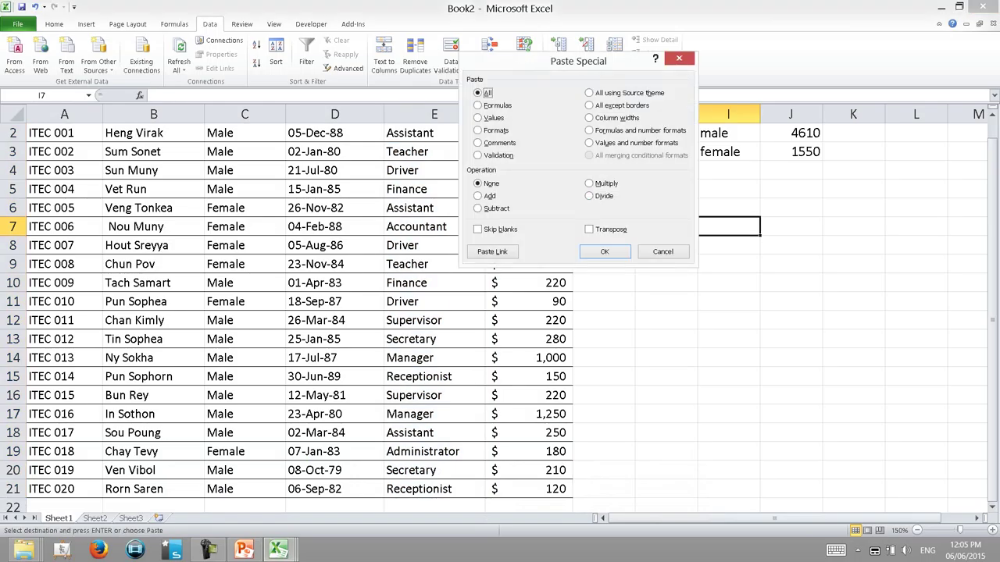
key(v)
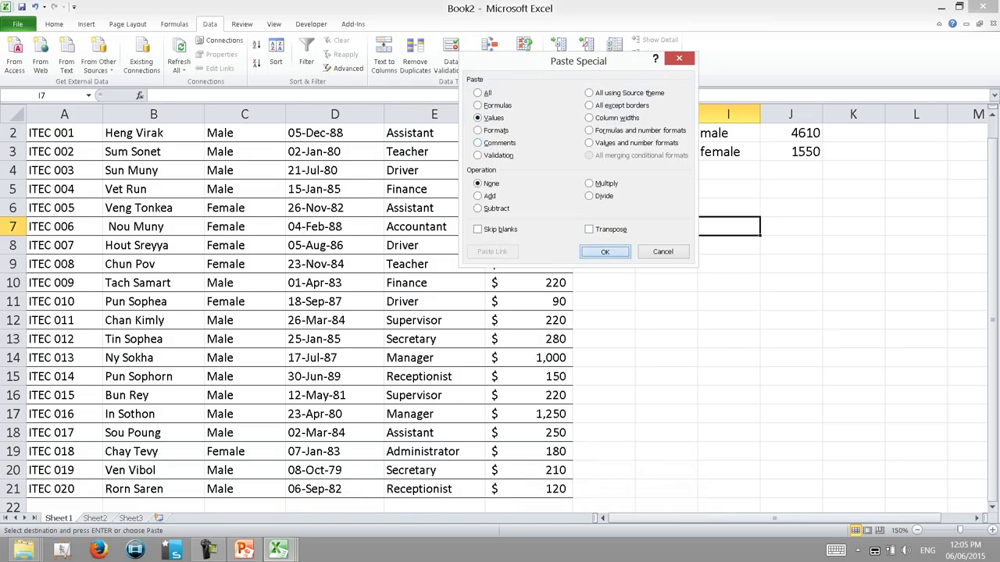
key(Return)
click(728, 208)
click(728, 226)
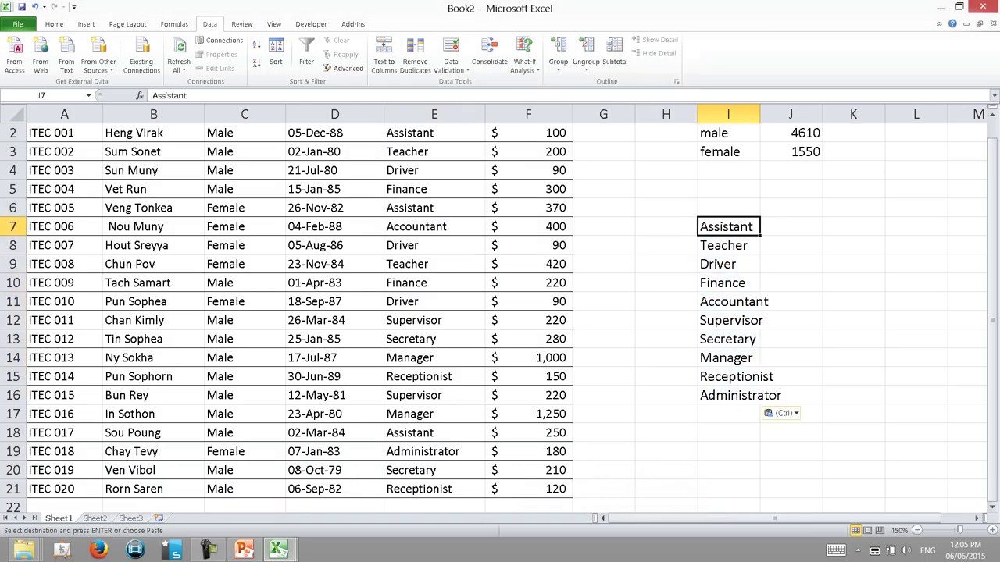
key(alt+h)
Autofit column I and start =SUMIFS in J7 with sum range $F$2:$F$21
key(o)
key(i)
click(816, 226)
text(=s)
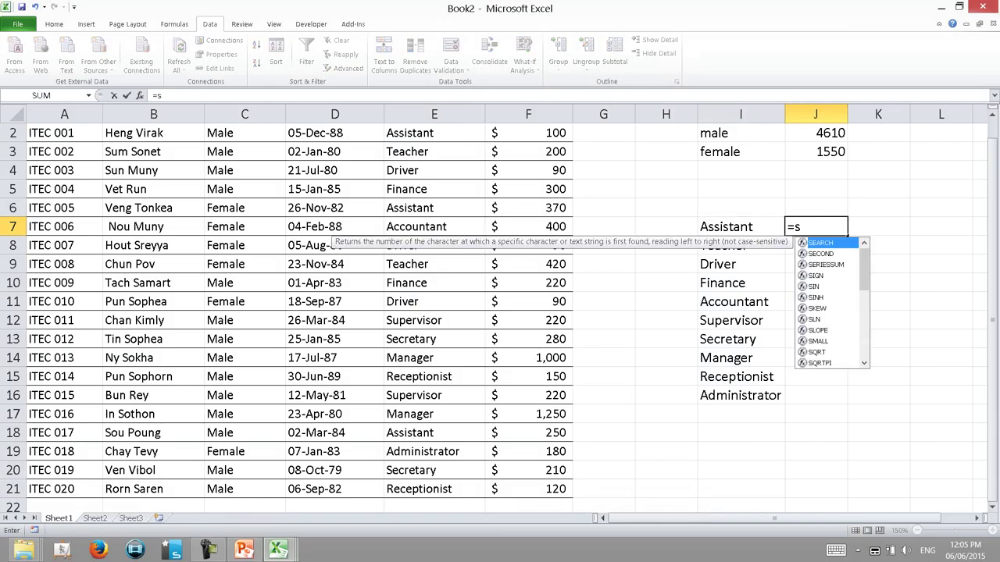
text(umifs()
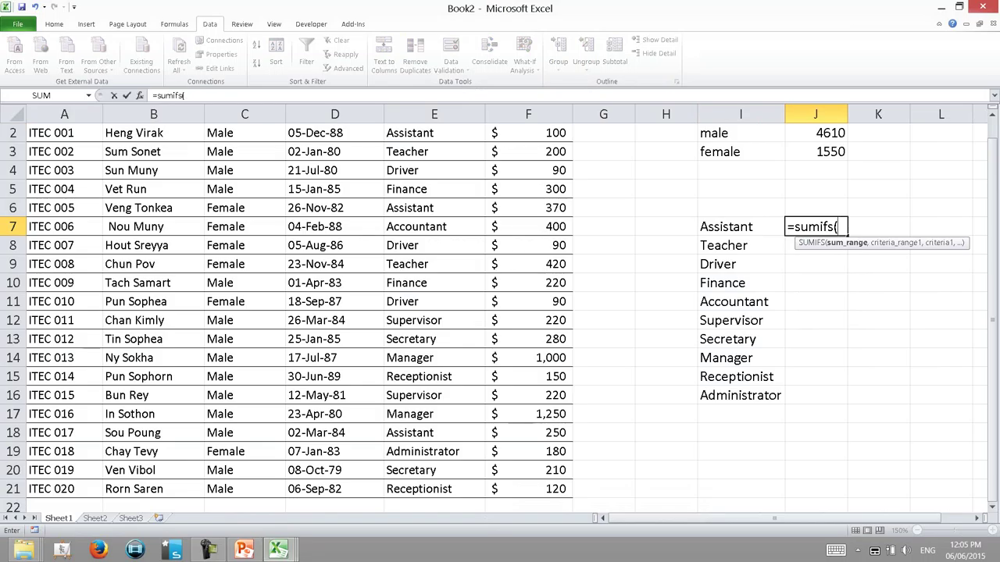
click(529, 189)
click(528, 133)
key(ctrl+shift+Down)
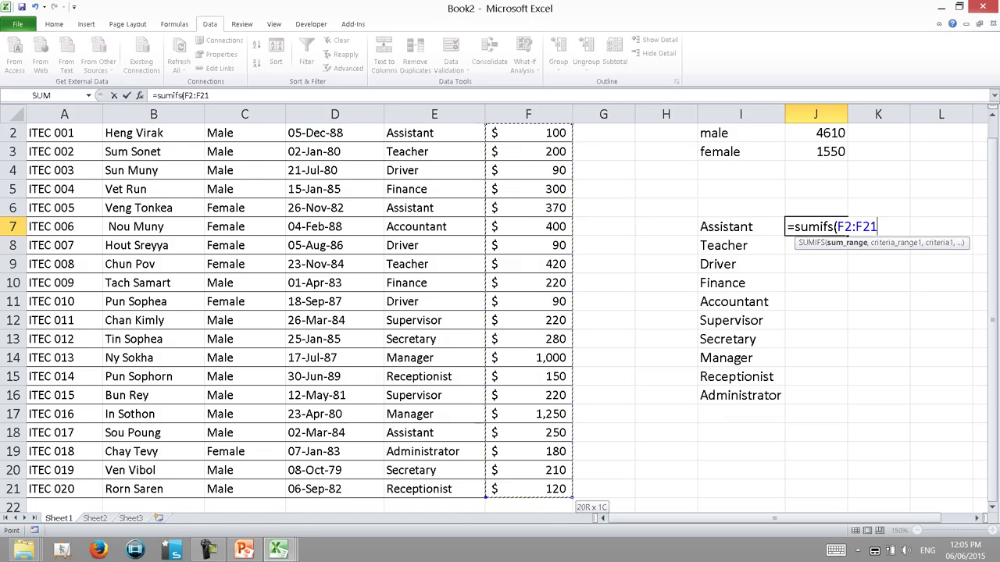
key(F4)
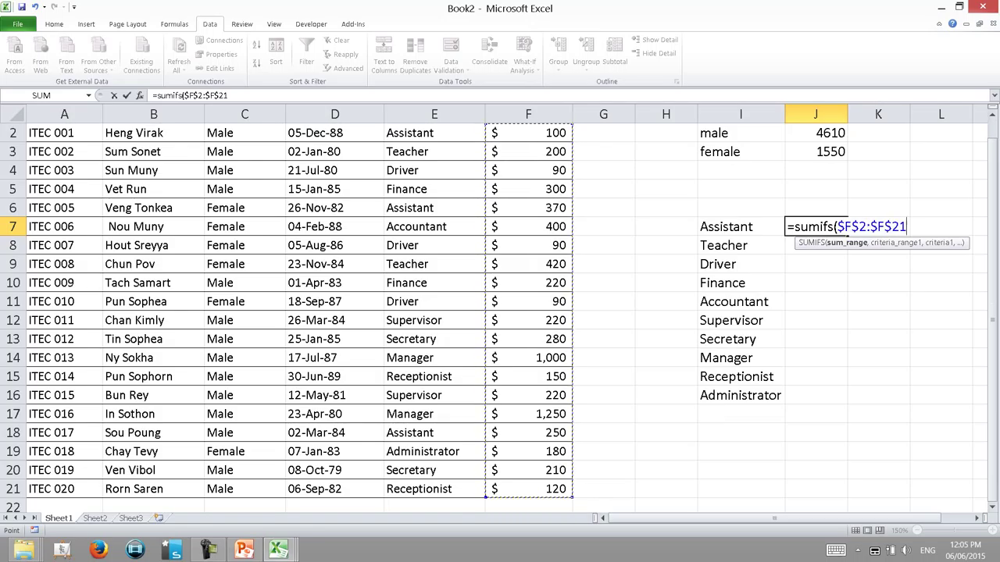
Add criteria range $E$2:$E$21 and criterion I7, so J7 shows 720
text(,)
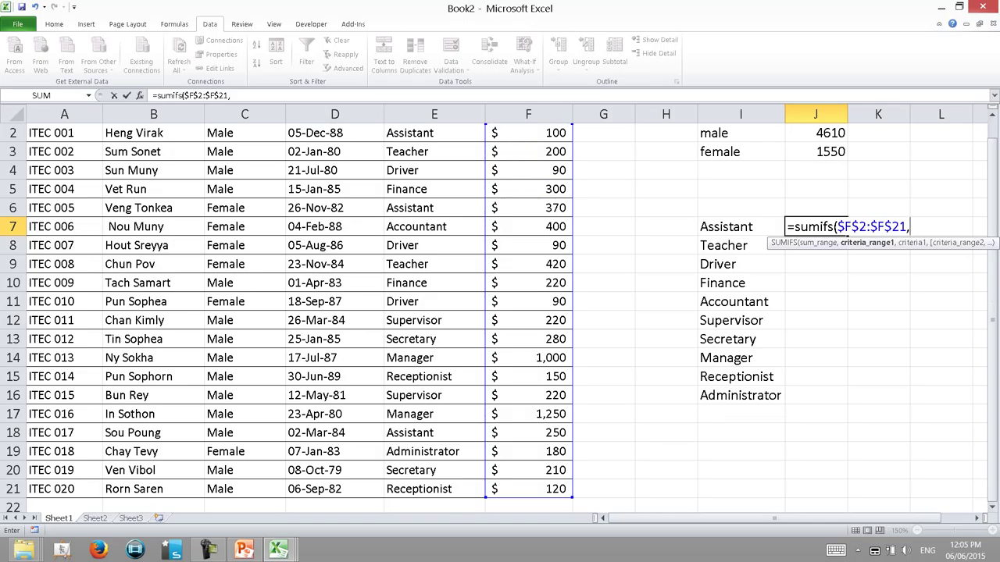
click(434, 132)
drag(433, 133, 434, 489)
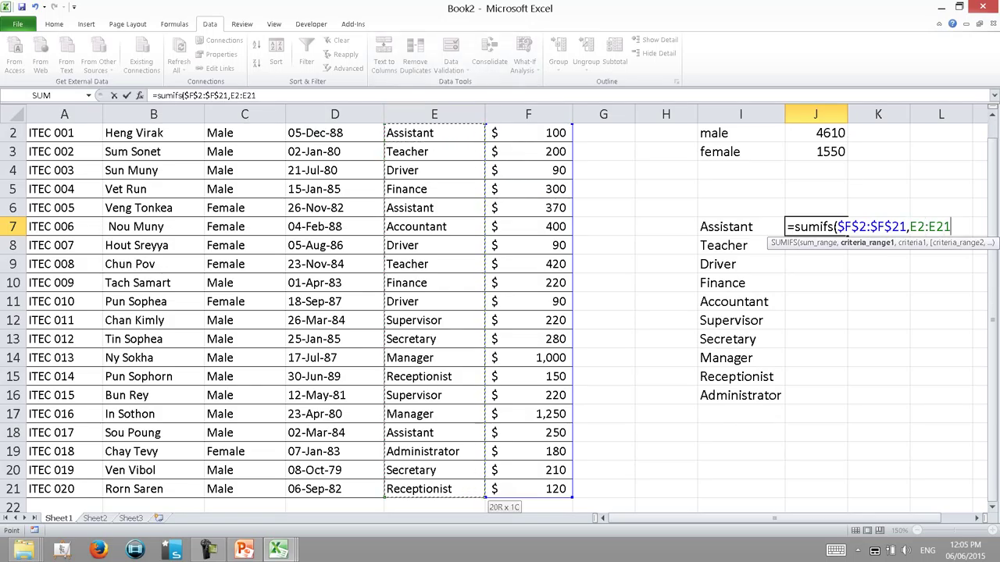
key(F4)
text(,)
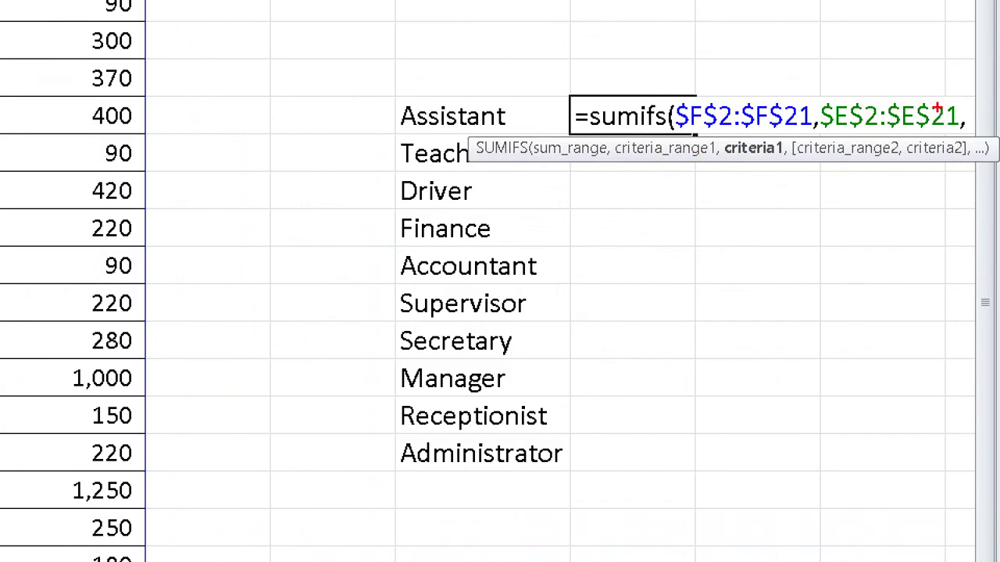
key(Left)
key(Return)
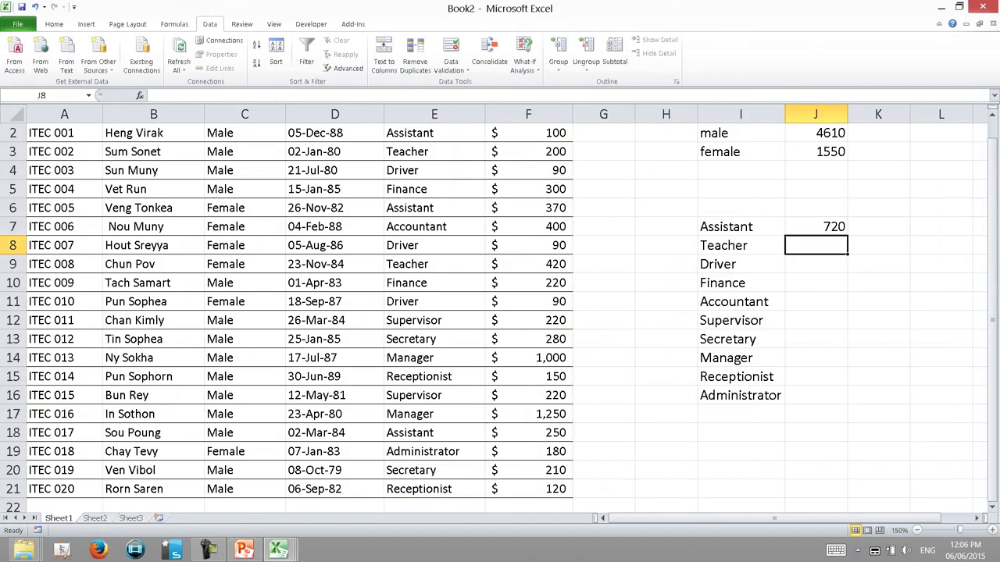
Copy J7's SUMIFS total into J8:J16, giving Teacher 620 and Manager 2250
key(Up)
key(ctrl+c)
key(shift+Down)
key(shift+Down)
key(shift+Down)
key(shift+Down)
key(shift+Down)
key(shift+Down)
key(shift+Down)
key(shift+Down)
key(shift+Down)
key(Return)
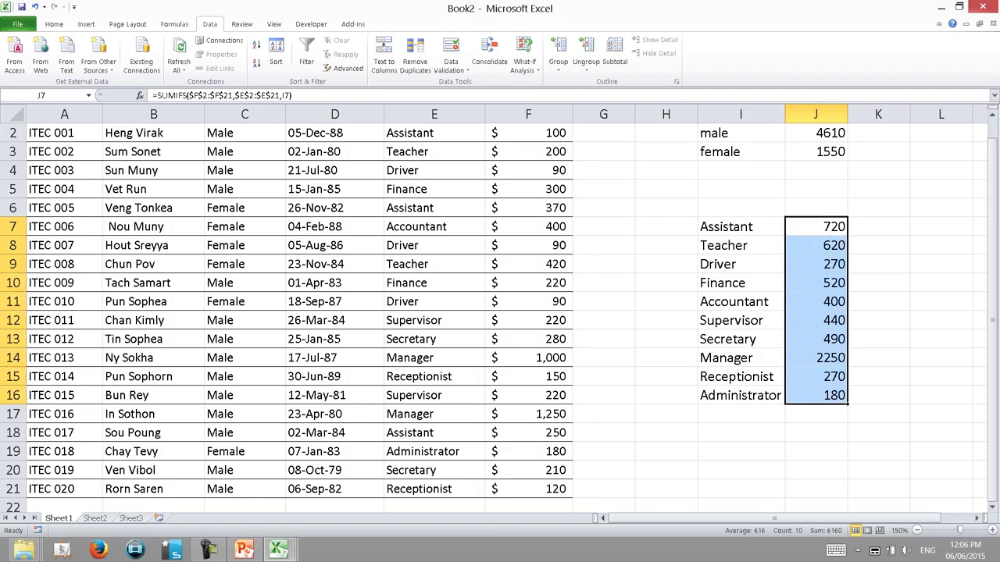
Open the allowed-function list on E7's Accountant entry and move the choice to Driver
click(478, 227)
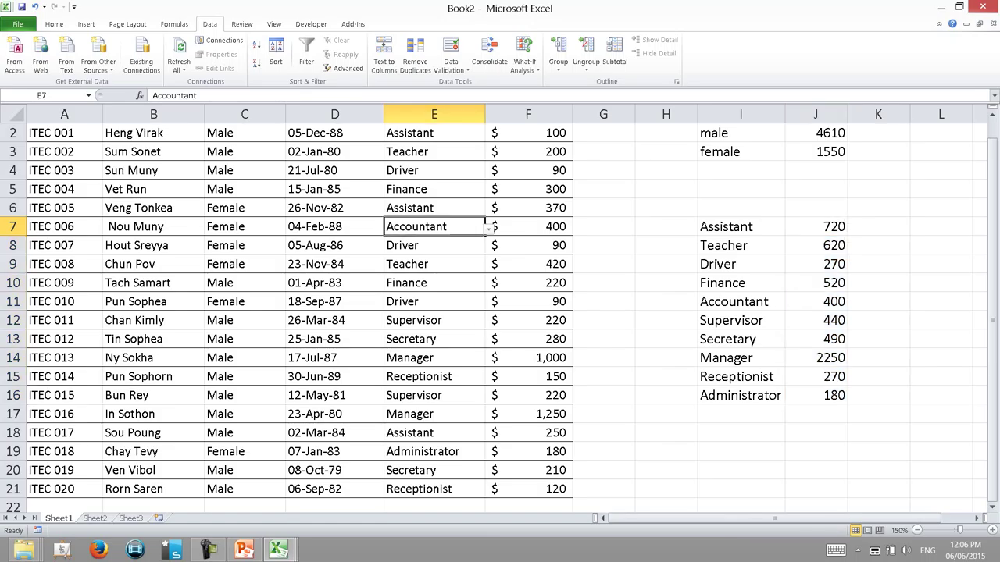
key(alt+Down)
key(Down)
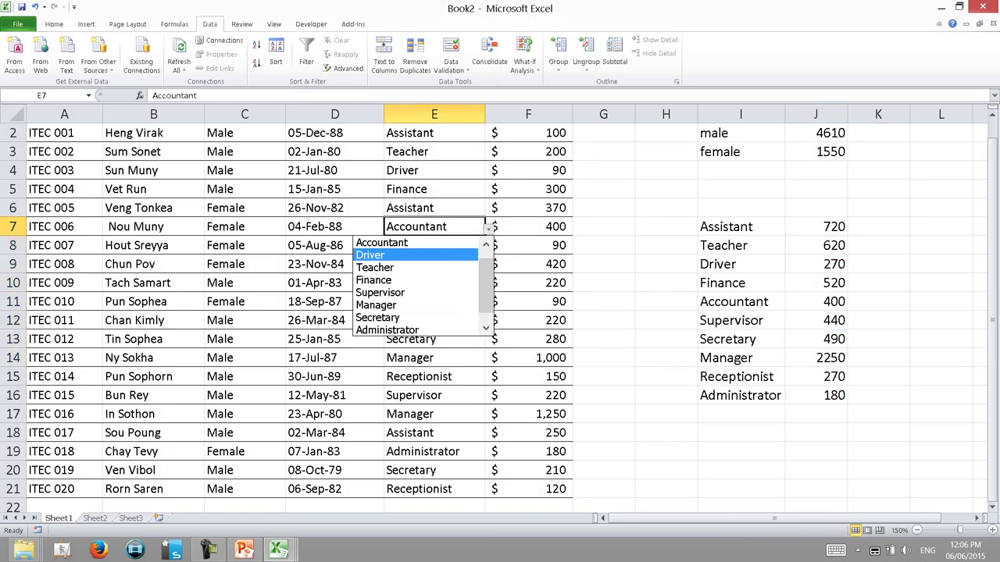
Confirm Driver in E7 so Driver totals 670 and Accountant 0, then move to row 22
key(Return)
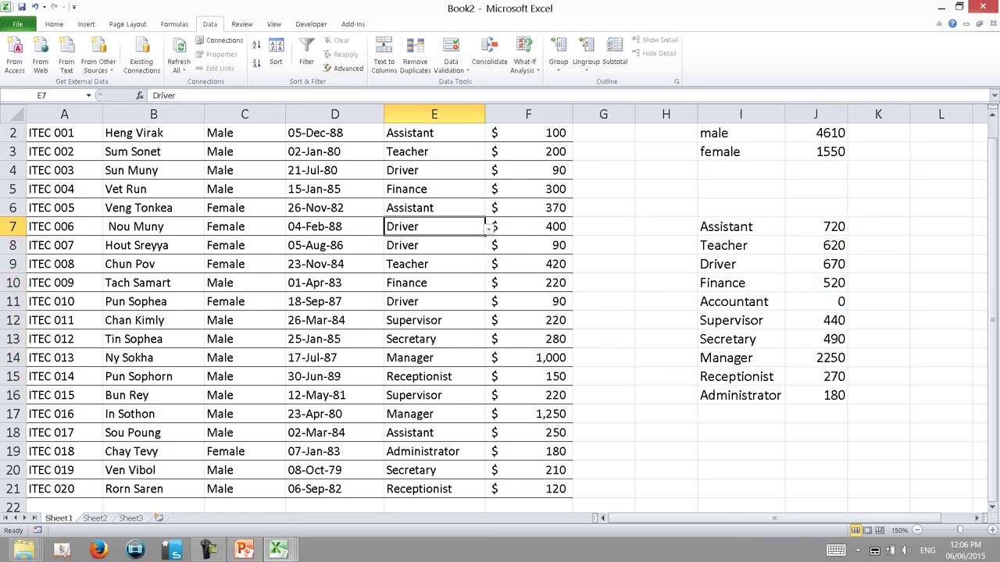
click(434, 432)
key(Down)
key(Down)
key(Down)
key(Down)
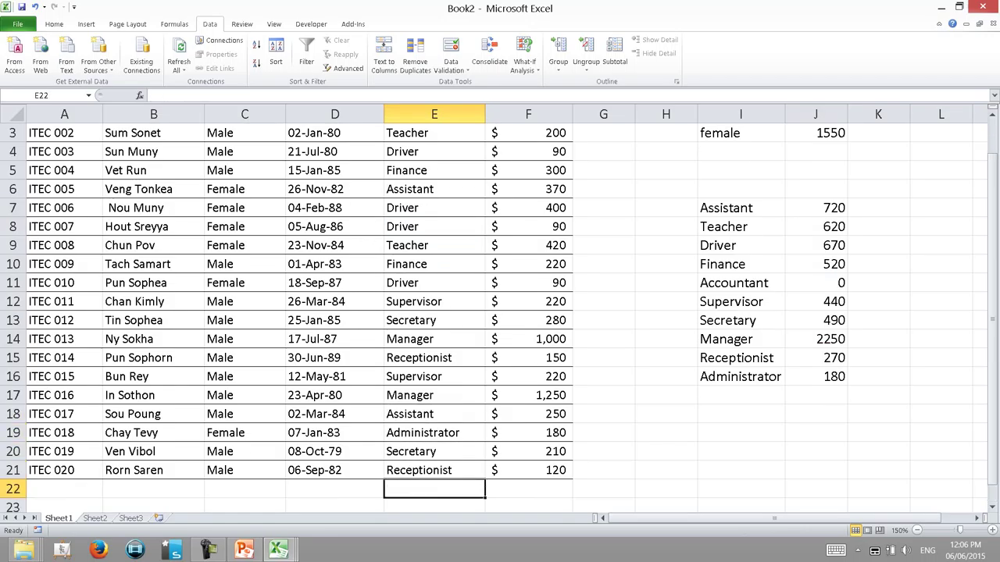
key(Left)
key(Left)
key(Left)
key(Left)
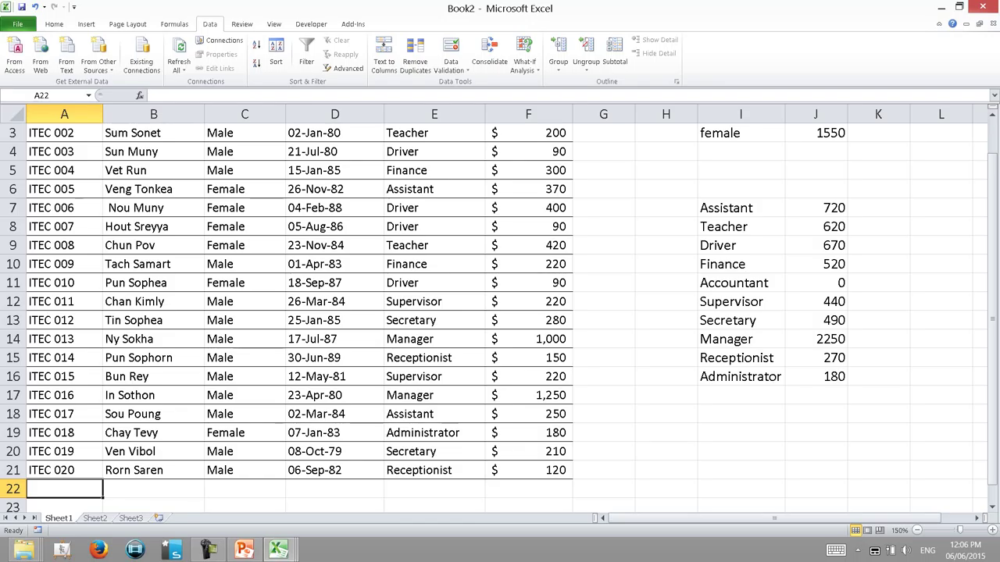
key(Right)
key(Right)
key(Right)
key(Right)
Copy the Function entries E2:E21 without the header
key(Up)
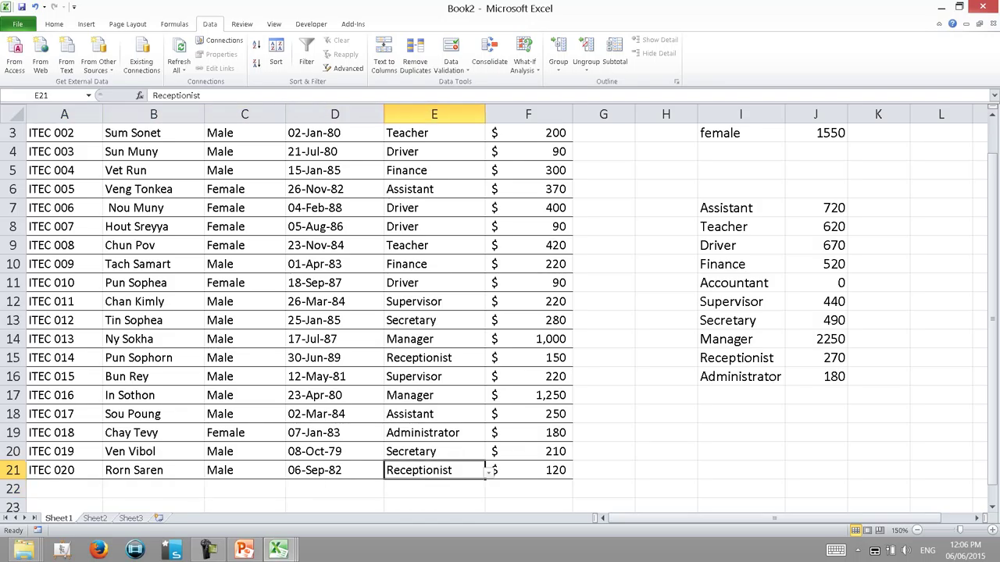
key(ctrl+shift+Up)
key(shift+Down)
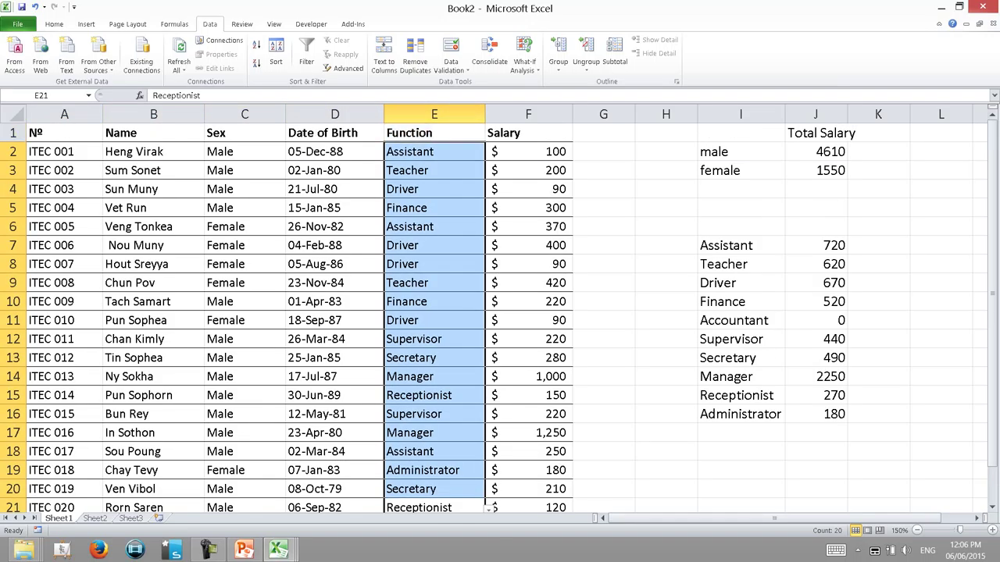
key(ctrl+c)
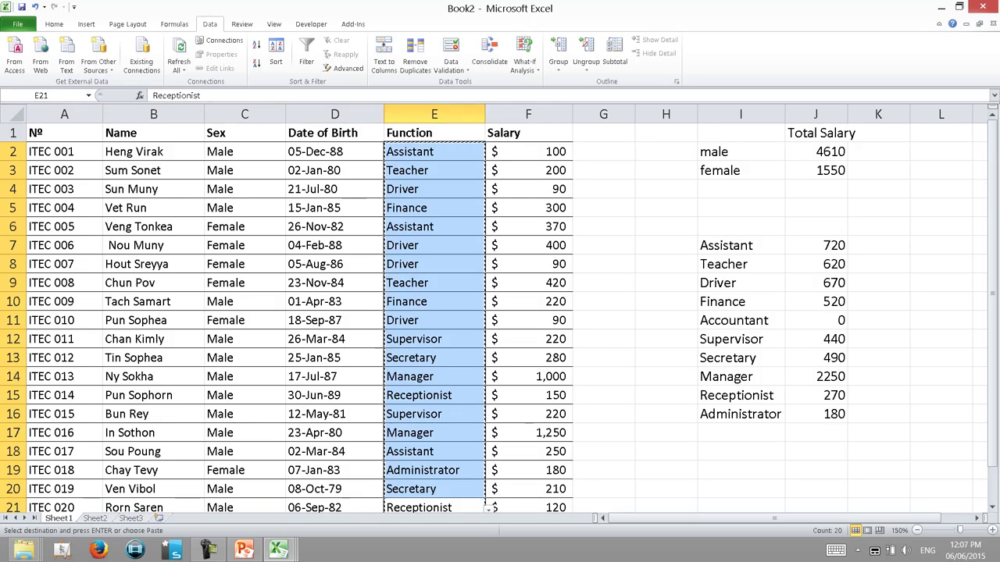
Paste the functions into a new workbook and remove duplicate names from column A
key(ctrl+n)
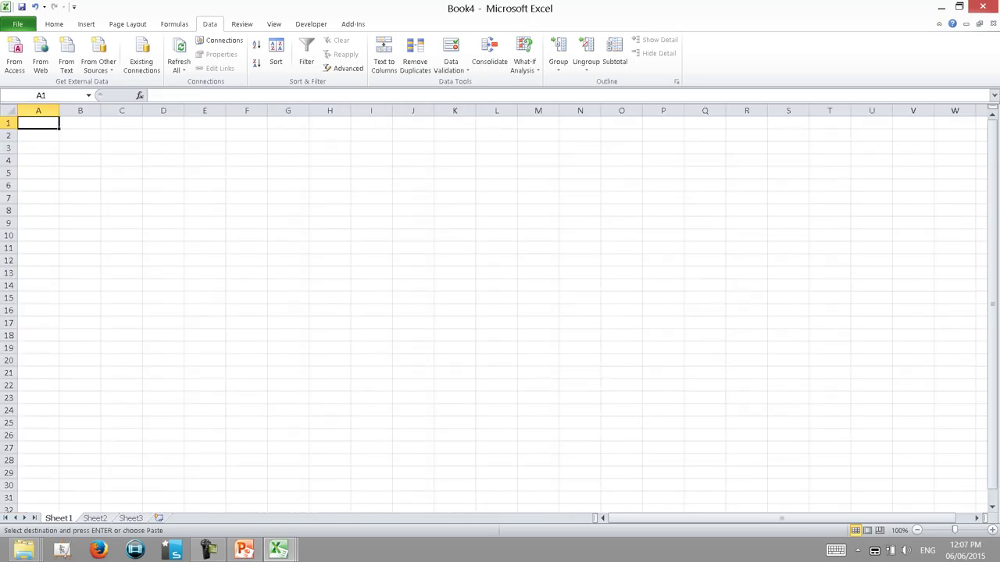
key(ctrl+v)
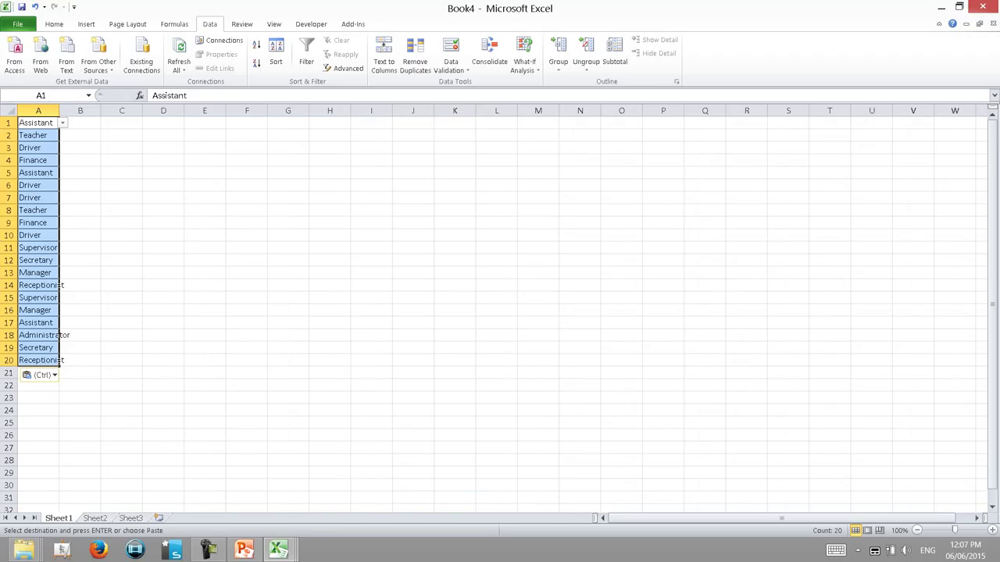
click(38, 111)
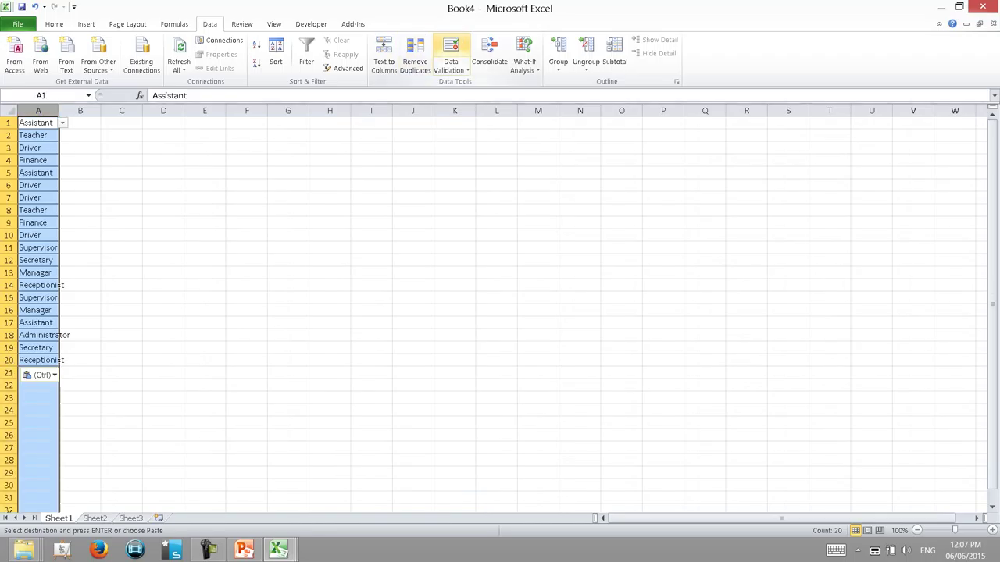
click(415, 57)
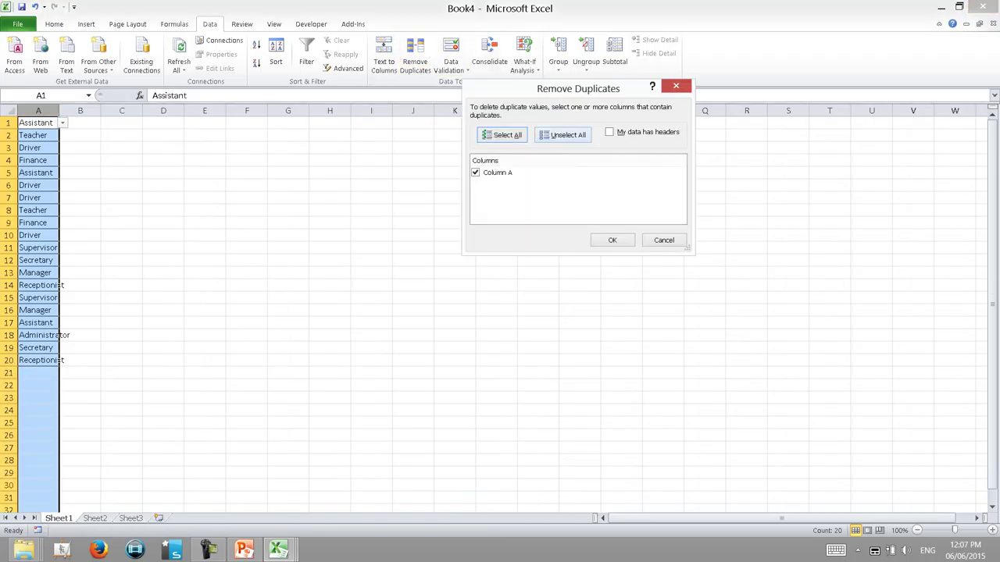
key(Return)
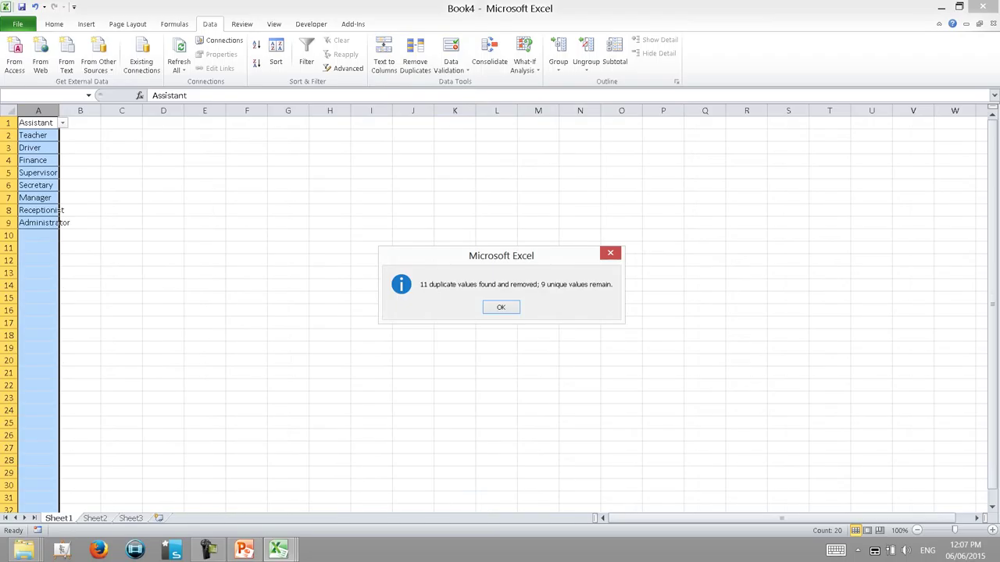
key(Return)
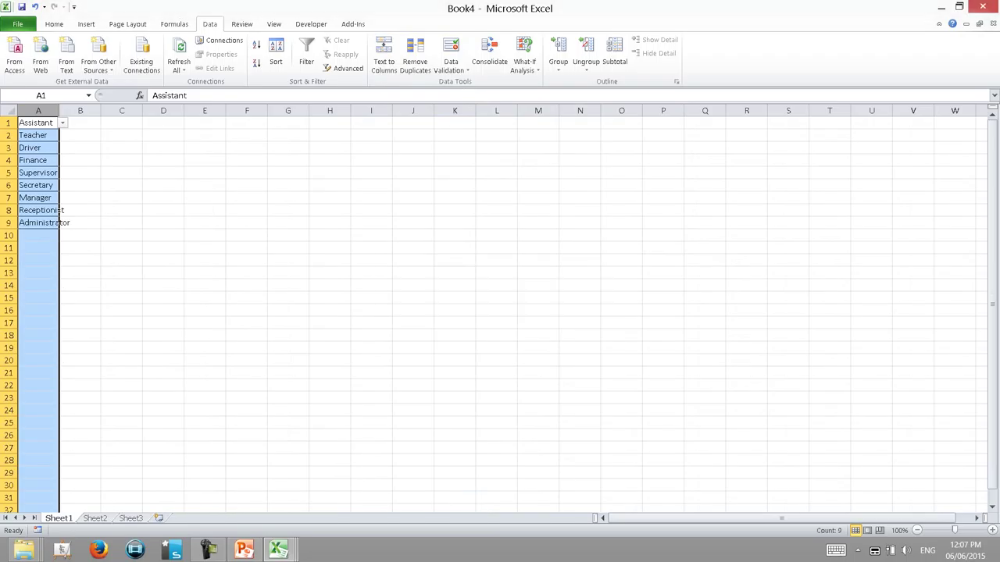
Copy the nine unique function names and return to Book2's Assistant entry in I7
drag(38, 122, 37, 223)
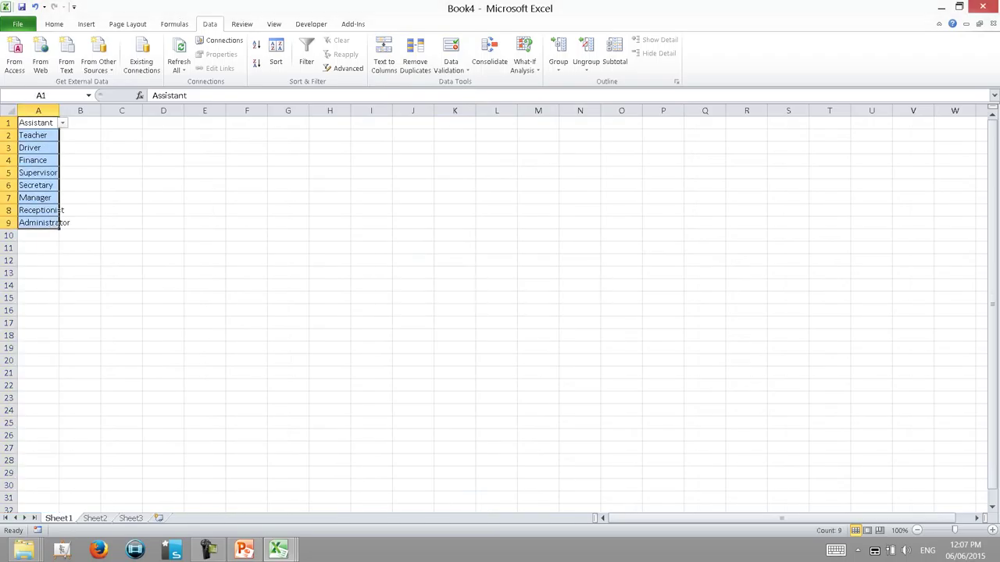
key(ctrl+c)
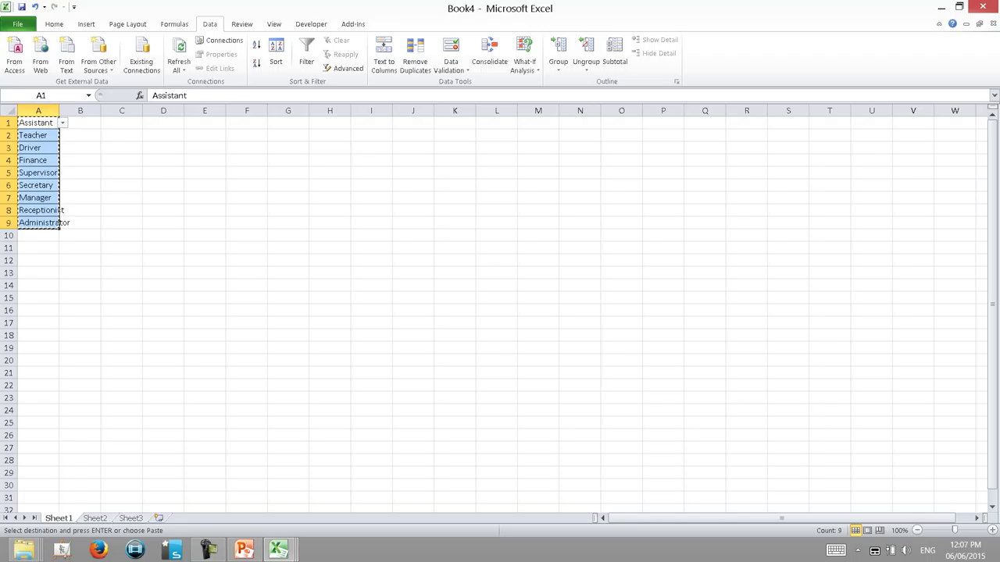
click(279, 550)
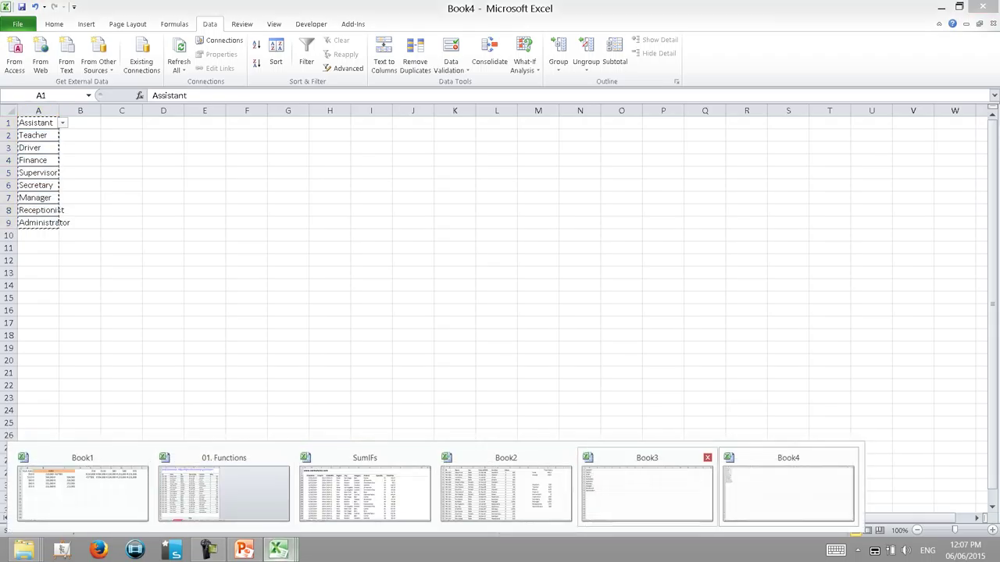
click(505, 492)
click(740, 245)
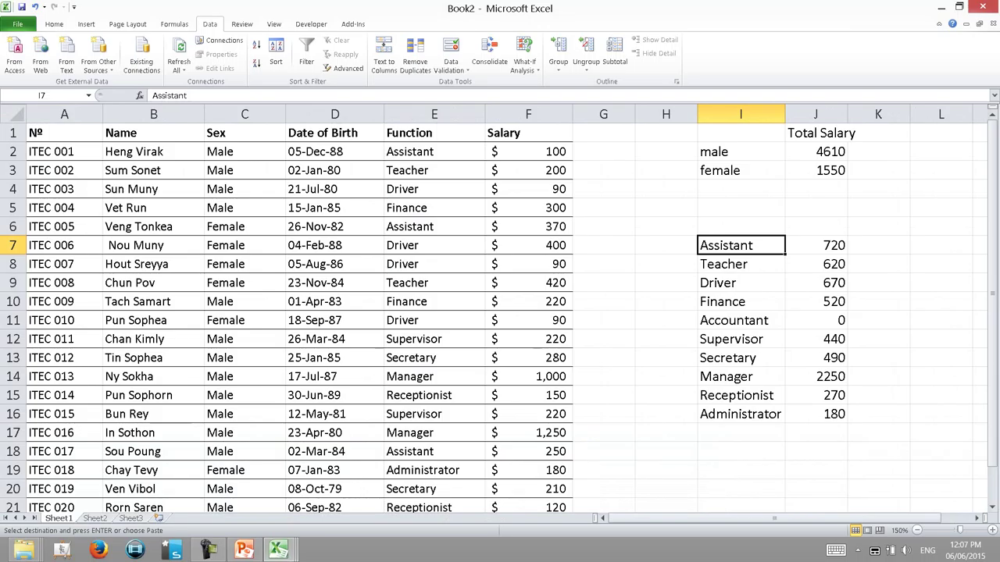
Start a SUMIFS in J7 with the absolute salary range $F$2:$F$21
click(815, 245)
text(=sumifs()
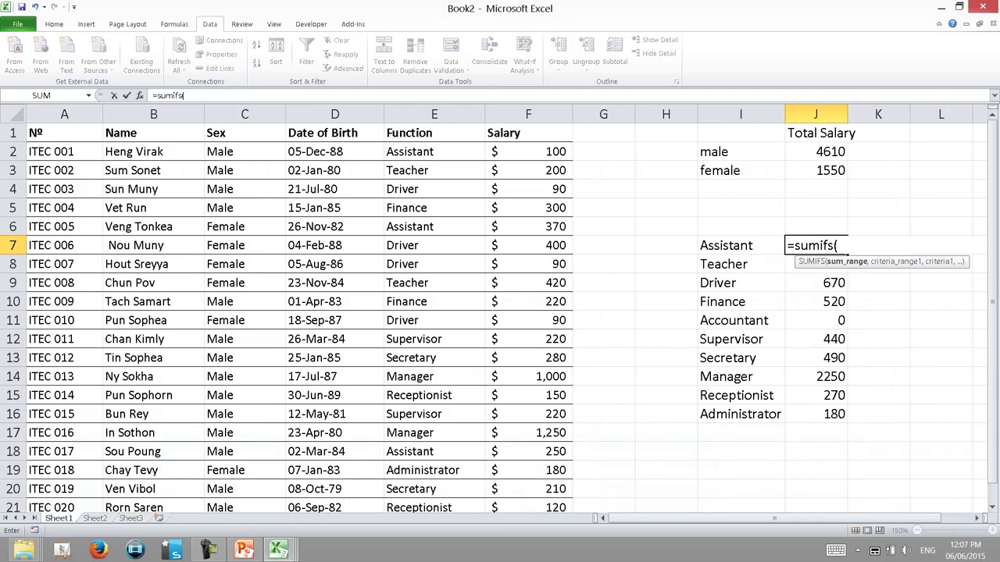
drag(528, 152, 547, 500)
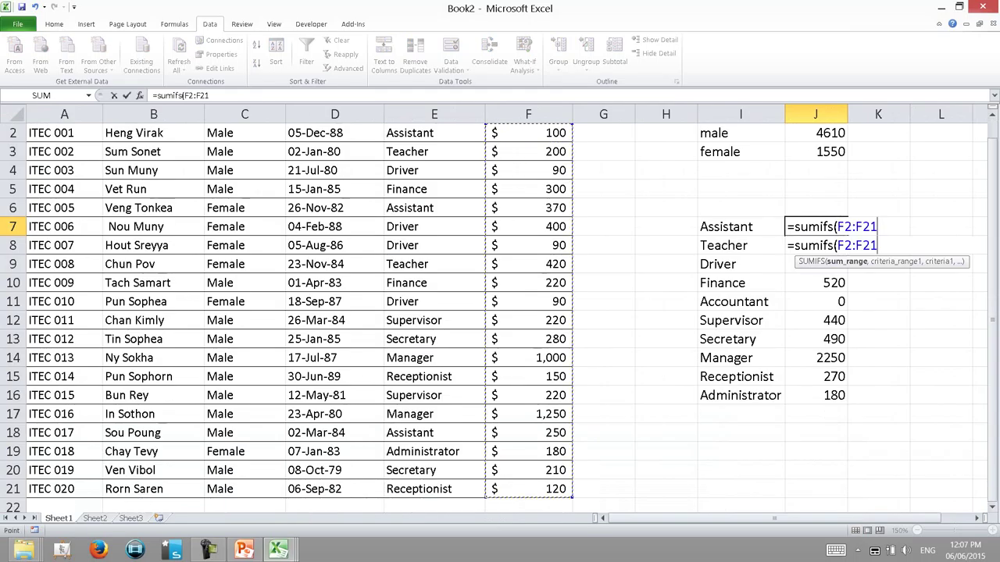
key(F4)
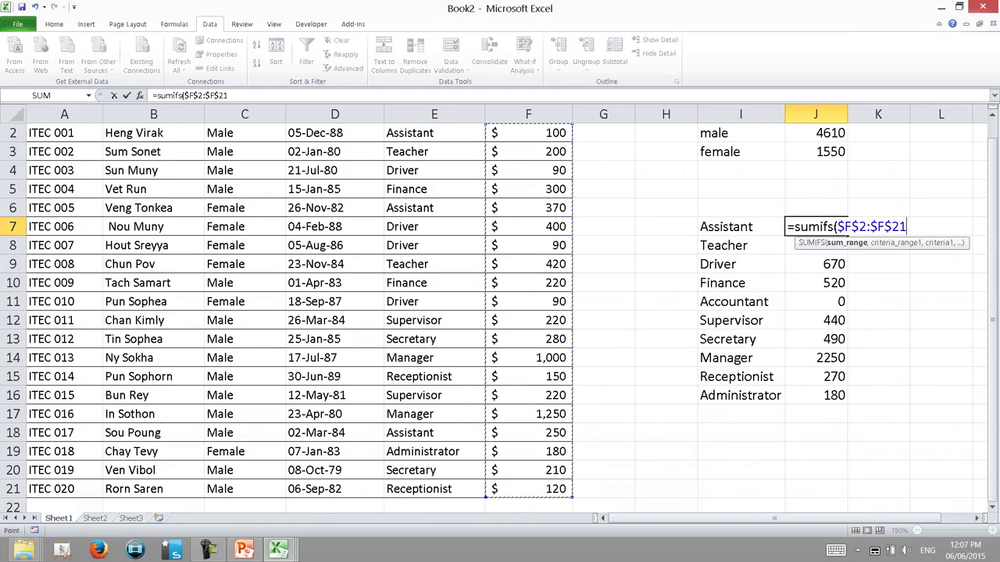
text(,)
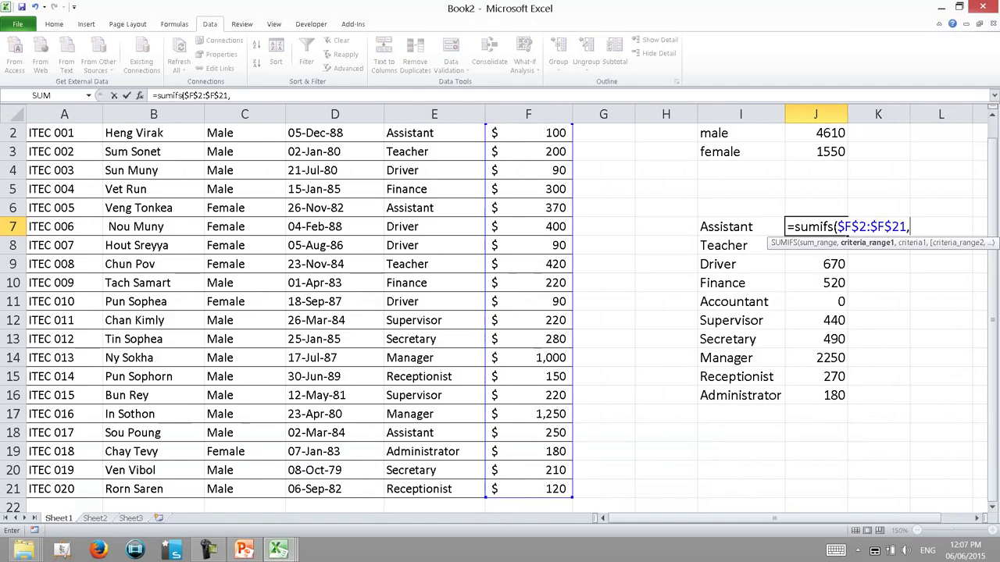
Try adding E2:E21 as an absolute criteria range, then back it out to redo it
click(334, 152)
click(434, 151)
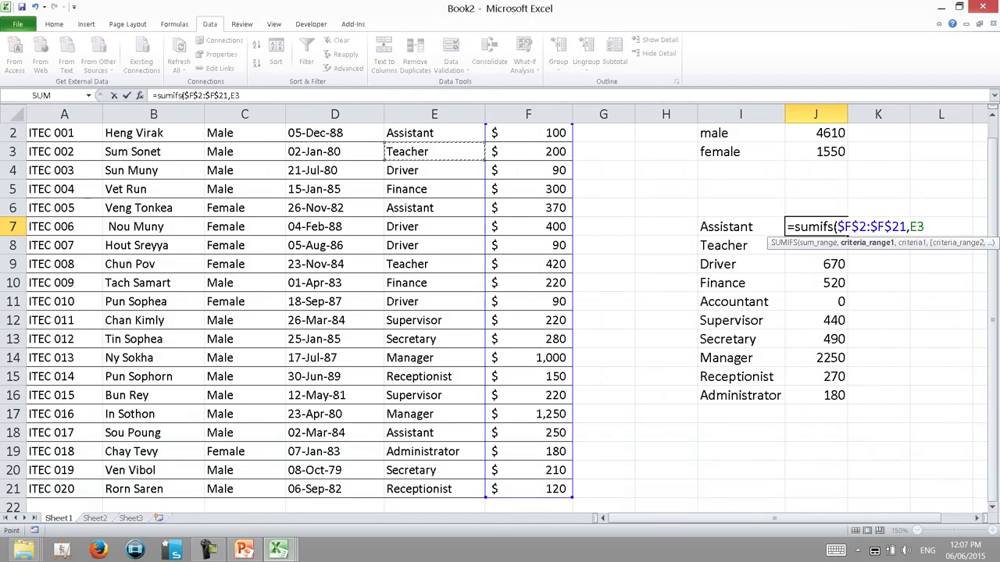
key(Up)
key(Up)
key(Down)
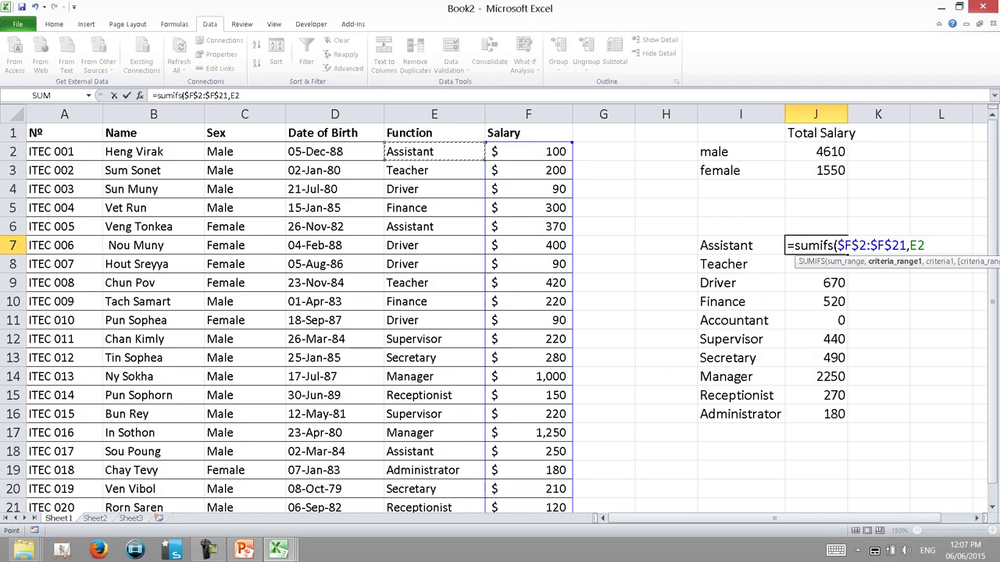
key(ctrl+shift+Down)
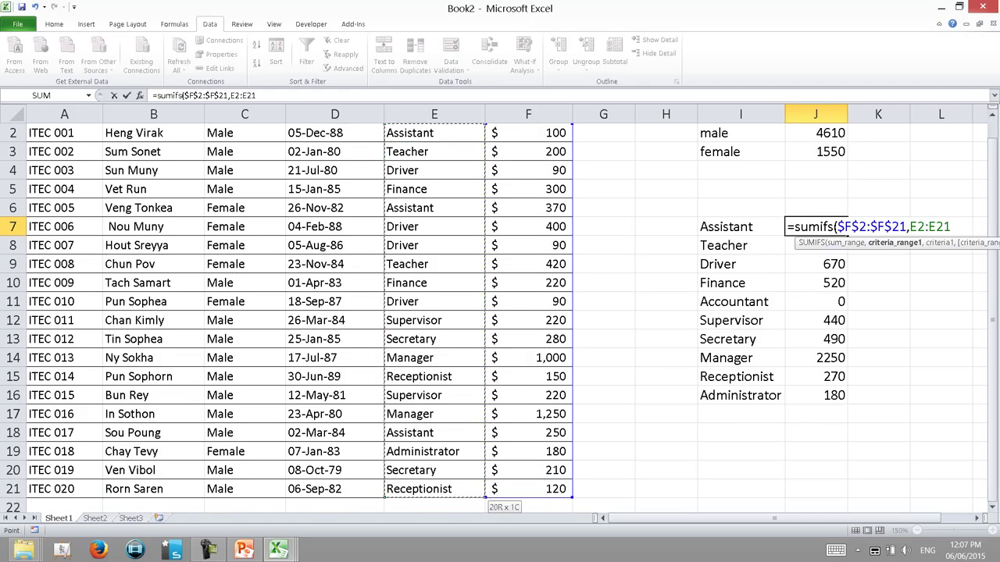
key(F4)
text(,)
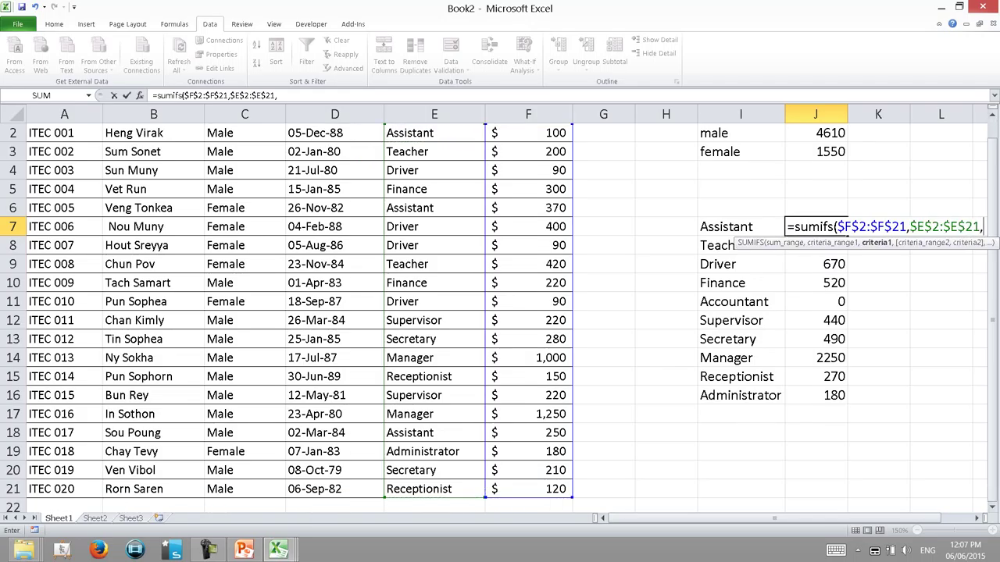
key(BackSpace)
key(BackSpace)
key(BackSpace)
key(BackSpace)
key(BackSpace)
key(BackSpace)
key(BackSpace)
text(,)
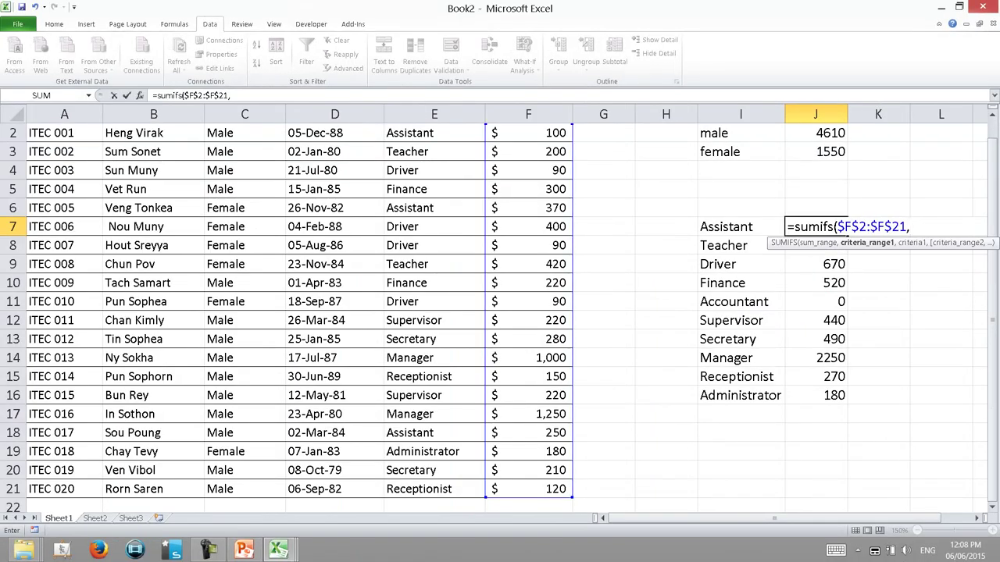
Use $E$2:$E$21 as criteria range with I7 as criterion, so J7 shows 720
drag(434, 133, 437, 491)
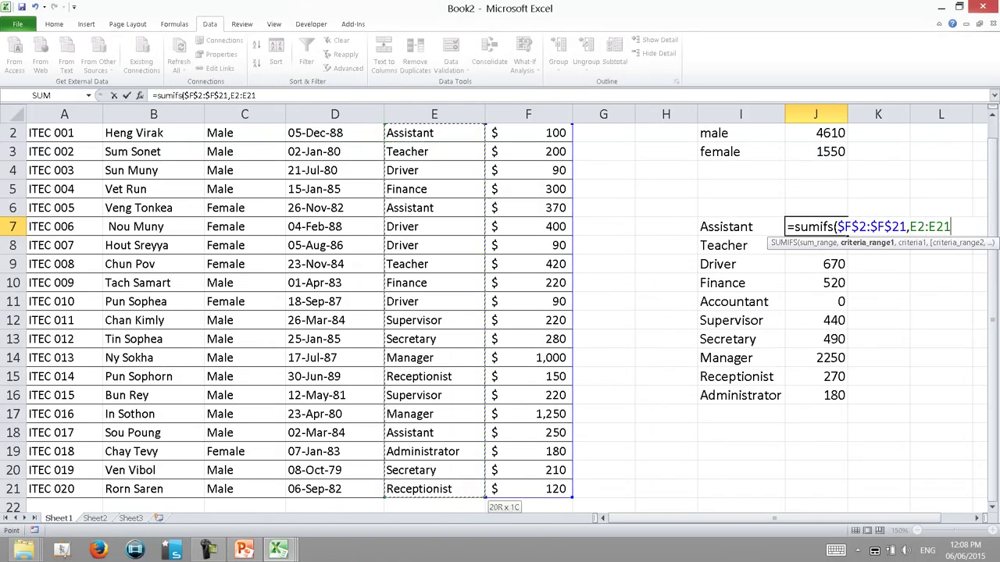
key(F4)
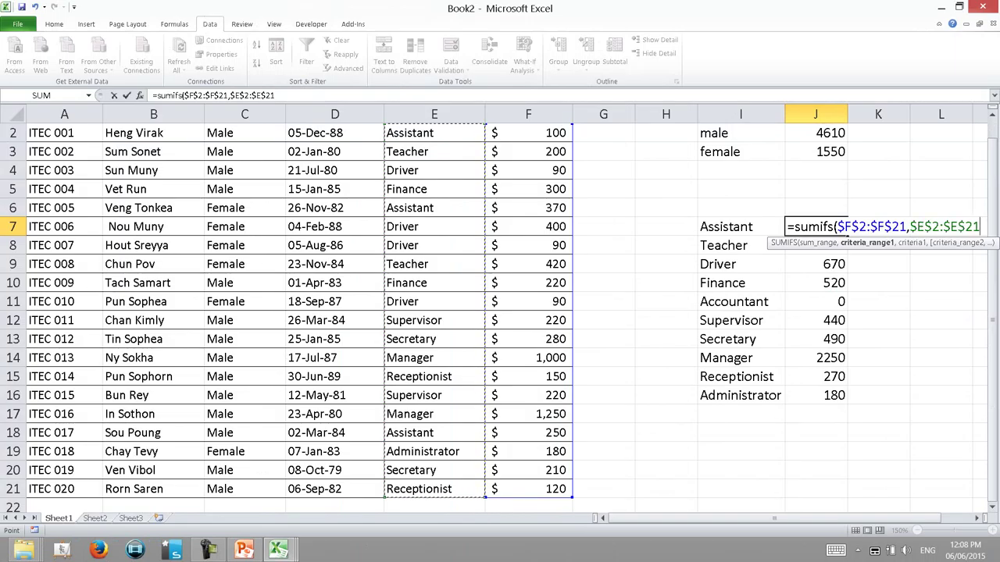
text(,)
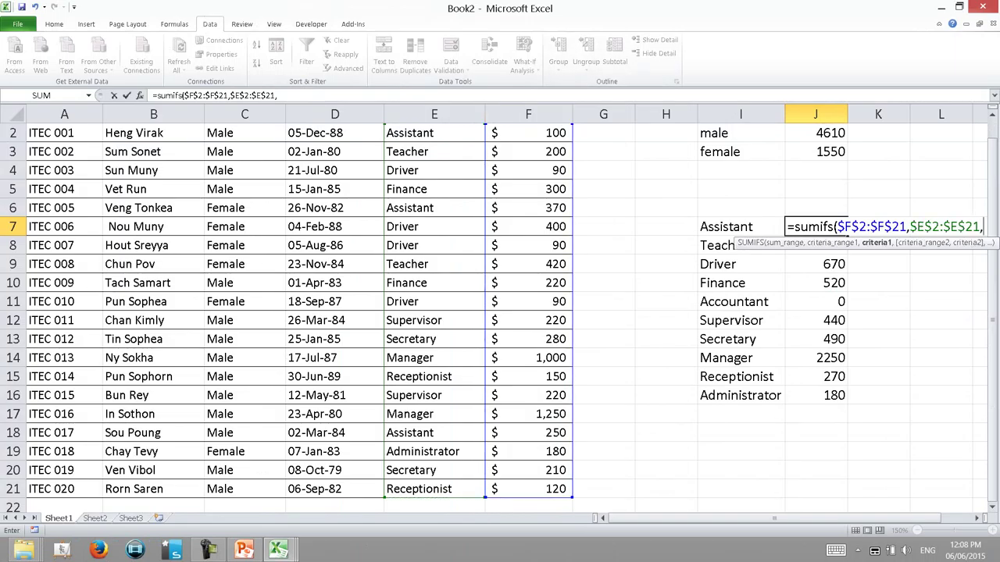
key(Left)
key(Return)
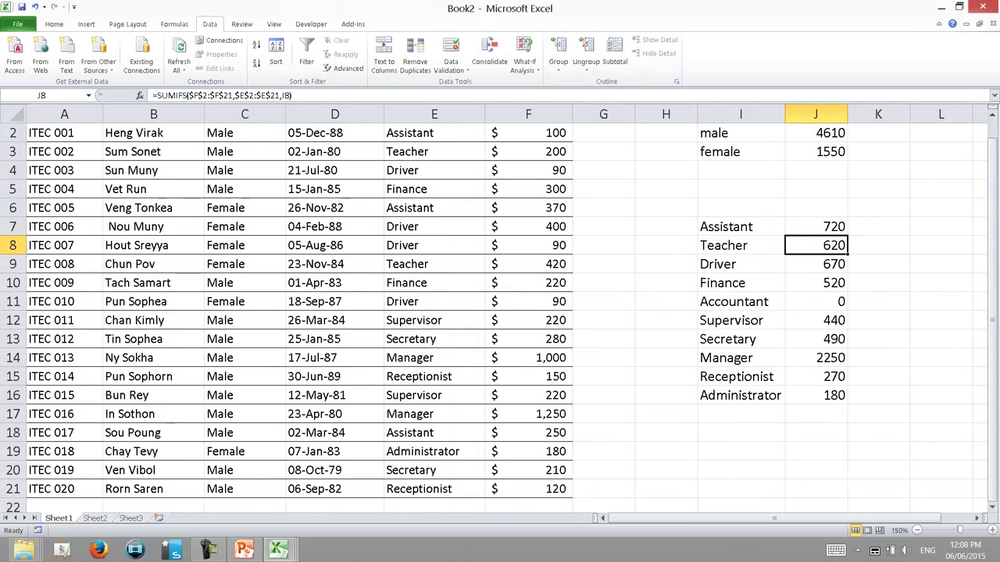
Recheck the J7 formula and select from Assistant in I7 down to Accountant
click(816, 227)
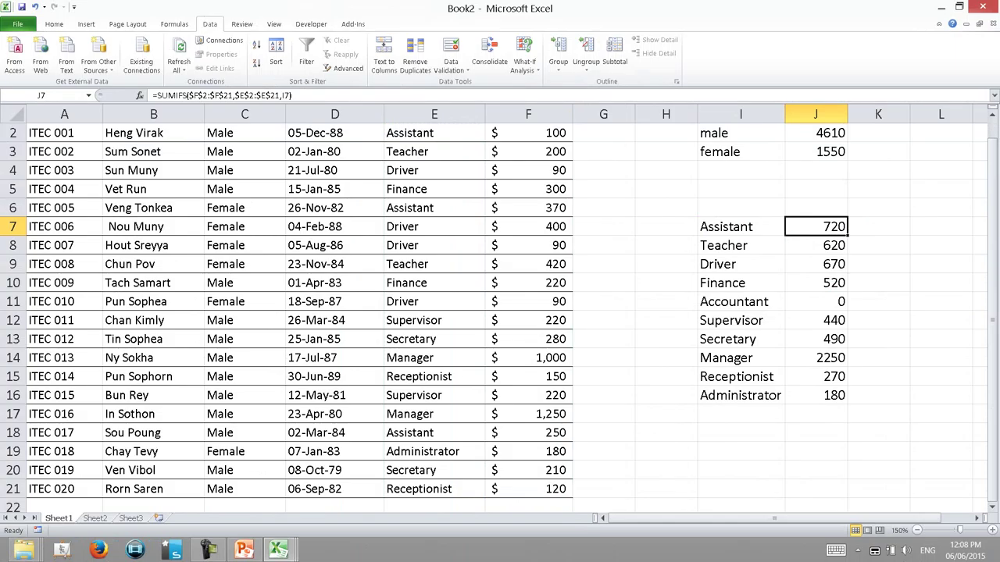
click(740, 227)
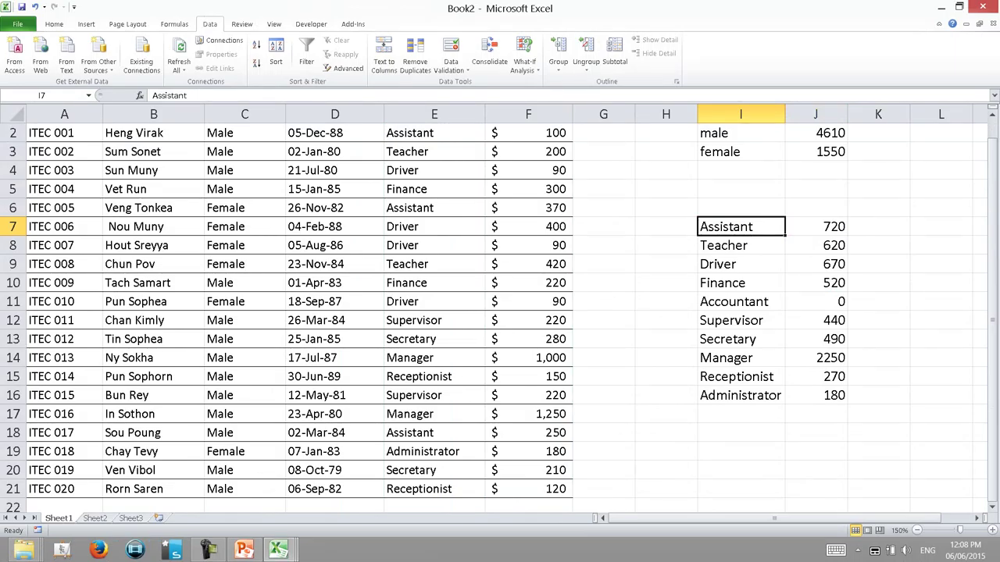
key(shift+Down)
key(shift+Down)
key(shift+Down)
key(shift+Down)
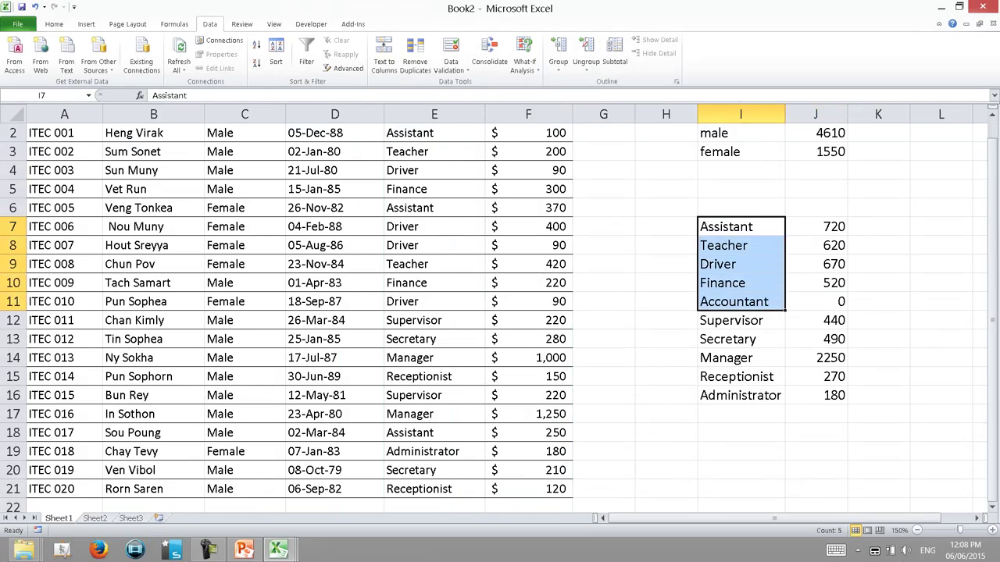